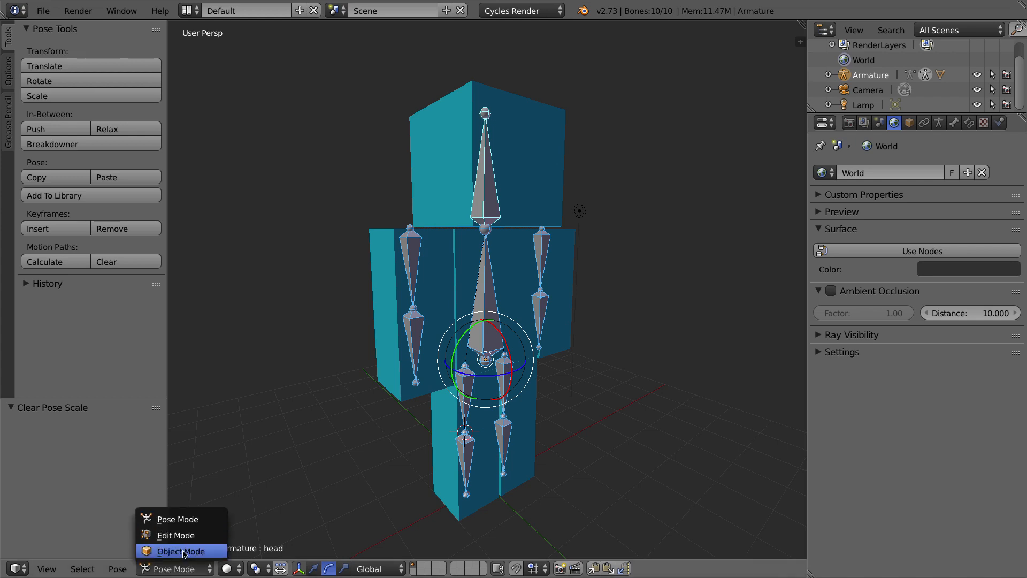
Step: Return the armature to Object Mode and move it to the second layer
left_click(181, 551)
key("m")
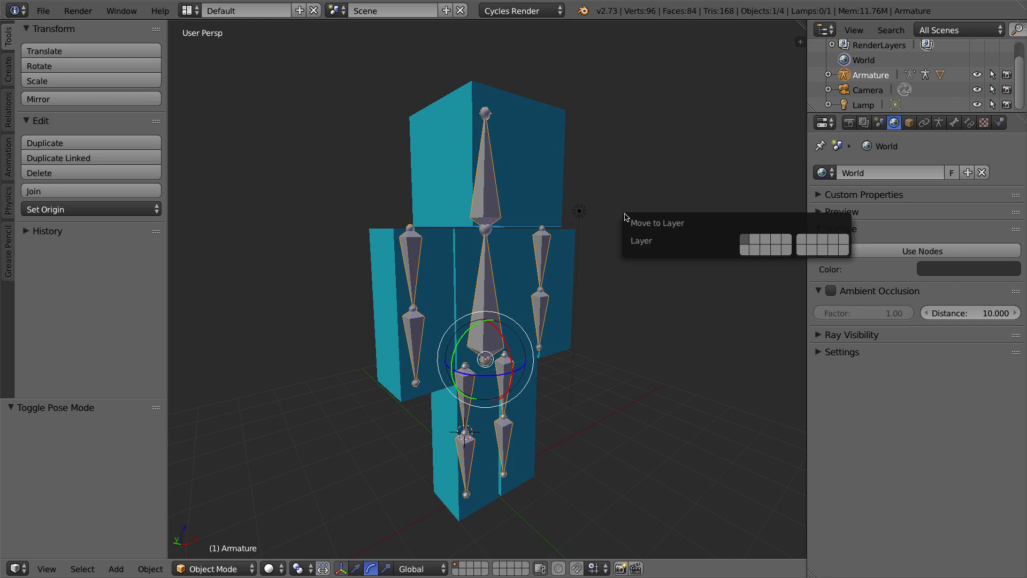
left_click(756, 242)
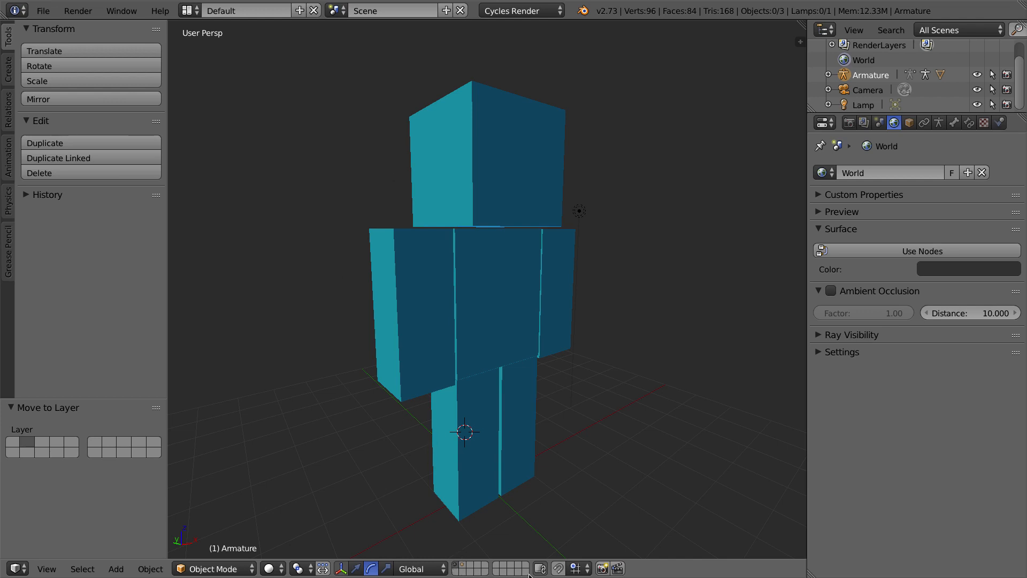
Step: Check the second layer with the armature alongside the first, leaving only the first layer hidden or shown as needed to isolate the character mesh
left_click(462, 565)
left_click(456, 566)
left_click(462, 565, "shift")
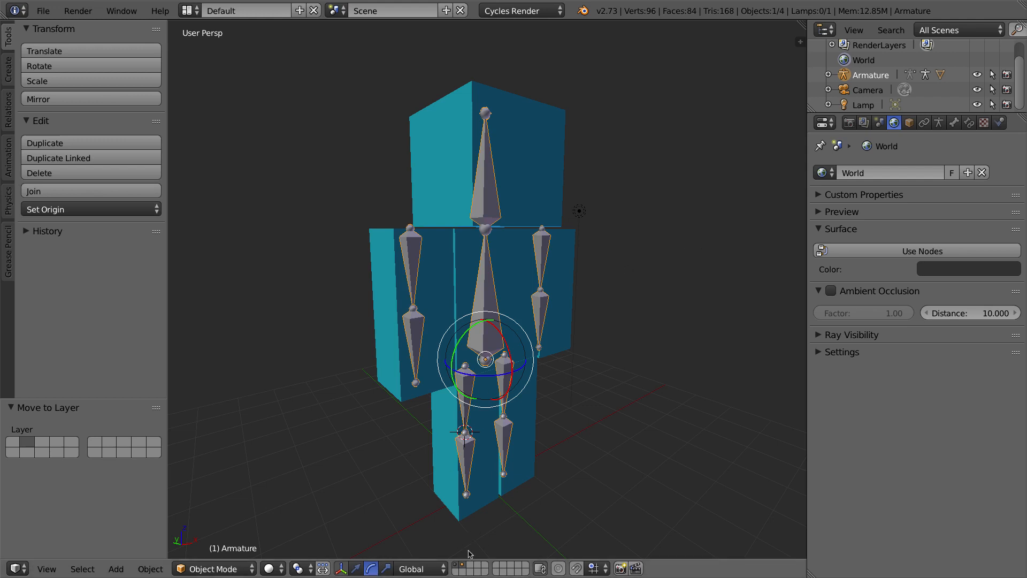
left_click(455, 569, "shift")
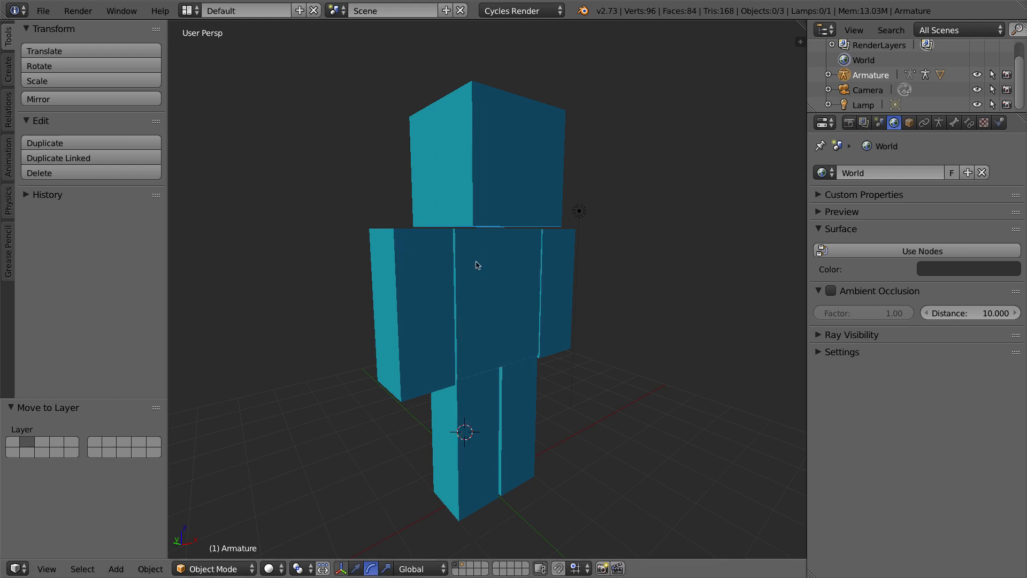
Step: Put the character mesh into Edit Mode and switch to edge selection
right_click(492, 134)
key("Tab")
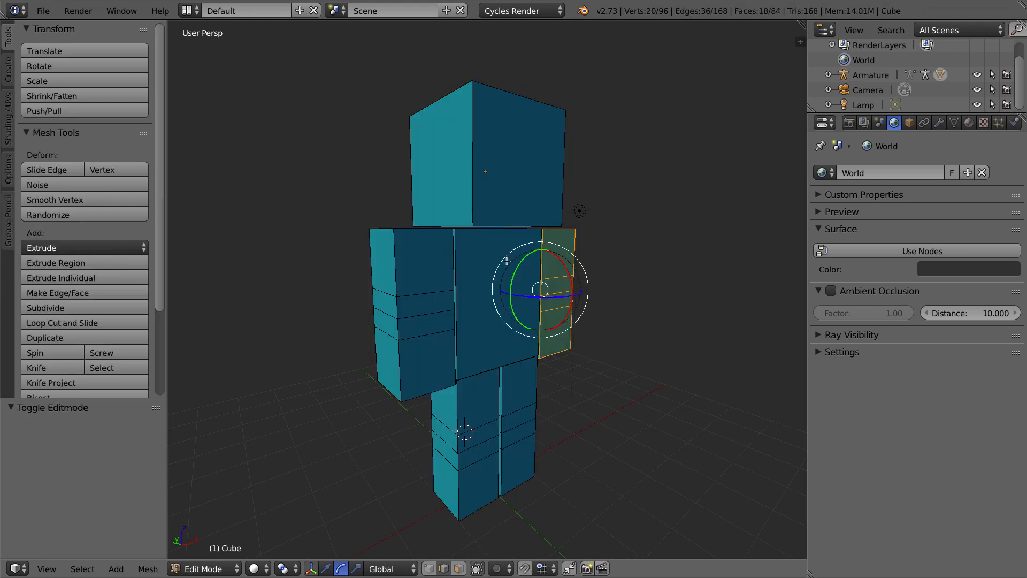
left_click(447, 568)
right_click(473, 140)
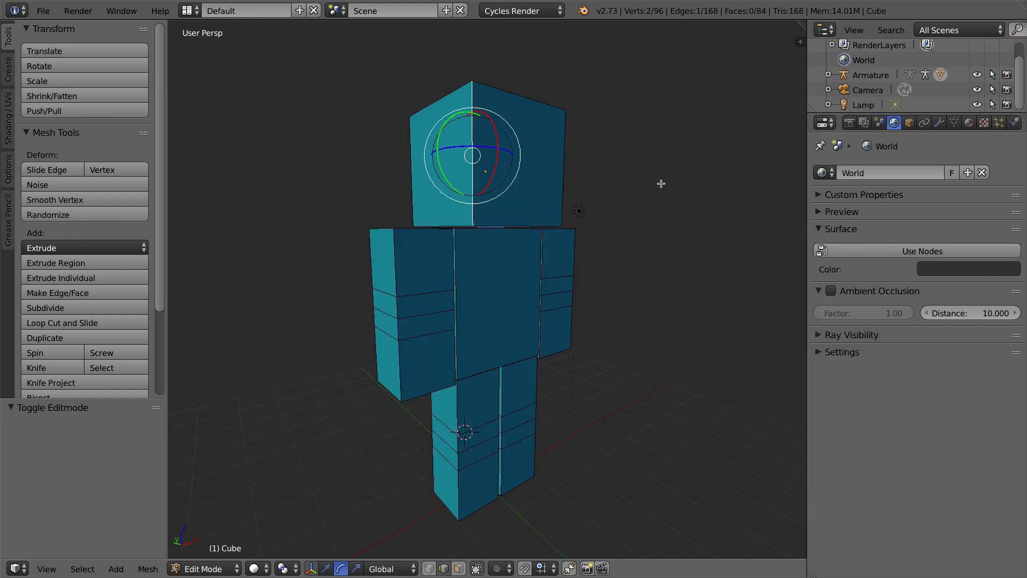
middle_click_drag(608, 180, 562, 190)
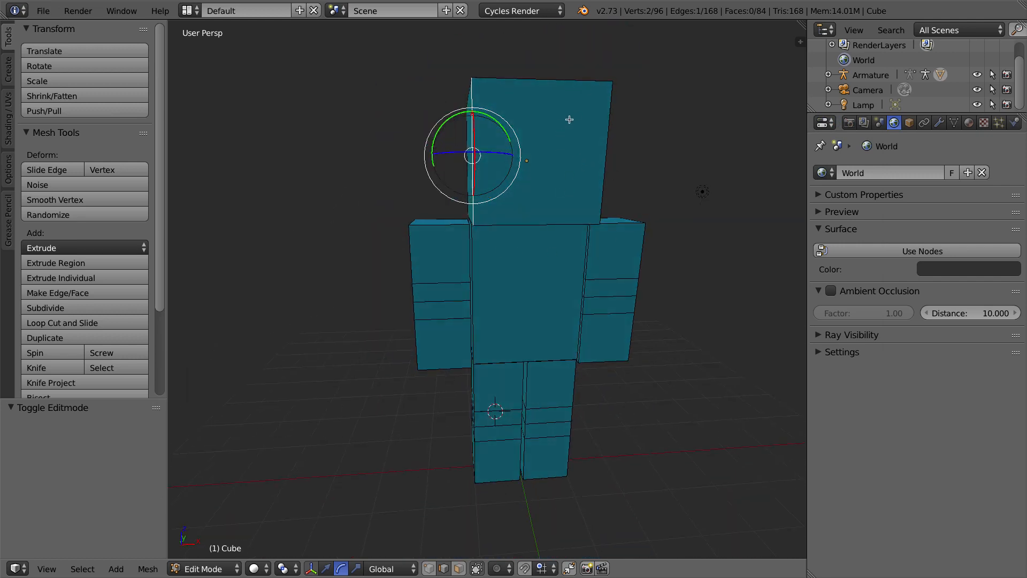
middle_click_drag(514, 119, 404, 236)
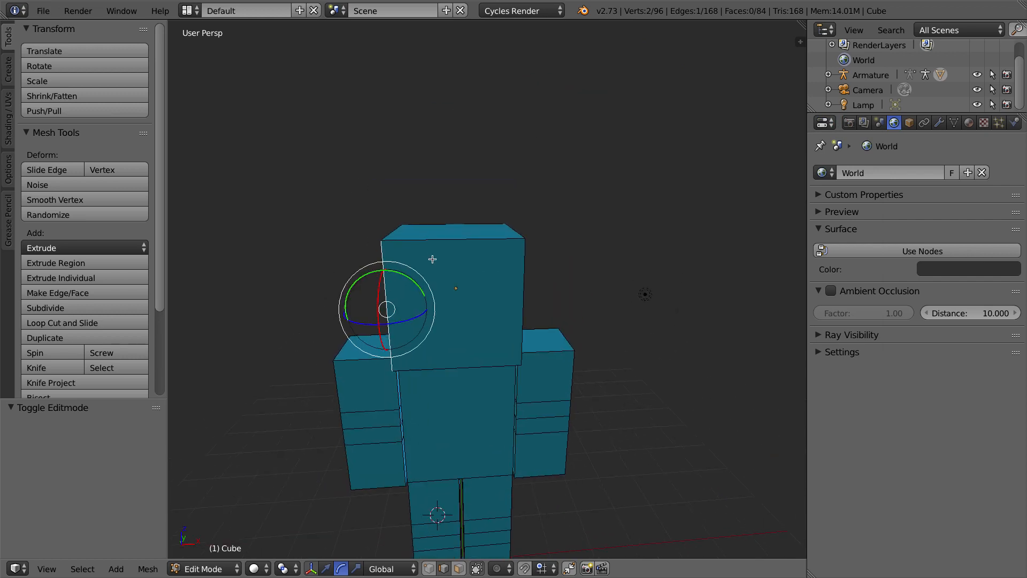
right_click(431, 240)
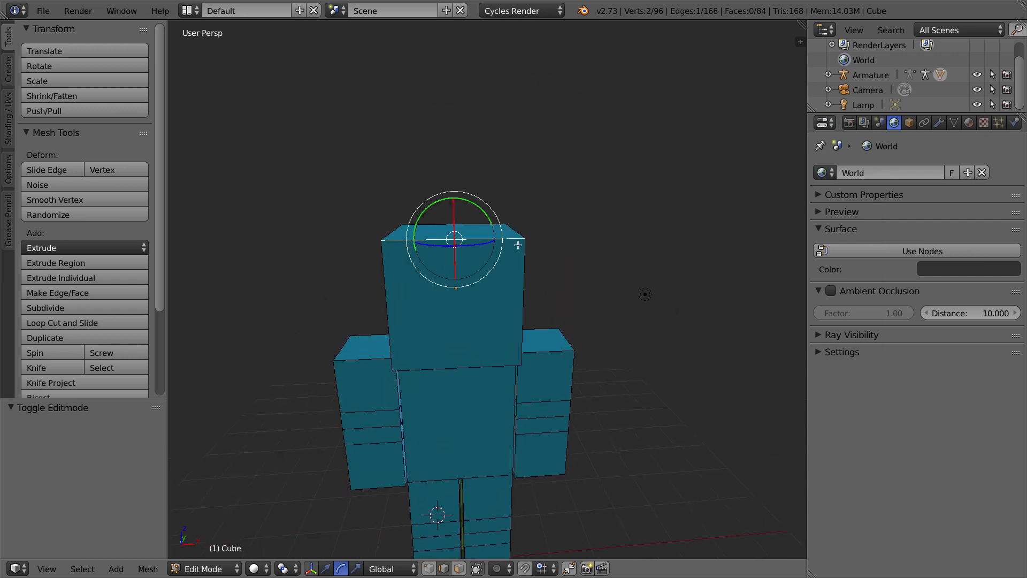
middle_click_drag(374, 274, 423, 280)
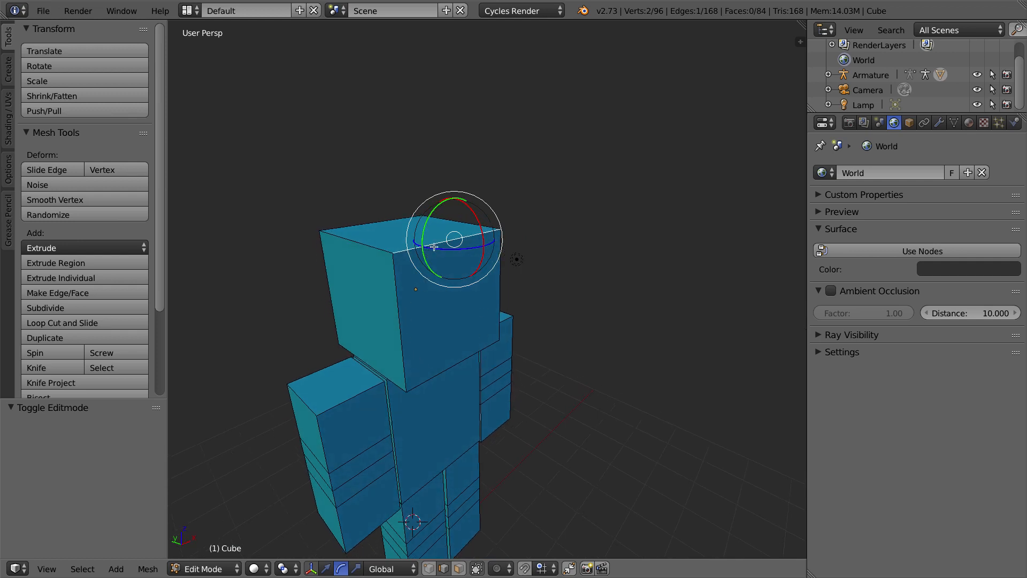
Step: Use the translate manipulator and select the head's four edges running along the Y axis, two on top and two at the bottom
right_click(366, 244)
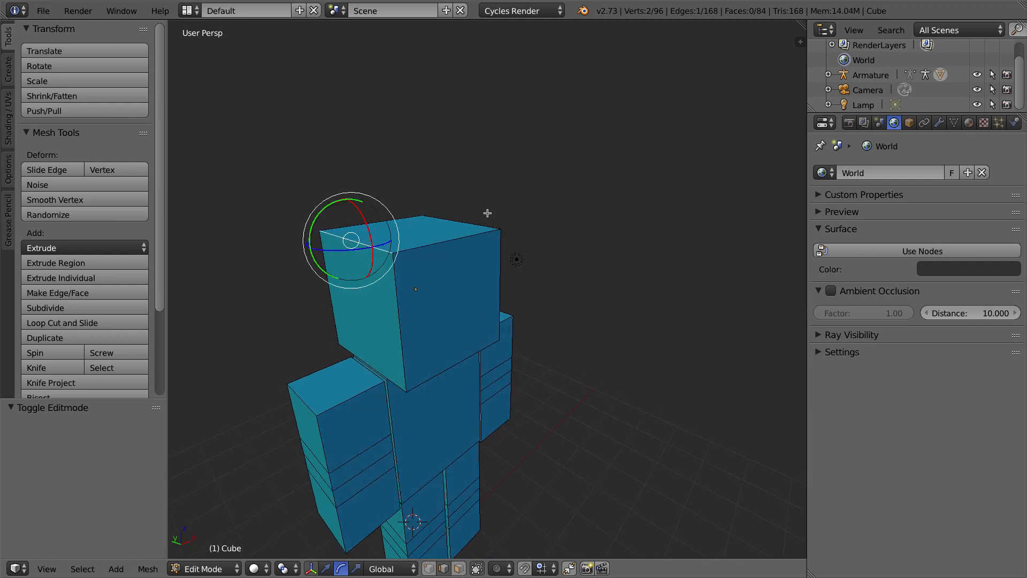
left_click(326, 569)
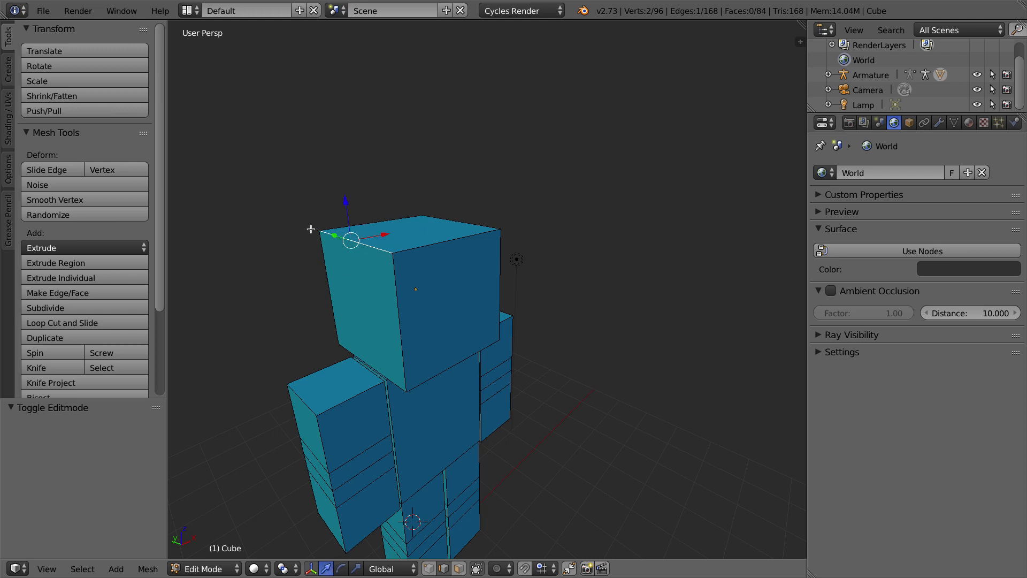
right_click(473, 223, "shift")
right_click(344, 348, "shift")
middle_click_drag(595, 307, 490, 338)
right_click(492, 365, "shift")
middle_click_drag(383, 223, 438, 244)
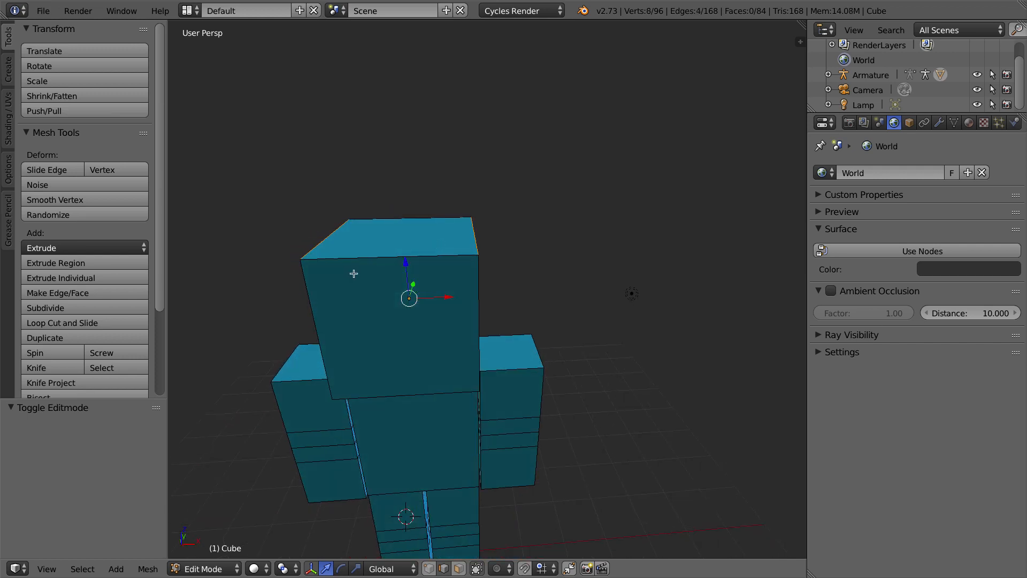
Step: Add the two vertical edges and the bottom edge of the head's +Y face to the selection
middle_click_drag(353, 273, 409, 273)
middle_click_drag(500, 295, 394, 283)
middle_click_drag(357, 379, 412, 294)
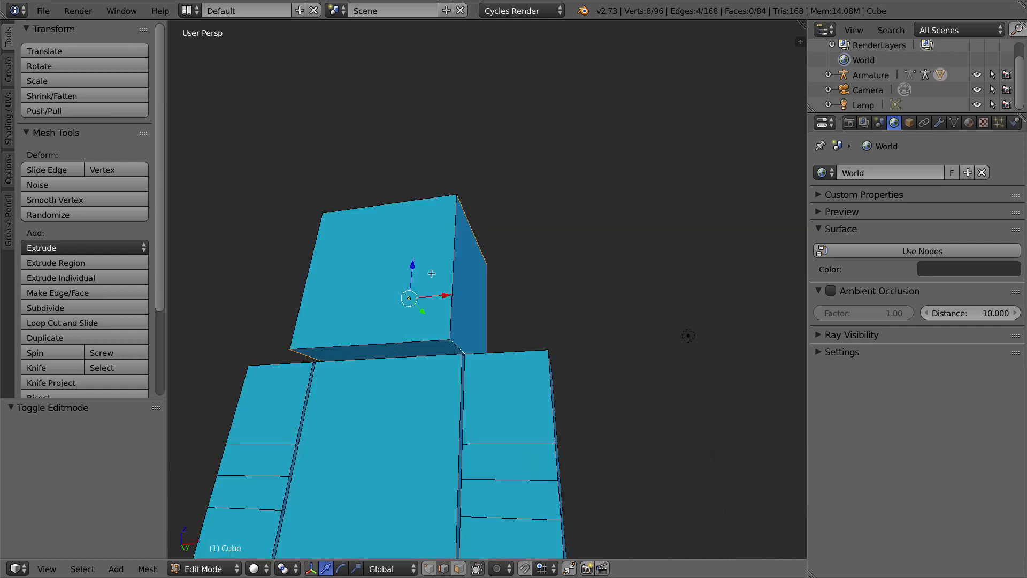
middle_click_drag(509, 204, 379, 265)
right_click(397, 295, "shift")
right_click(501, 253, "shift")
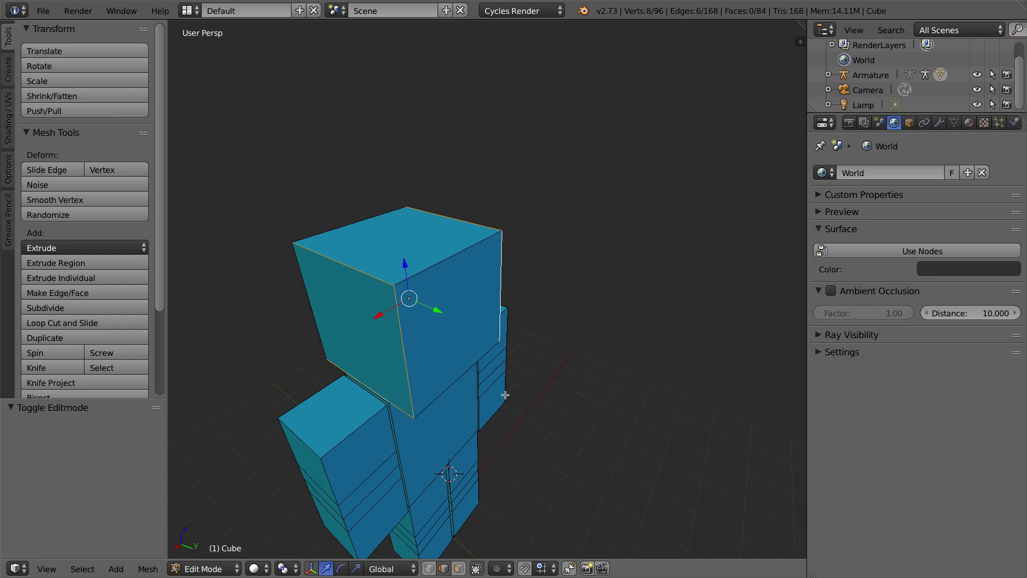
right_click(450, 385, "shift")
Step: Mark the selected head edges as seams and clear the selection
middle_click_drag(381, 268, 606, 299)
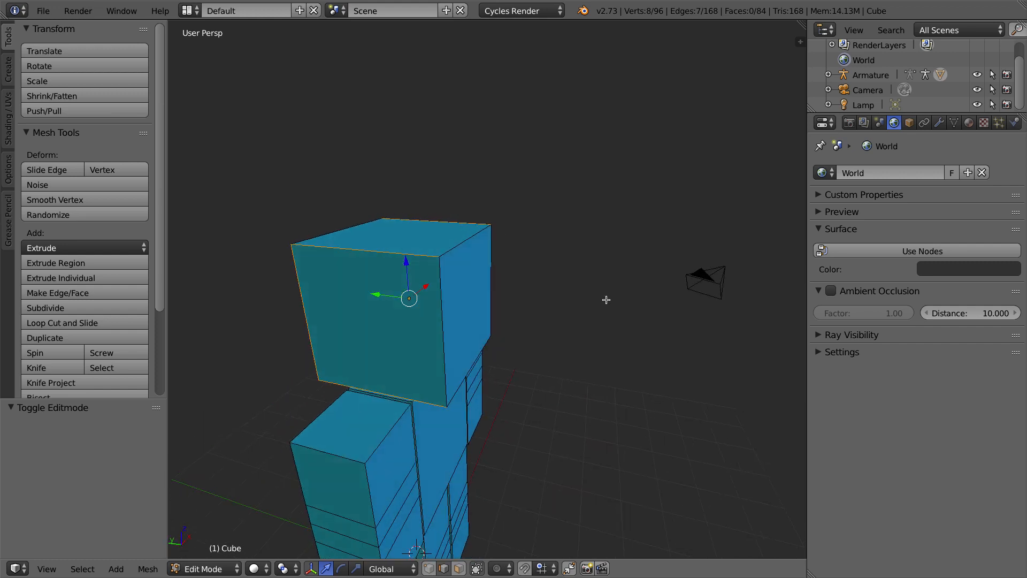
middle_click_drag(549, 319, 374, 305)
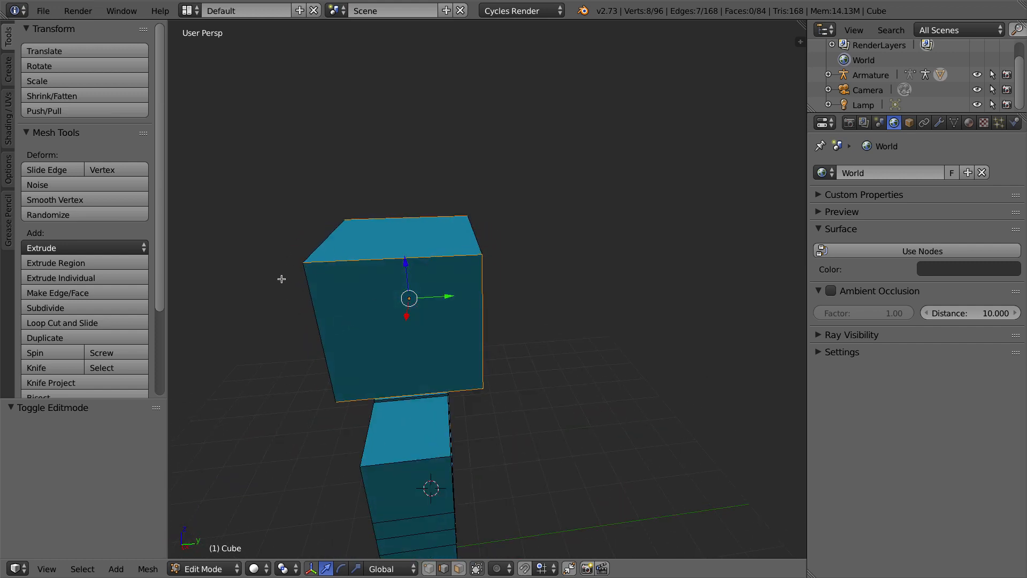
middle_click_drag(281, 279, 154, 289)
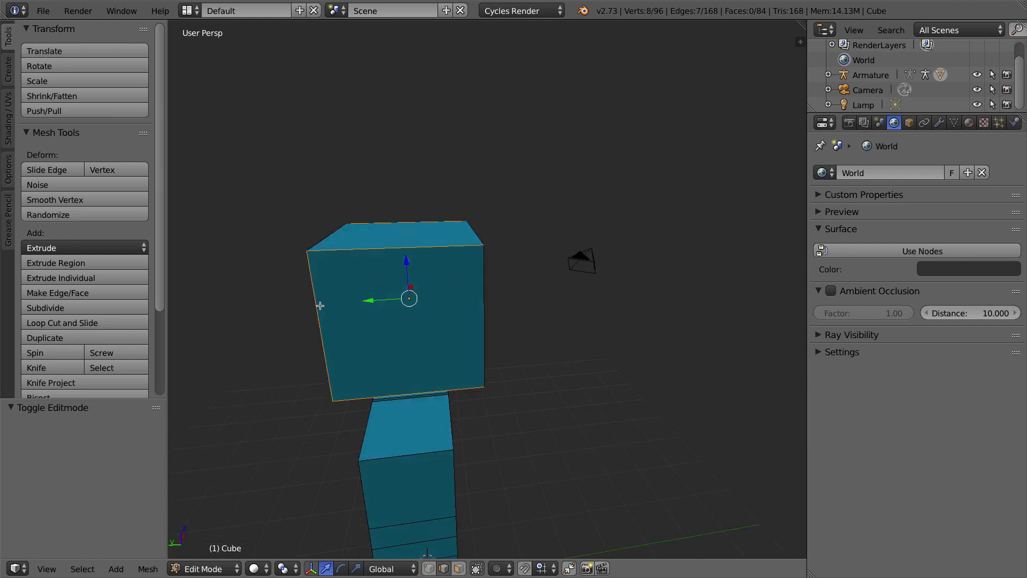
middle_click_drag(320, 306, 444, 355)
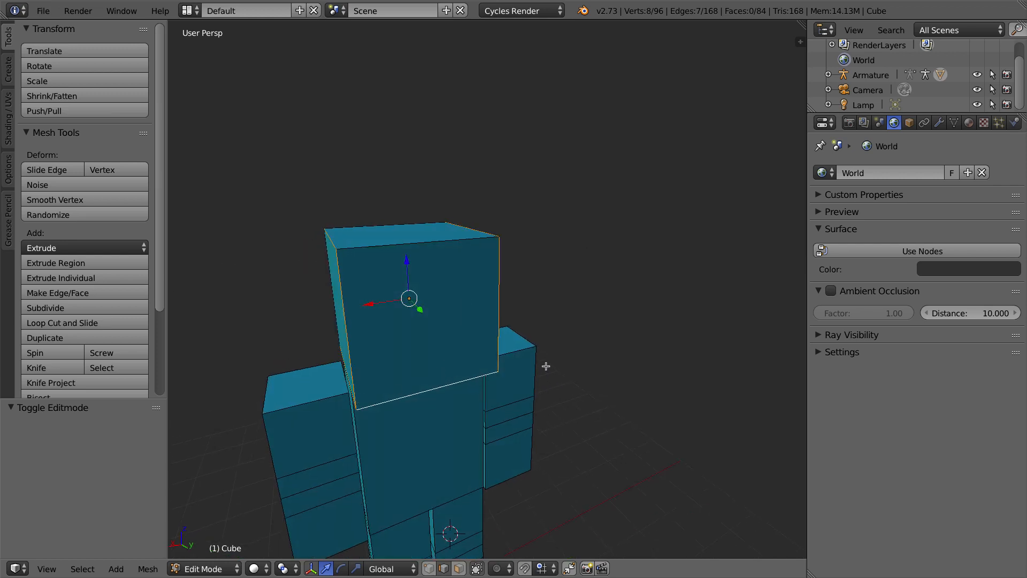
middle_click_drag(567, 289, 346, 287)
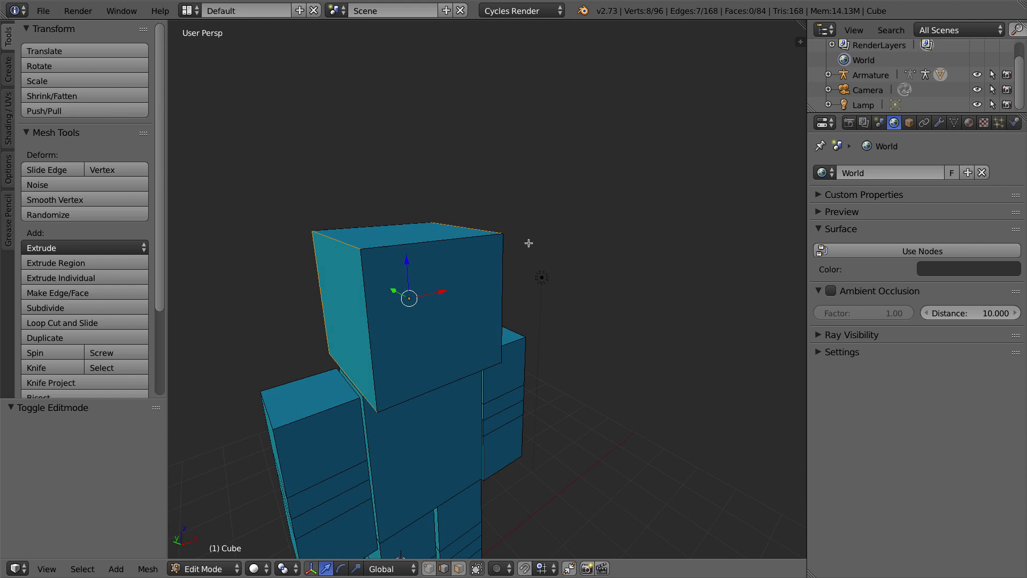
key("ctrl+e")
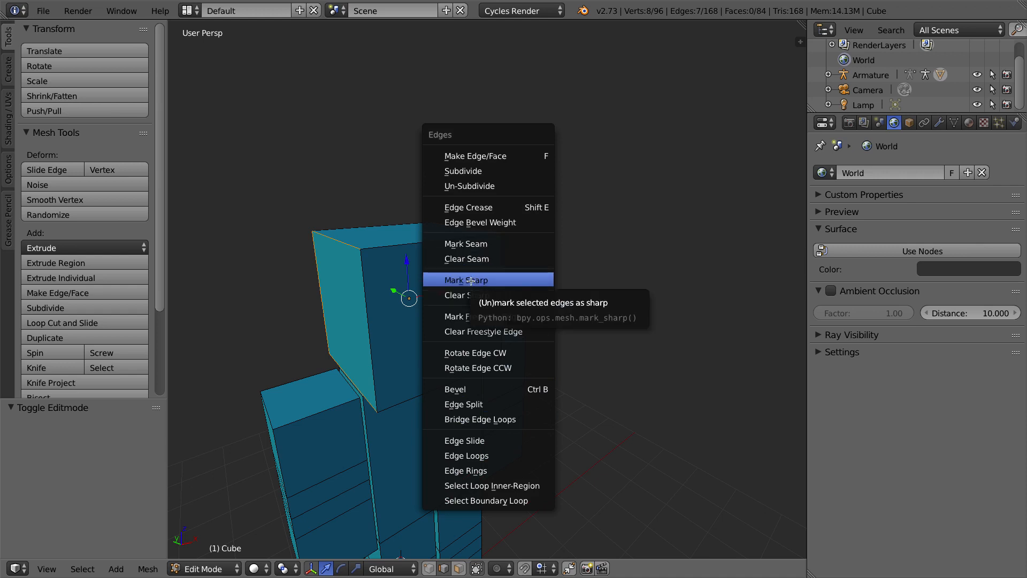
left_click(468, 245)
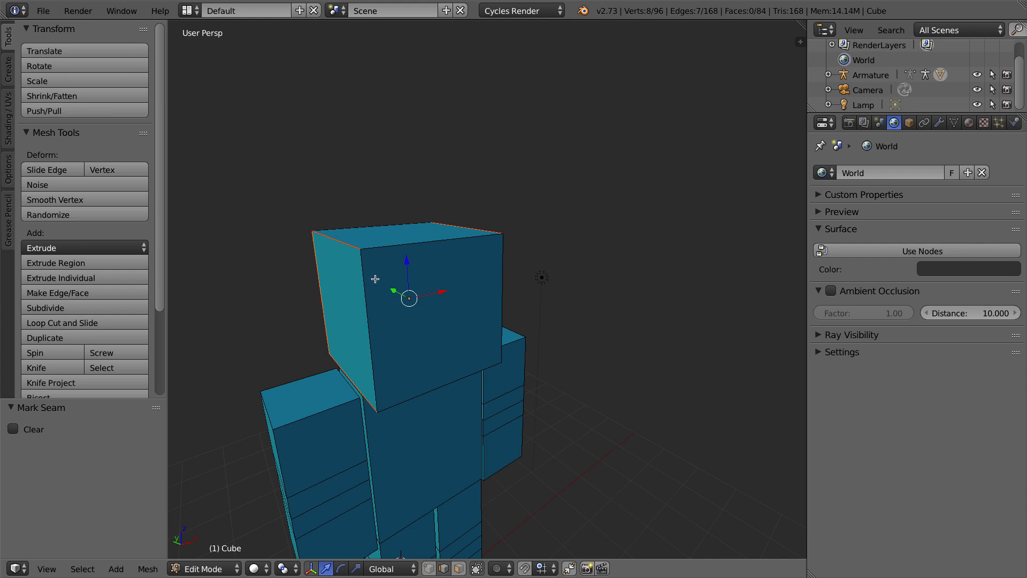
key("a")
Step: Select the full-height inner vertical edge loop on the +Y side of the -X arm
middle_click_drag(516, 215, 514, 335)
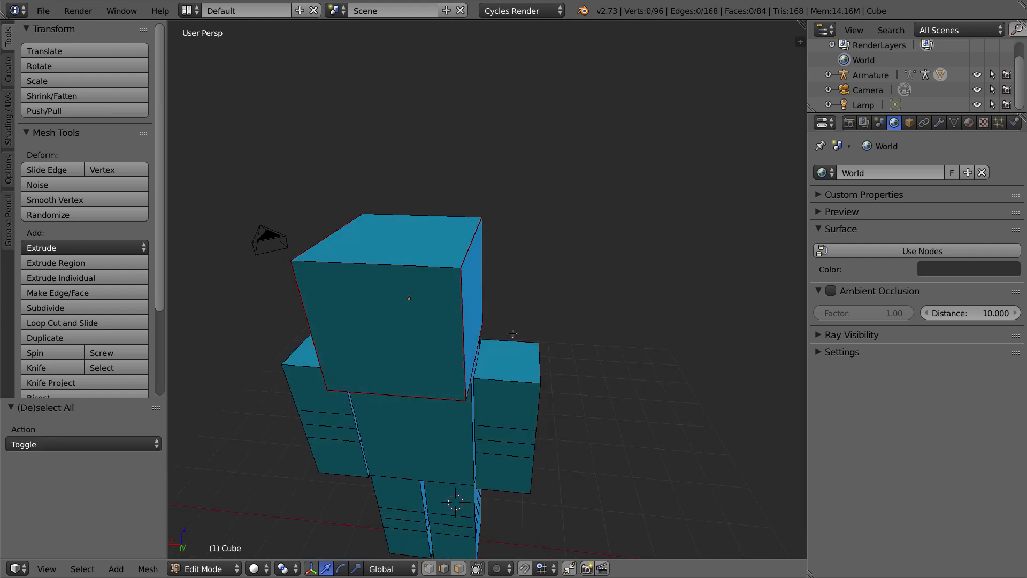
middle_click_drag(593, 397, 490, 297)
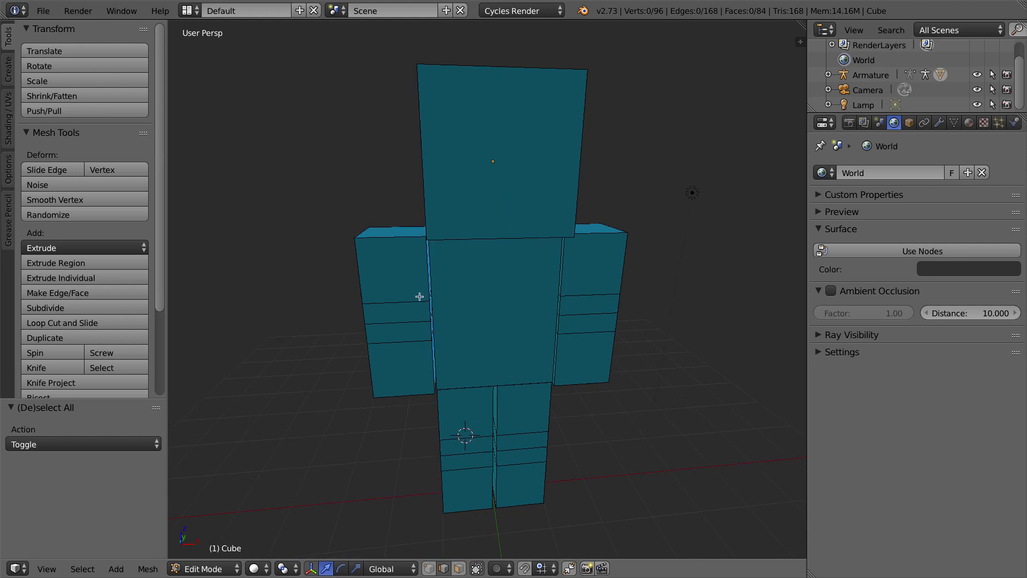
middle_click_drag(333, 274, 399, 291)
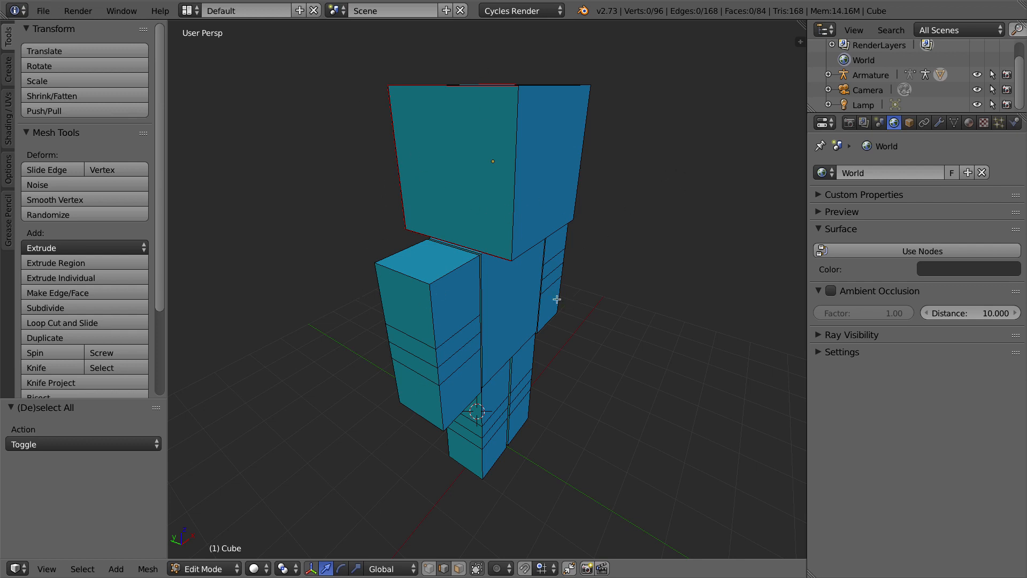
middle_click_drag(367, 282, 549, 269)
right_click(554, 270)
right_click(553, 309, "shift")
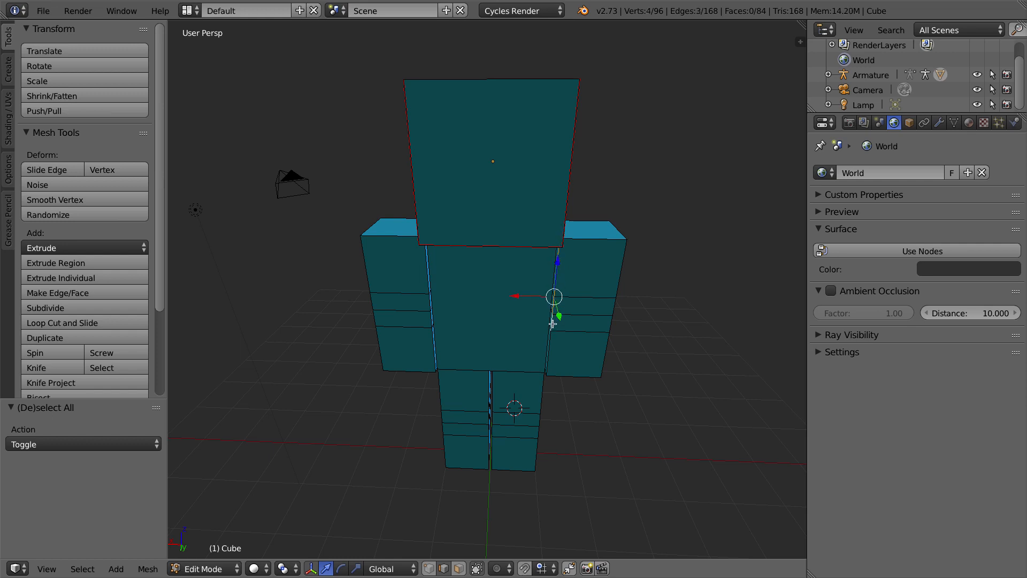
right_click(552, 340, "shift")
key("a")
right_click(556, 260, "alt")
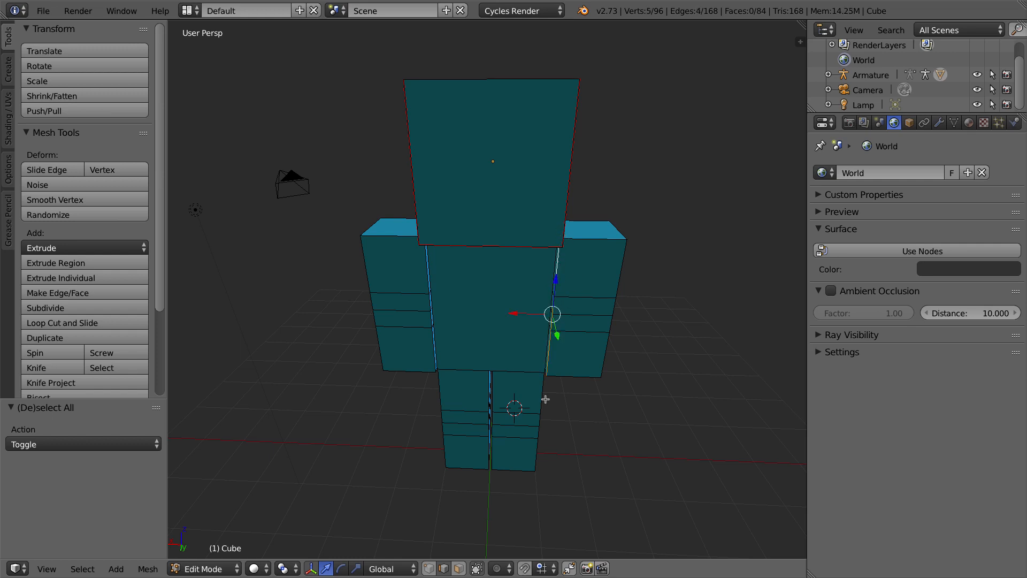
Step: Add all four edges of the arm's top face to the selection
middle_click_drag(686, 265, 576, 258)
right_click(583, 255, "shift")
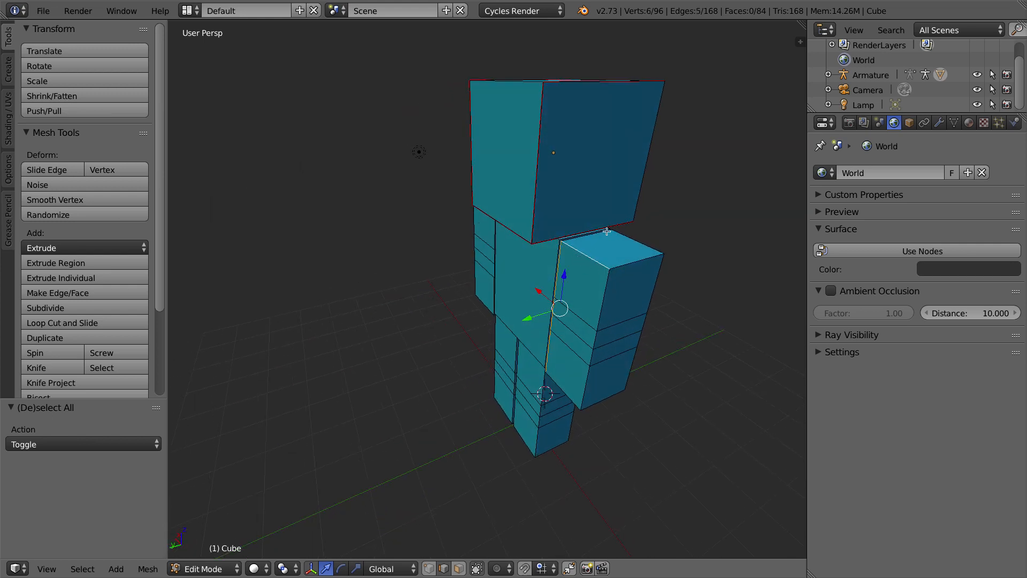
scroll(379, 184, "down", 3)
scroll(567, 288, "up", 6)
right_click(573, 291, "shift")
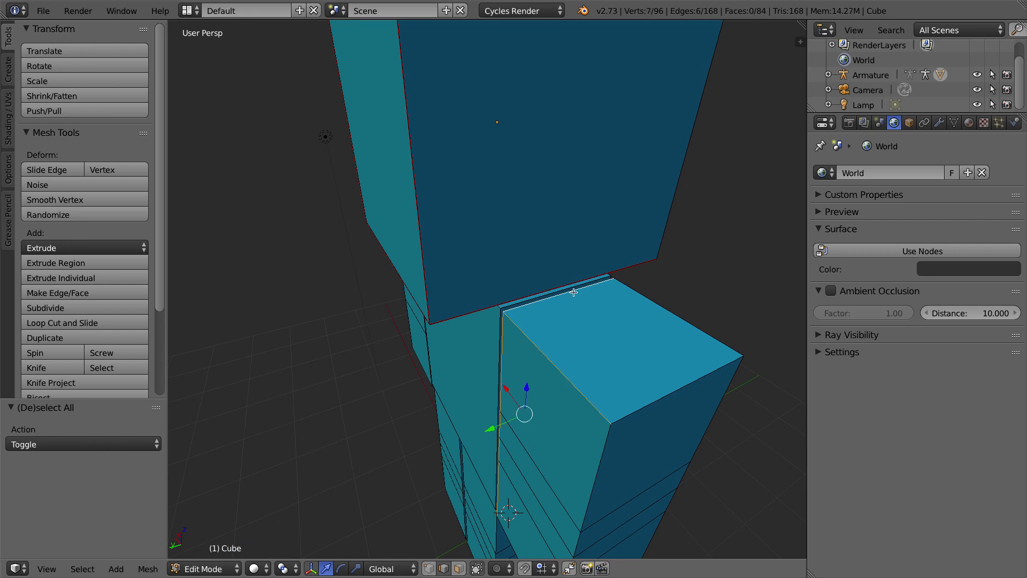
right_click(655, 303, "shift")
right_click(700, 379, "shift")
Step: Add all four edges of the arm's bottom face to the selection
middle_click_drag(722, 441, 581, 207)
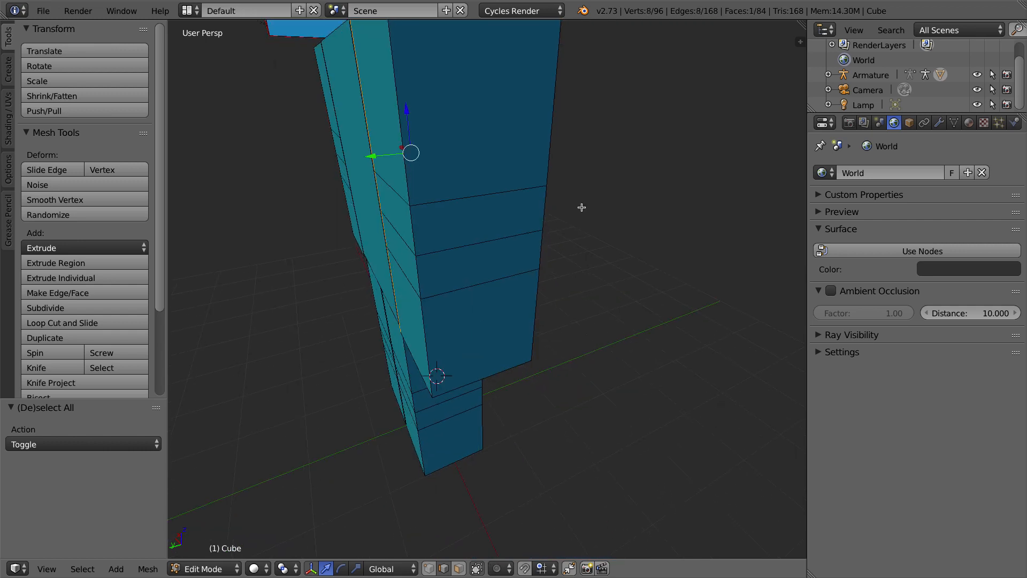
right_click(487, 379, "shift")
right_click(417, 364, "shift")
middle_click_drag(565, 399, 538, 378)
right_click(469, 400, "shift")
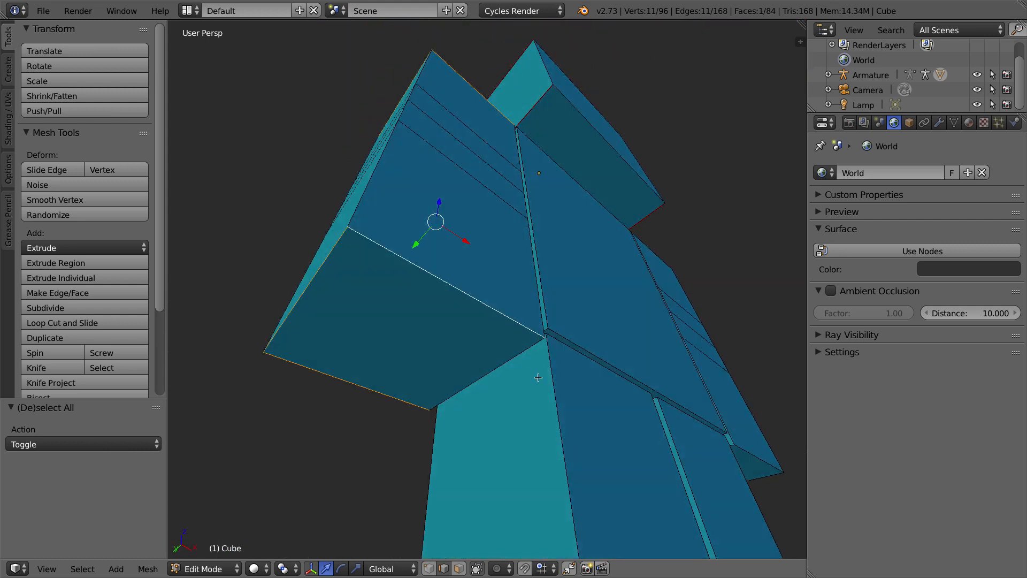
right_click(517, 357, "shift")
Step: Mark the selected arm edges as seams and clear the selection
key("ctrl+e")
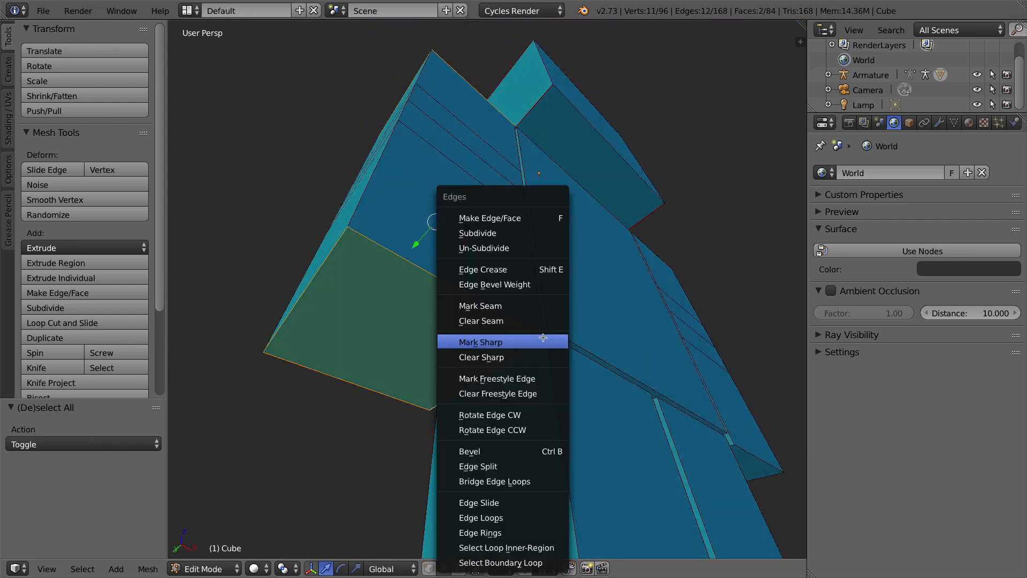
left_click(518, 306)
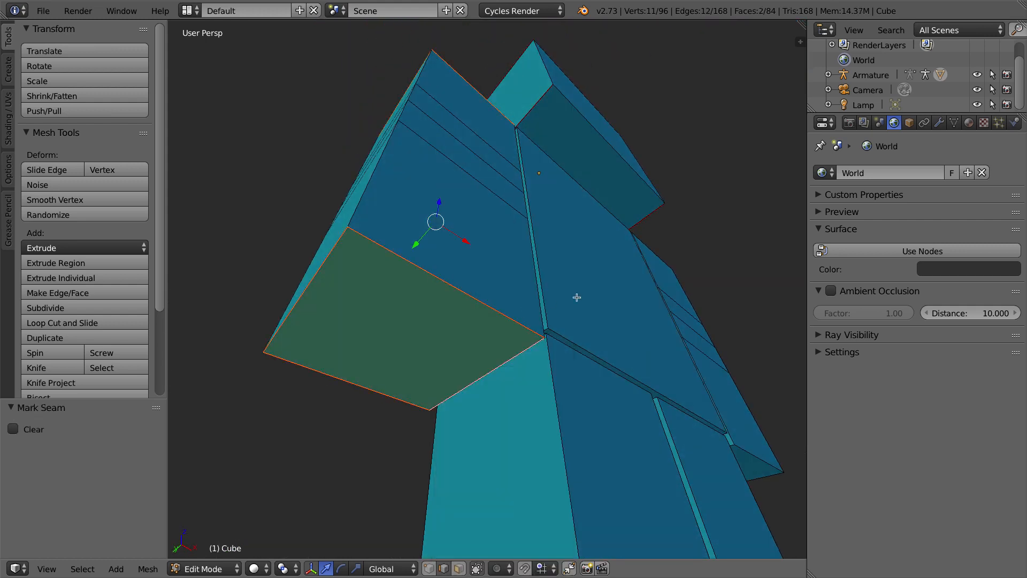
key("a")
Step: Select all four edges of the top face of the +X arm
scroll(618, 263, "up", 5)
scroll(617, 263, "down", 8)
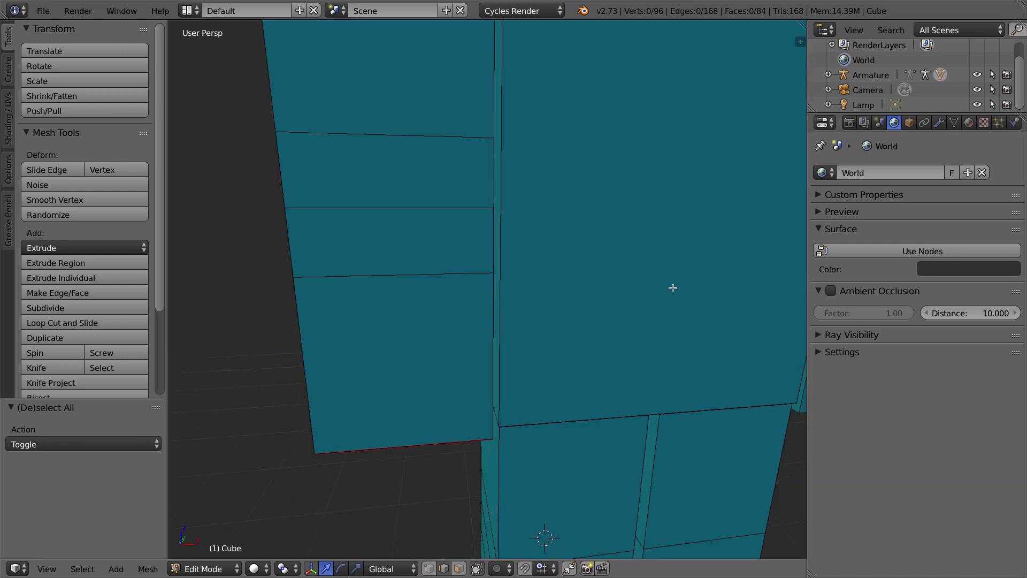
right_click(564, 220)
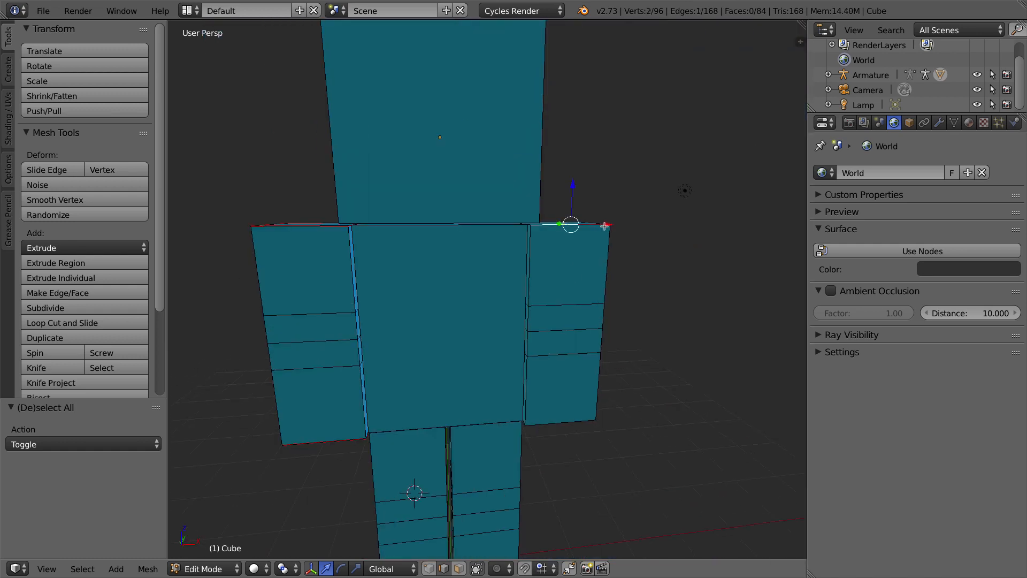
middle_click_drag(565, 220, 556, 254)
right_click(548, 208, "shift")
right_click(591, 201, "shift")
right_click(626, 220, "shift")
right_click(625, 220, "shift")
Step: Add all four edges of the +X arm's bottom face to the selection
middle_click_drag(626, 224, 580, 397)
right_click(607, 416, "shift")
right_click(619, 424, "shift")
Step: Add the full-height inner vertical edge segments on the +Y side of the +X arm to the selection
middle_click_drag(713, 351, 583, 344)
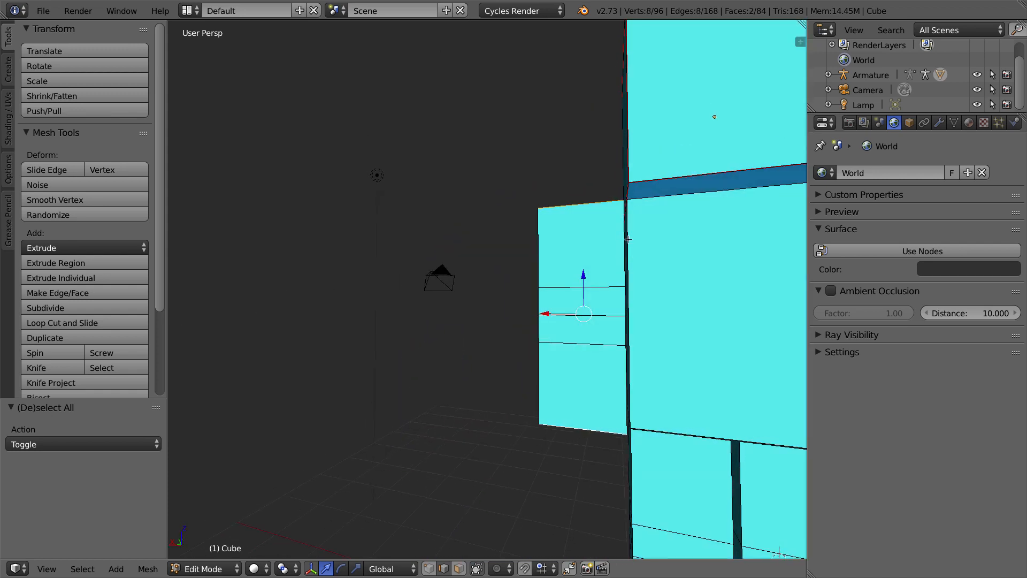
right_click(626, 321, "shift")
right_click(626, 301, "shift")
right_click(625, 332, "shift")
right_click(626, 374, "shift")
Step: Mark the selected +X arm edges as seams
middle_click_drag(520, 325, 734, 360)
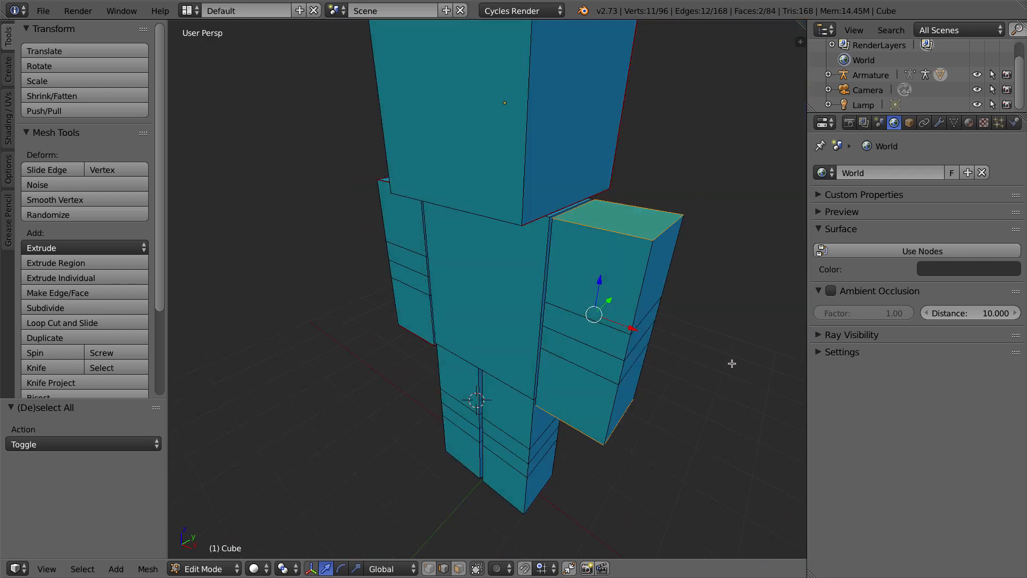
key("ctrl+e")
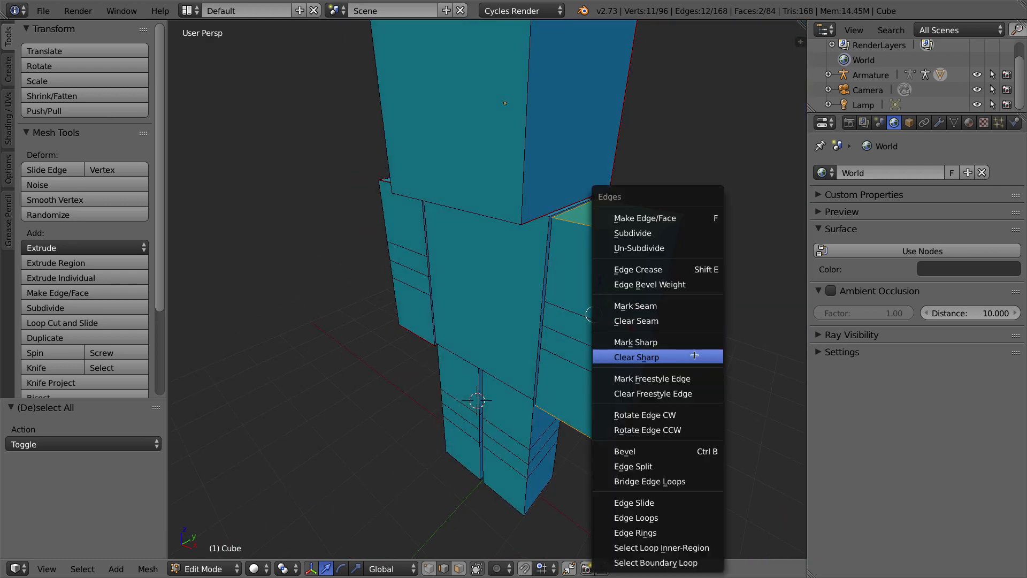
left_click(662, 307)
Step: Select the two side edges of the torso's top face and the two side edges of its bottom face
middle_click_drag(662, 307, 626, 218)
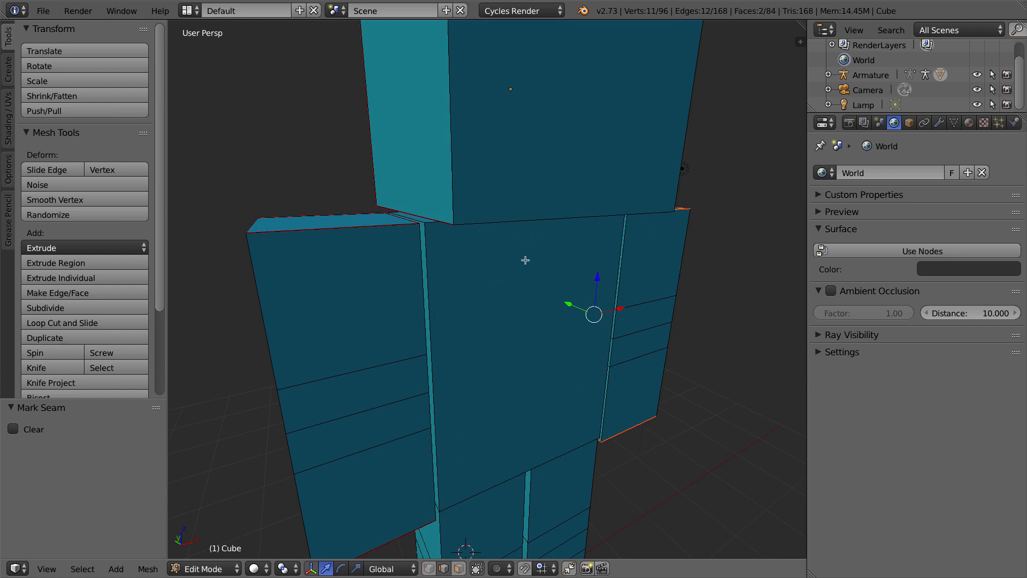
right_click(428, 289)
right_click(419, 220)
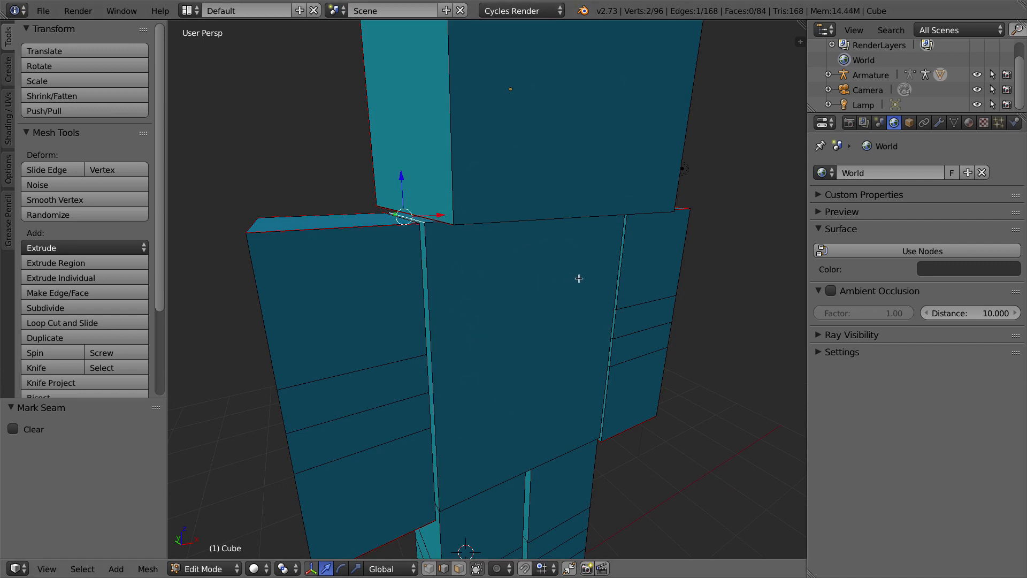
middle_click_drag(551, 371, 545, 341)
middle_click_drag(448, 542, 453, 362, "shift")
right_click(427, 303, "shift")
middle_click_drag(656, 321, 556, 334)
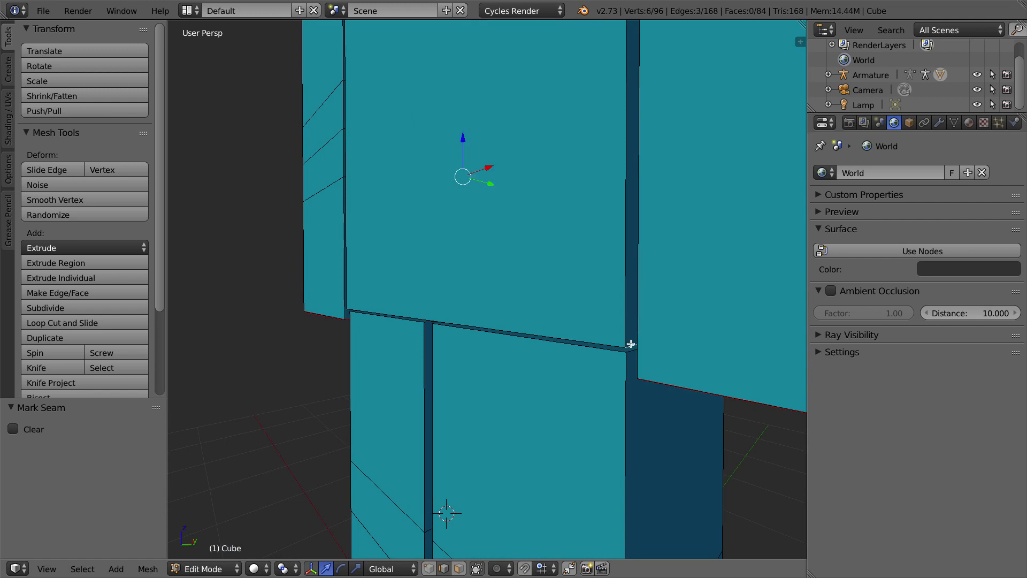
right_click(631, 343, "shift")
middle_click_drag(557, 243, 292, 368)
right_click(419, 321, "shift")
Step: Add both vertical edges and the top edge of the torso's +Y face to the selection
right_click(306, 343, "shift")
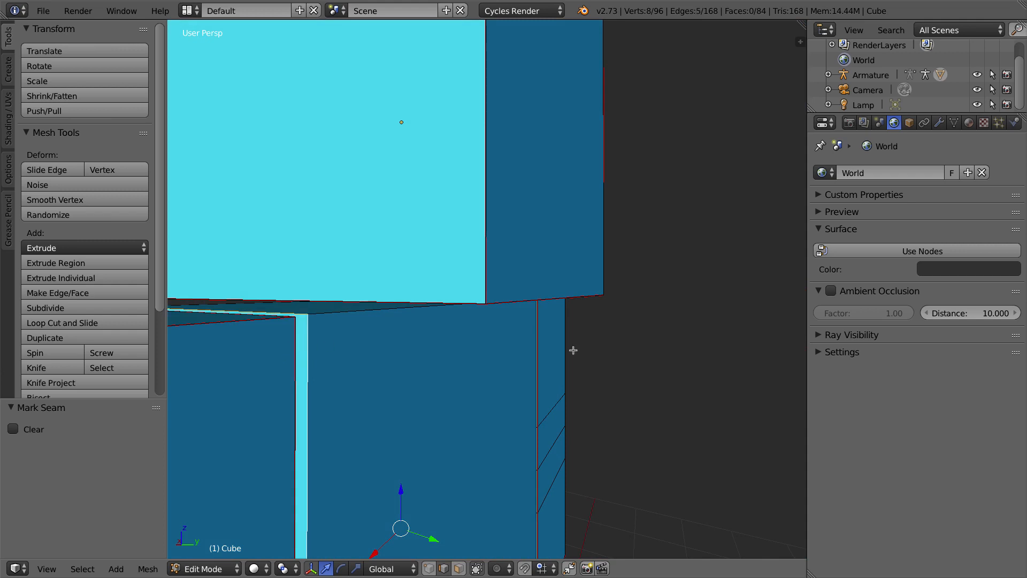
right_click(533, 335, "shift")
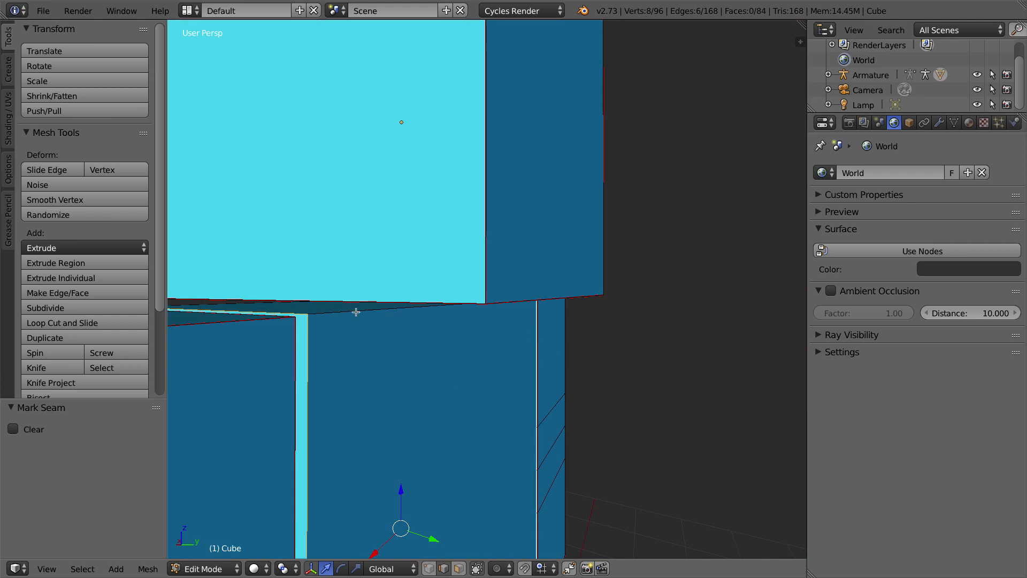
right_click(379, 312, "shift")
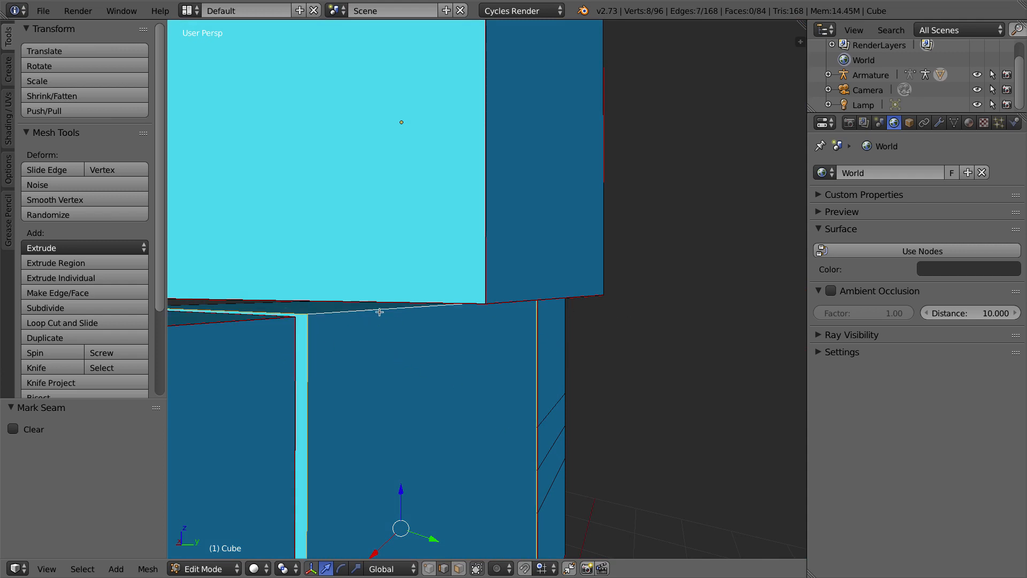
Step: Mark the selected torso edges as seams
scroll(430, 371, "down", 5)
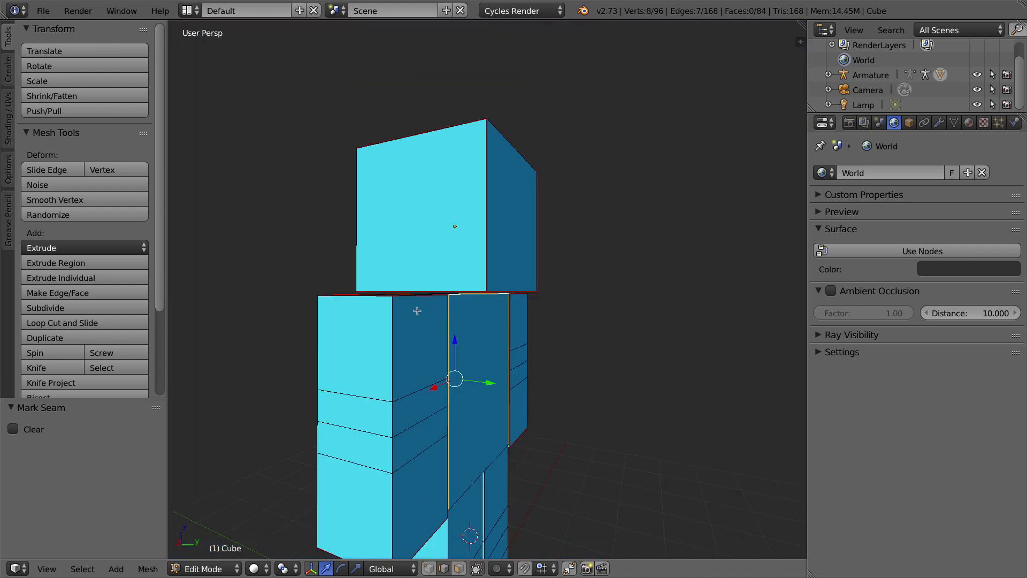
middle_click_drag(289, 332, 436, 313)
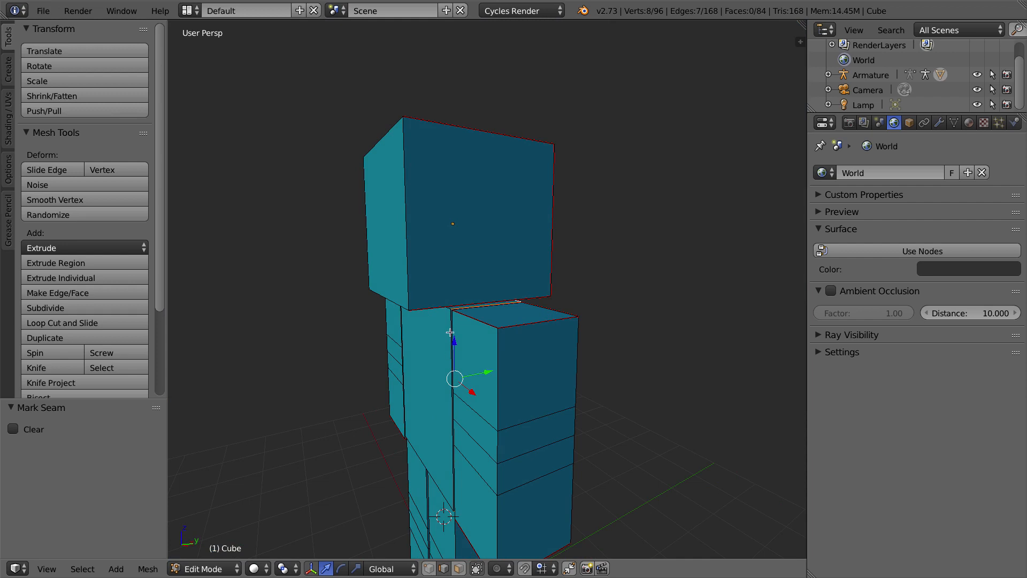
middle_click_drag(412, 343, 395, 323)
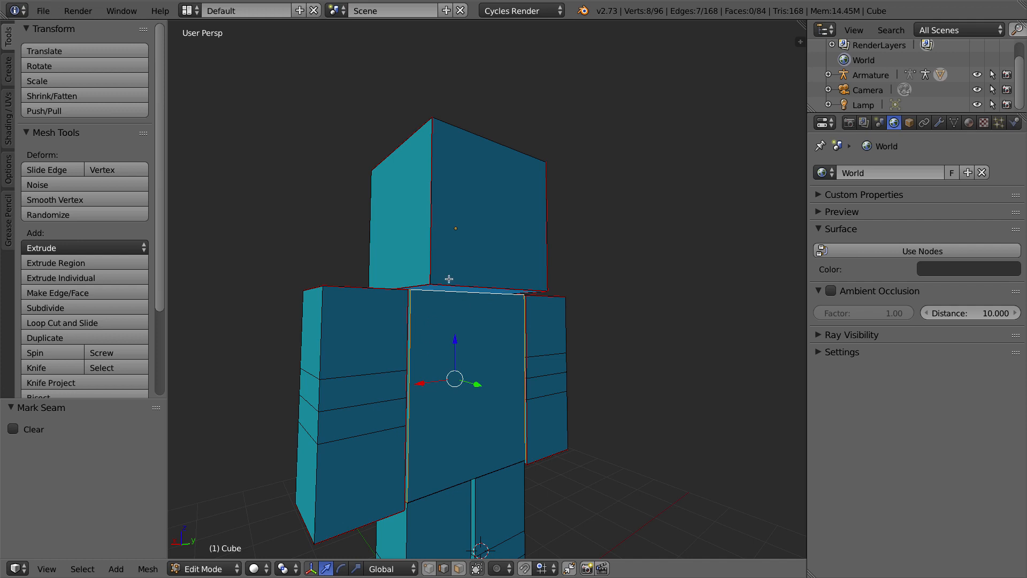
key("ctrl+e")
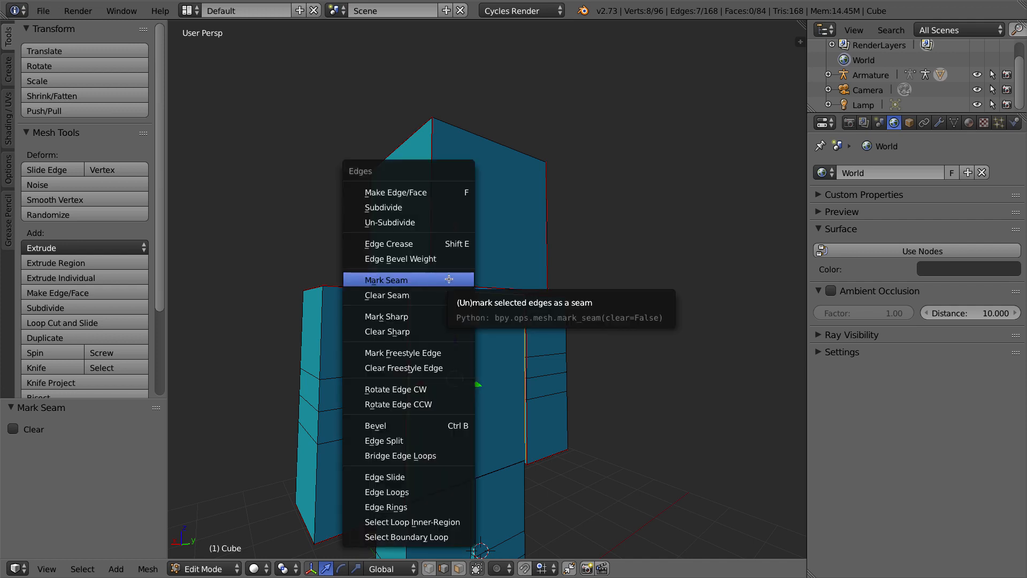
left_click(449, 279)
Step: Select the full-height inner vertical edge loops of both legs on the +Y side
middle_click_drag(501, 483, 390, 173)
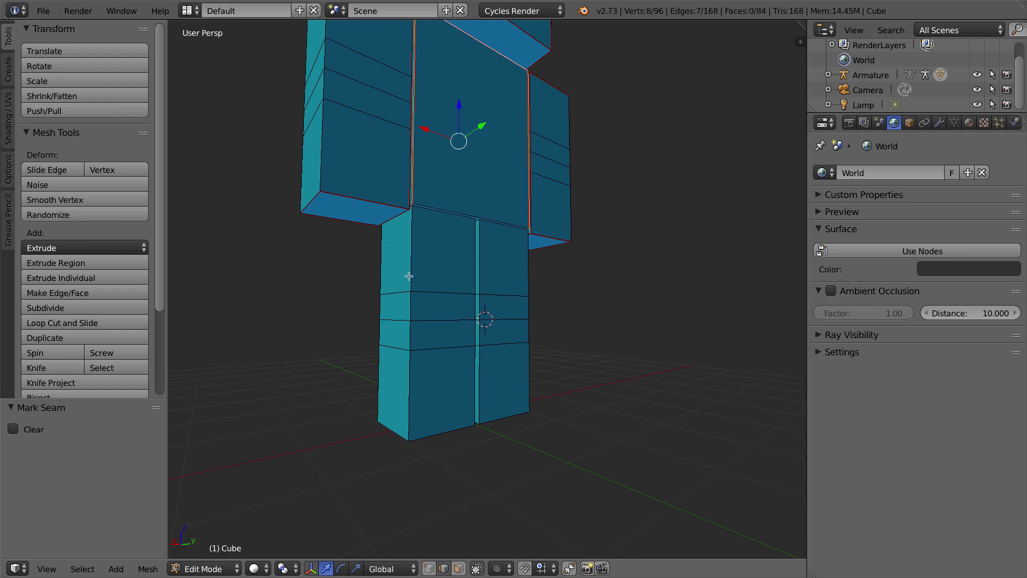
middle_click_drag(430, 218, 419, 243)
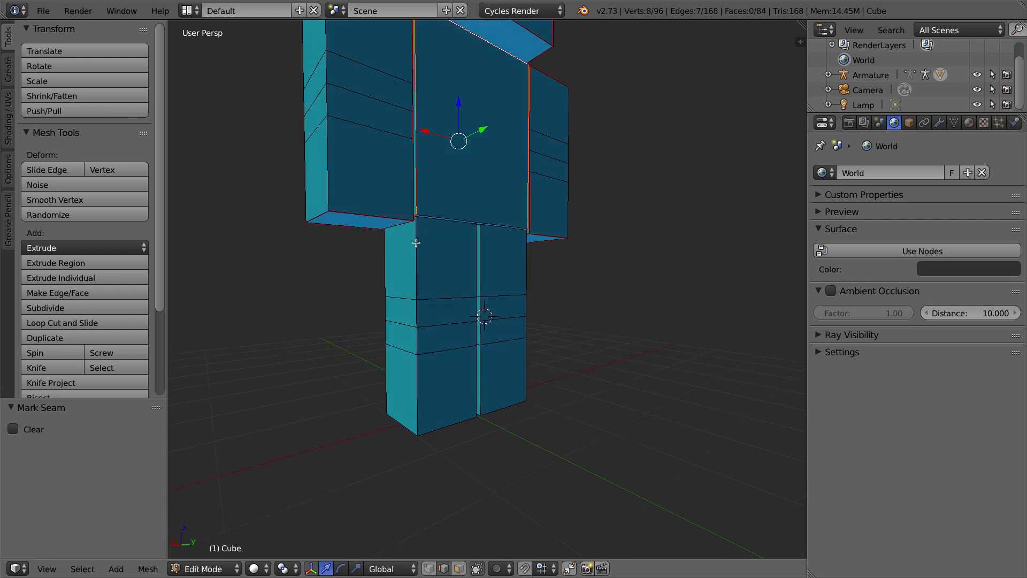
right_click(476, 250, "alt")
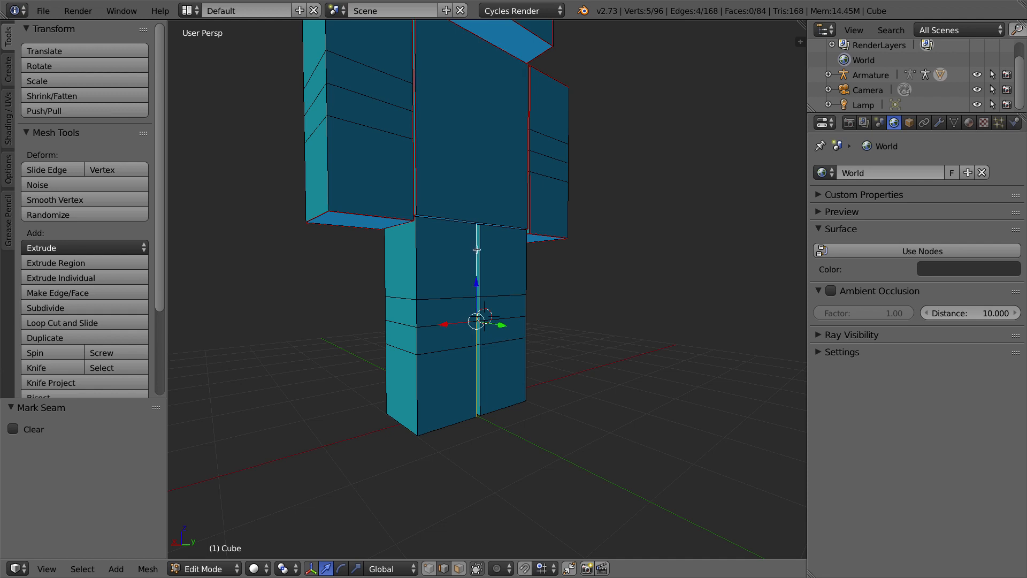
right_click(482, 249, "alt+shift")
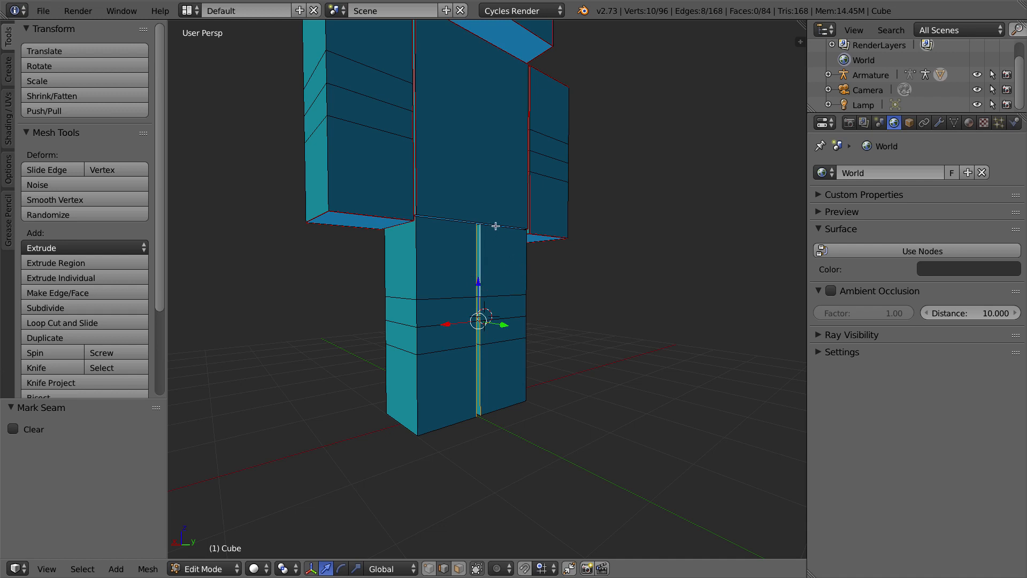
Step: Switch to wireframe display and add both legs' +Y top edges and the +X leg's outer top edge to the selection
scroll(495, 225, "down", 1)
scroll(497, 234, "up", 4)
middle_click_drag(449, 134, 508, 188, "shift")
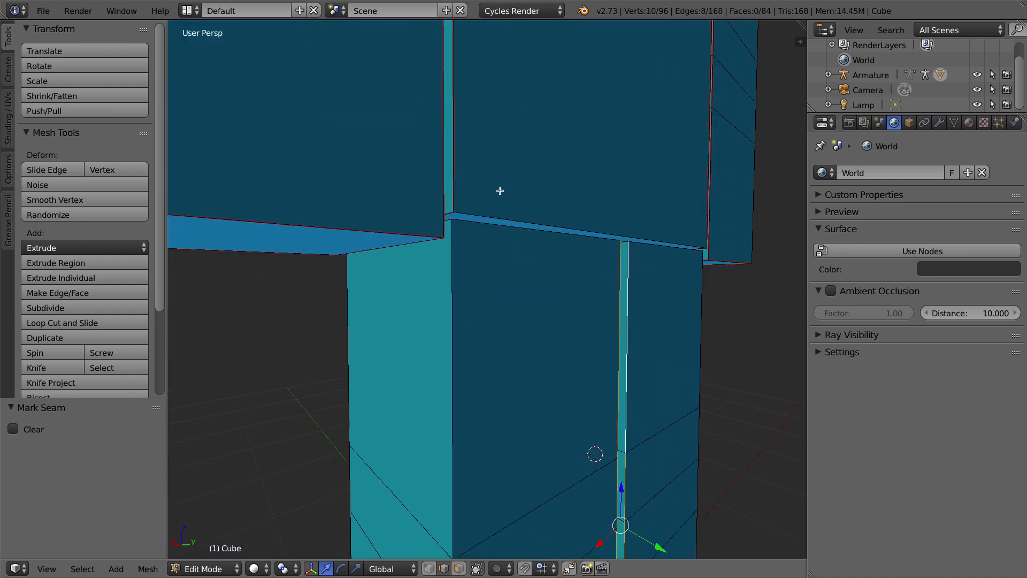
key("z")
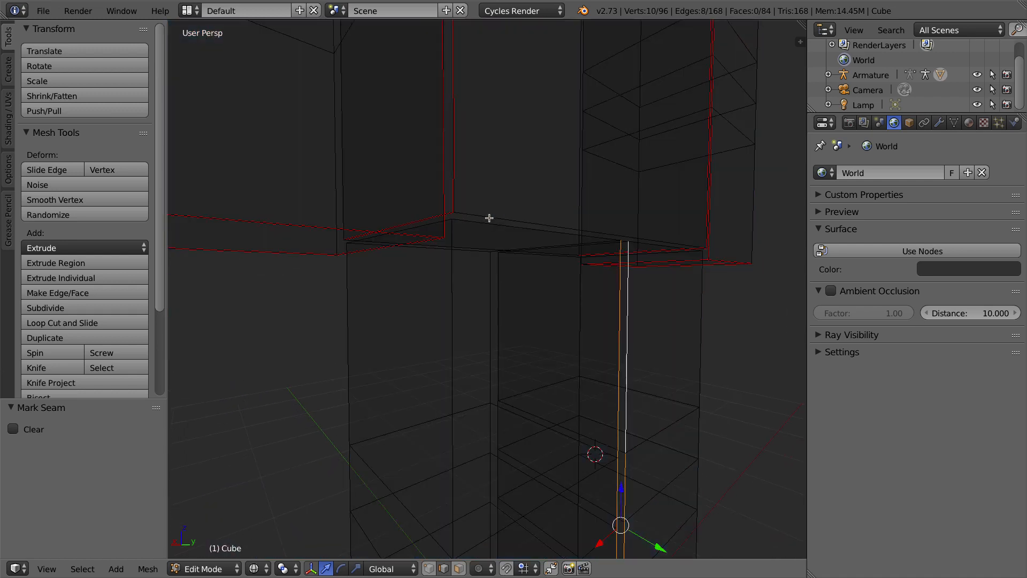
left_click(479, 222, "shift")
left_click(448, 220, "shift")
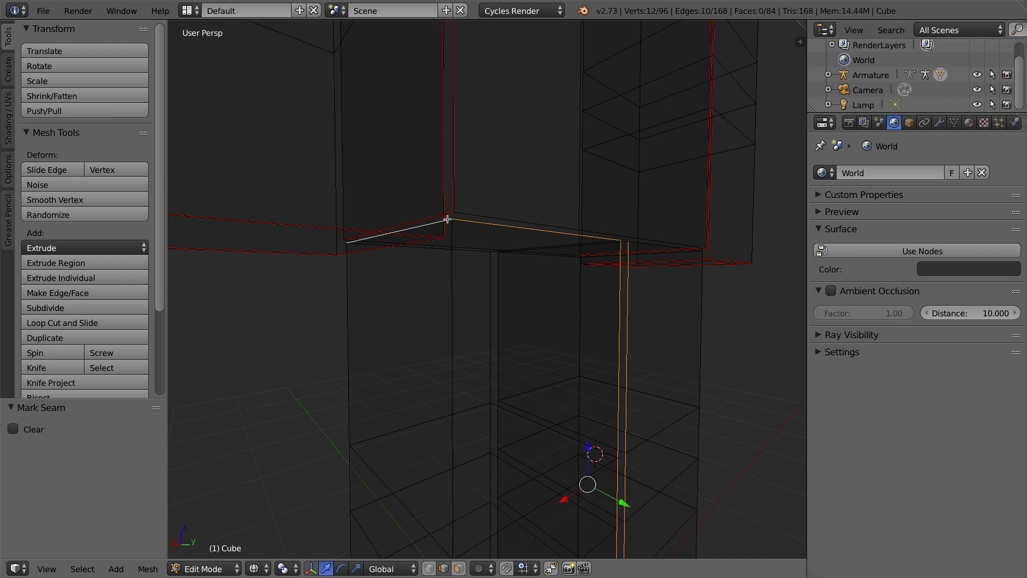
right_click(648, 243, "shift")
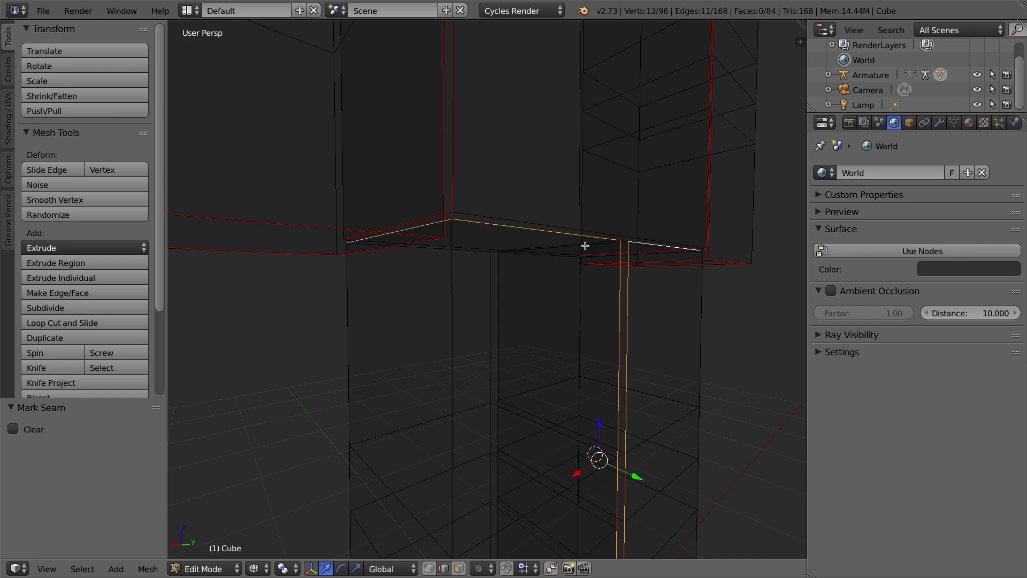
Step: Add the remaining edges of both legs' top faces to the selection
right_click(550, 246, "shift")
right_click(553, 246, "shift")
middle_click_drag(443, 272, 612, 233)
right_click(596, 194, "shift")
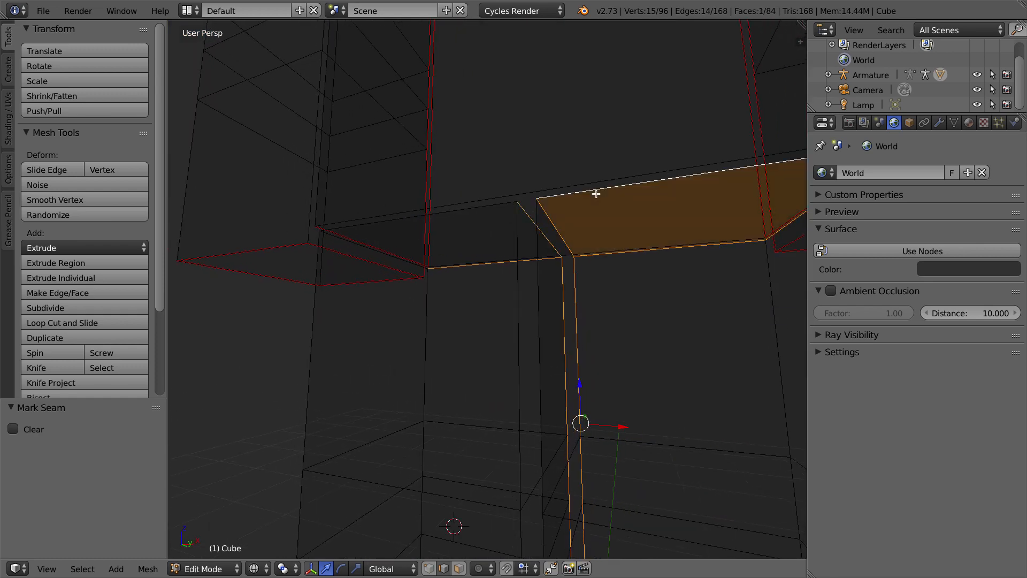
right_click(477, 205, "shift")
middle_click_drag(329, 243, 476, 259)
right_click(434, 181, "shift")
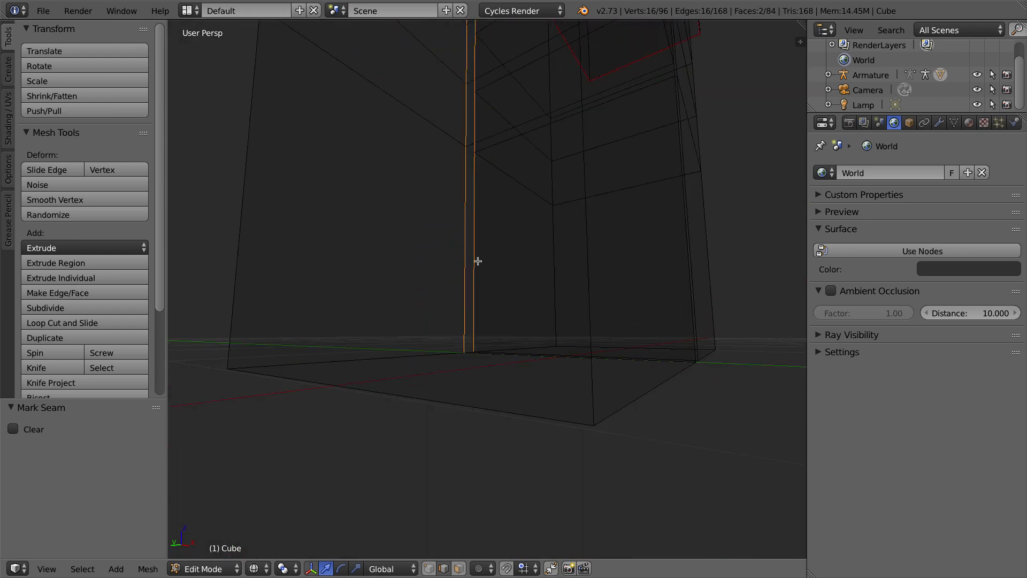
Step: Add all four edges of each leg's bottom face to the selection
right_click(379, 362, "shift")
right_click(369, 390, "shift")
right_click(644, 394, "shift")
middle_click_drag(644, 394, 618, 412)
right_click(595, 359, "shift")
right_click(544, 304, "shift")
right_click(658, 318, "shift")
right_click(663, 349, "shift")
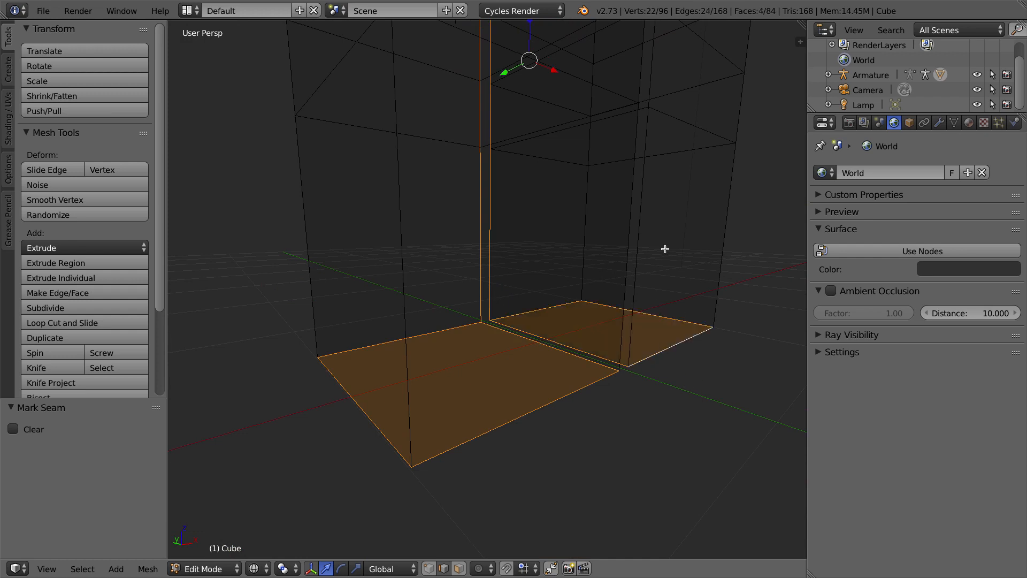
Step: Mark the selected leg edges as seams and clear the selection
scroll(661, 209, "down", 5)
key("ctrl+e")
left_click(660, 214)
middle_click_drag(624, 176, 600, 222)
key("a")
Step: Save the scene over the existing minecraft-char-06.blend file
middle_click_drag(565, 164, 582, 227)
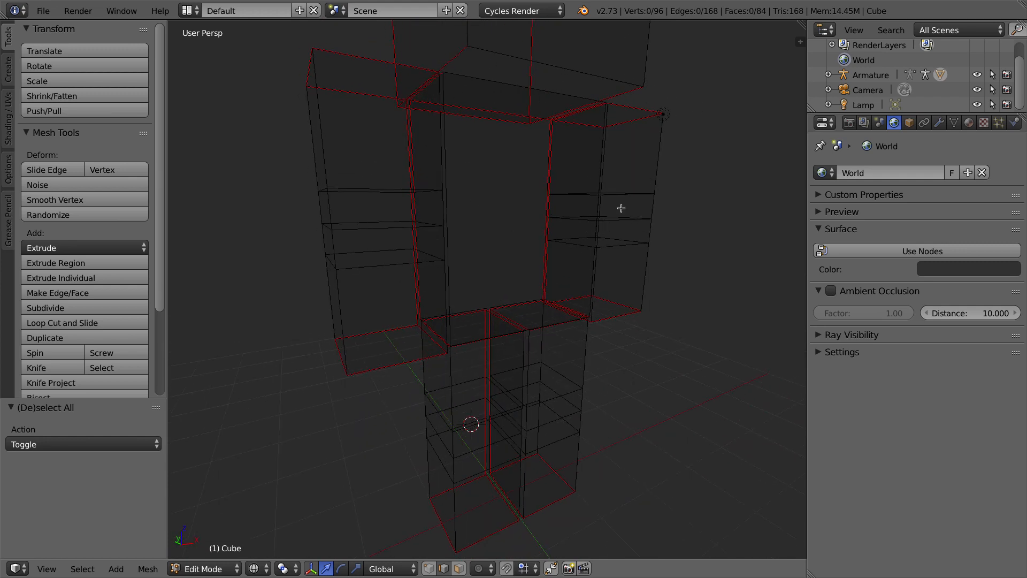
key("ctrl+s")
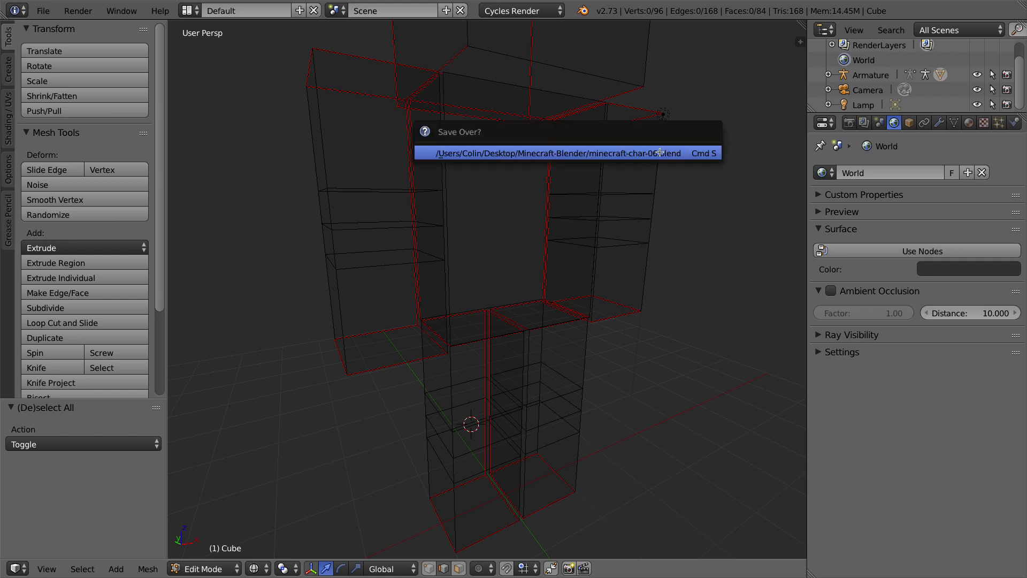
left_click(660, 153)
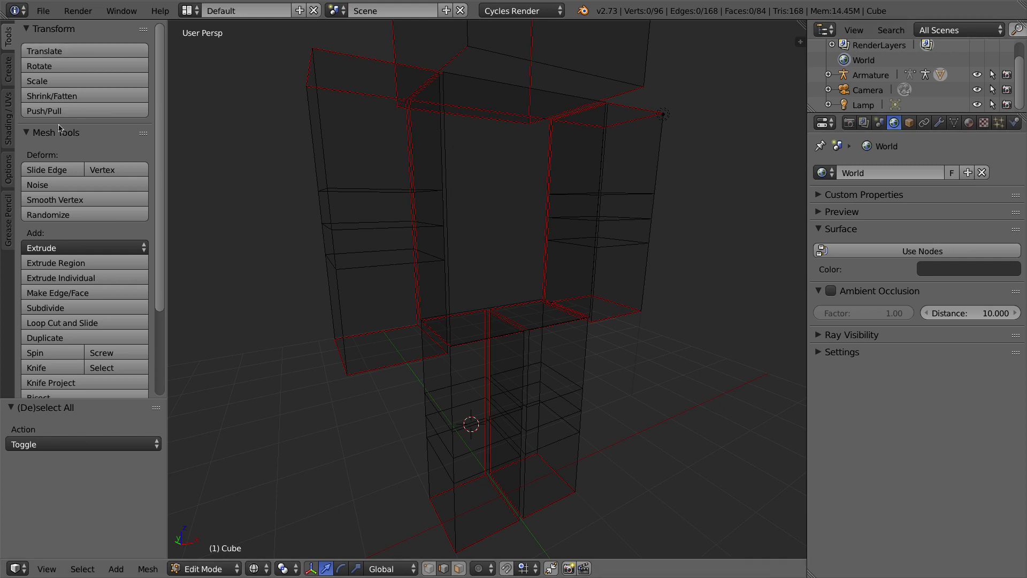
Step: Hide the tool shelf and split the 3D view into two side-by-side views
key("t")
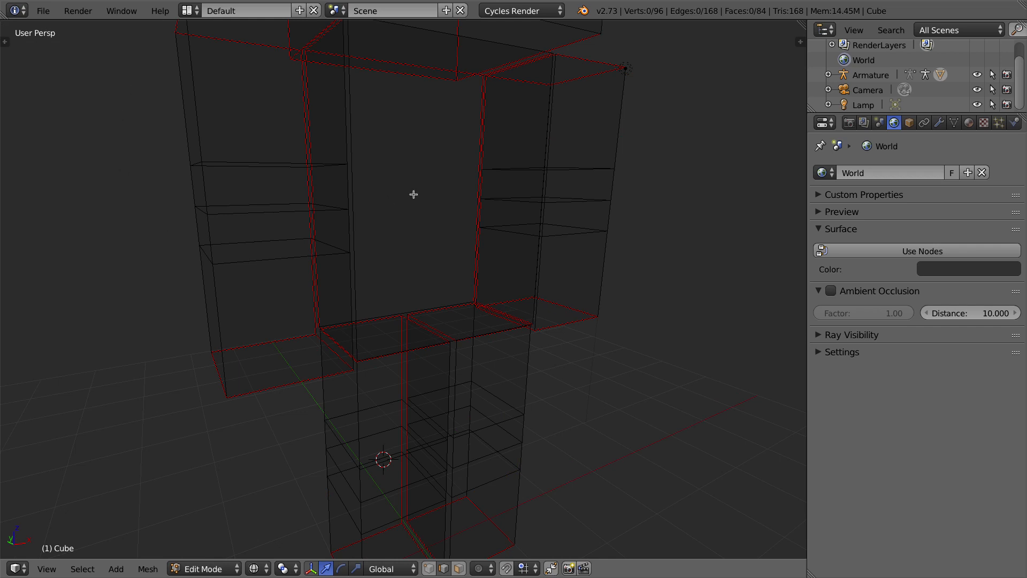
scroll(423, 191, "down", 4)
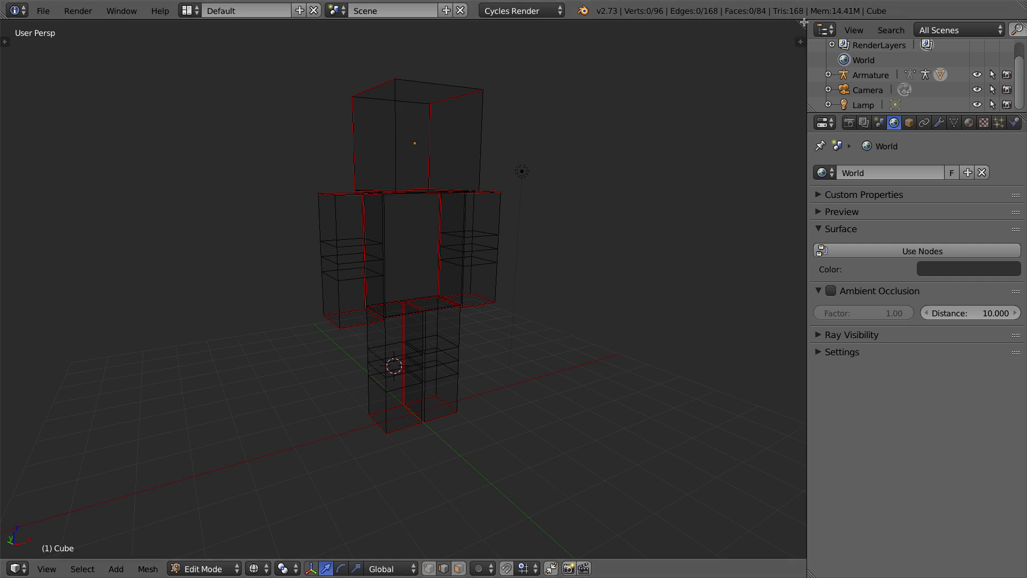
left_click_drag(804, 22, 382, 22)
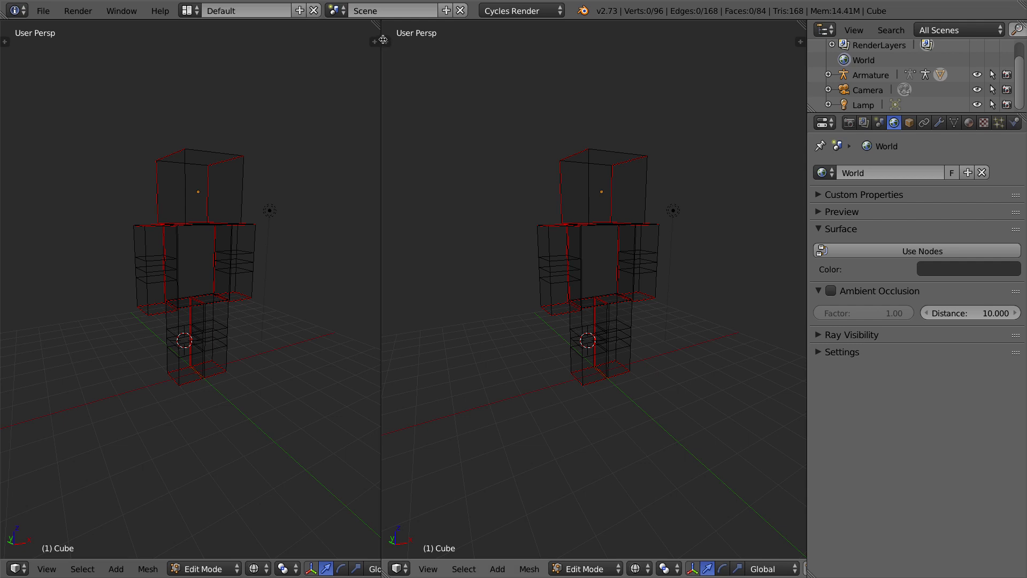
Step: Split the wider 3D view into two stacked areas and join them back into one
left_click_drag(802, 23, 803, 121)
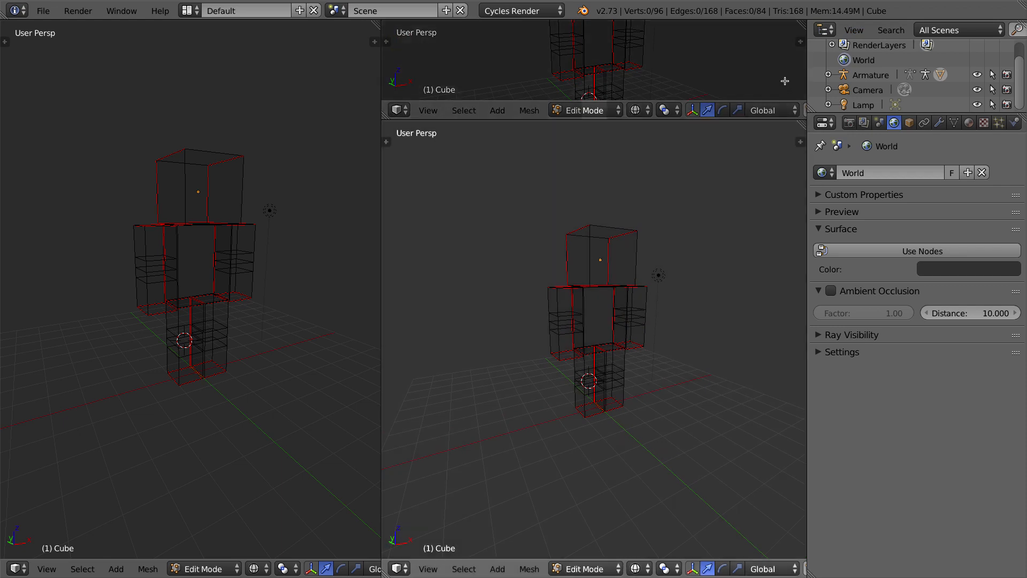
left_click_drag(785, 108, 774, 77)
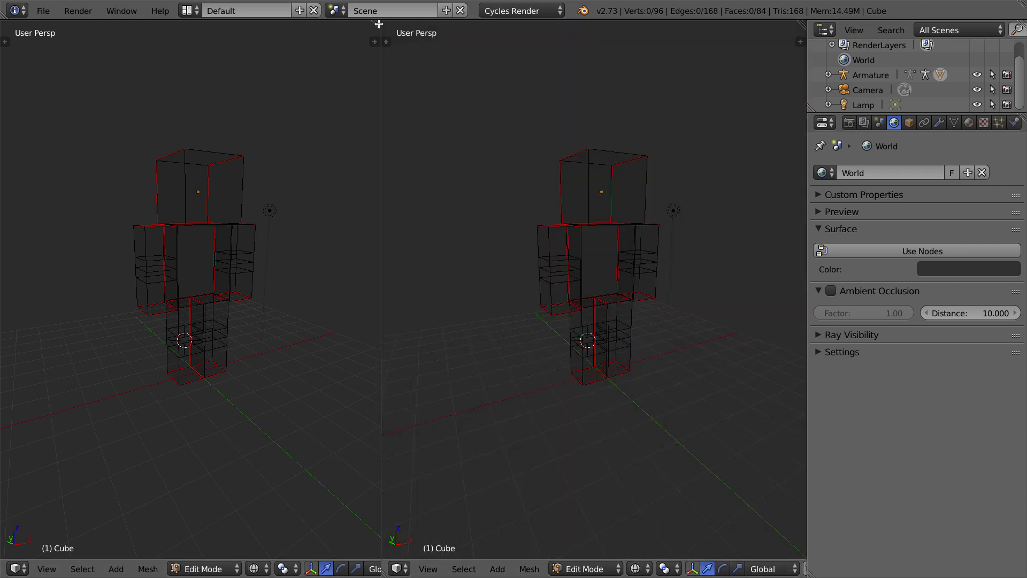
Step: Split the narrower 3D view into two stacked areas
left_click_drag(375, 28, 369, 222)
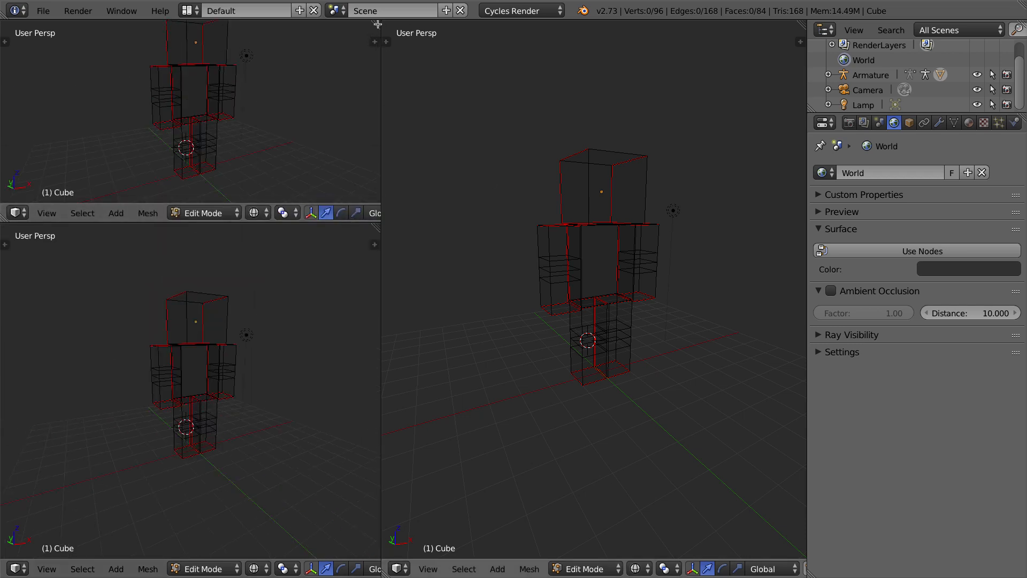
Step: Split the upper narrow 3D view side by side, and join all the narrow areas back into one view
left_click_drag(379, 42, 256, 115)
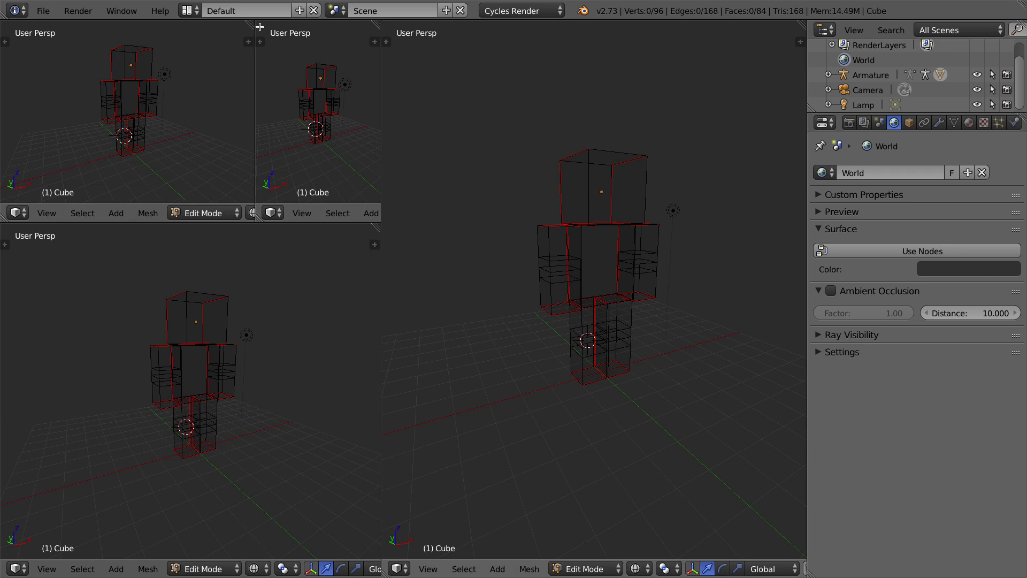
left_click_drag(253, 25, 312, 76)
left_click_drag(378, 225, 364, 165)
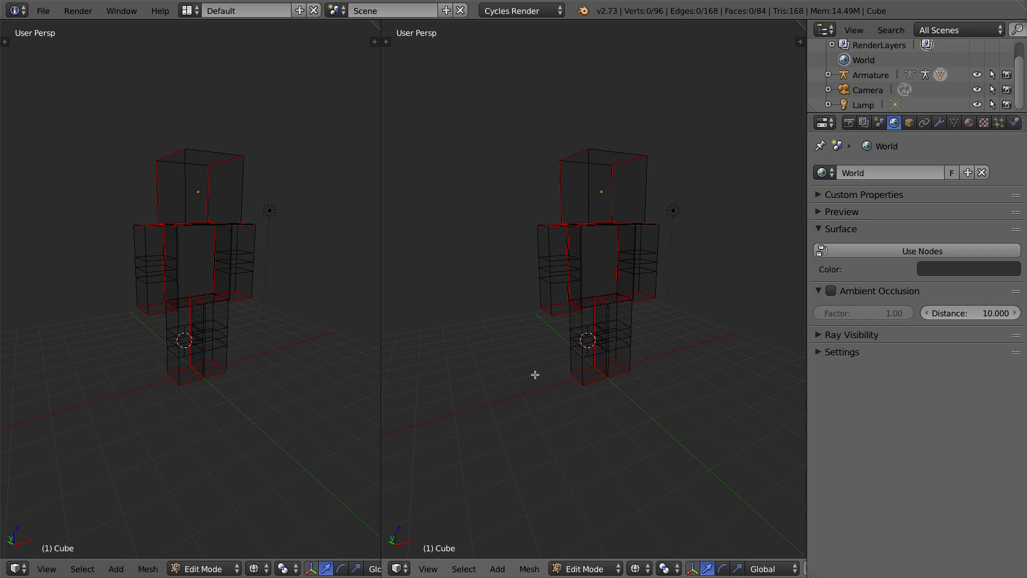
Step: Change the wider 3D view into a UV/Image Editor
left_click(401, 570)
left_click(402, 570)
left_click(397, 570)
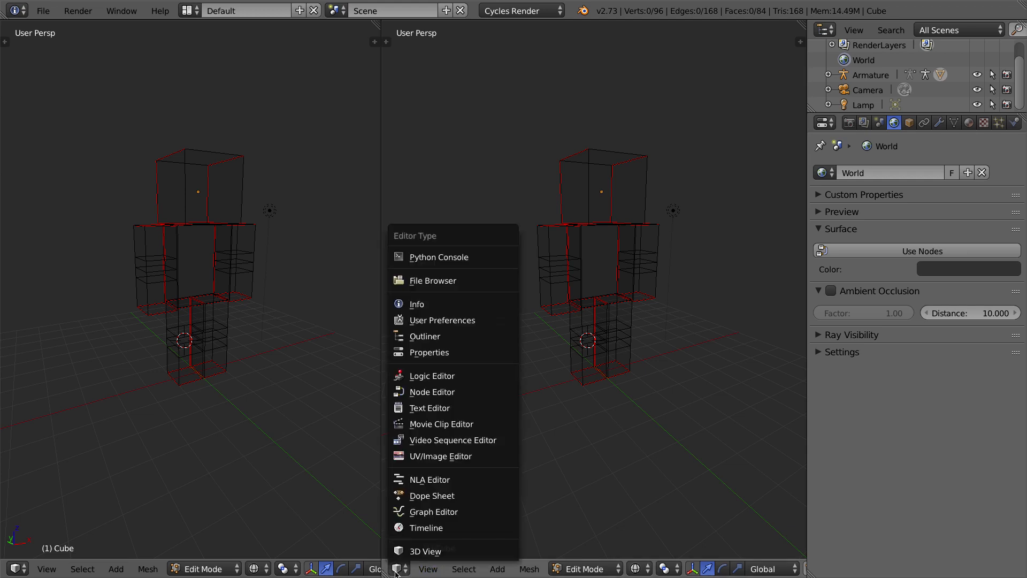
left_click(451, 459)
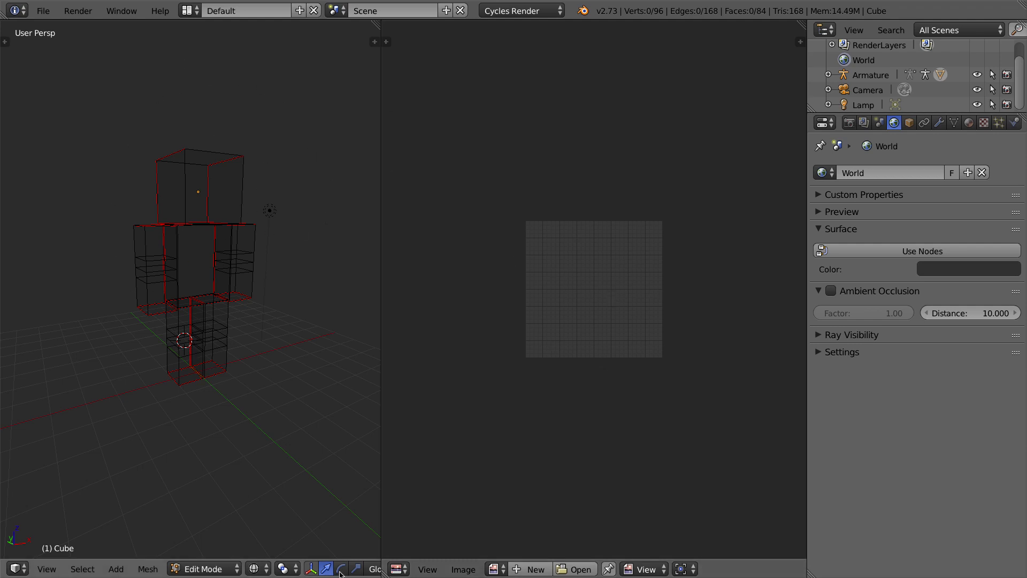
Step: Switch the character mesh to face selection mode
scroll(340, 574, "down", 2)
left_click(307, 569)
middle_click_drag(113, 567, 211, 568)
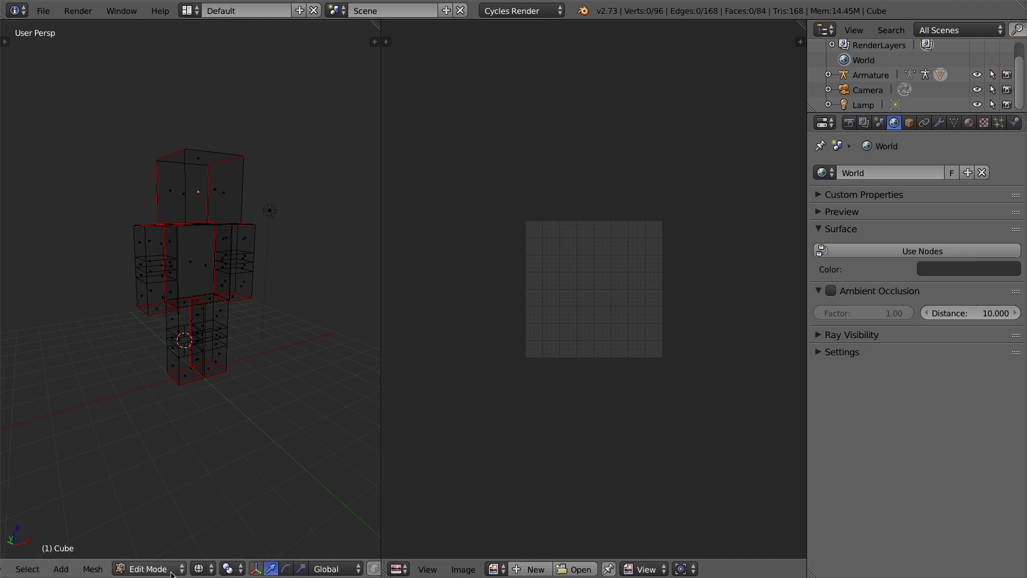
middle_click_drag(248, 570, 79, 569)
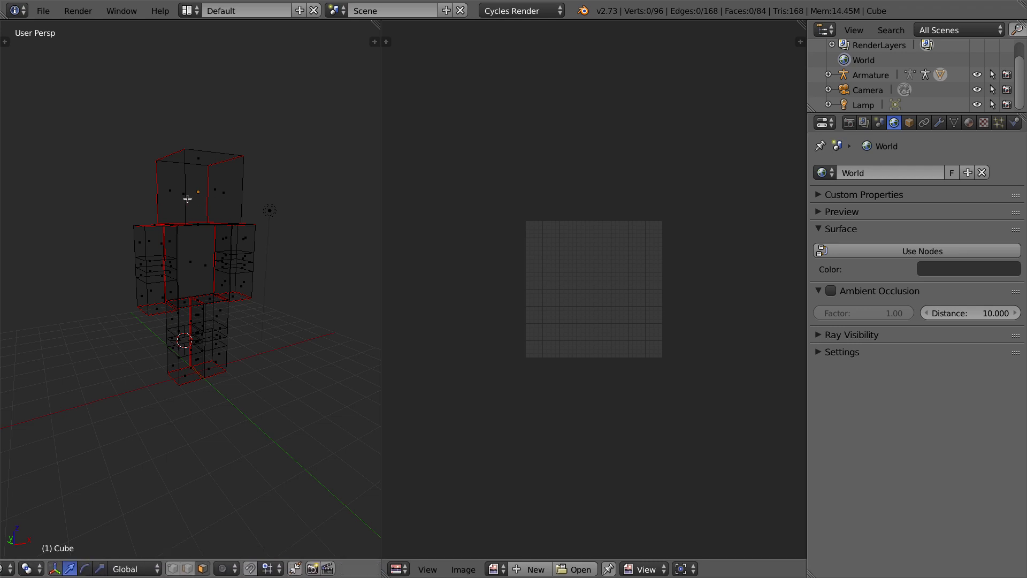
Step: Select all faces of the character and unwrap the mesh with the Unwrap method
key("a")
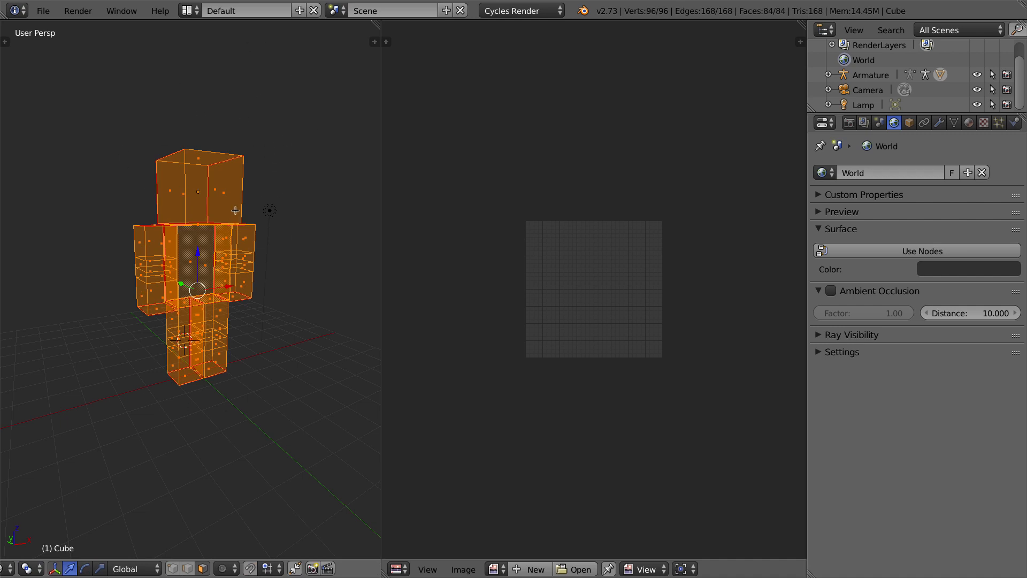
key("u")
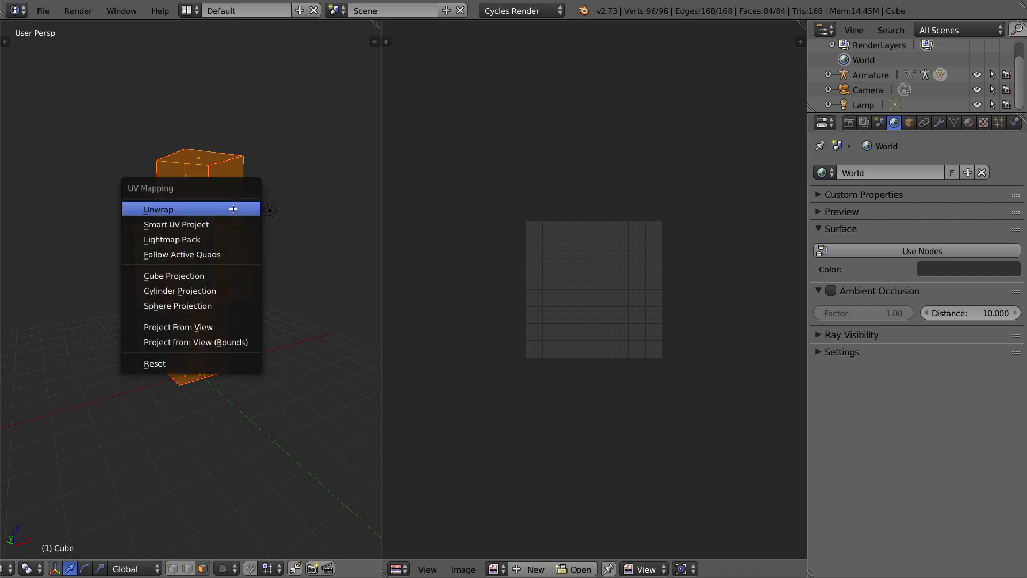
left_click(156, 209)
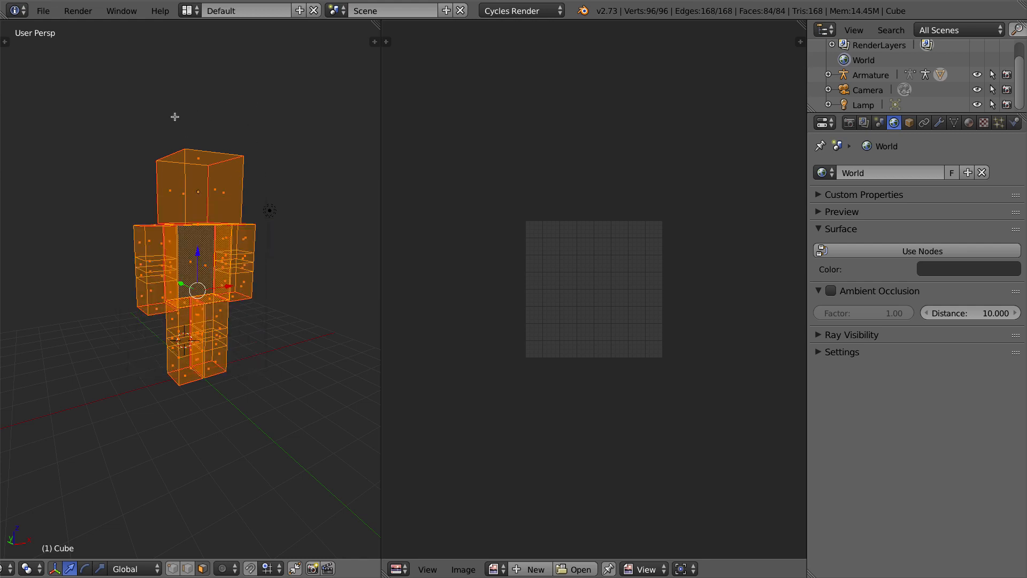
key("u")
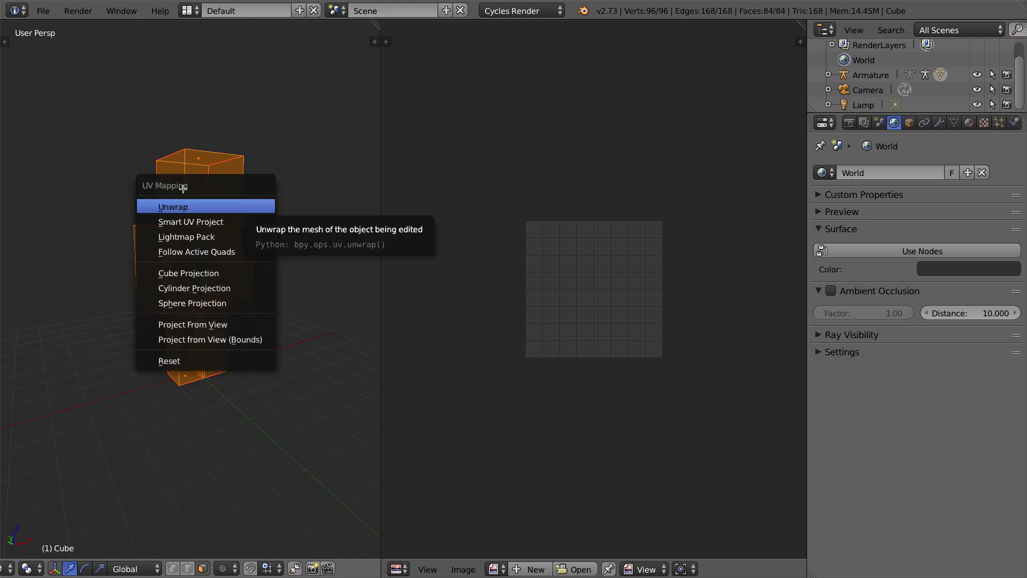
left_click(165, 207)
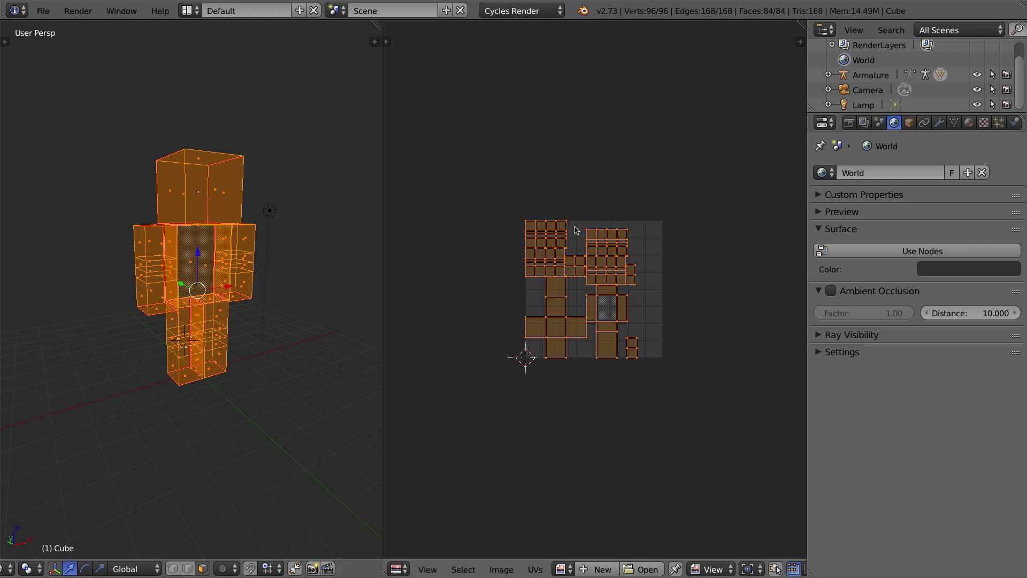
scroll(662, 260, "up", 3)
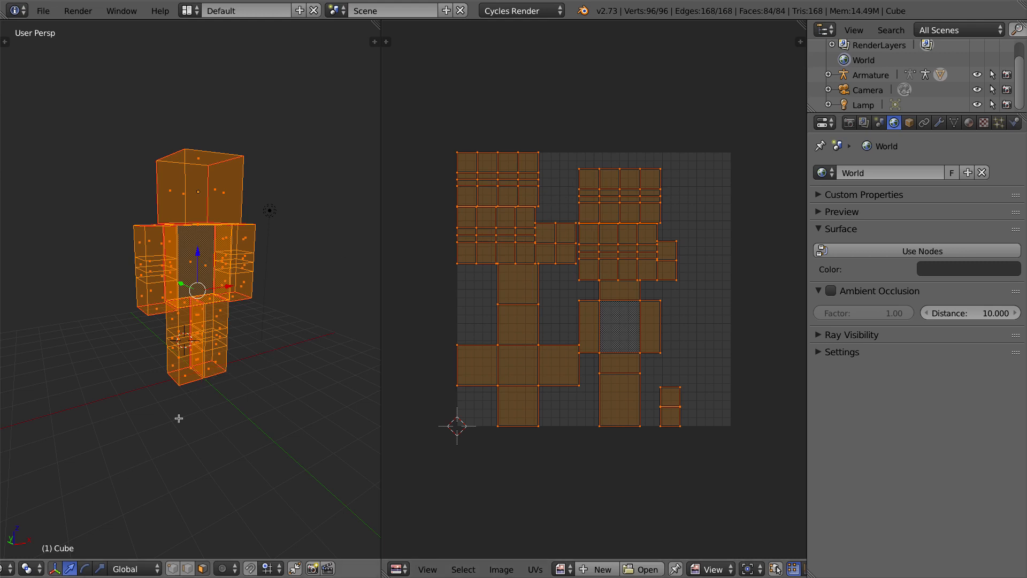
Step: Apply the character's scale in Object Mode and unwrap the mesh again in Edit Mode
key("Tab")
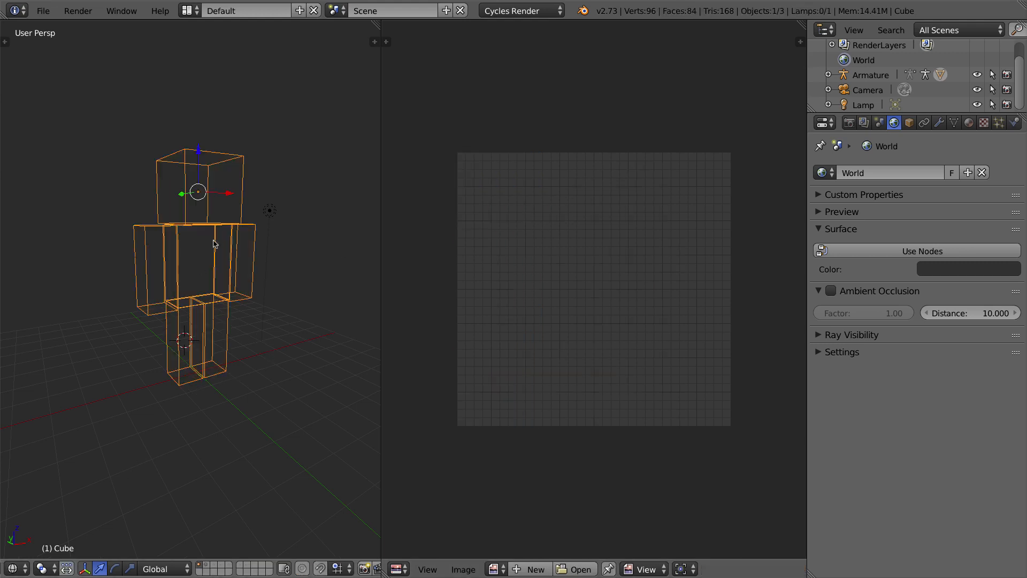
scroll(134, 570, "up", 5)
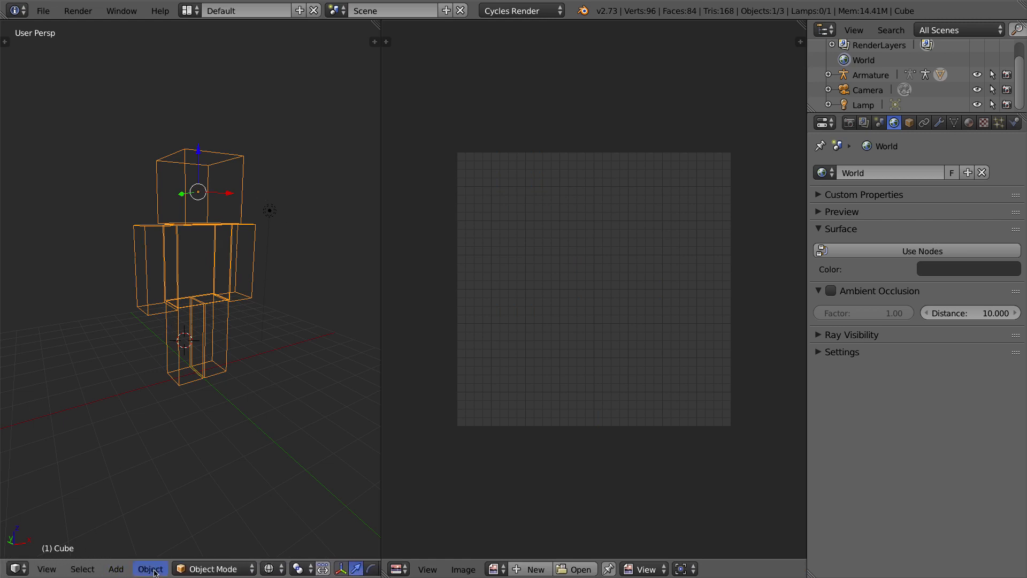
left_click(150, 569)
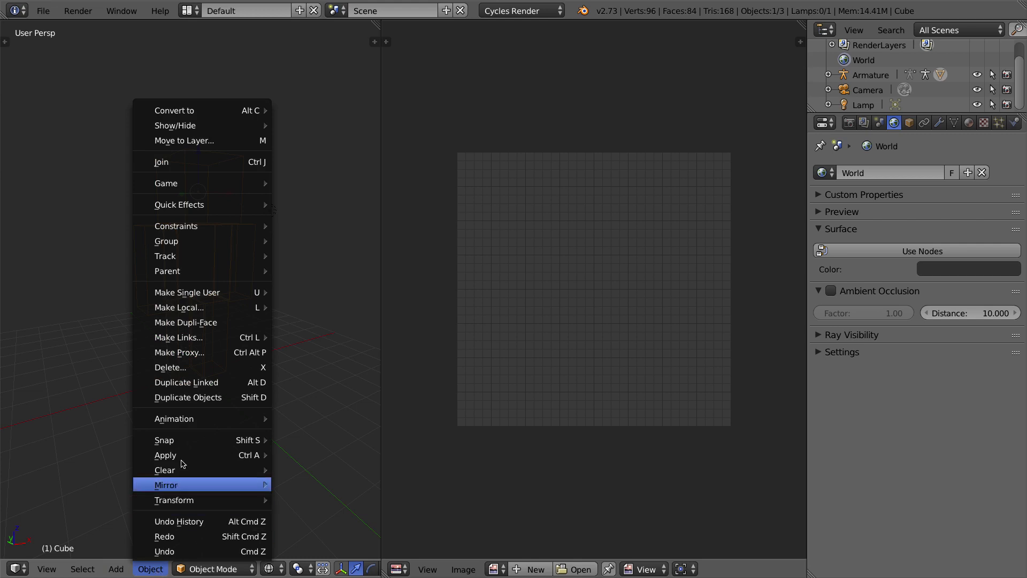
mouse_move(182, 455)
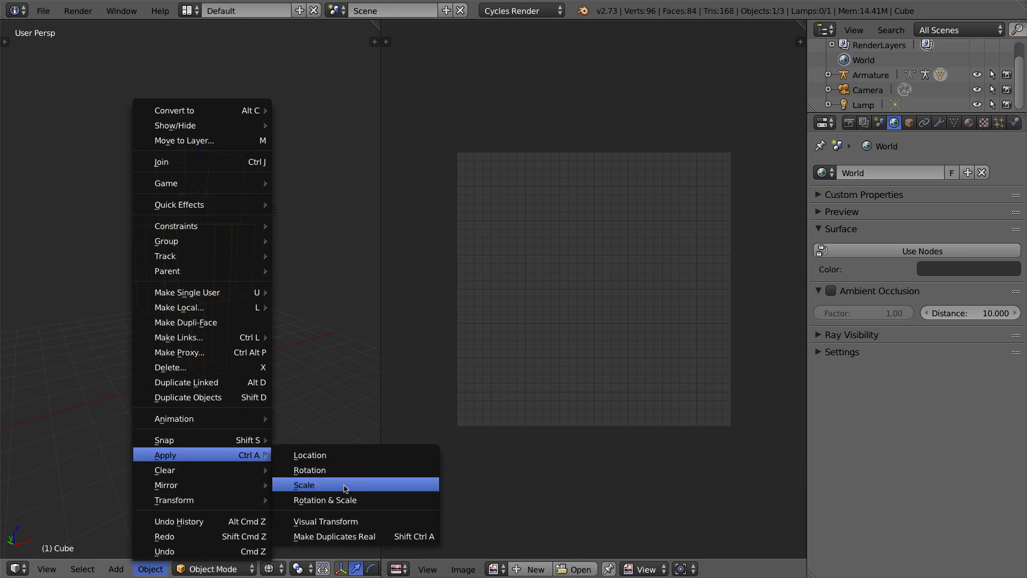
left_click(345, 486)
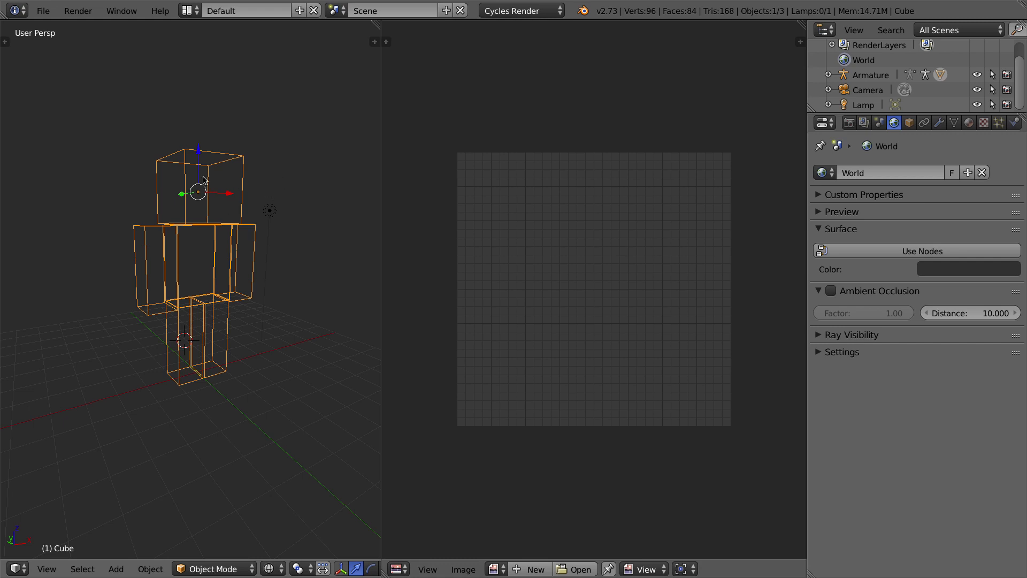
key("Tab")
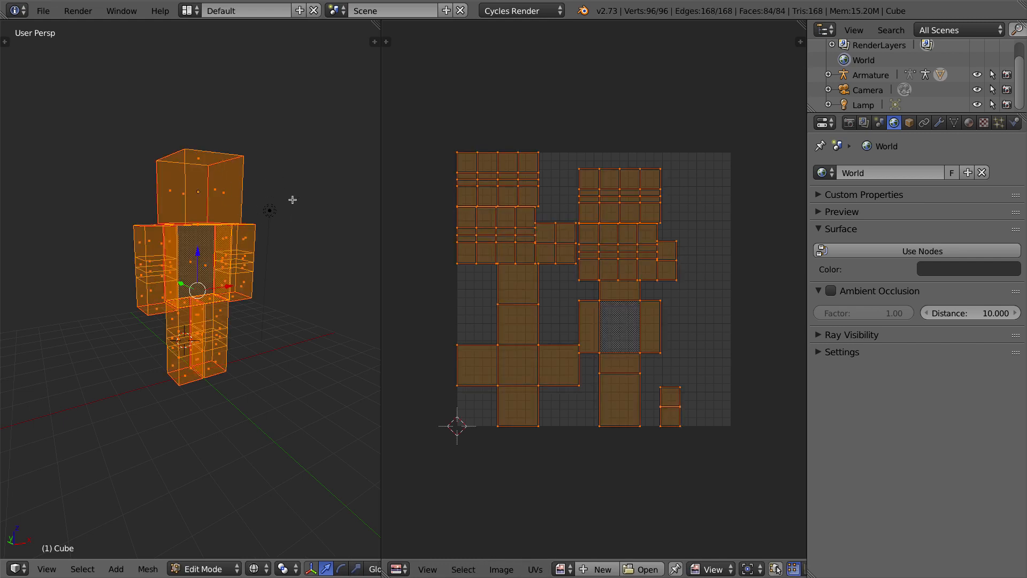
key("u")
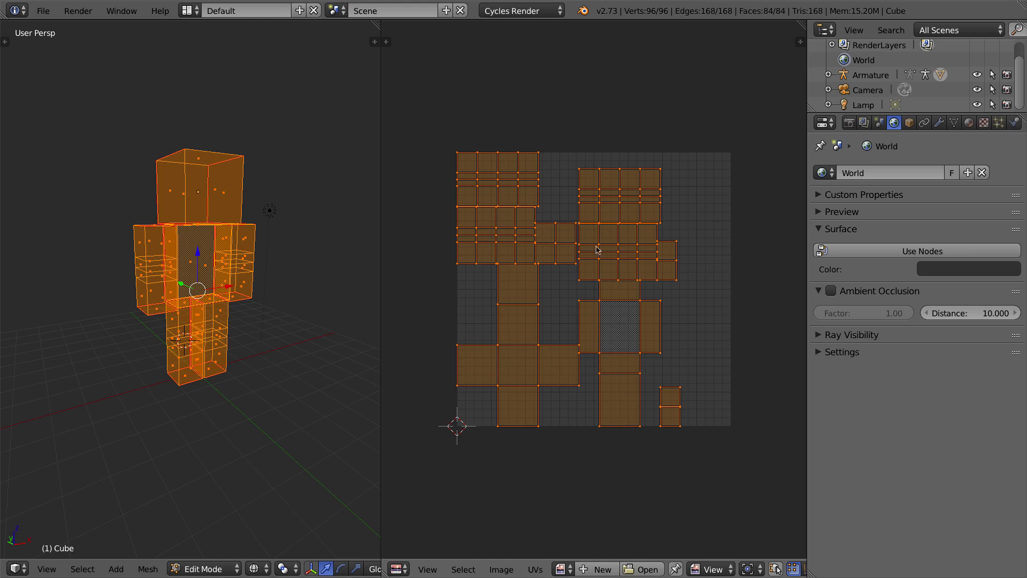
Step: Deselect all UVs, select the linked island in the UV square's upper-left corner, and set UV selection to island mode
key("a")
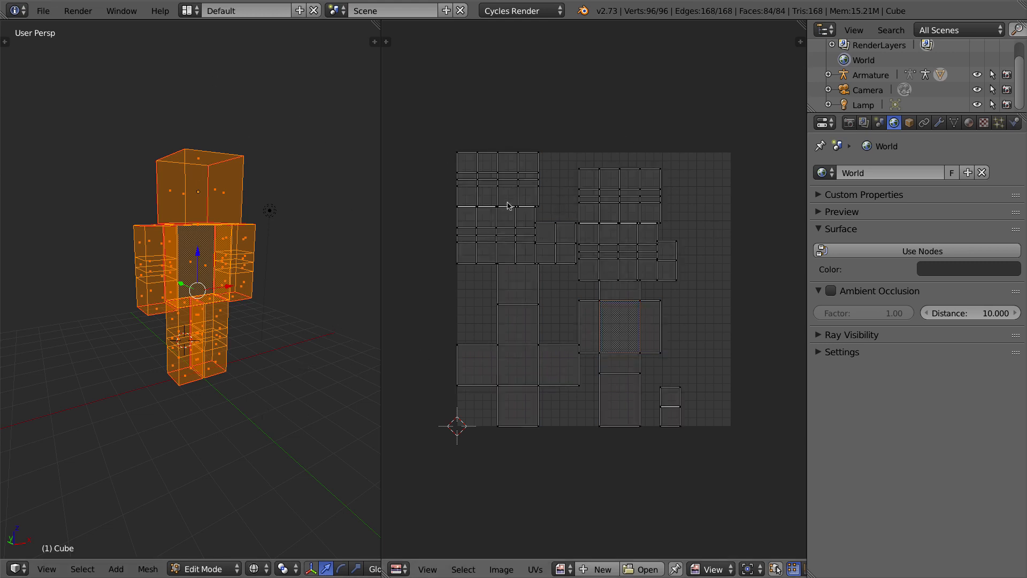
key("l")
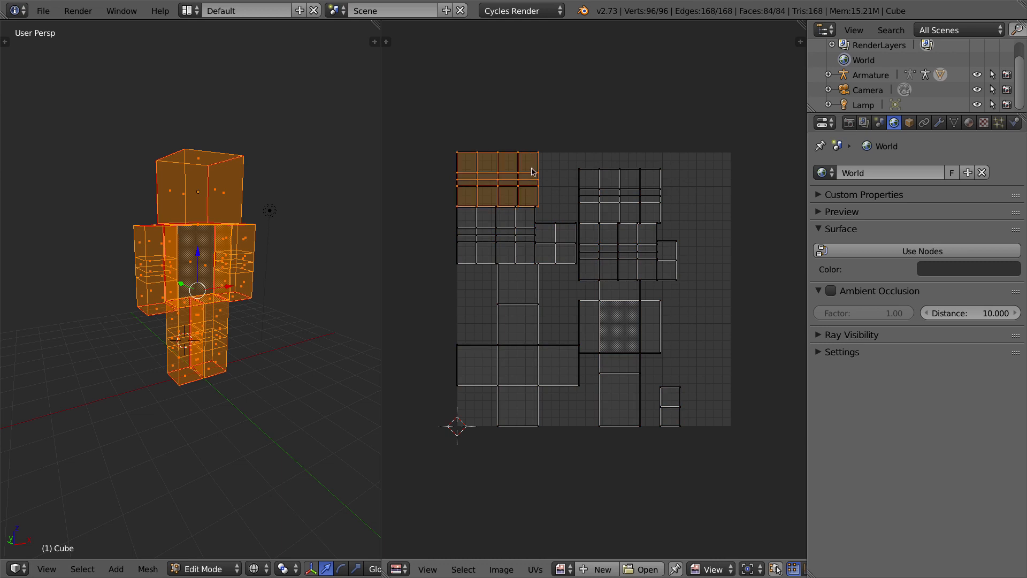
scroll(777, 569, "down", 5)
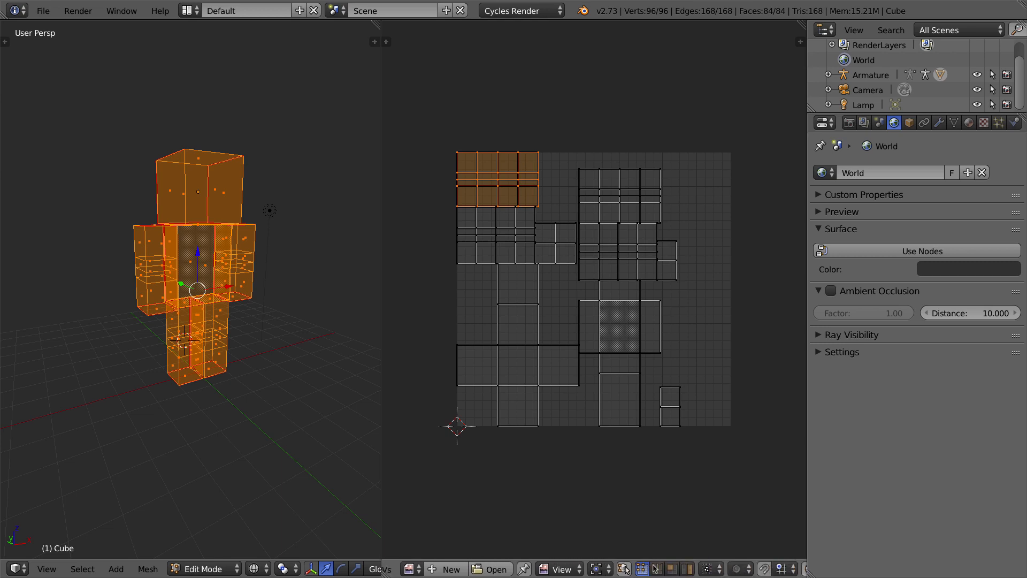
left_click(689, 569)
Step: Select the island in the UV square's upper-left corner and move it just above the square's top edge
left_click(522, 267)
left_click(519, 247)
left_click(510, 156)
left_click(608, 198)
left_click(619, 247)
left_click(517, 177)
key("g")
left_click(622, 113)
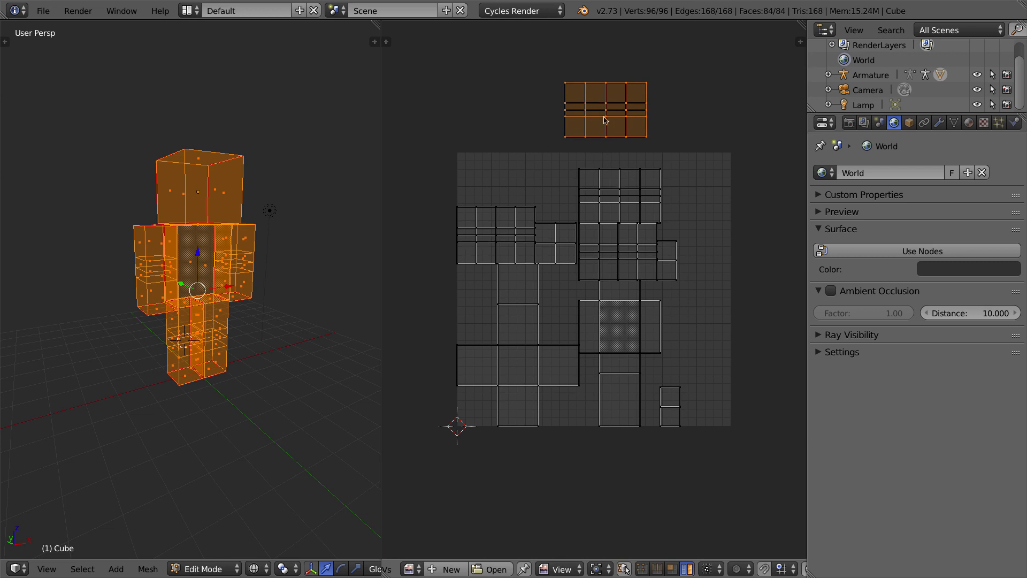
Step: Try to overlay the island in the UV square's upper-right area on the matching island above the square
right_click(626, 197)
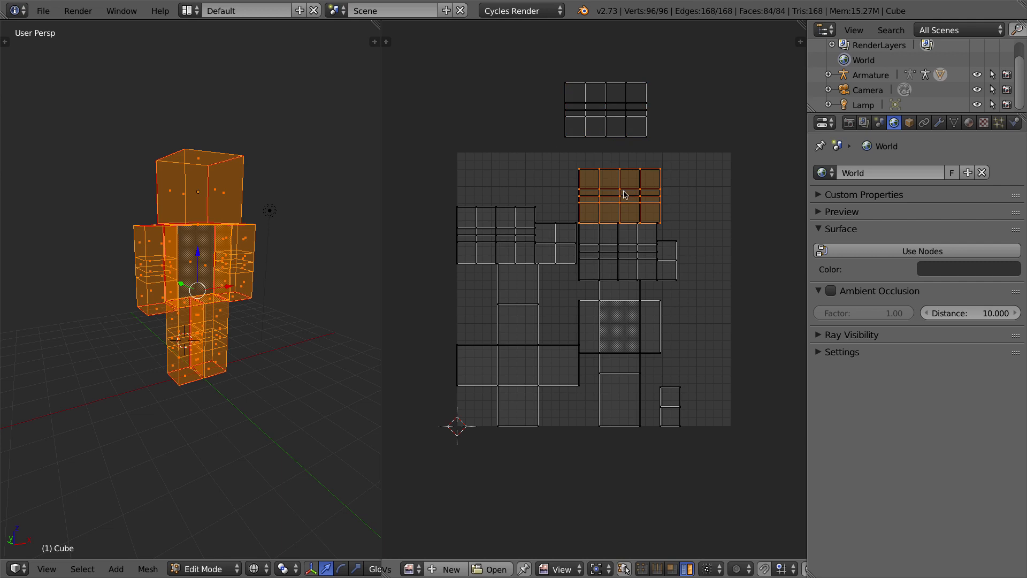
key("g")
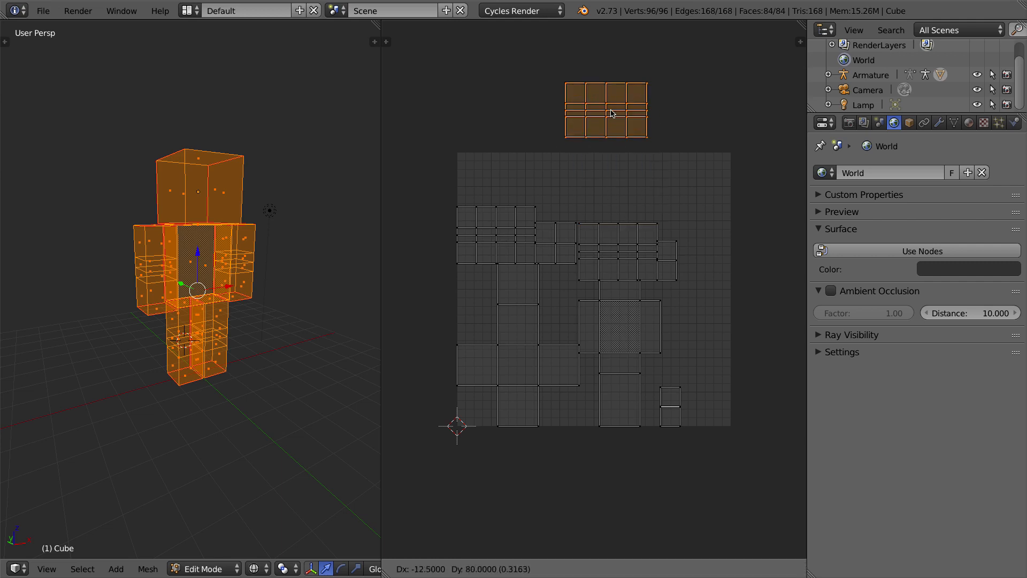
left_click(635, 182)
Step: Move the four-column island directly above the torso island out of the UV square, to above its upper-left corner
right_click(627, 273)
key("g")
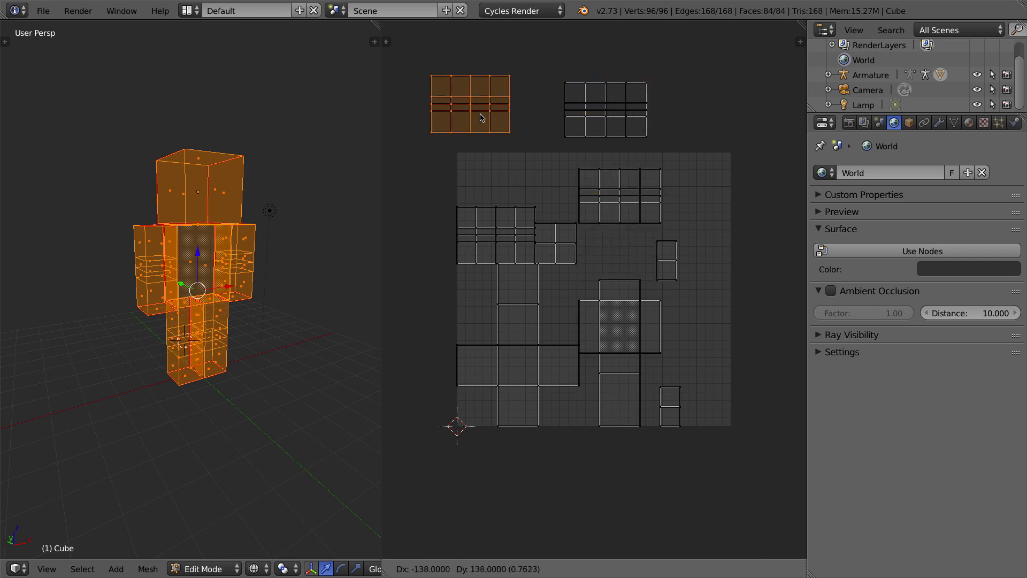
left_click(482, 118)
Step: Move the upper-right island over its match by hand, and set it down inside the UV square near the top edge
right_click(619, 90)
right_click(614, 193)
key("g")
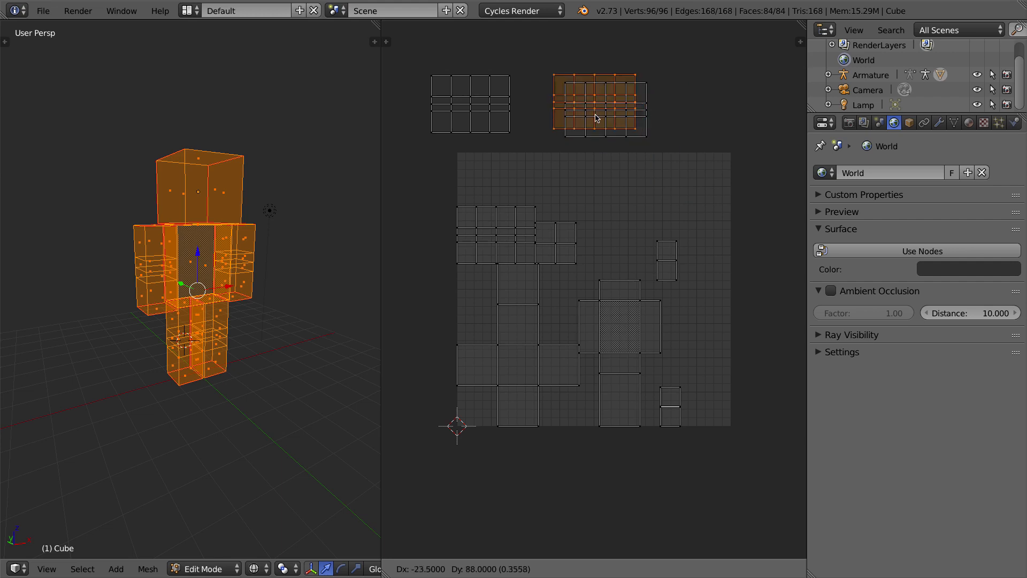
left_click(630, 177)
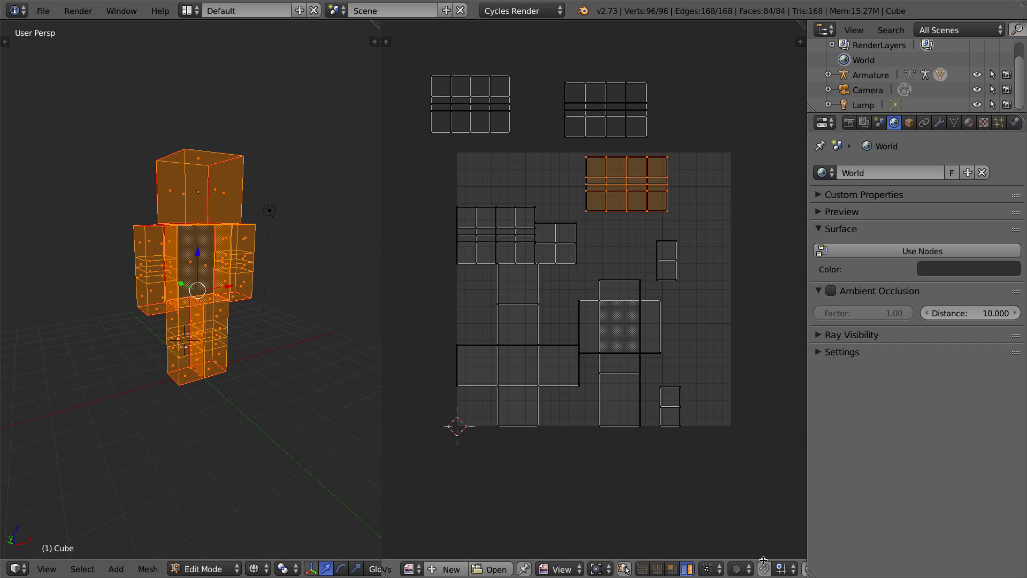
Step: Turn on UV snapping with Vertex as the snap element and snap the selected island exactly over its match above the square
middle_click_drag(762, 562, 658, 559)
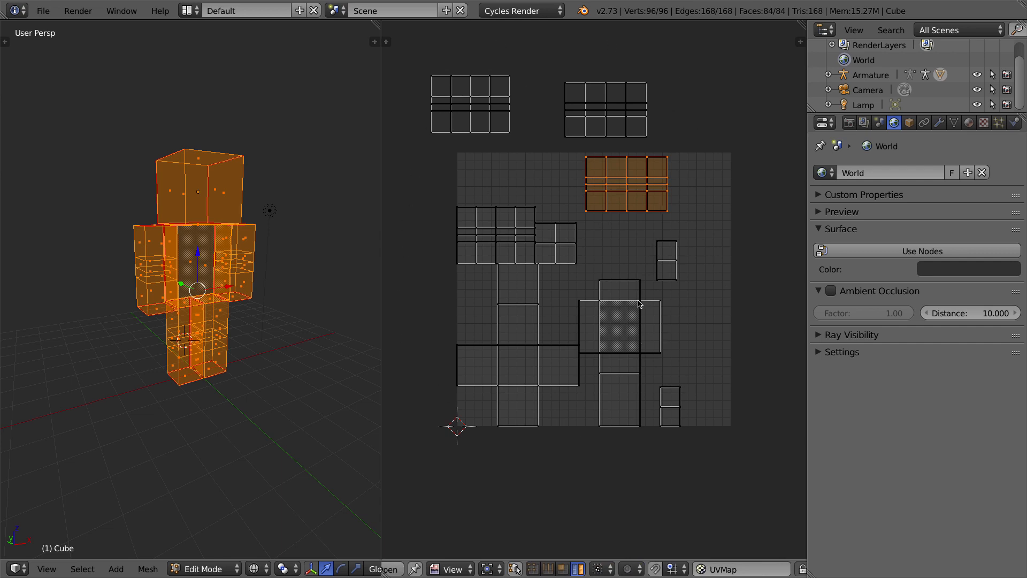
left_click(656, 569)
left_click(677, 569)
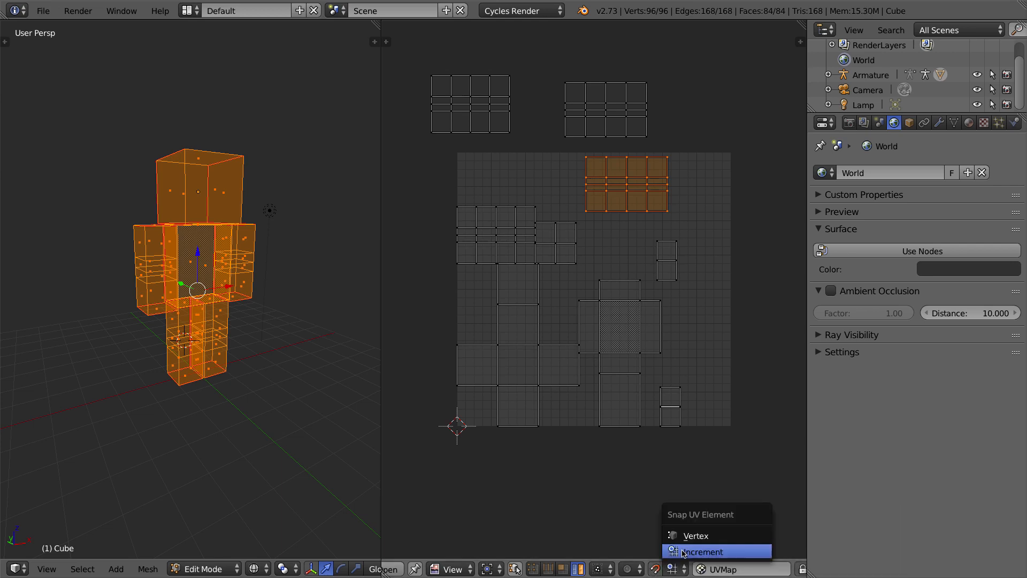
left_click(701, 552)
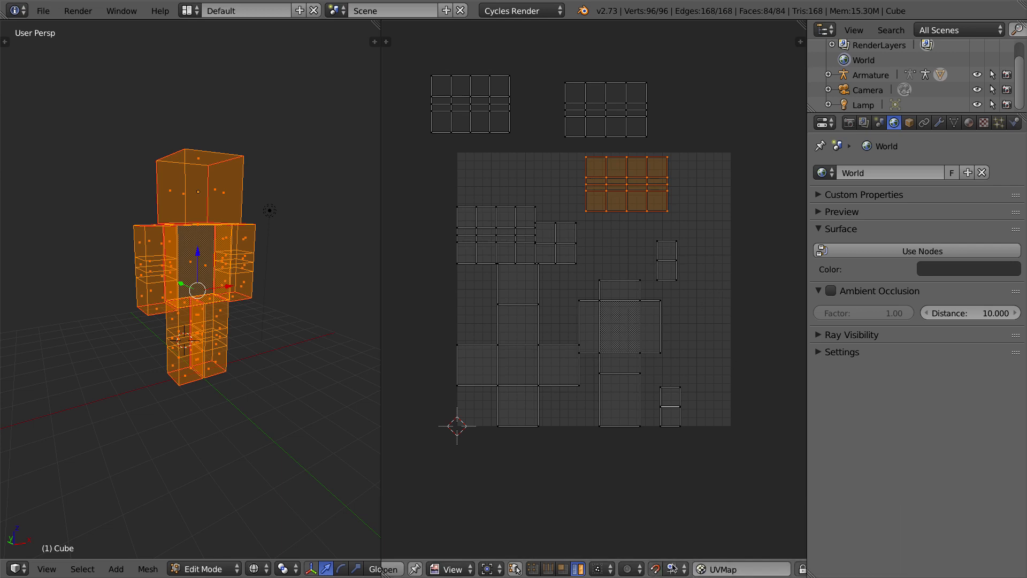
left_click(672, 568)
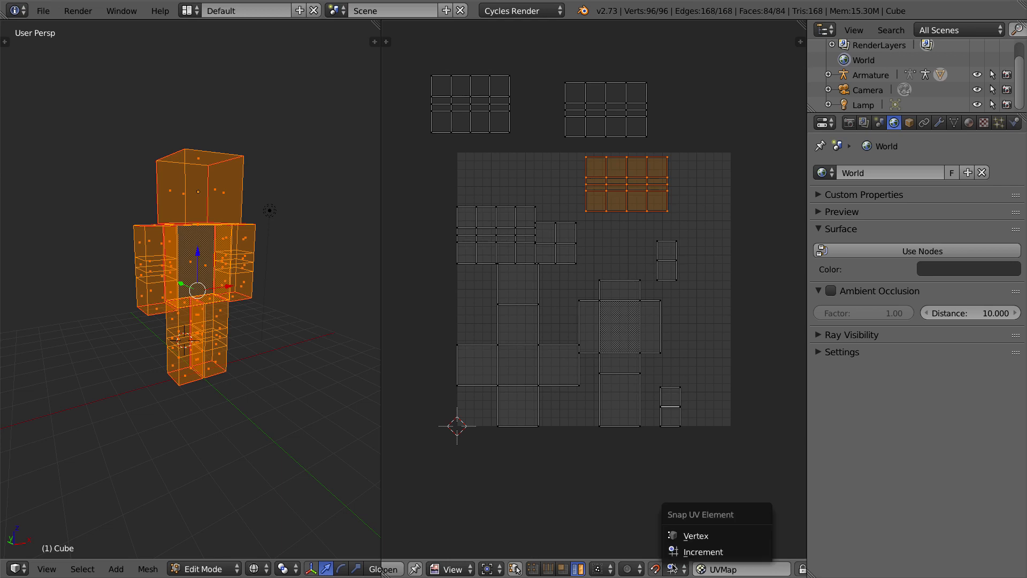
left_click(704, 537)
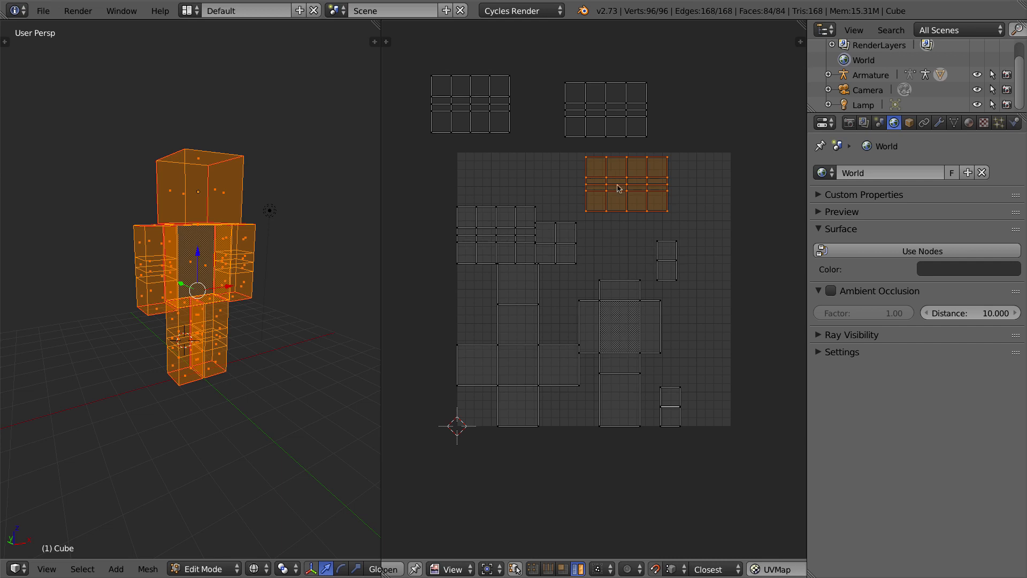
key("g")
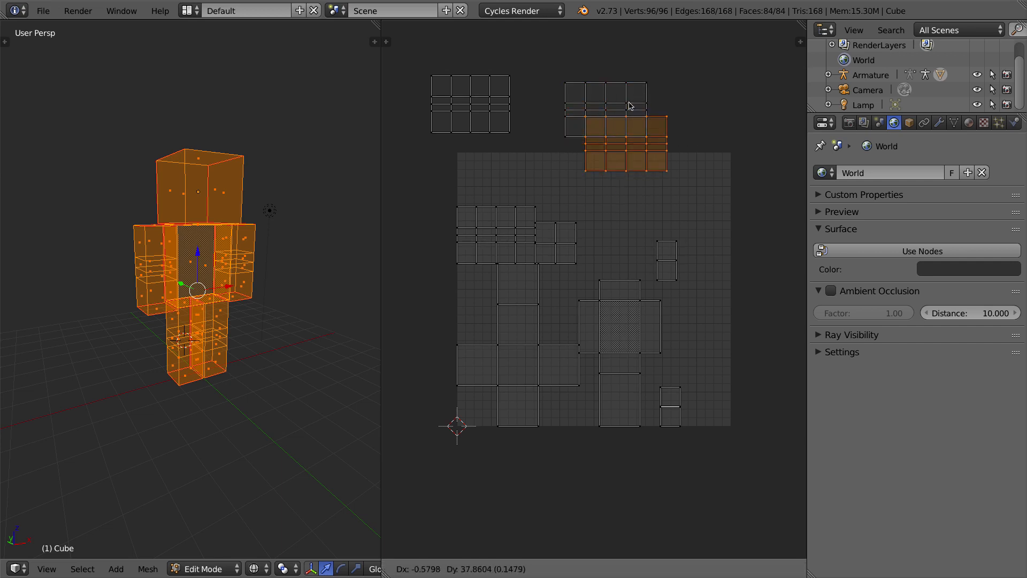
left_click(572, 91)
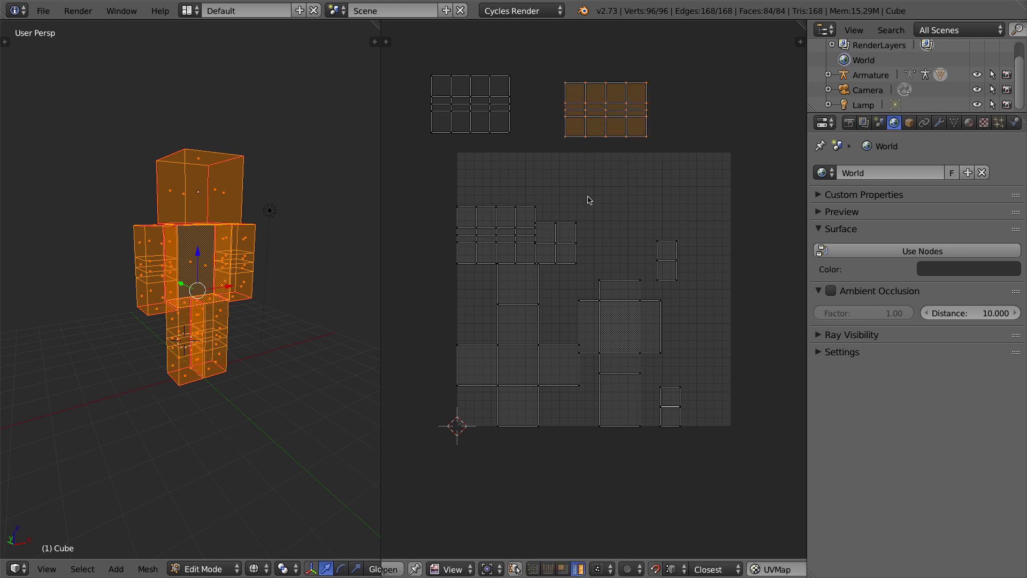
Step: Snap the four-column island inside the UV square's upper-left area exactly over its match above the square's upper-left corner
right_click(502, 230)
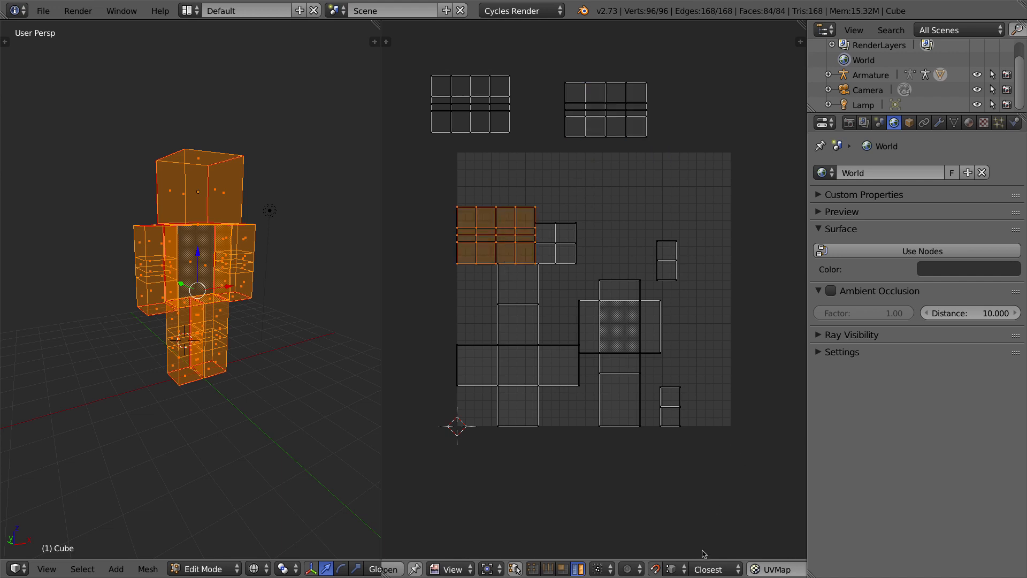
key("g")
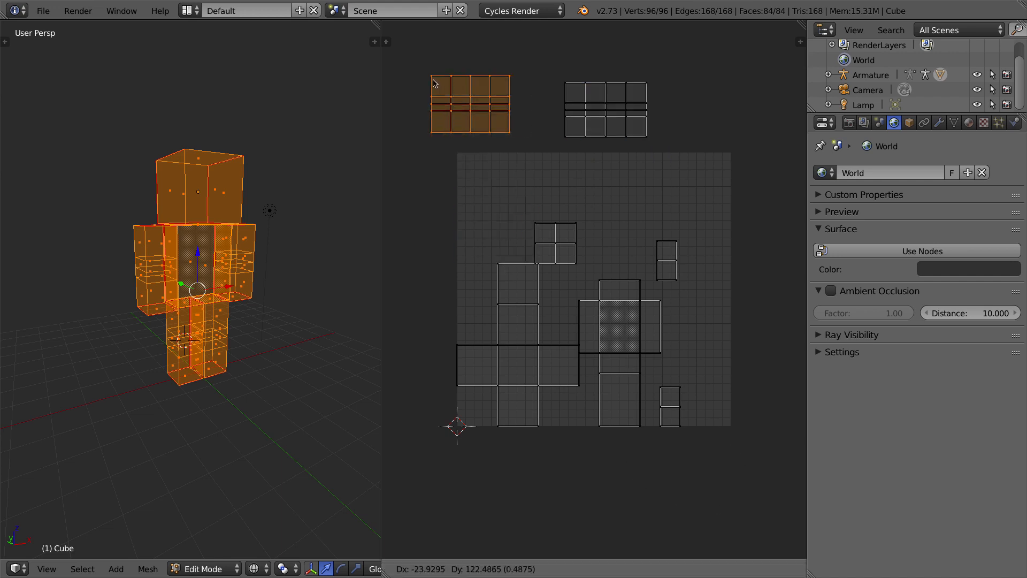
left_click(435, 83)
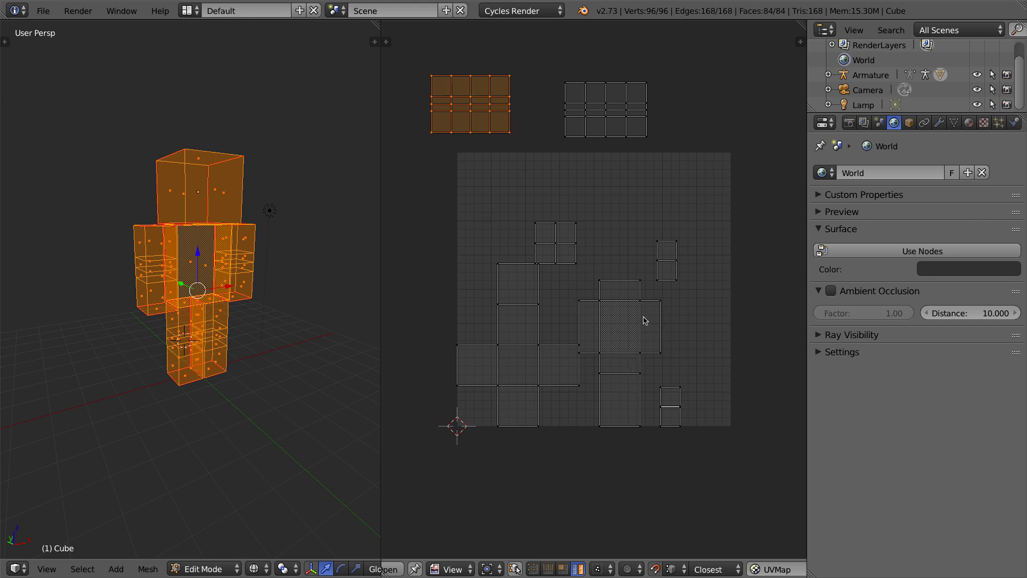
Step: Switch UV selection to face mode and turn on syncing between UV and mesh selection
left_click(562, 569)
left_click(568, 239)
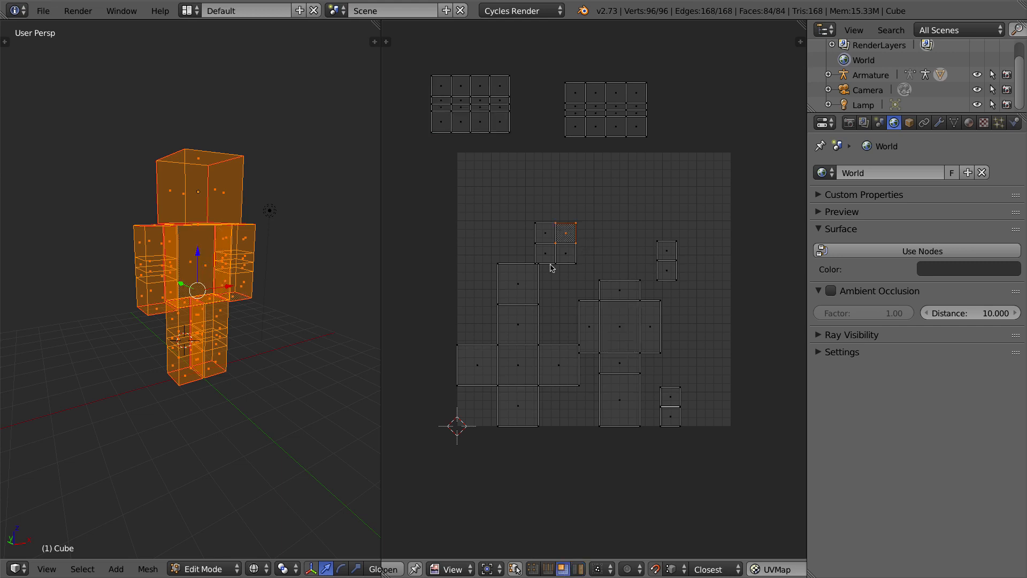
left_click(549, 237)
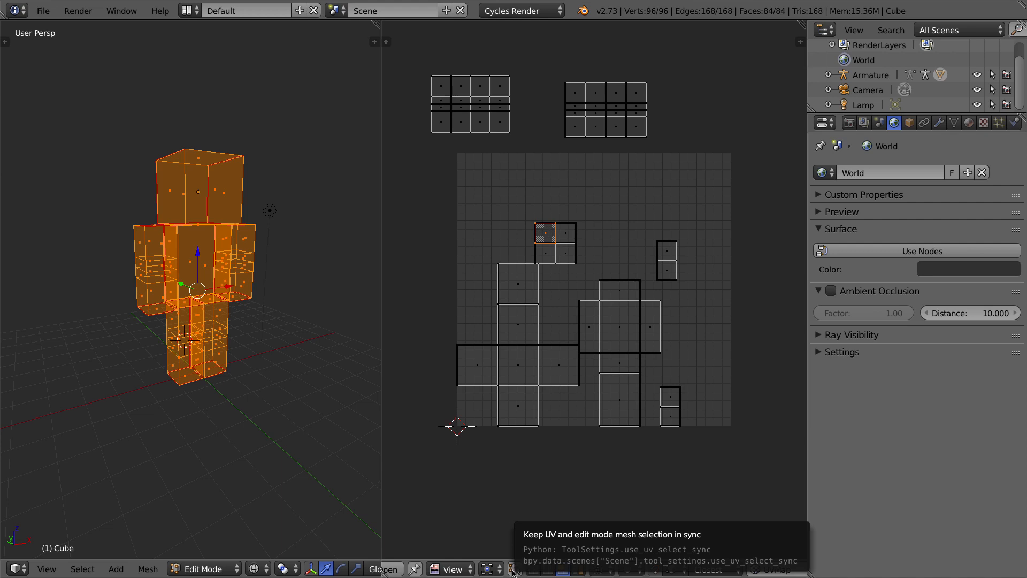
right_click(563, 260)
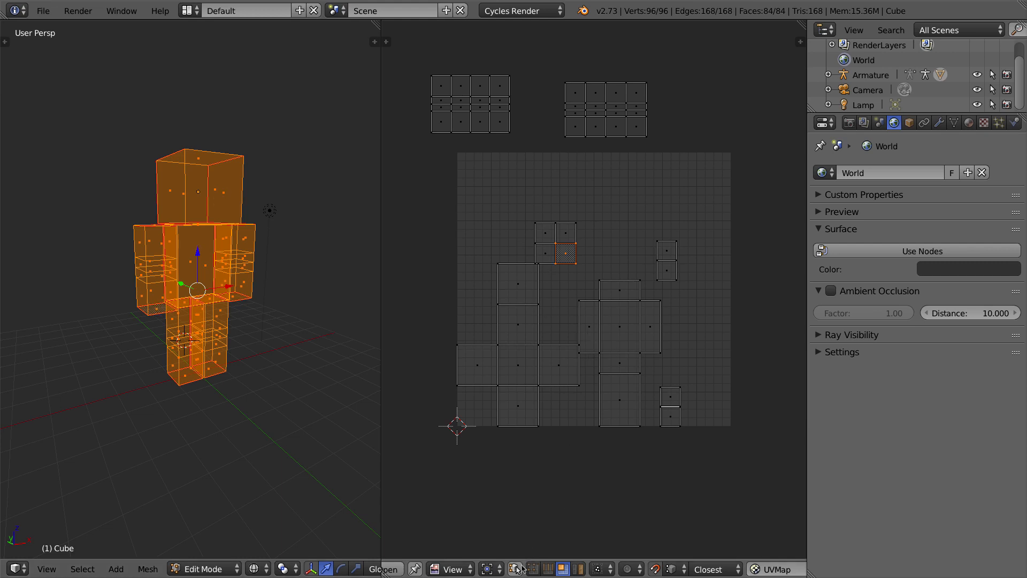
left_click(515, 569)
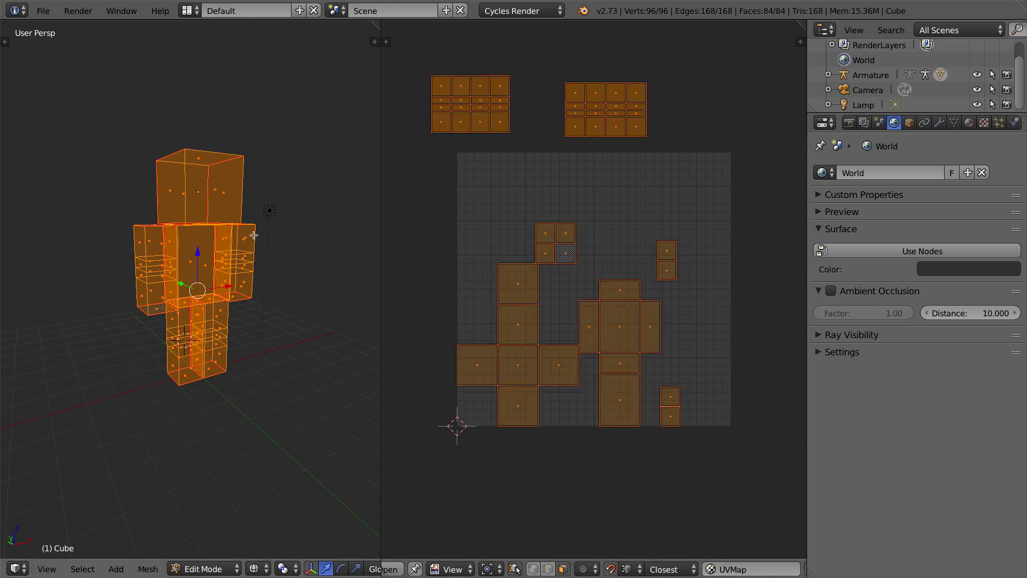
Step: Pick a head face on the model and small faces of the two-by-two UV block to check how they correspond
right_click(197, 157)
right_click(196, 186)
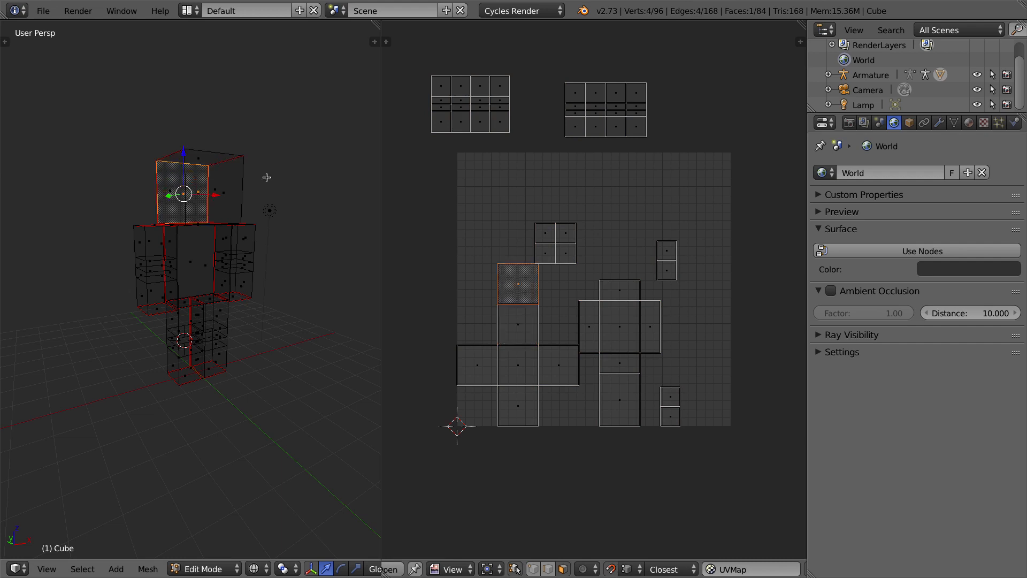
right_click(541, 229)
right_click(561, 249)
right_click(547, 261)
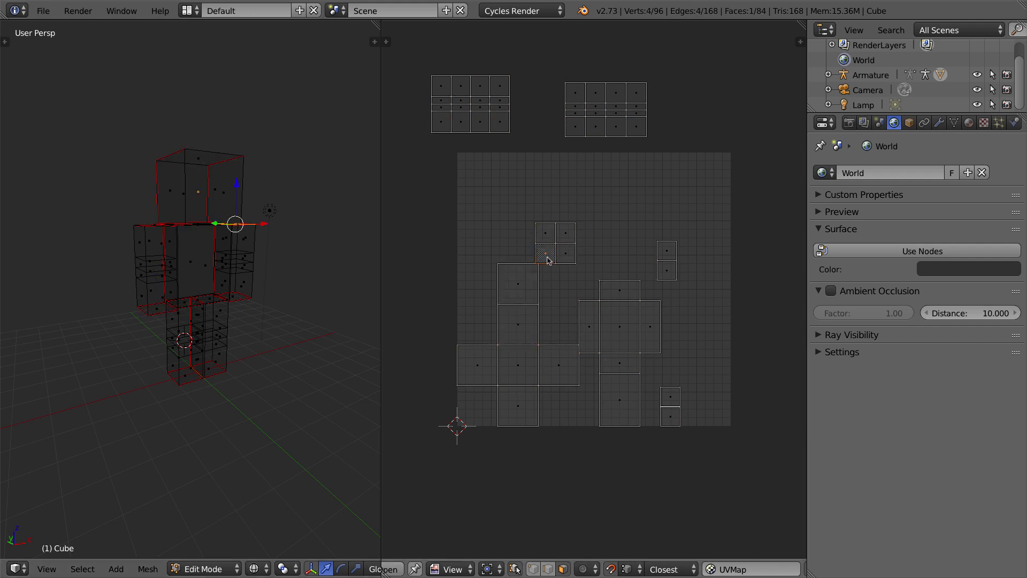
Step: Compare the UV display without selection syncing by picking single faces on the model, and turn syncing back on
left_click(515, 569)
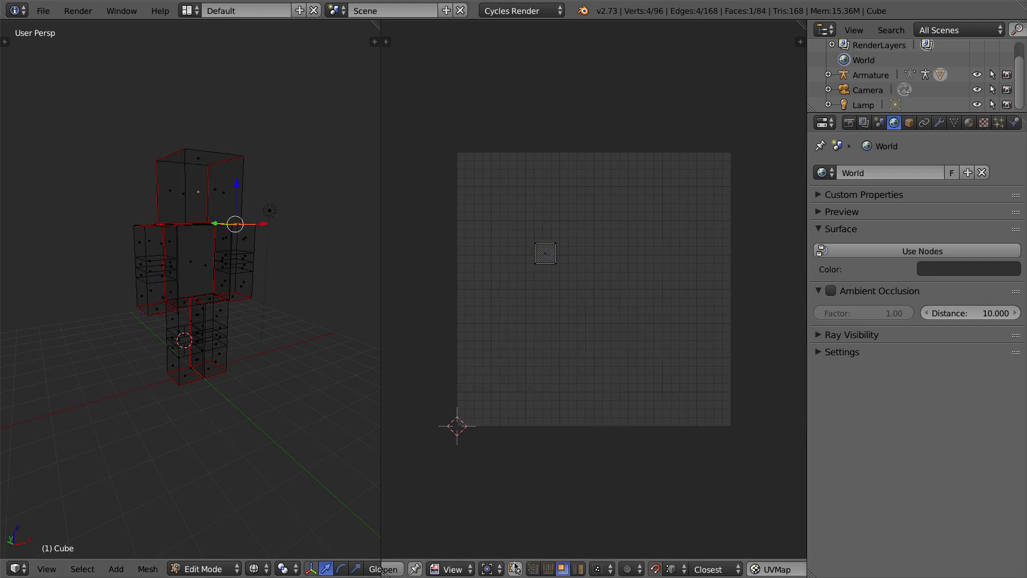
right_click(200, 211)
right_click(195, 242)
right_click(228, 233)
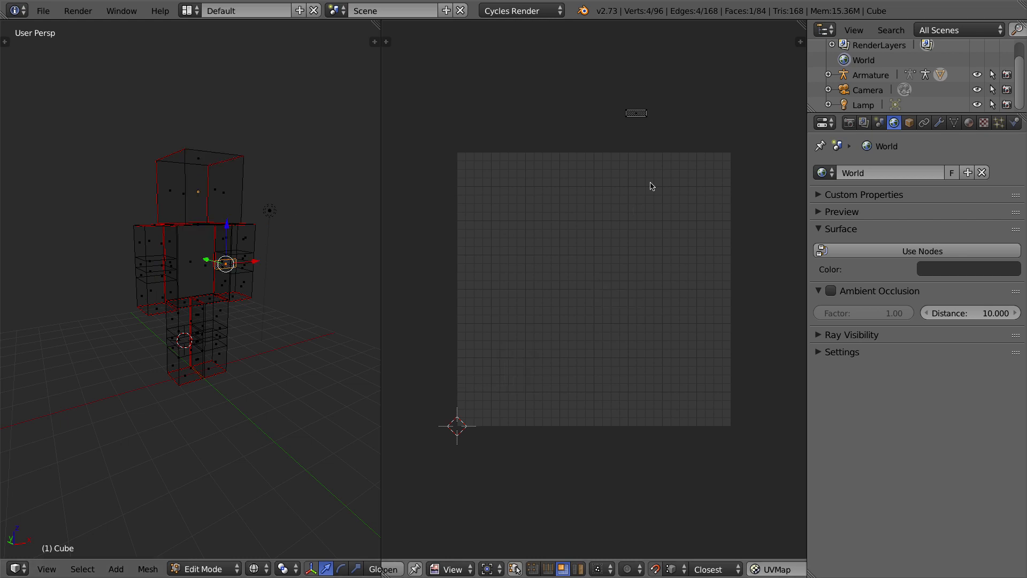
right_click(191, 171)
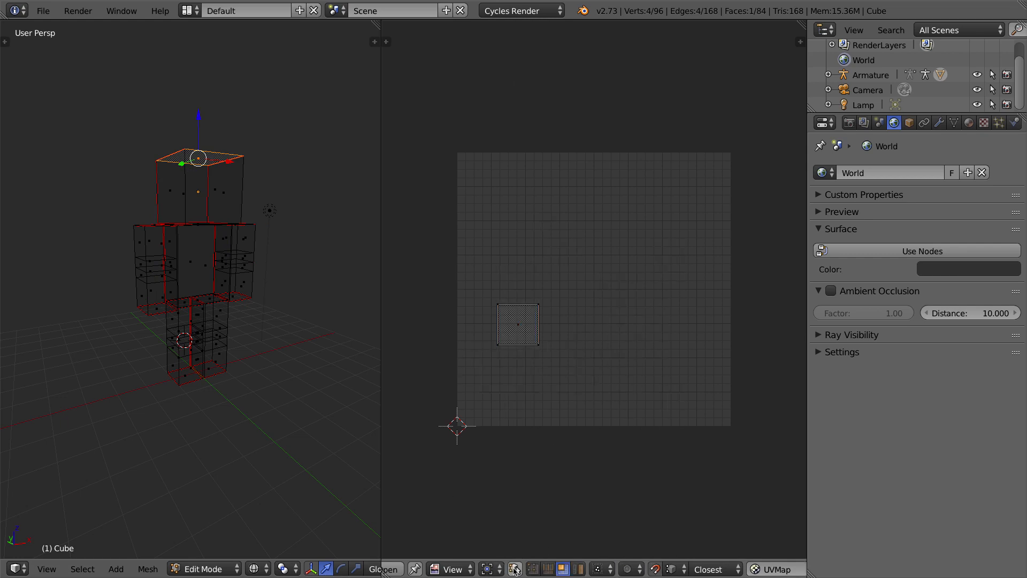
left_click(515, 570)
Step: Examine which arm end face each square of the two-by-two UV block belongs to by selecting them one by one
left_click(546, 236)
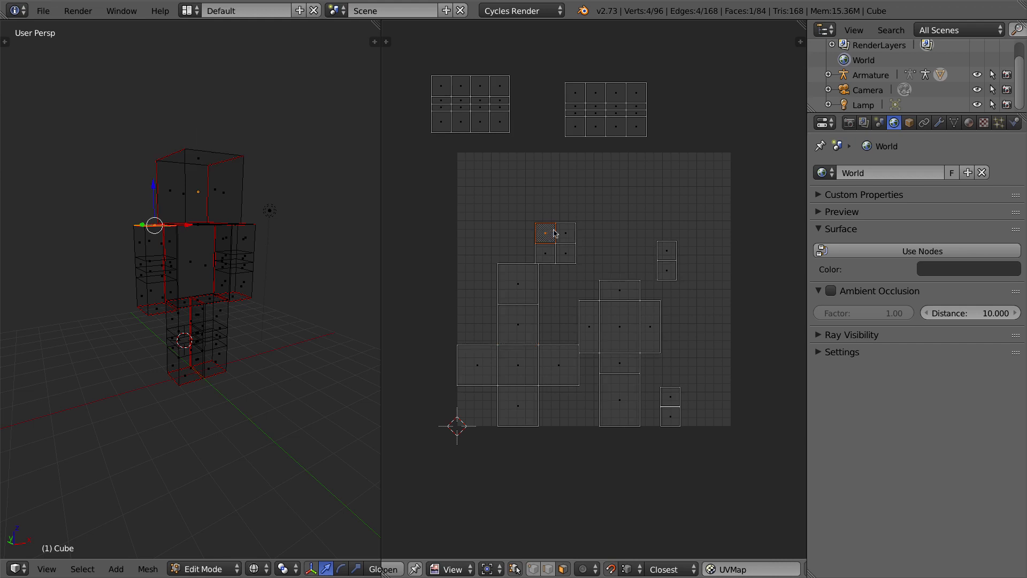
middle_click_drag(192, 236, 182, 257)
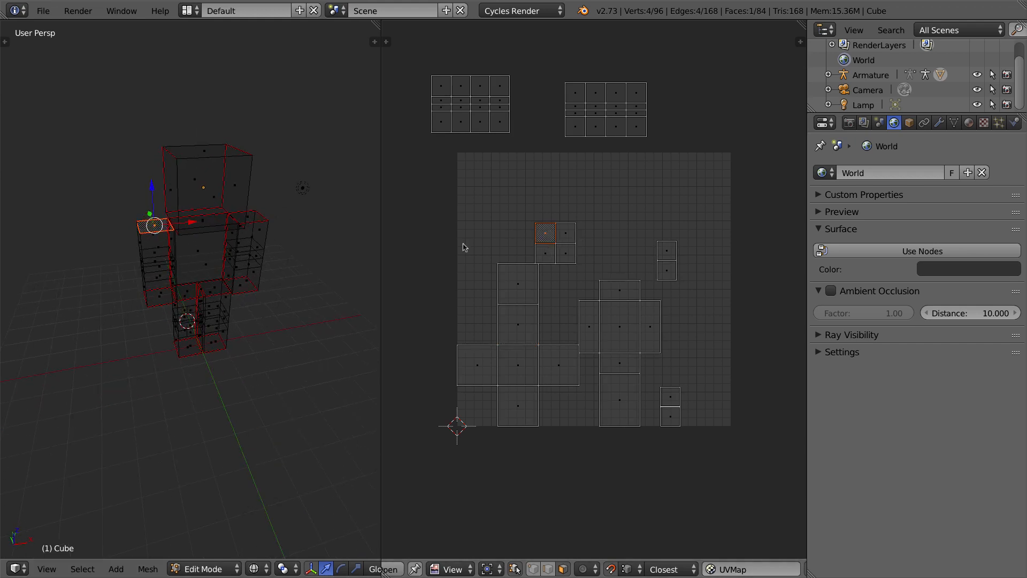
left_click(567, 234)
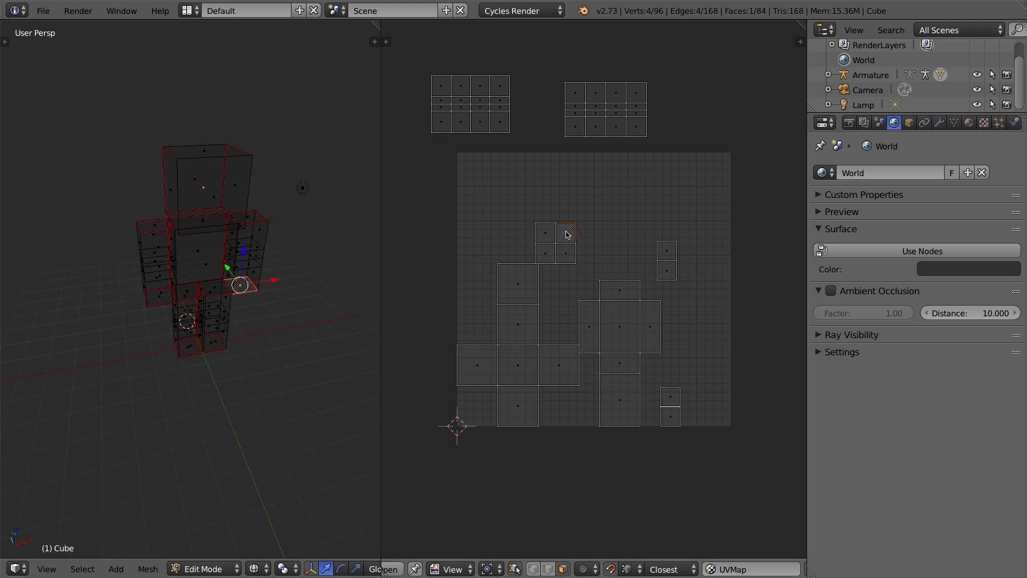
left_click(546, 253)
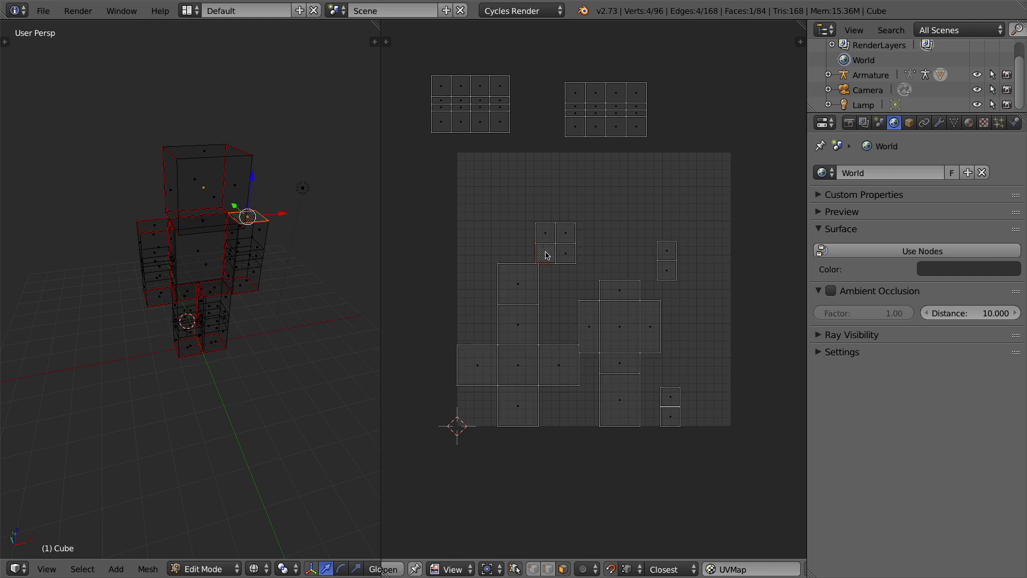
left_click(566, 253)
left_click(552, 256)
left_click(550, 235)
left_click(548, 256)
Step: Pull the block's upper-left face, an arm top, away from the others to a free spot up and to the left
right_click(545, 231)
right_click(545, 251)
right_click_drag(547, 228, 522, 202)
right_click(536, 224)
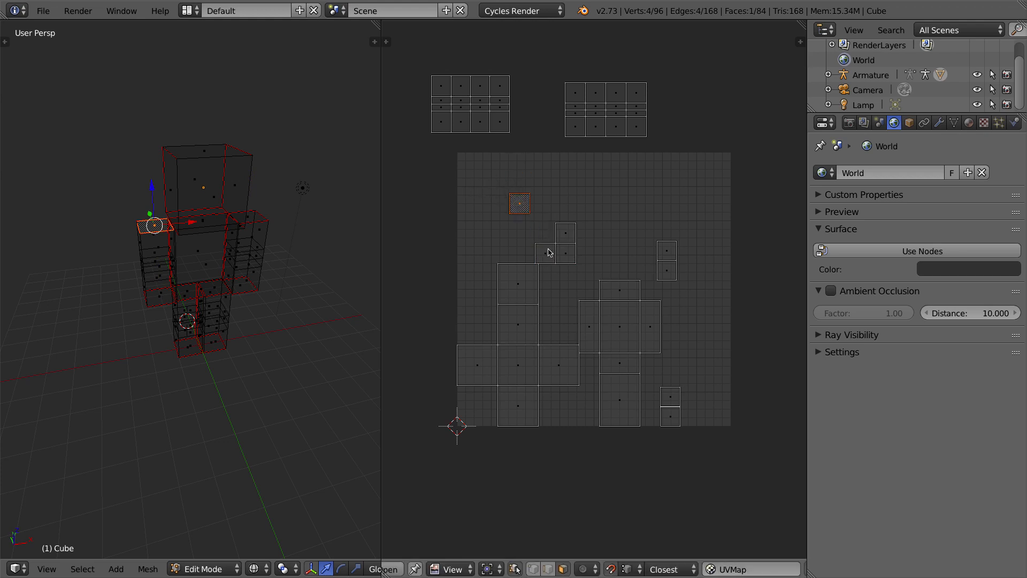
Step: Turn off snapping and move the other arm's top face into the UV square's upper-left corner
right_click(549, 251)
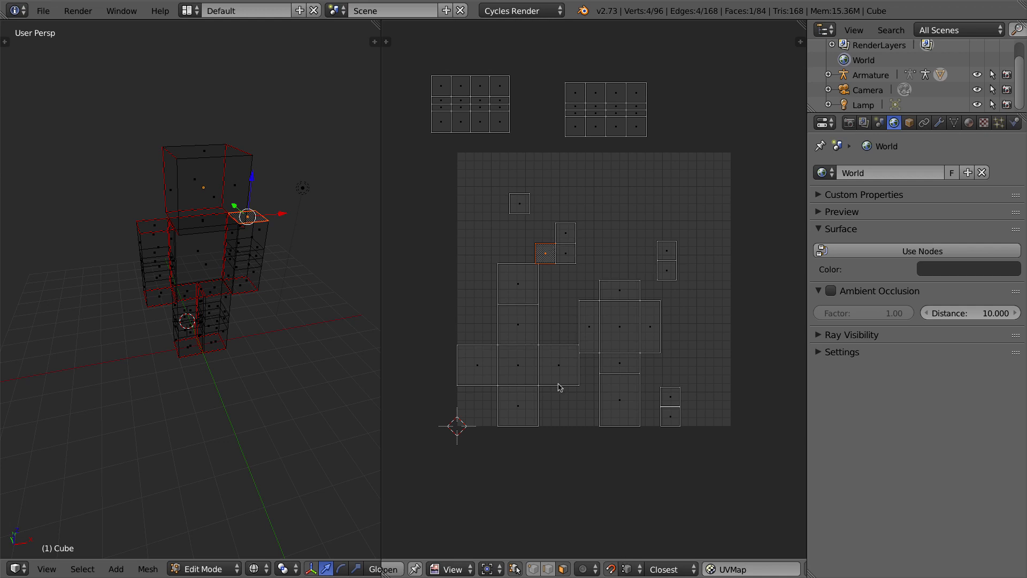
left_click(614, 570)
key("g")
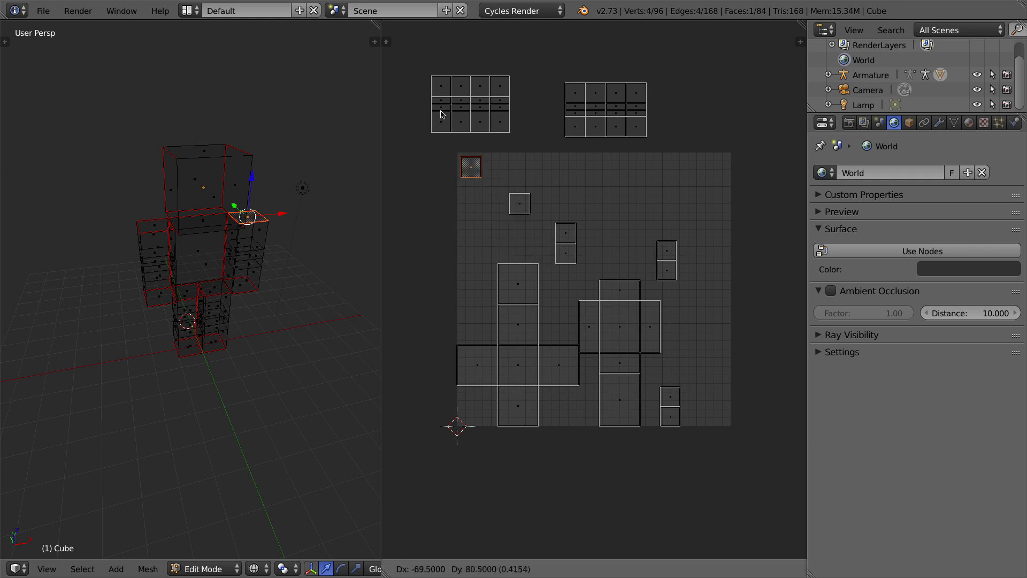
left_click(442, 117)
Step: Turn snapping back on and snap the detached arm top face exactly over its match in the UV square's upper-left corner
right_click(528, 206)
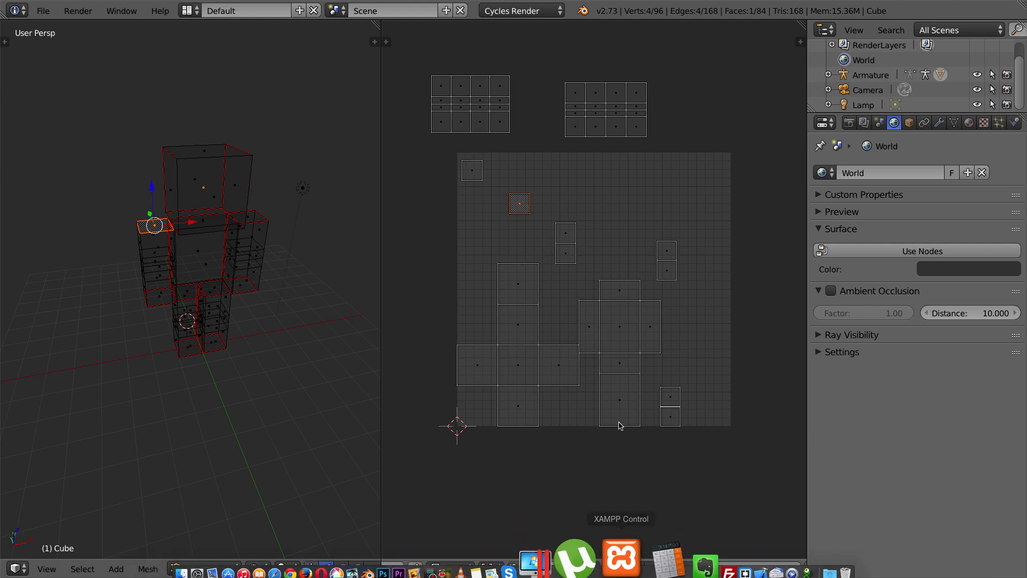
key("g")
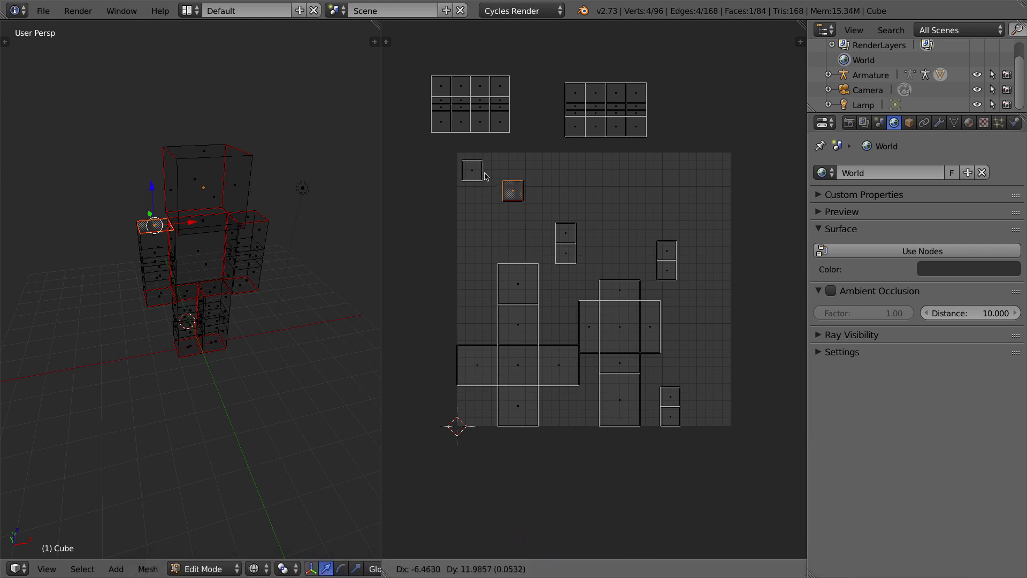
left_click(458, 165)
Step: Turn off snapping and place the upper of the two remaining arm bottom faces just right of the stacked arm tops
right_click(563, 231)
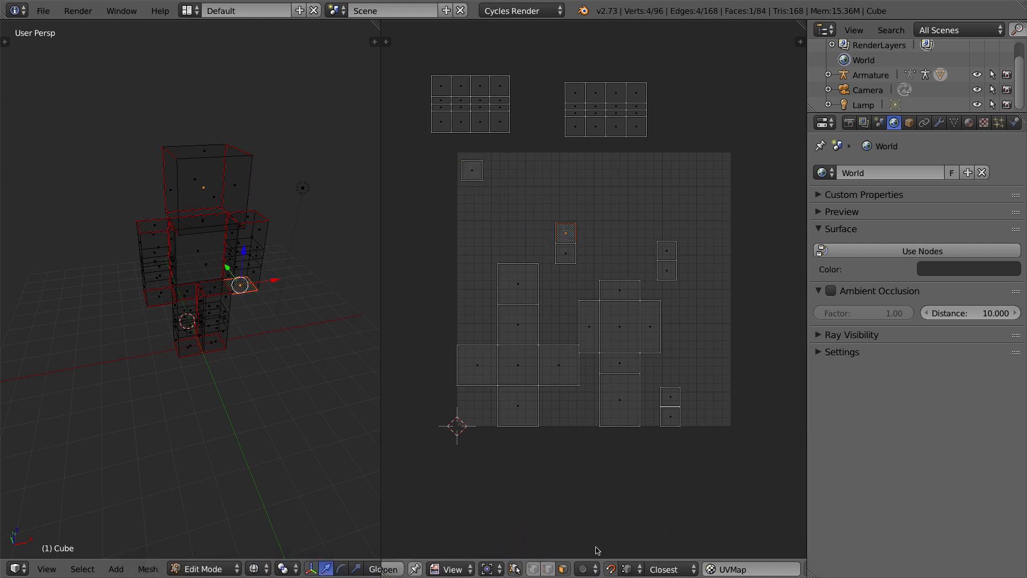
left_click(612, 571)
key("g")
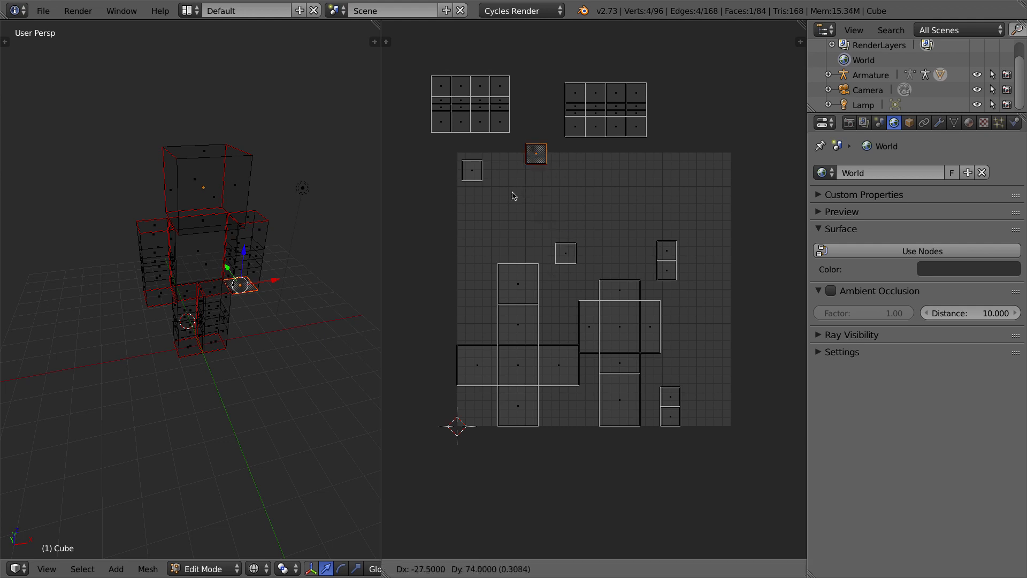
left_click(488, 207)
Step: Turn on snapping and snap the last arm bottom face exactly over its match beside the stacked arm tops
right_click(567, 259)
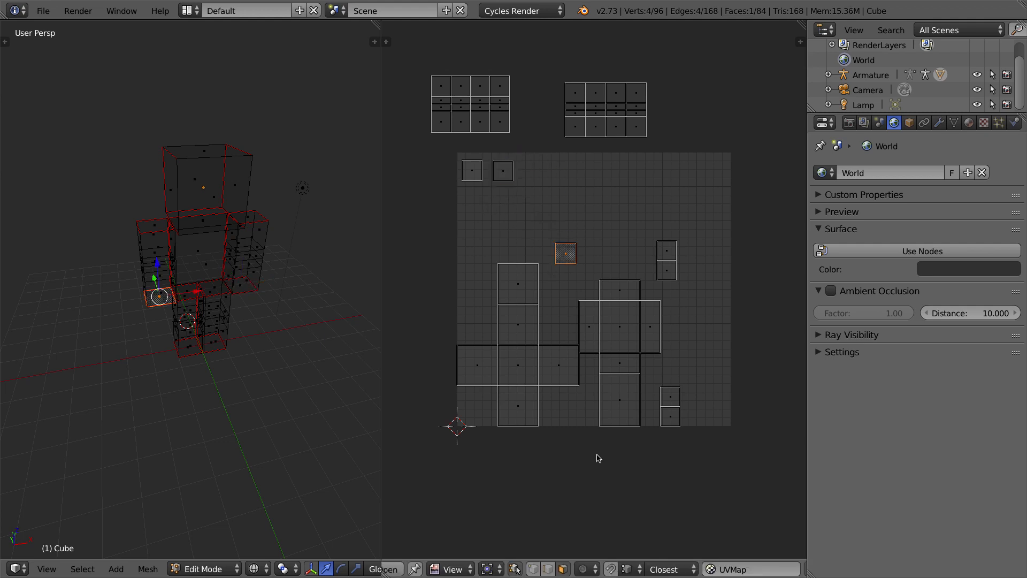
left_click(611, 569)
key("g")
left_click(500, 162)
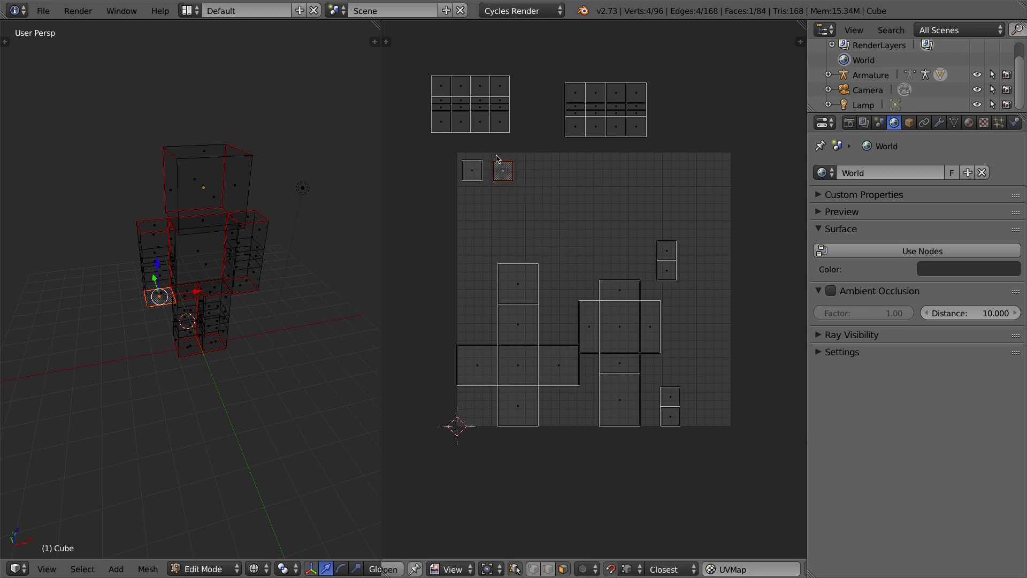
Step: Snap the upper face of the two-square leg-bottom pair exactly over the lower one
right_click(665, 249)
right_click(667, 269)
right_click(668, 242)
right_click(667, 261)
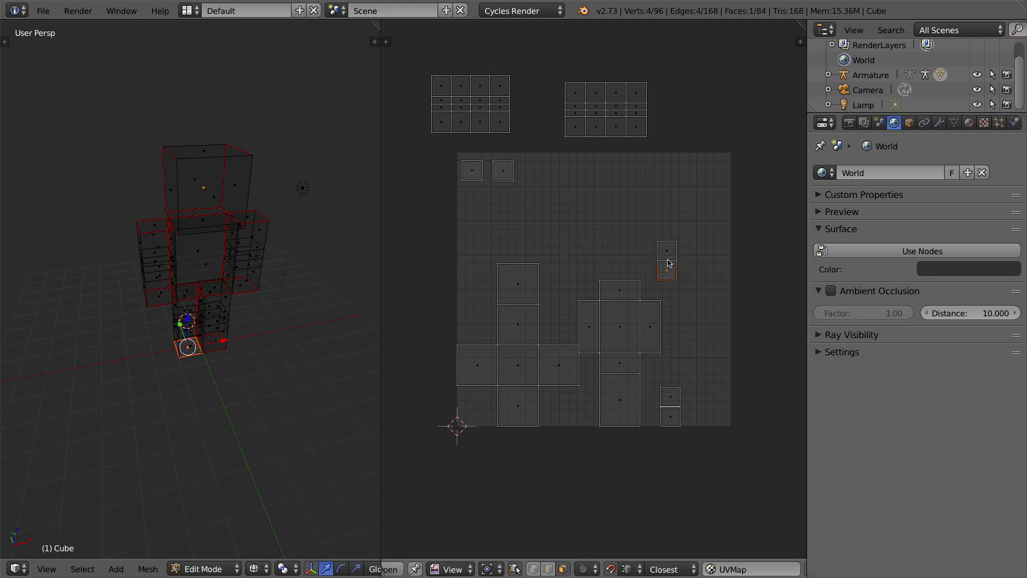
right_click(667, 252)
key("g")
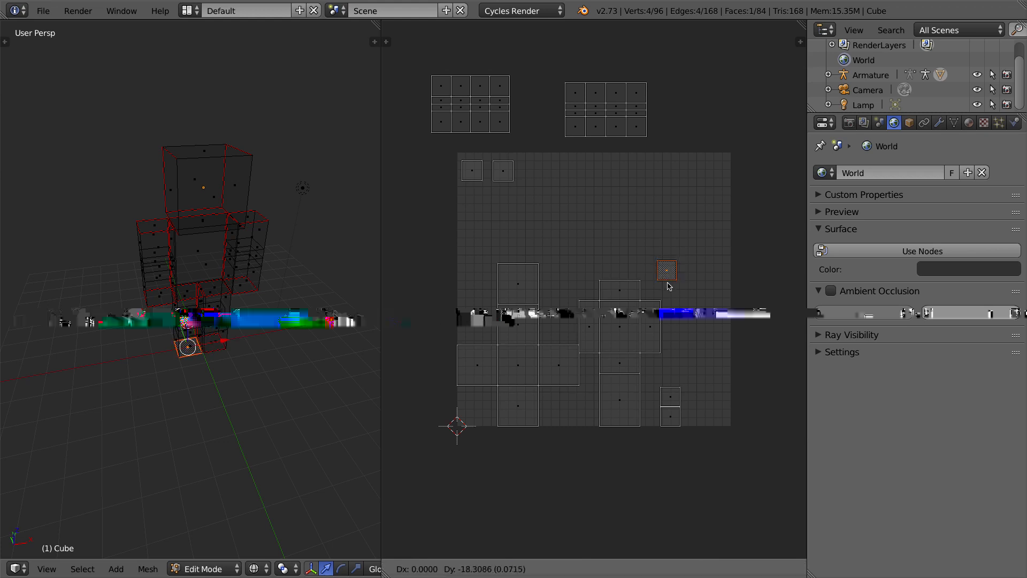
left_click(667, 282)
Step: Snap the upper face of the leg-top pair near the UV square's lower edge exactly over the lower one
right_click(666, 398)
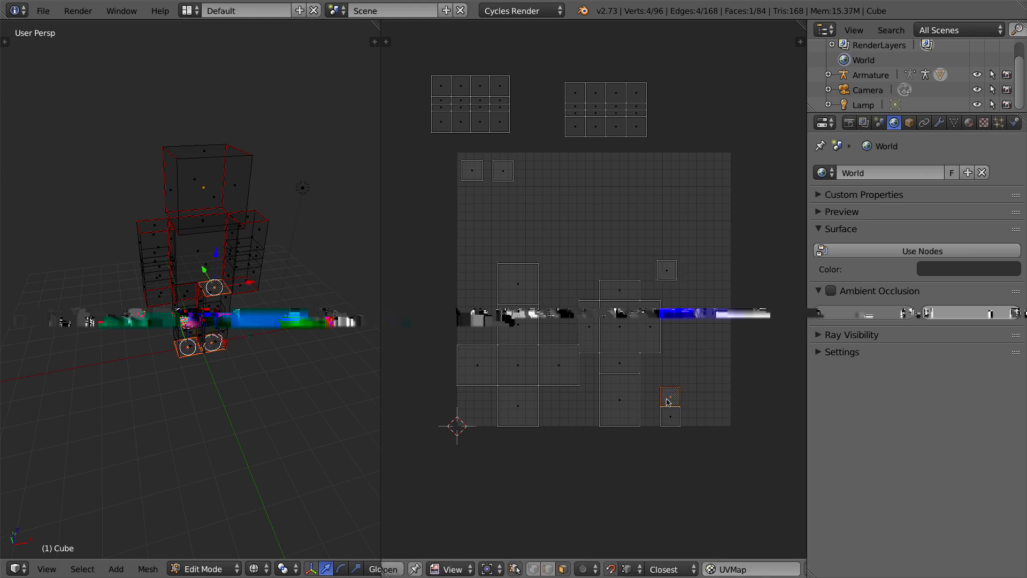
key("g")
left_click(670, 416)
Step: Turn off snapping, box-select the stacked leg-bottom faces, and move them directly below the stacked arm tops
left_click(611, 569)
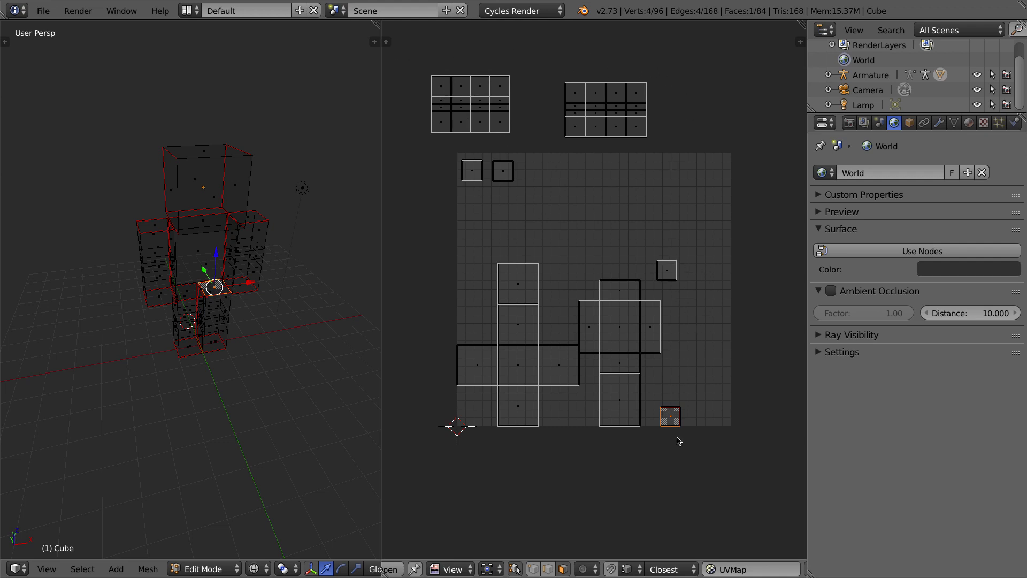
key("a")
key("b")
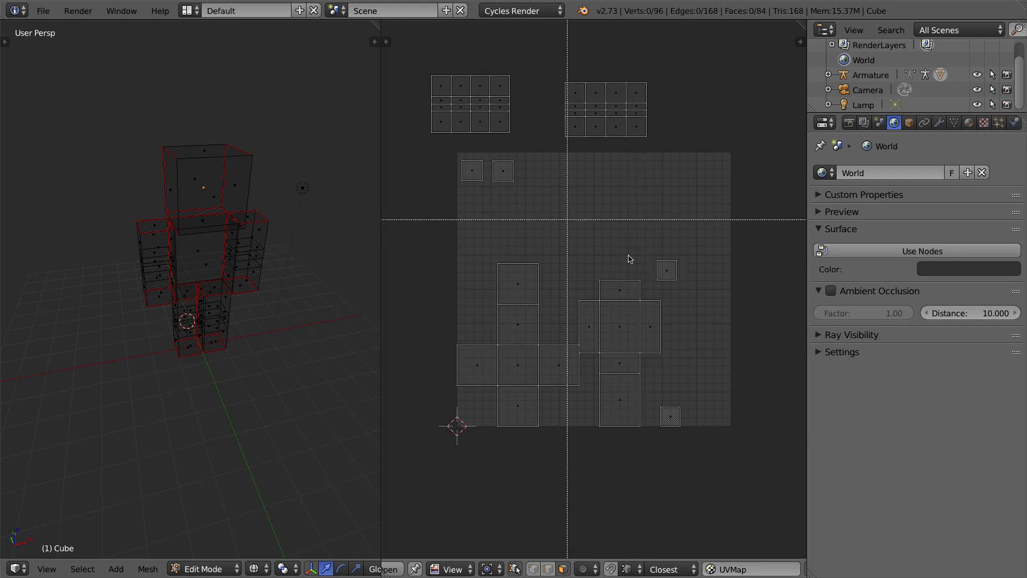
left_click_drag(650, 256, 679, 297)
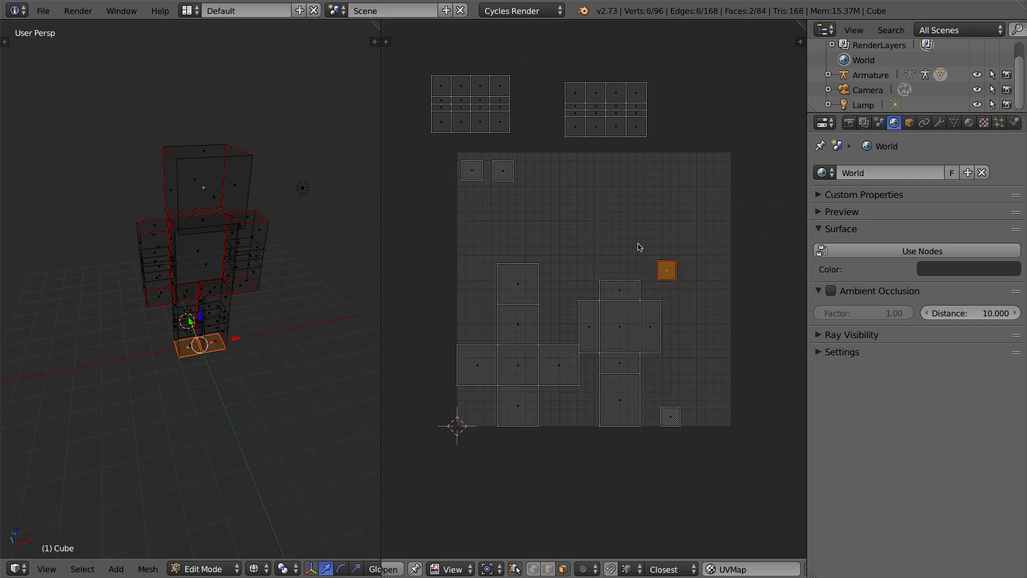
key("g")
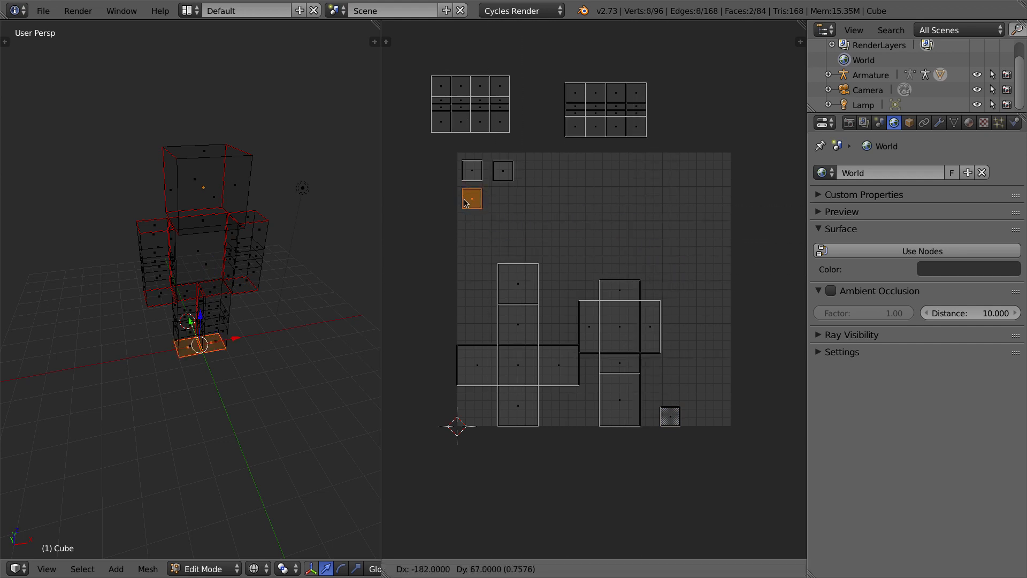
left_click(466, 204)
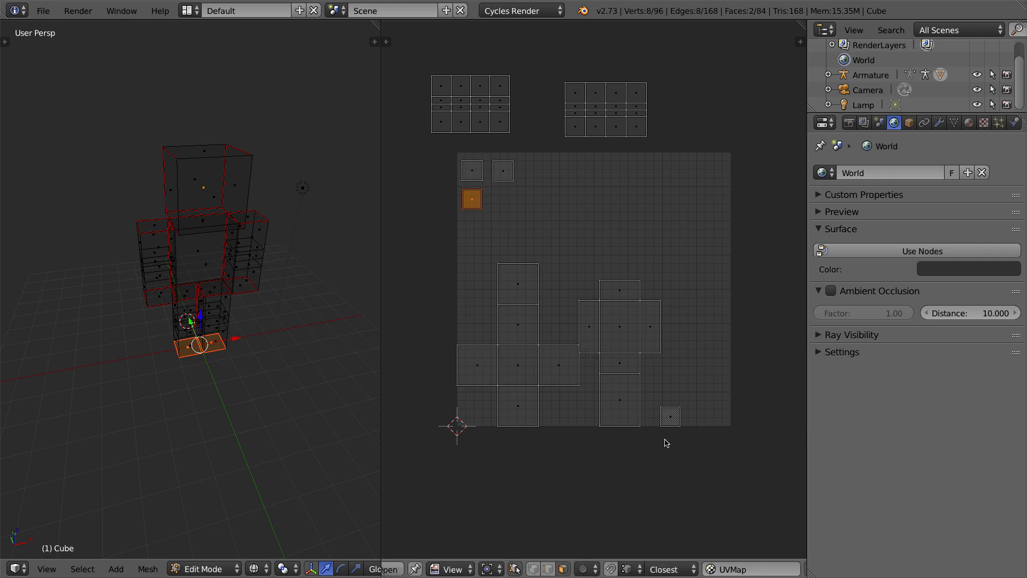
Step: Move the stacked leg-top faces from the UV square's lower edge up beside the stacked leg-bottom faces
key("a")
key("b")
left_click_drag(659, 411, 689, 446)
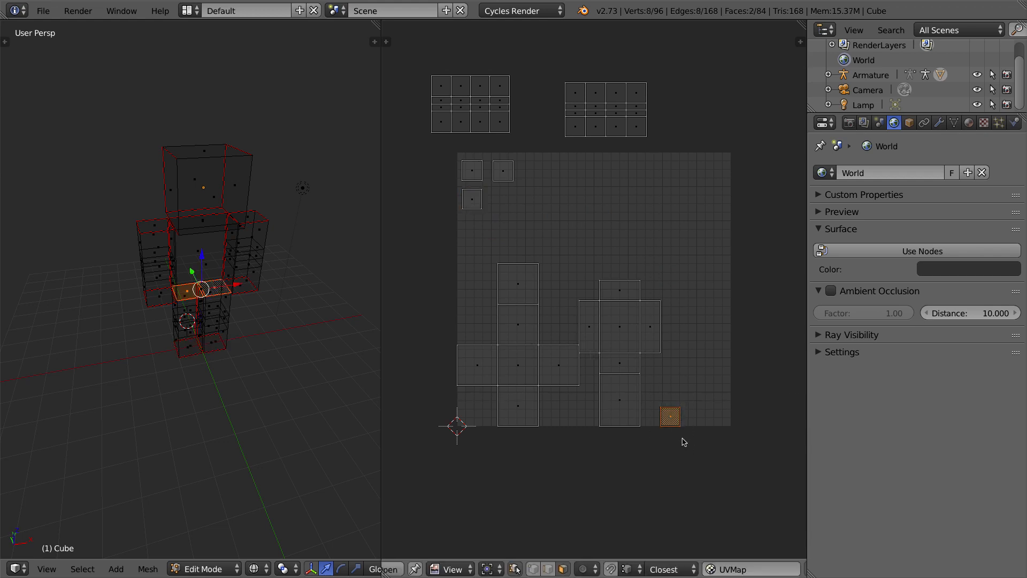
key("g")
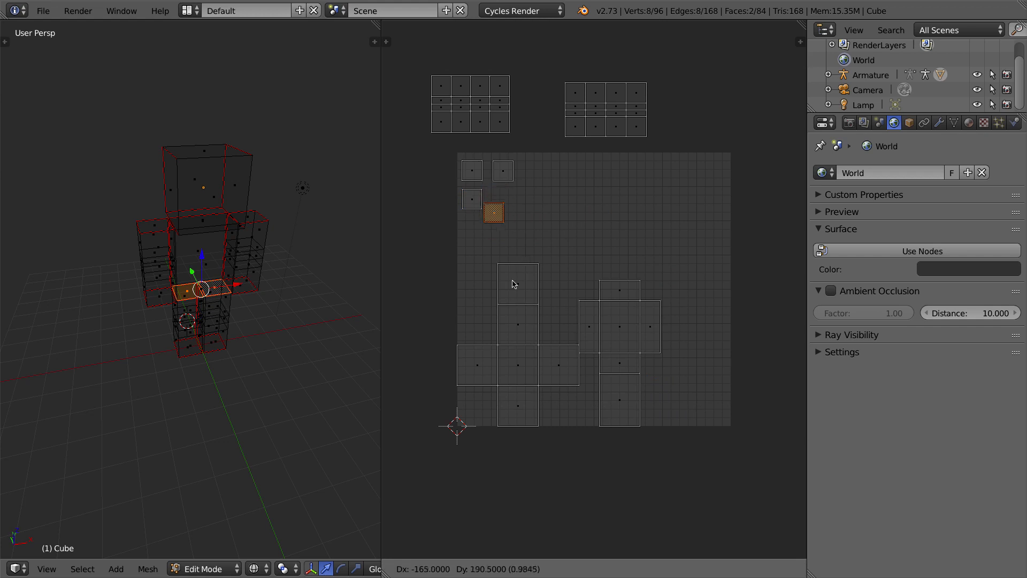
left_click(497, 291)
key("g")
left_click(507, 226)
Step: Box-select the stacked leg-bottom faces and place them directly below the stacked leg-top faces
key("a")
key("b")
left_click_drag(460, 187, 487, 219)
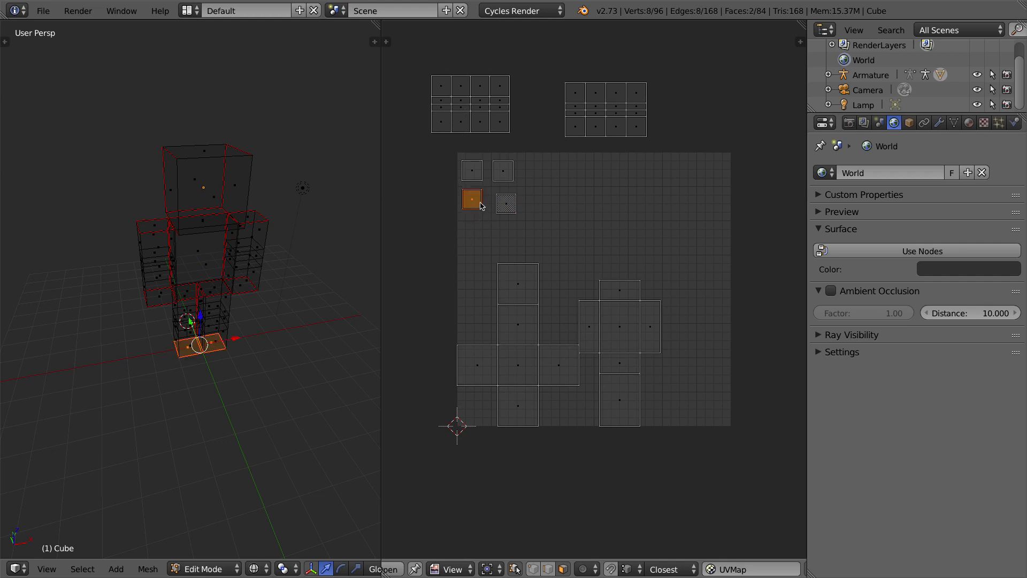
key("g")
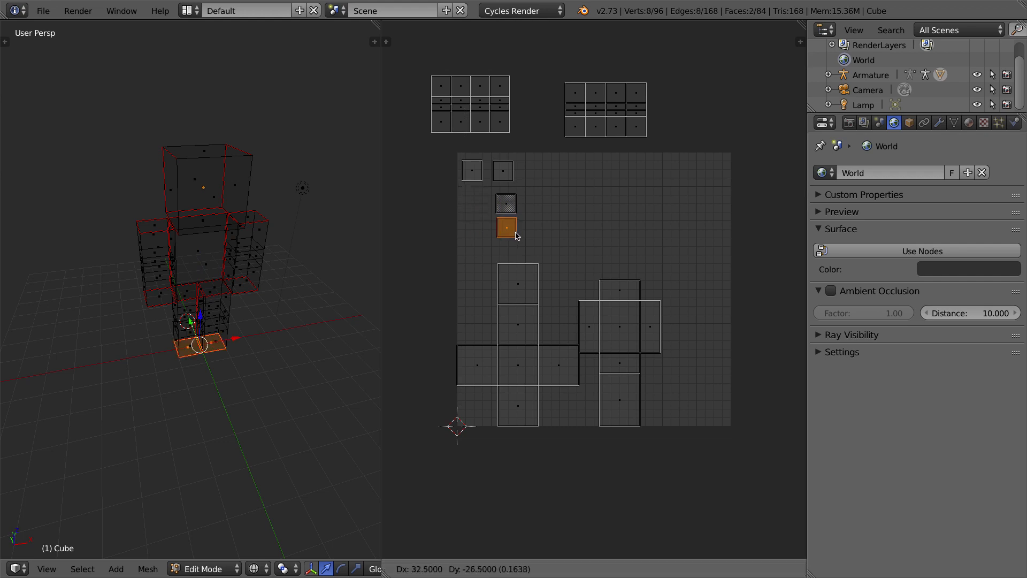
left_click(516, 235)
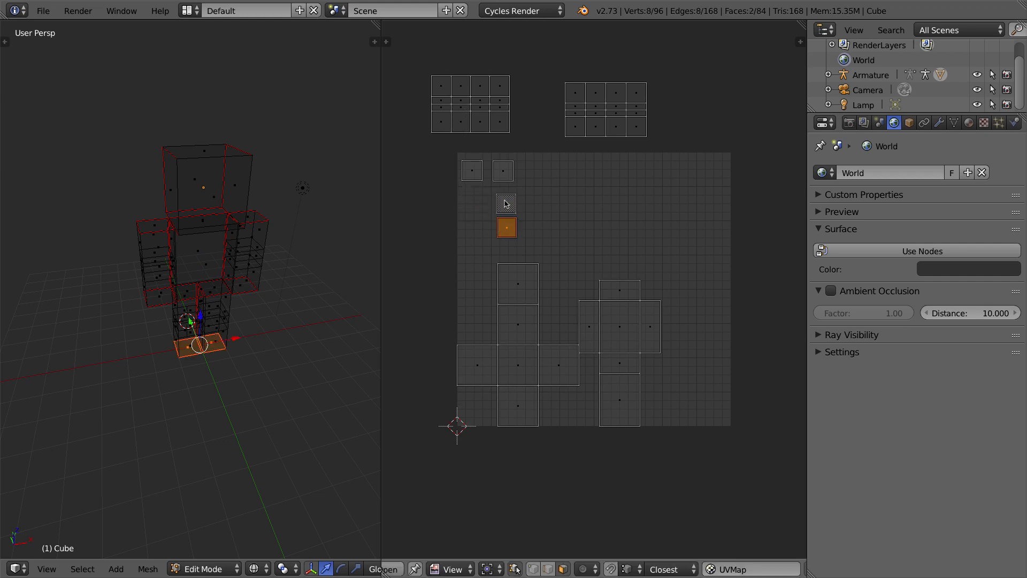
Step: Box-select the stacked arm-bottom faces and move them directly below the stacked arm-top faces
key("a")
right_click(473, 174)
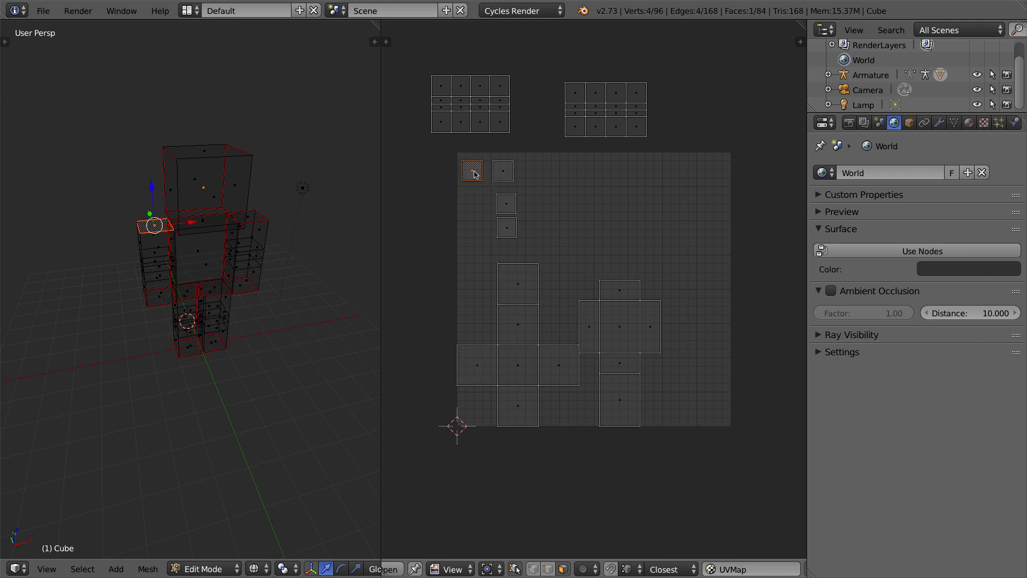
right_click(503, 174)
key("a")
key("b")
left_click_drag(489, 153, 517, 185)
key("g")
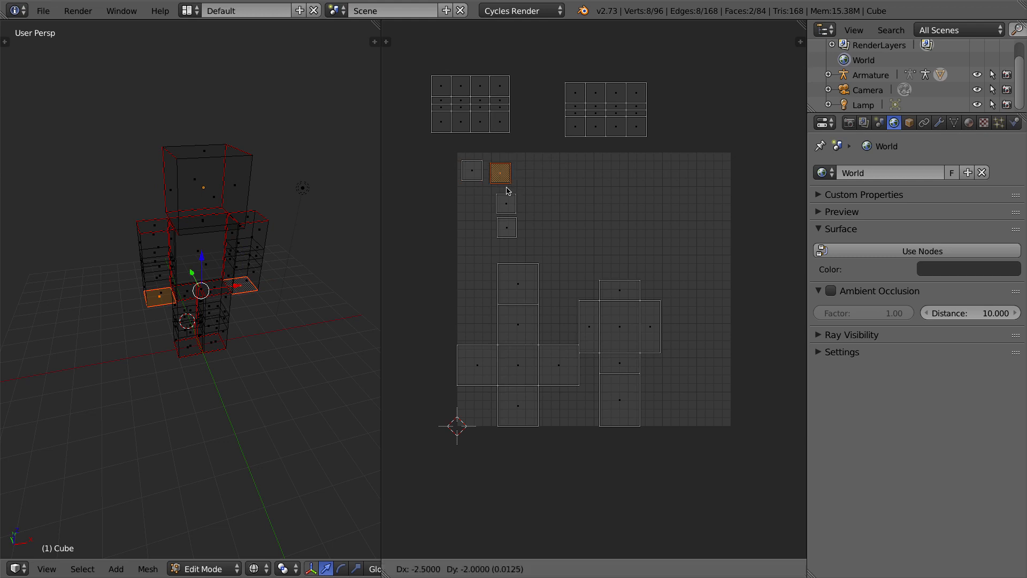
left_click(476, 191)
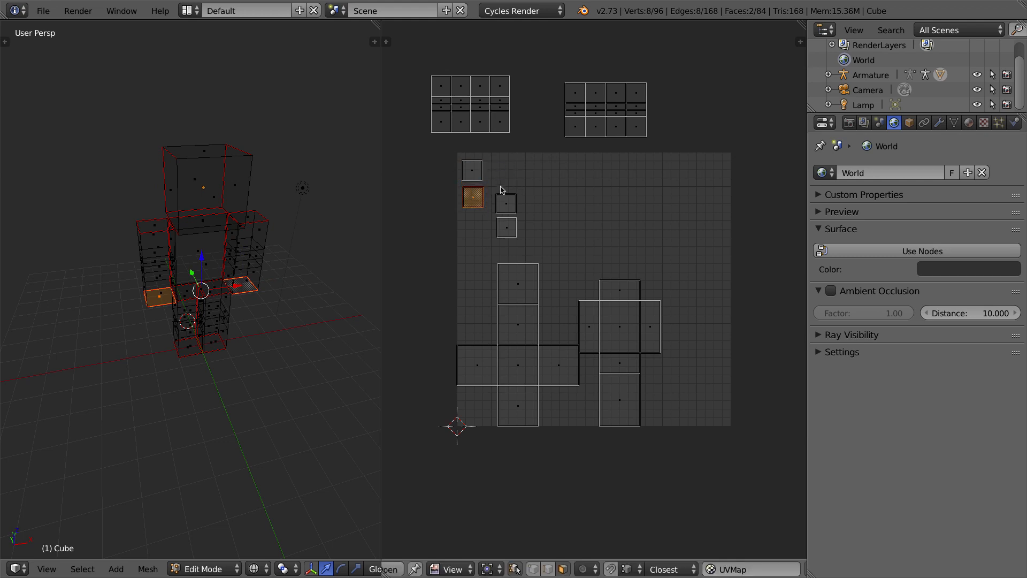
Step: Move both leg face stacks together next to the arm face stacks, forming a compact two-by-two block
key("a")
key("b")
left_click_drag(491, 178, 524, 248)
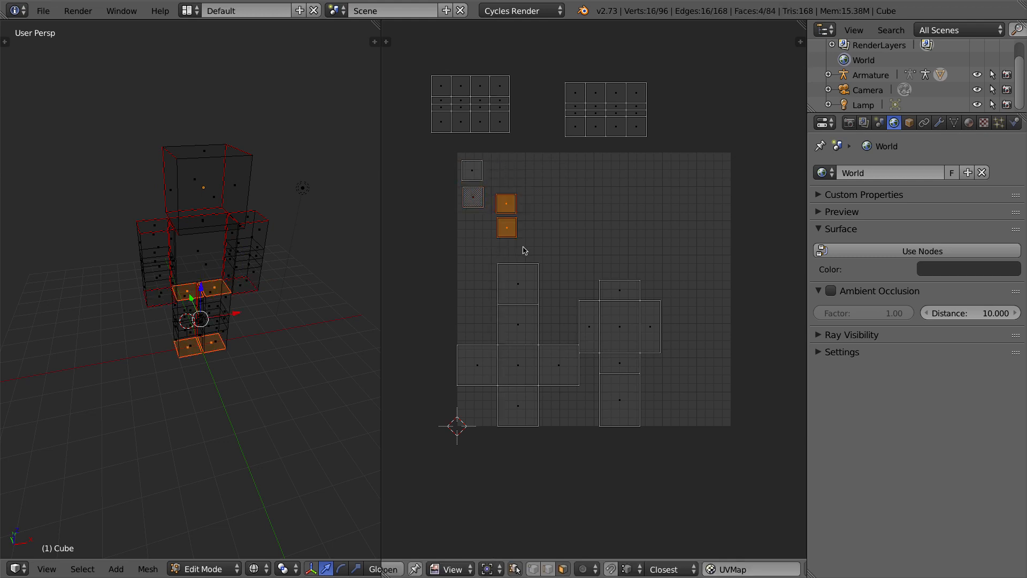
key("g")
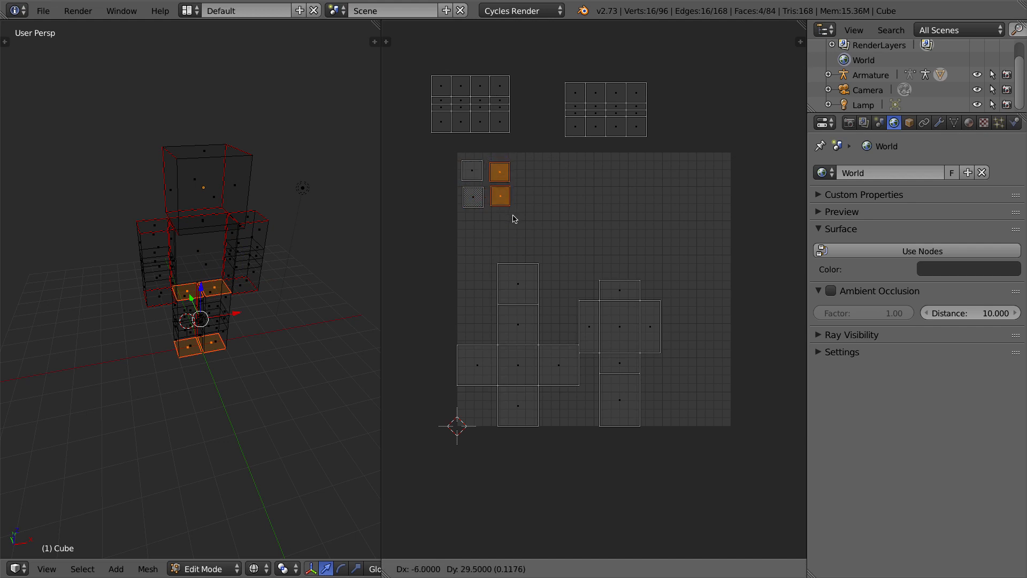
left_click(513, 215)
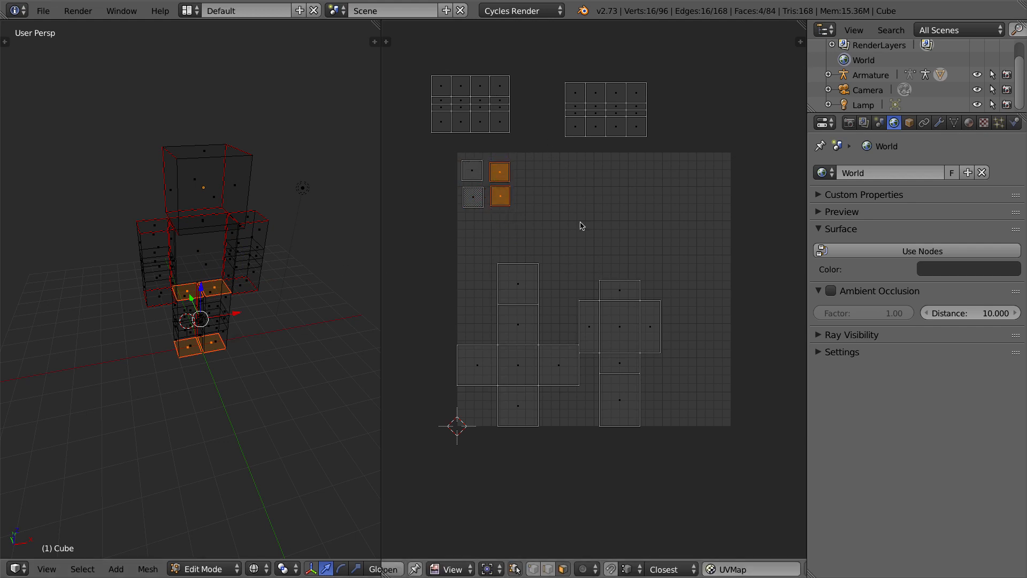
Step: Disable UV and mesh selection sync, select the whole mesh, and set UV selection to island mode
right_click(629, 313)
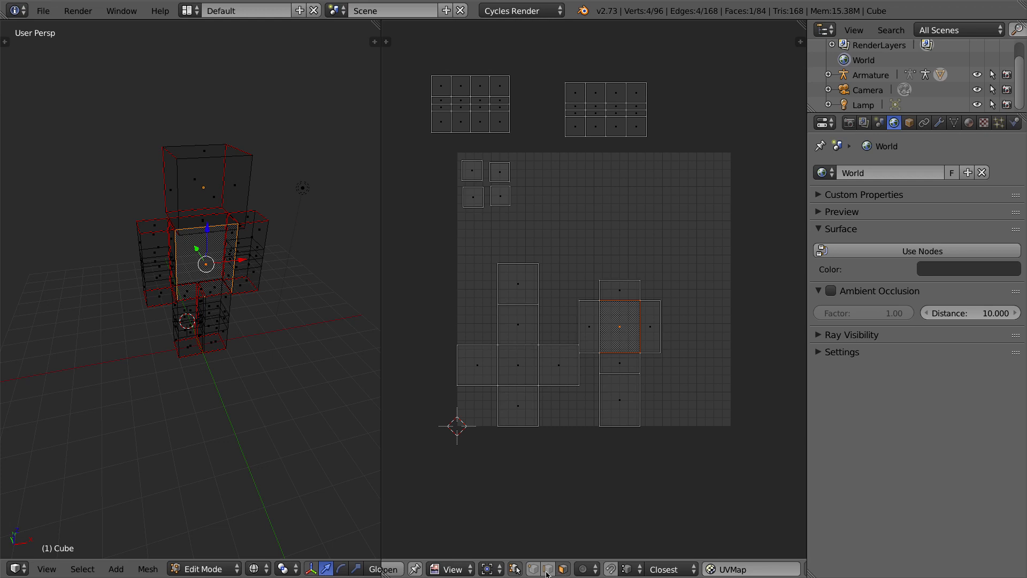
left_click(515, 569)
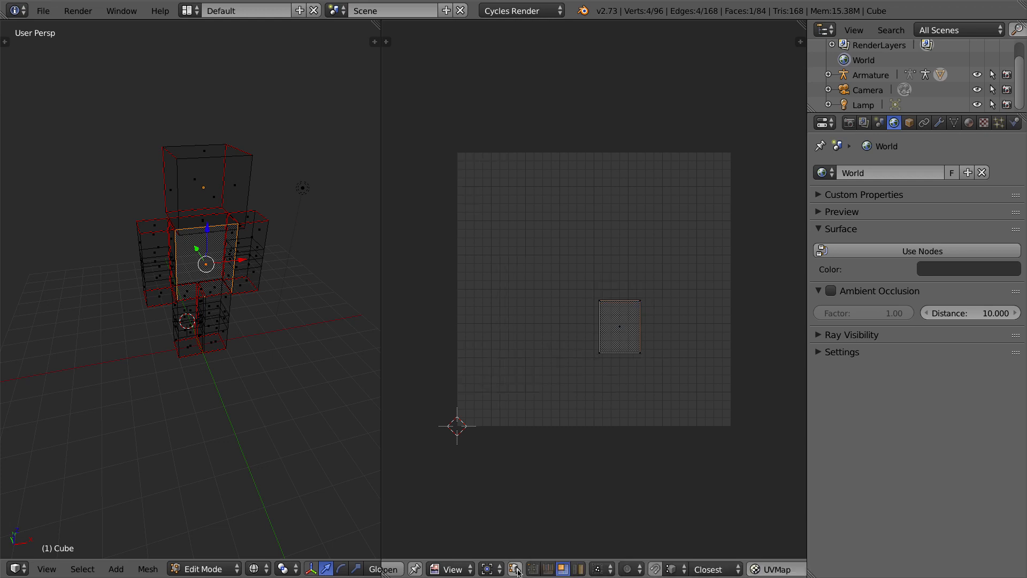
key("a")
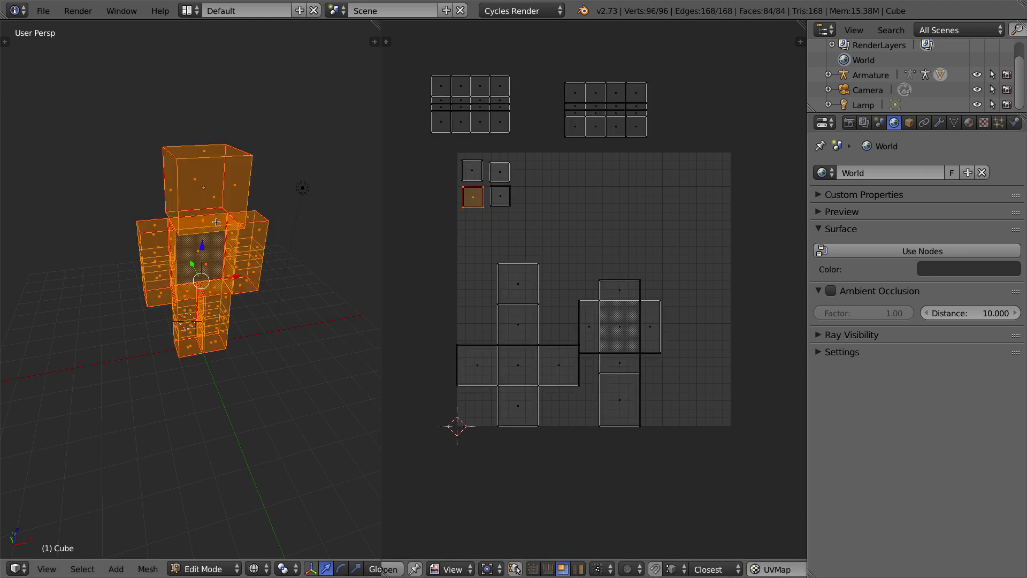
right_click(624, 332)
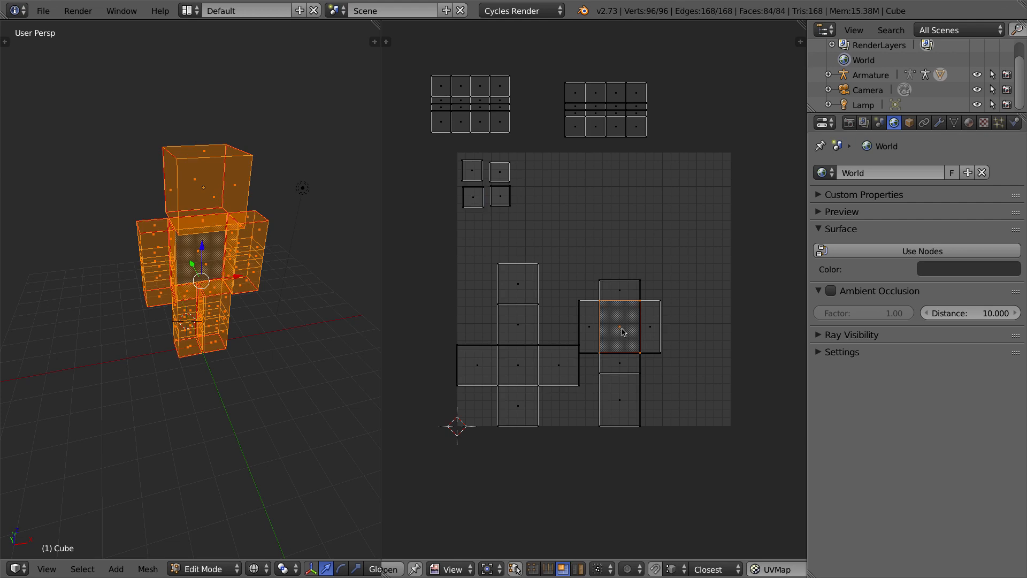
left_click(580, 571)
left_click(515, 569)
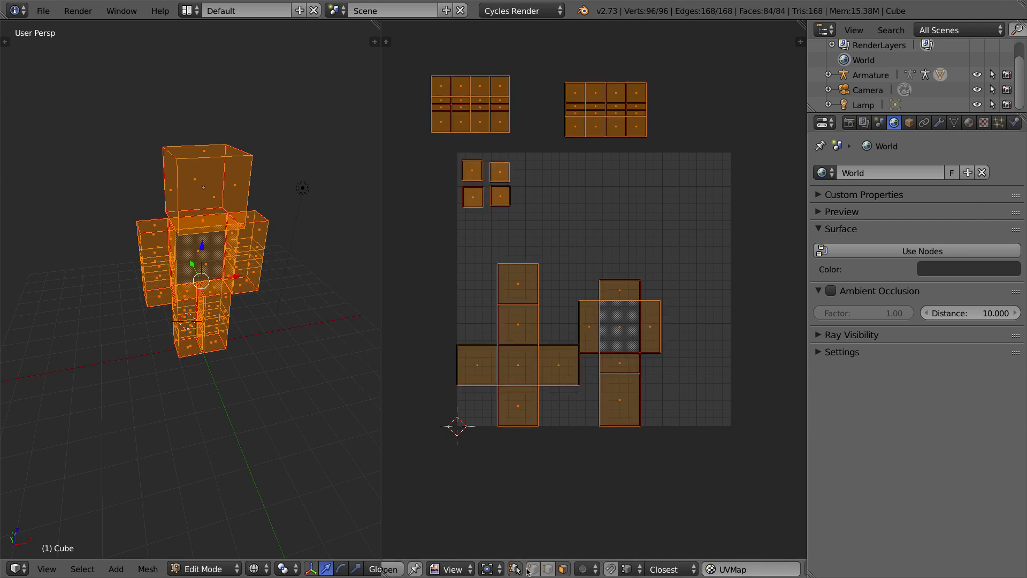
left_click(516, 570)
Step: Move the torso island away from the head island, to the right and slightly above the UV square's lower edge
left_click(608, 325)
key("g")
left_click(665, 374)
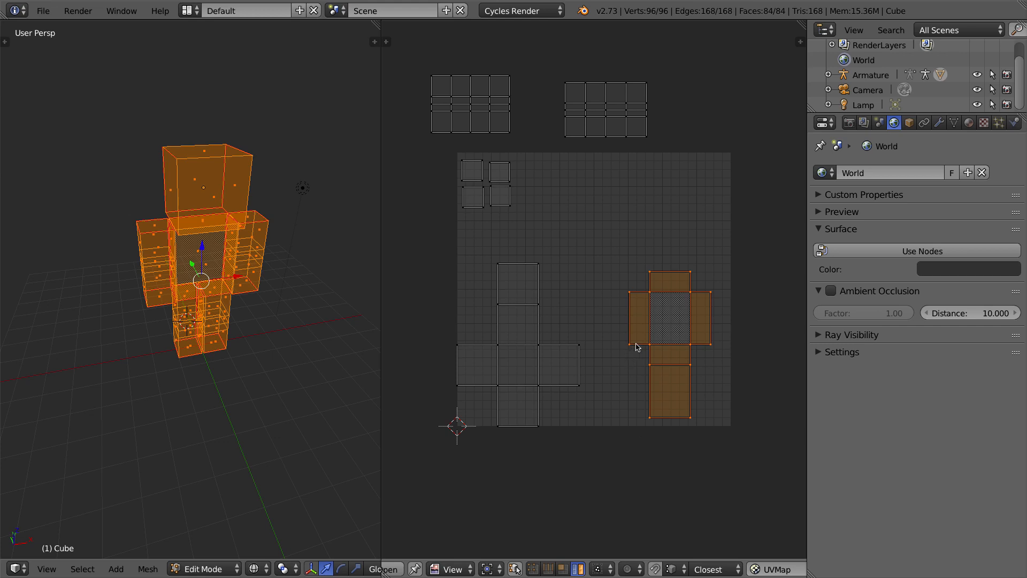
key("a")
key("a")
key("a")
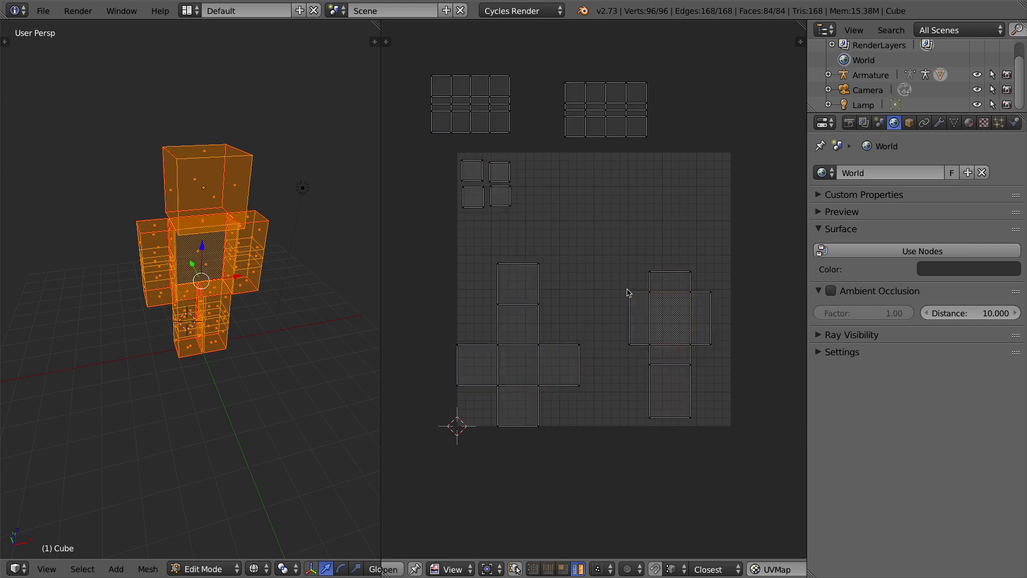
key("b")
left_click_drag(610, 251, 741, 461)
Step: Select the linked head island and move it slightly inward from the left and lower edges of the UV square
key("a")
key("l")
key("g")
left_click(524, 324)
Step: Box-select the left four-column limb island and move it inside the UV square beside the four small face stacks
key("a")
key("b")
left_click_drag(406, 57, 523, 146)
key("g")
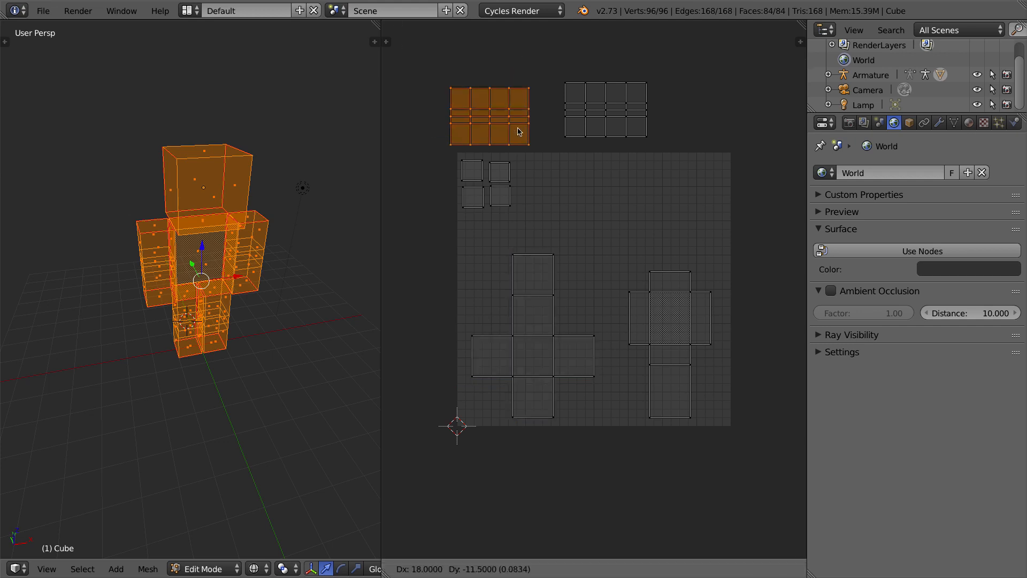
left_click(568, 147)
Step: Box-select the remaining four-column limb island and move it inside the UV square, right of the first limb island
key("a")
key("b")
left_click_drag(544, 42, 657, 153)
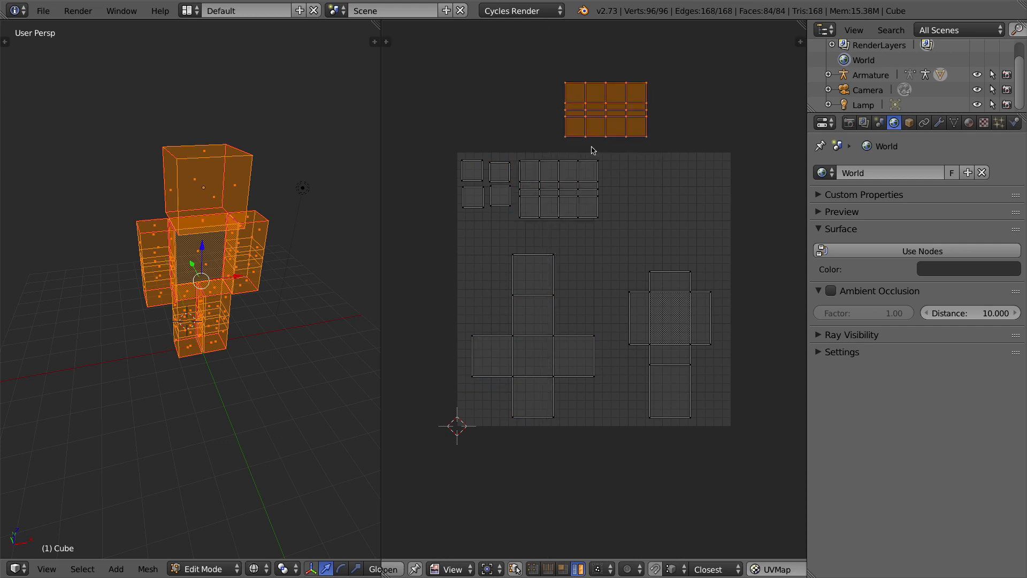
key("g")
left_click(637, 228)
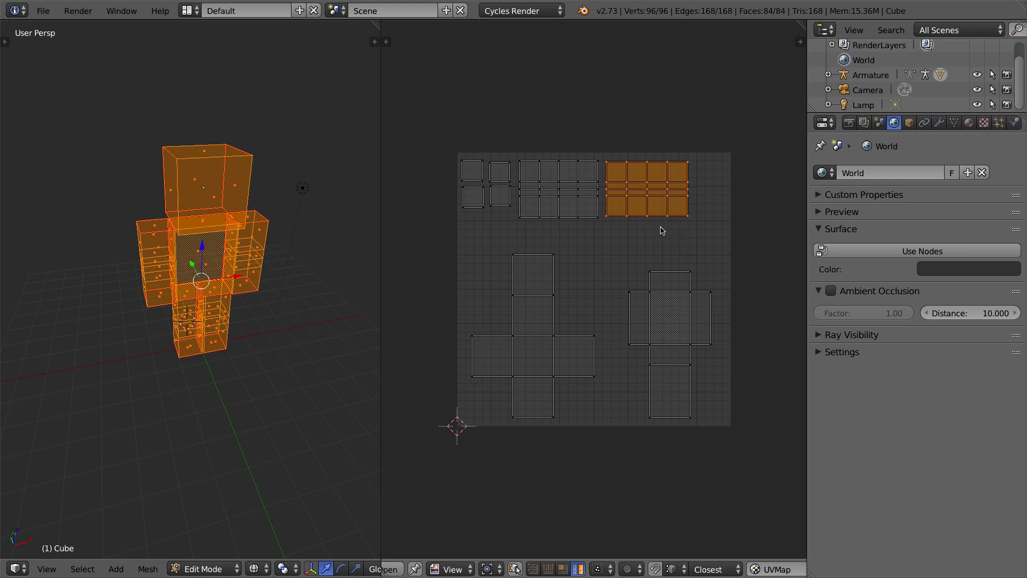
Step: Scale all UV islands up together and shift them so the head and torso islands end just above the UV square's lower edge
key("a")
key("a")
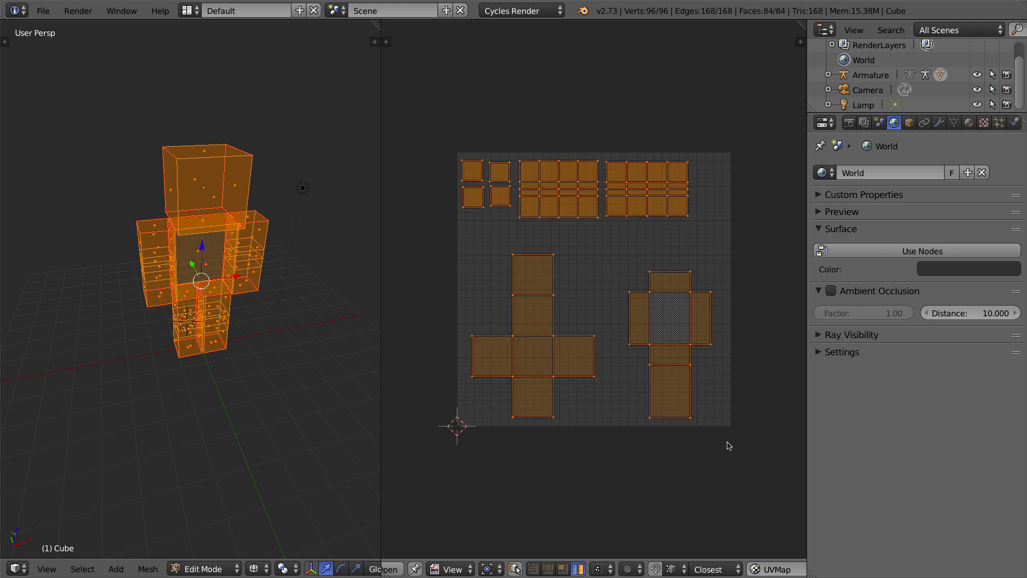
key("s")
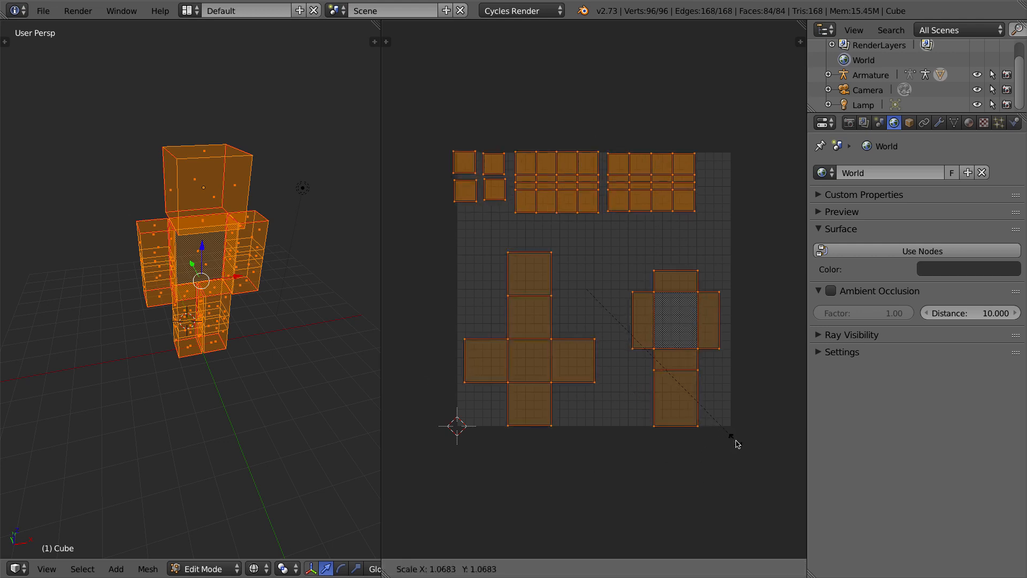
left_click(759, 463)
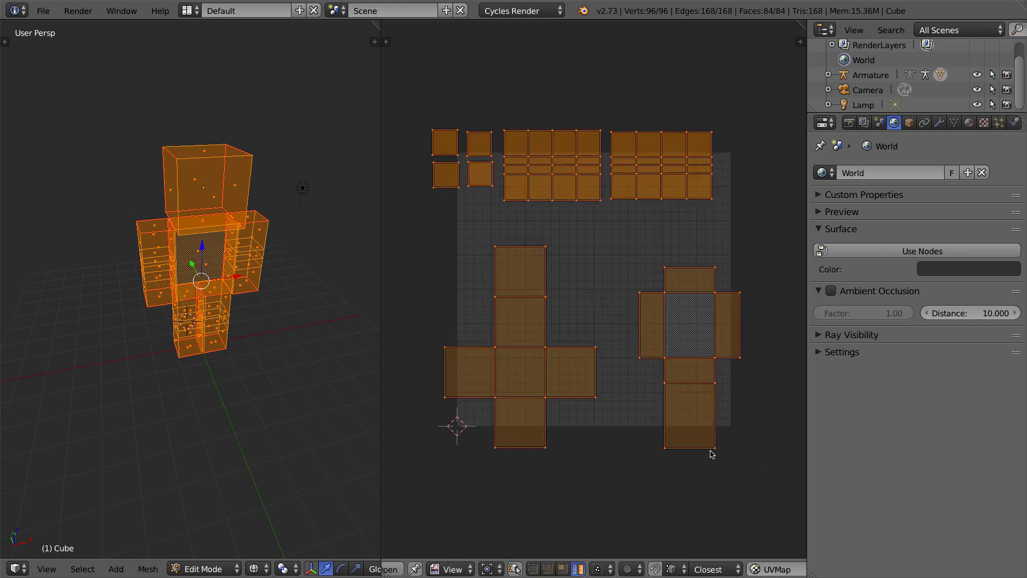
key("g")
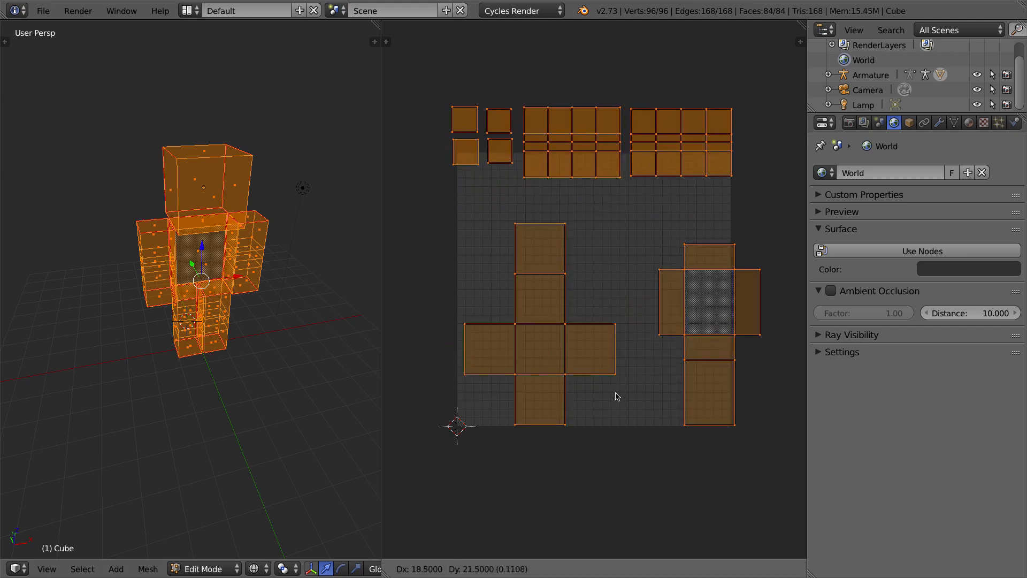
left_click(613, 394)
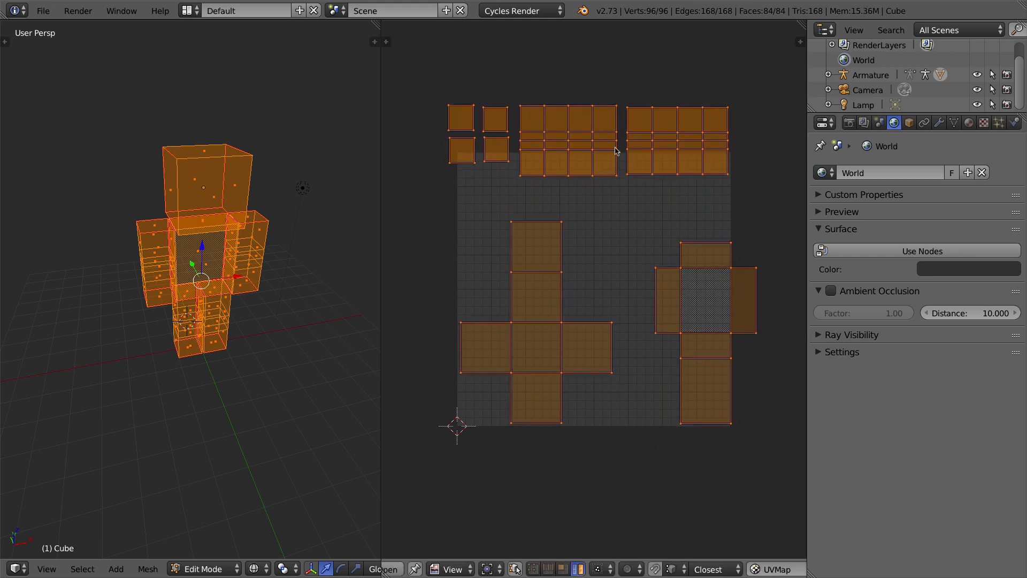
key("g")
left_click(509, 352)
Step: Select the enlarged torso island and move it left so it lies fully inside the UV square
key("a")
right_click(692, 293)
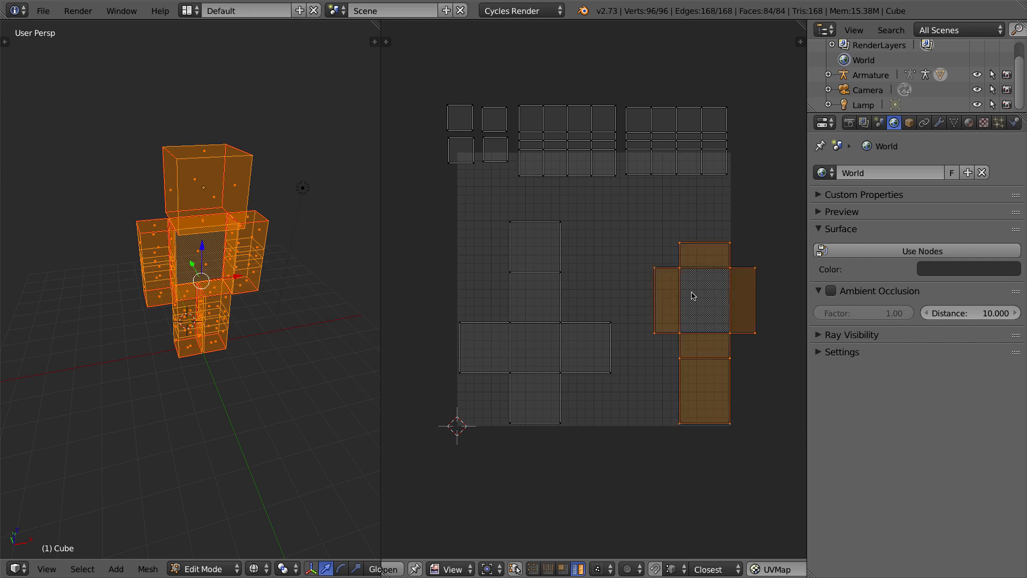
key("h")
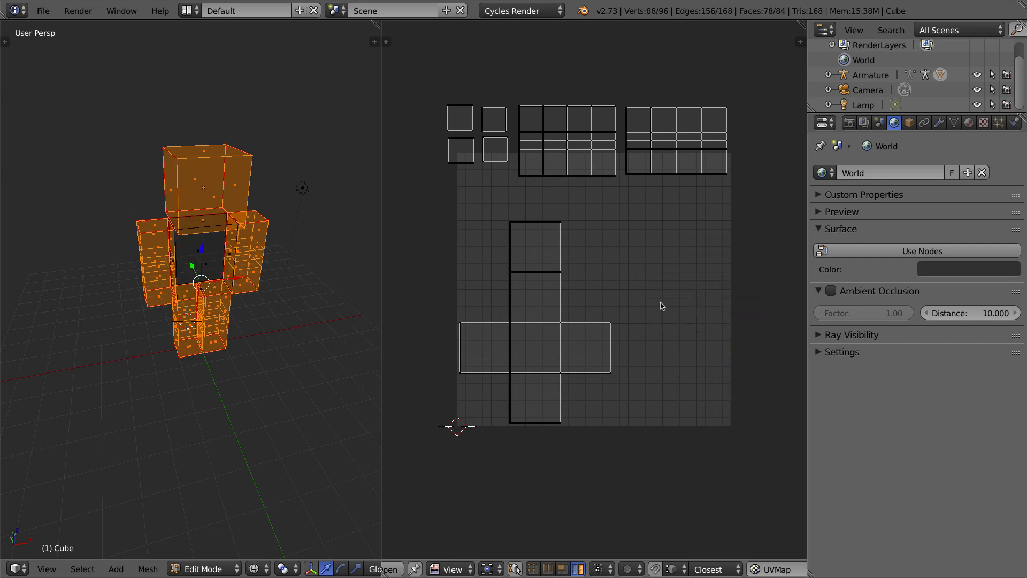
key("alt+h")
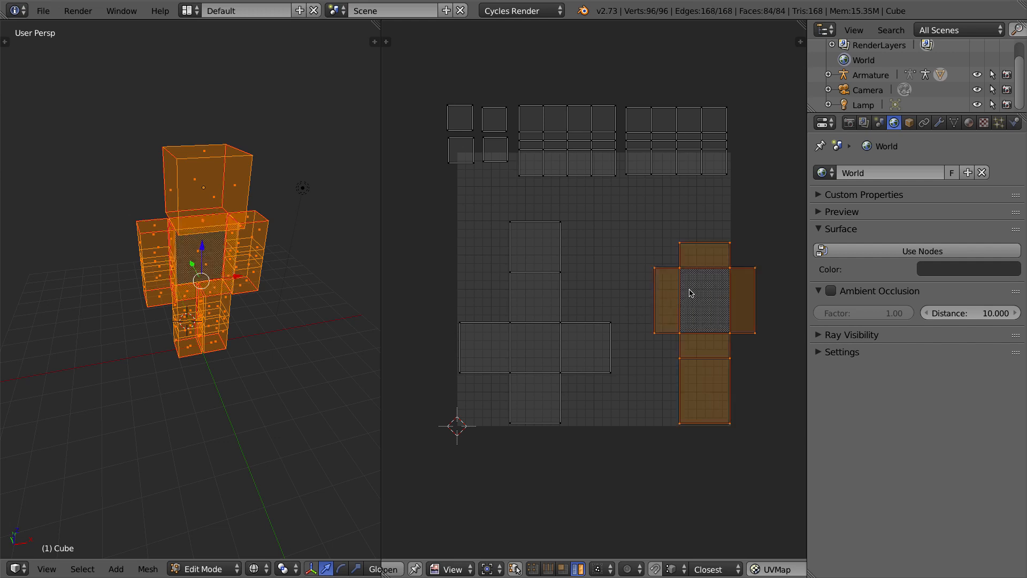
key("g")
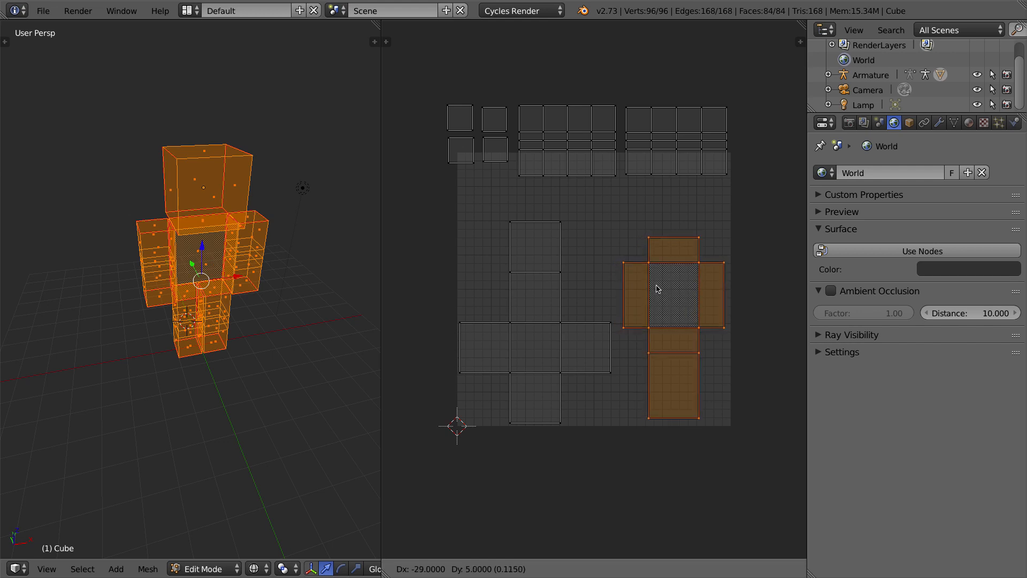
left_click(656, 288)
key("g")
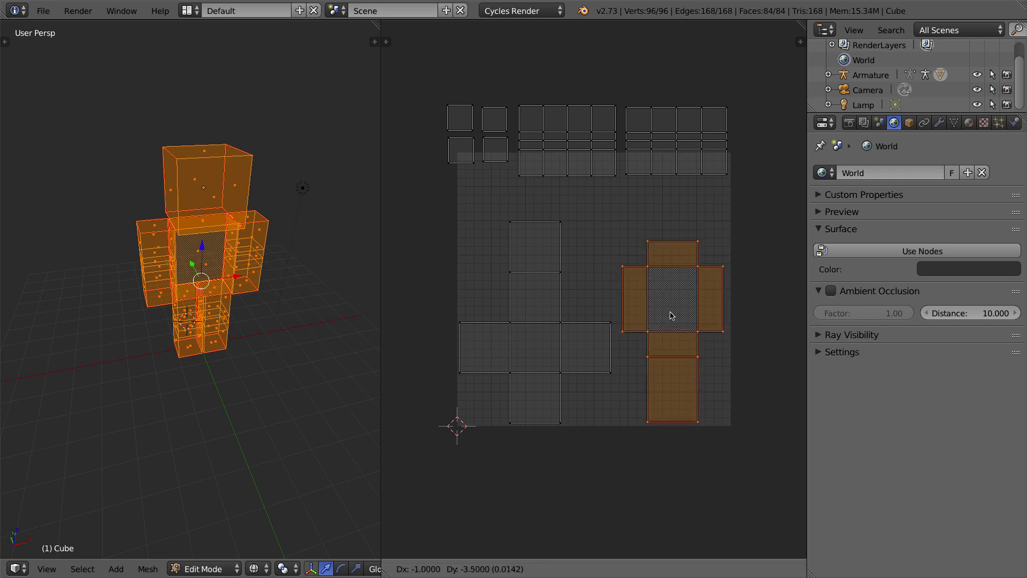
left_click(672, 315)
Step: Box-select both four-column limb islands and move them down to the UV square's upper edge, above the head and torso islands
key("a")
key("b")
left_click_drag(512, 92, 744, 199)
key("g")
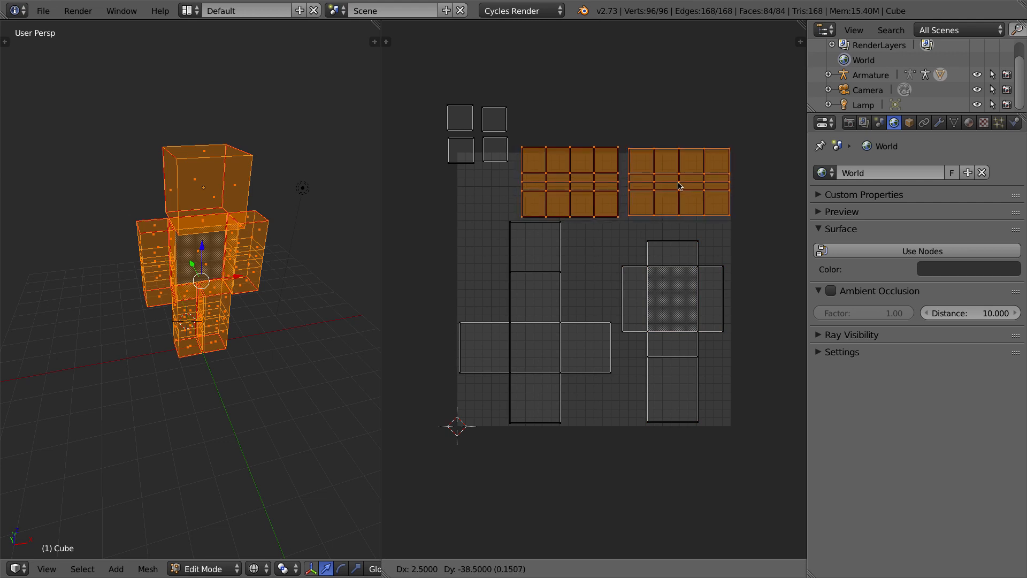
left_click(667, 182)
Step: Move the four small face stacks into the UV square's upper-left corner, and select all islands
key("a")
key("b")
left_click_drag(404, 87, 517, 186)
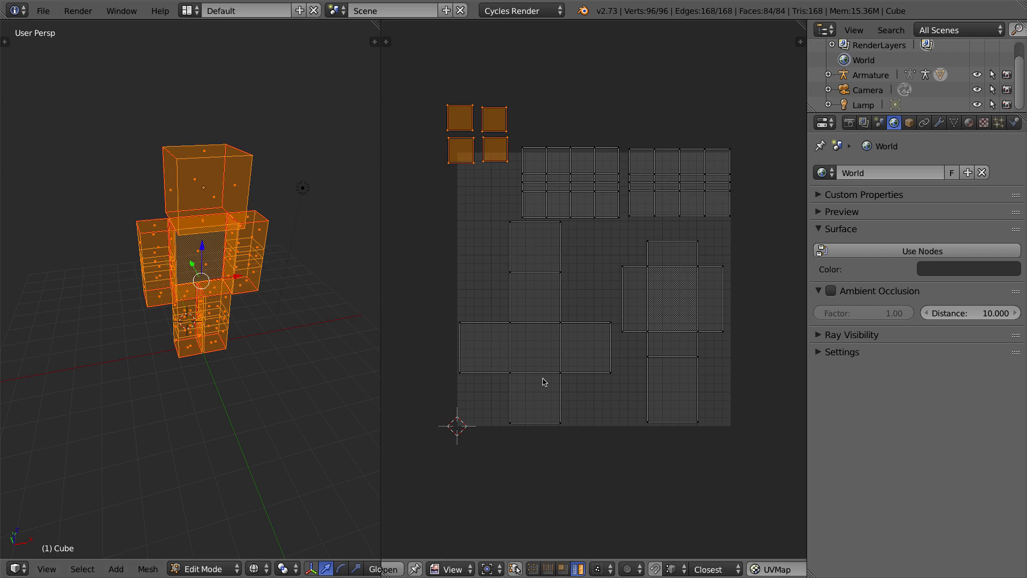
key("g")
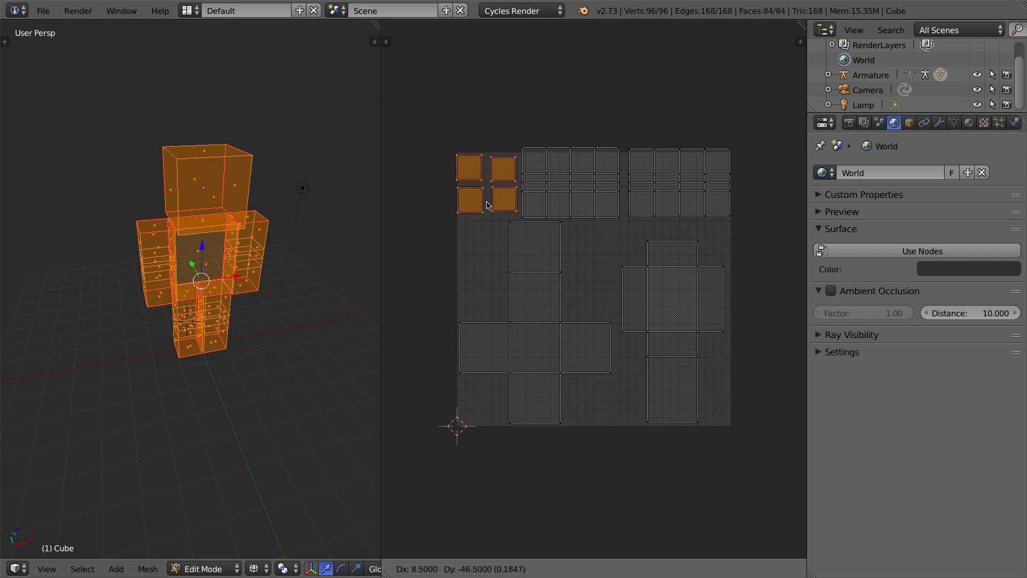
left_click(488, 203)
key("a")
key("a")
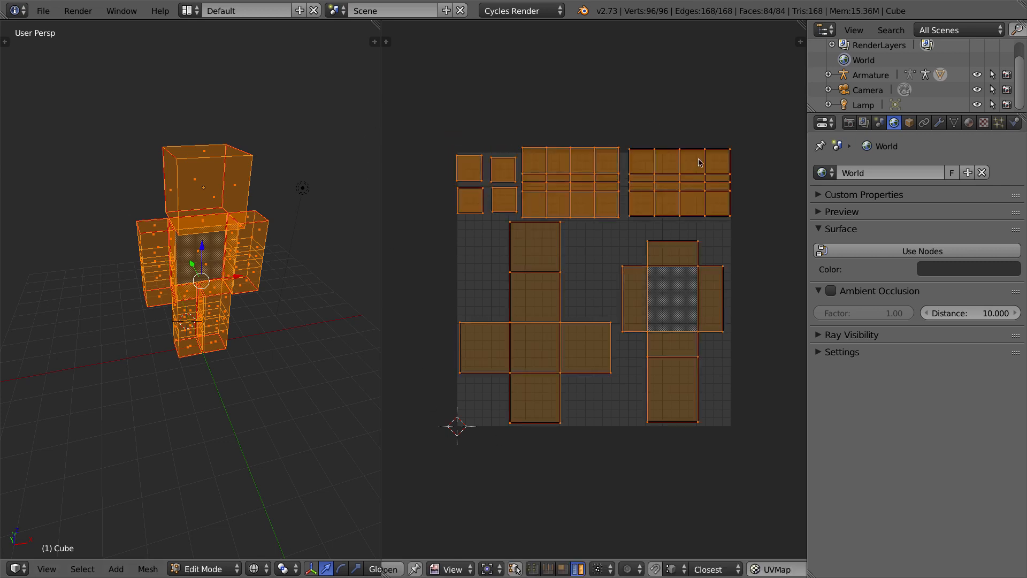
Step: Scale all UV islands down to about 0.97 and shift them slightly downward so they fit inside the UV square
key("s")
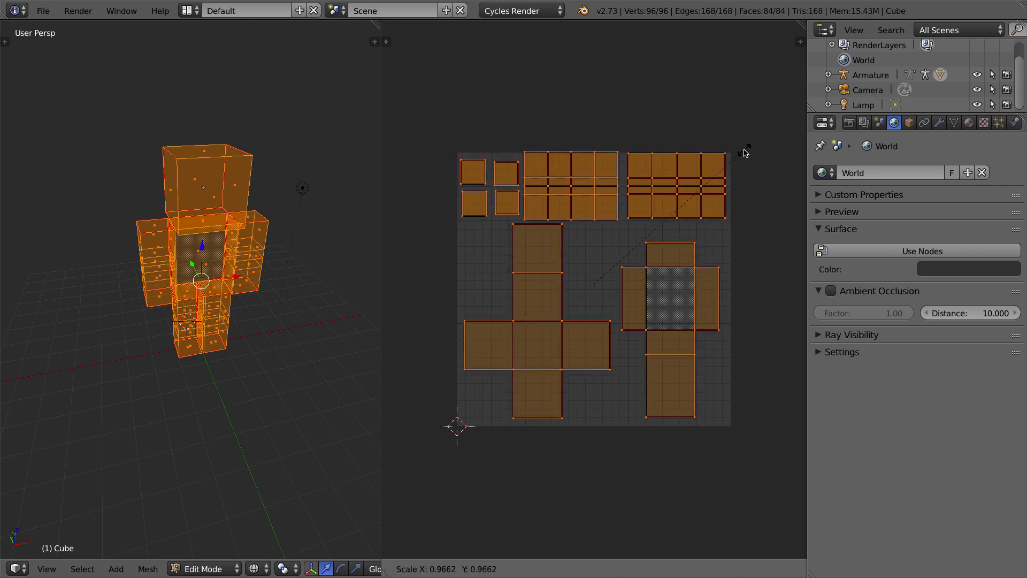
left_click(746, 154)
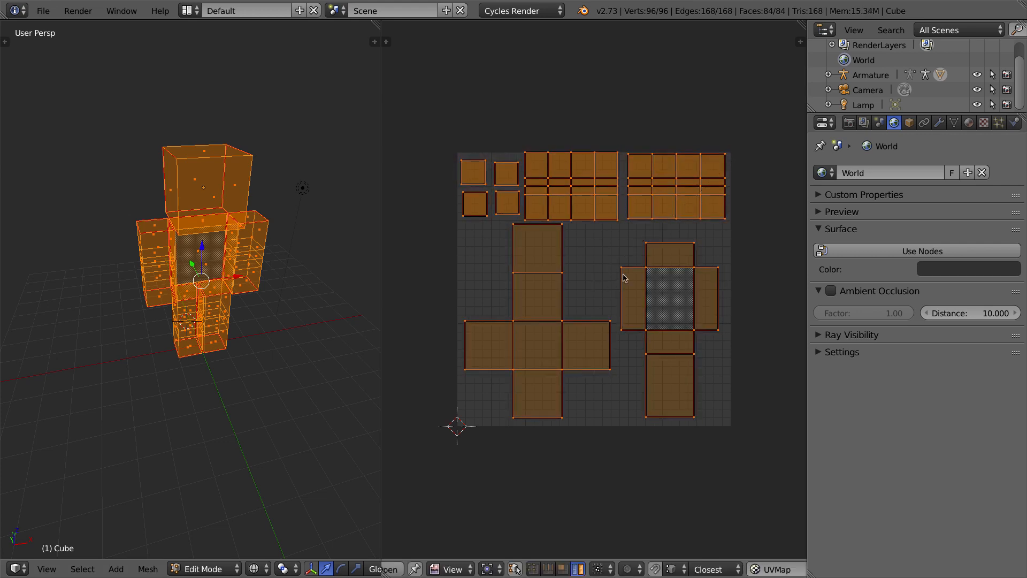
key("g")
key("y")
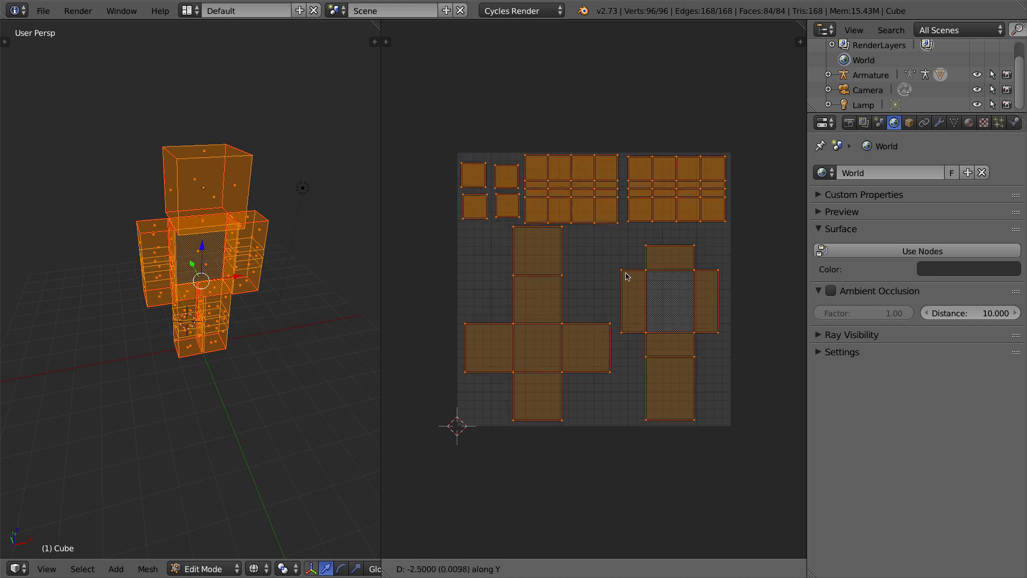
left_click(629, 282)
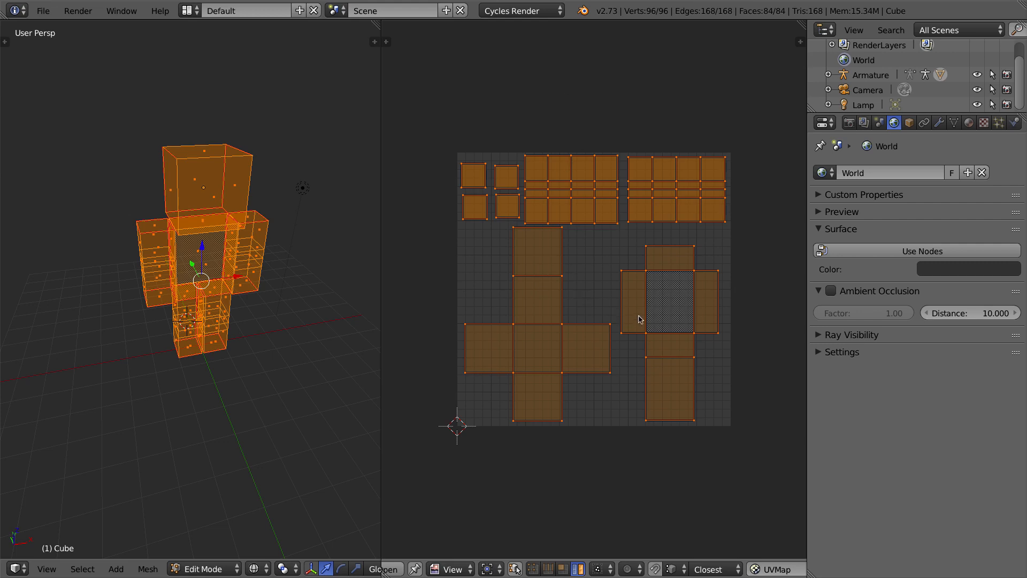
key("g")
key("x")
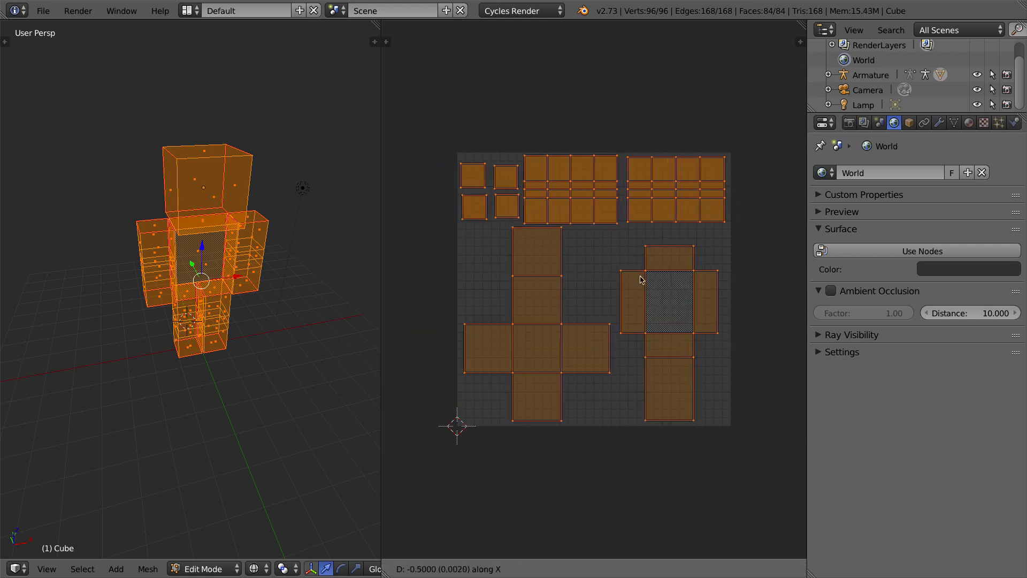
right_click(640, 275)
key("g")
key("y")
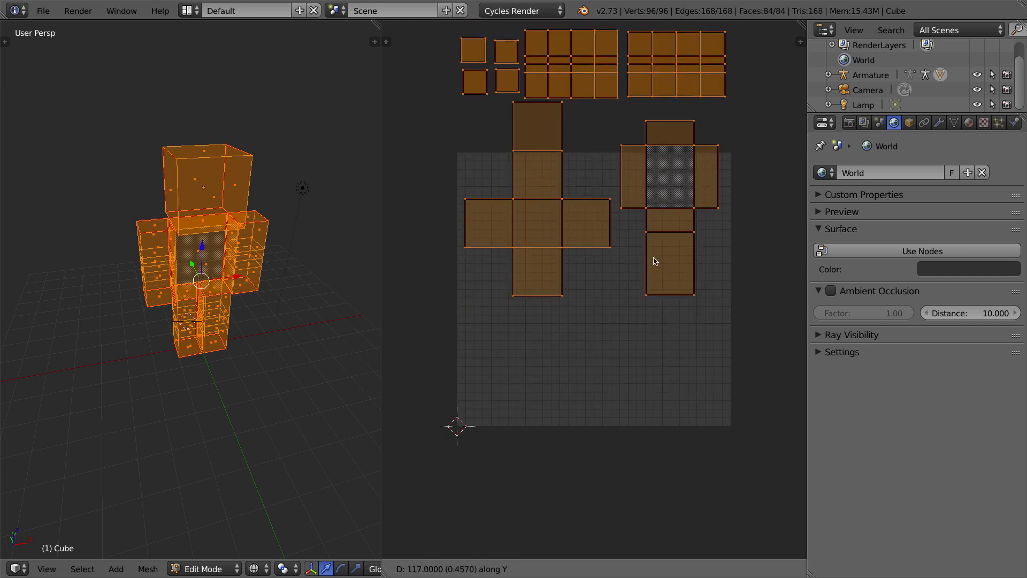
right_click(660, 273)
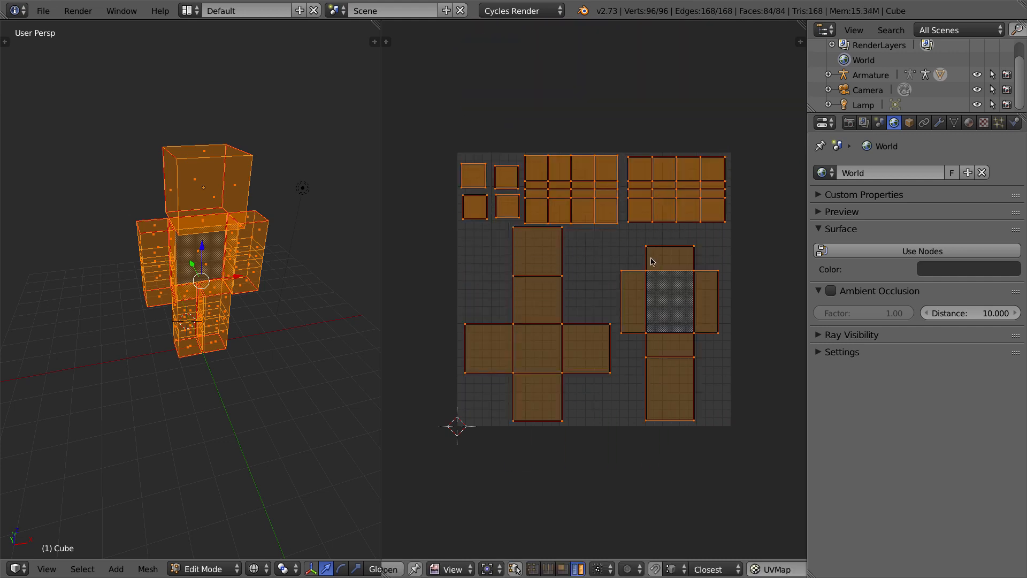
Step: Save the project over minecraft-char-06.blend and keep all UV islands selected
key("ctrl+s")
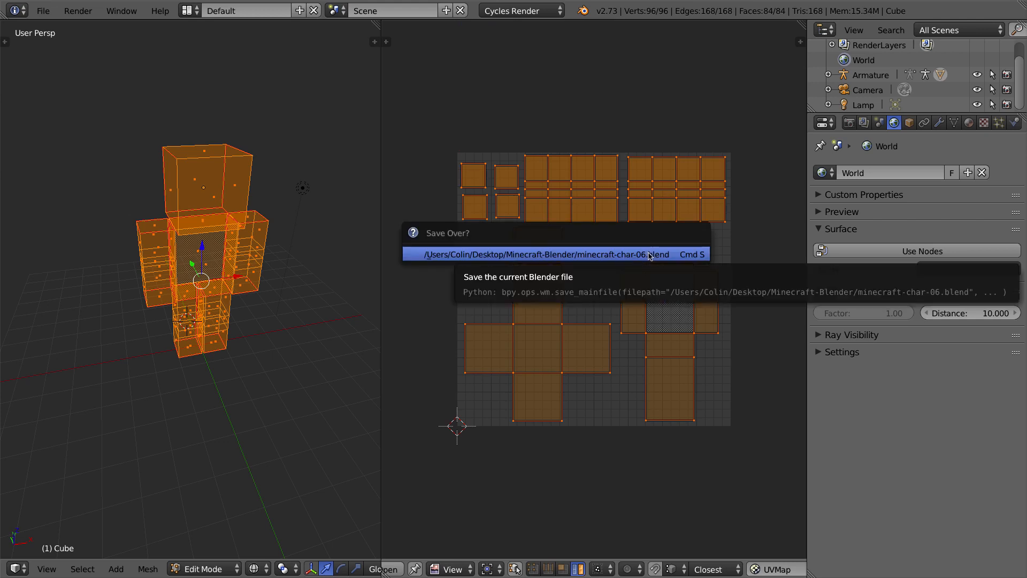
left_click(651, 257)
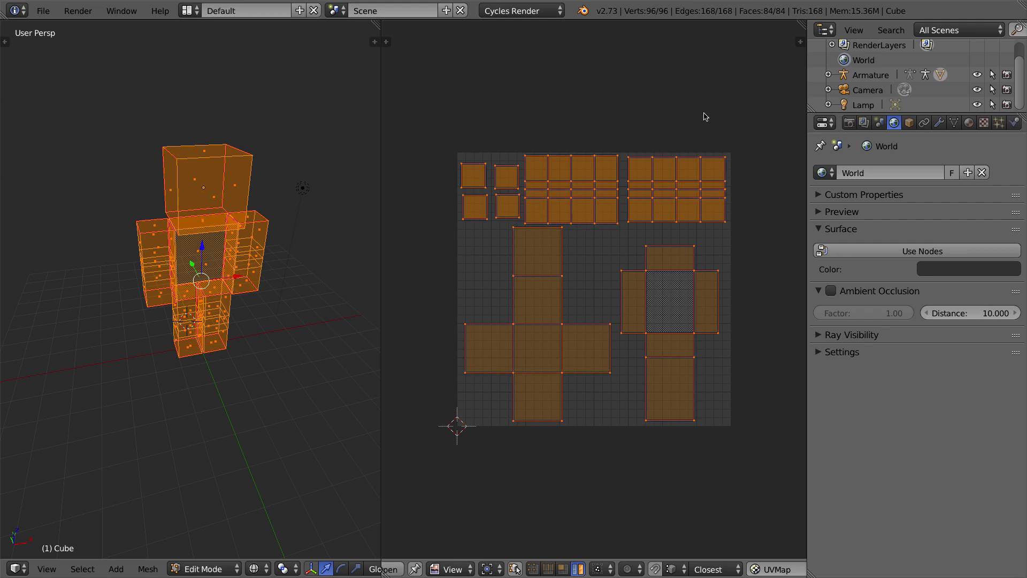
key("a")
key("a")
Step: Start a UV layout export into the Desktop's Minecraft-Blender folder and name the file uv-layout-minecraft-char.png
middle_click_drag(471, 568, 776, 569)
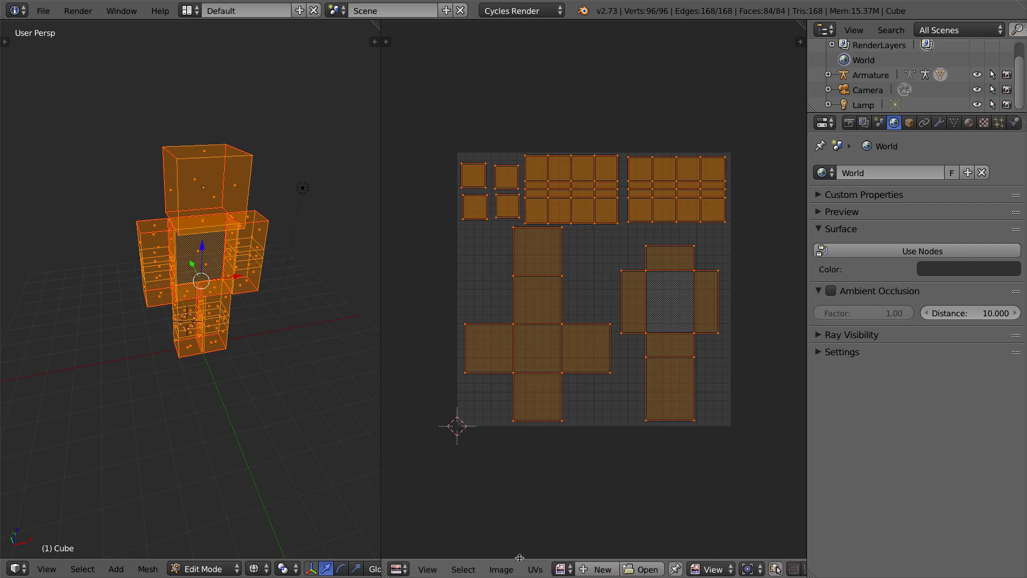
left_click(535, 569)
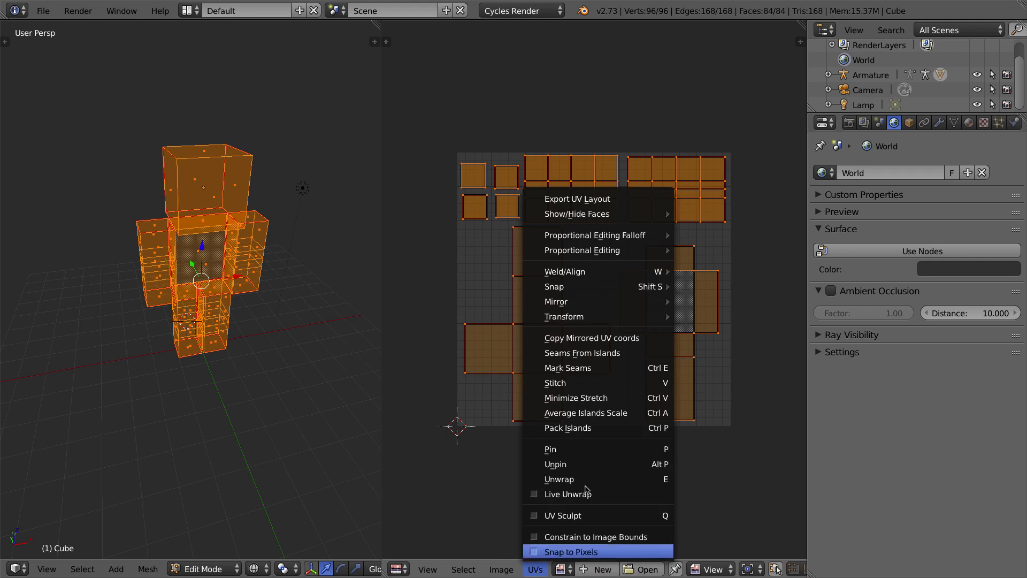
left_click(587, 200)
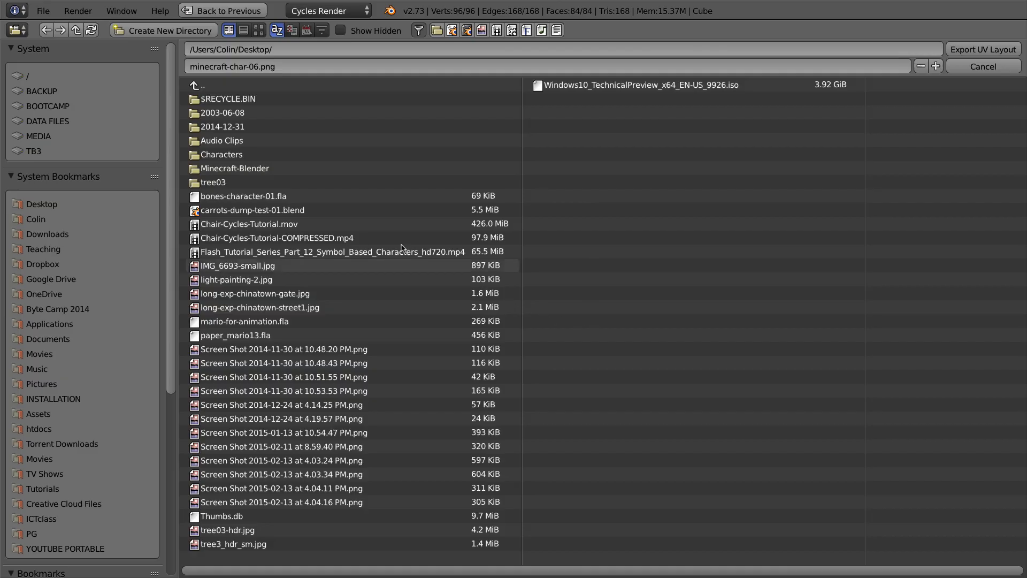
left_click(238, 169)
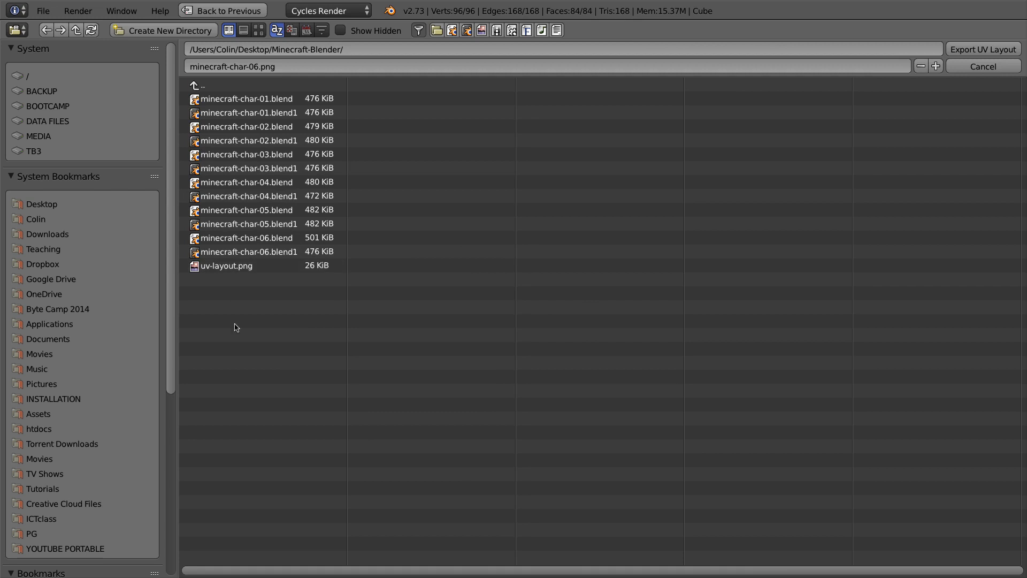
left_click(265, 68)
left_click_drag(259, 66, 107, 67)
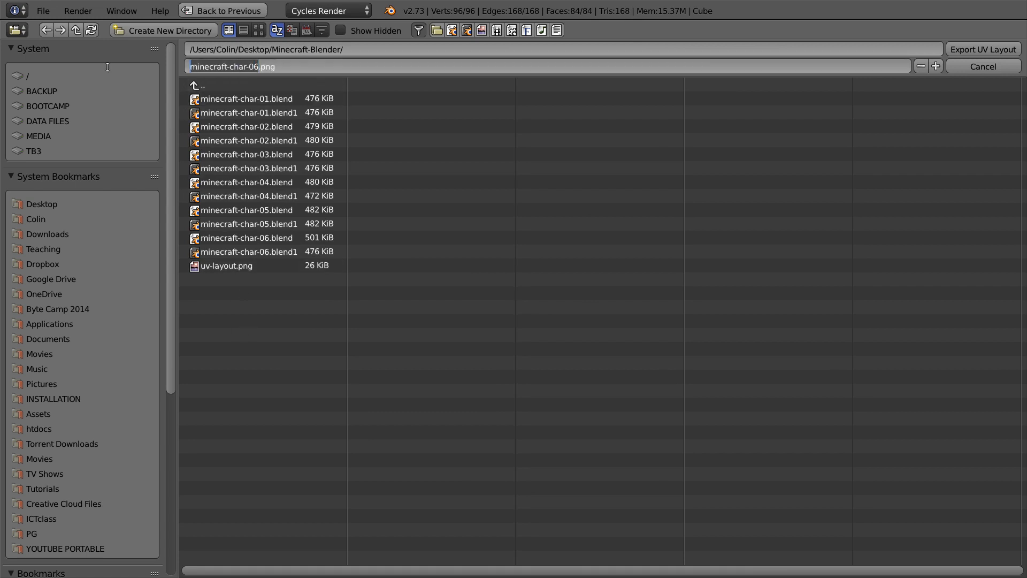
type("uv-layout")
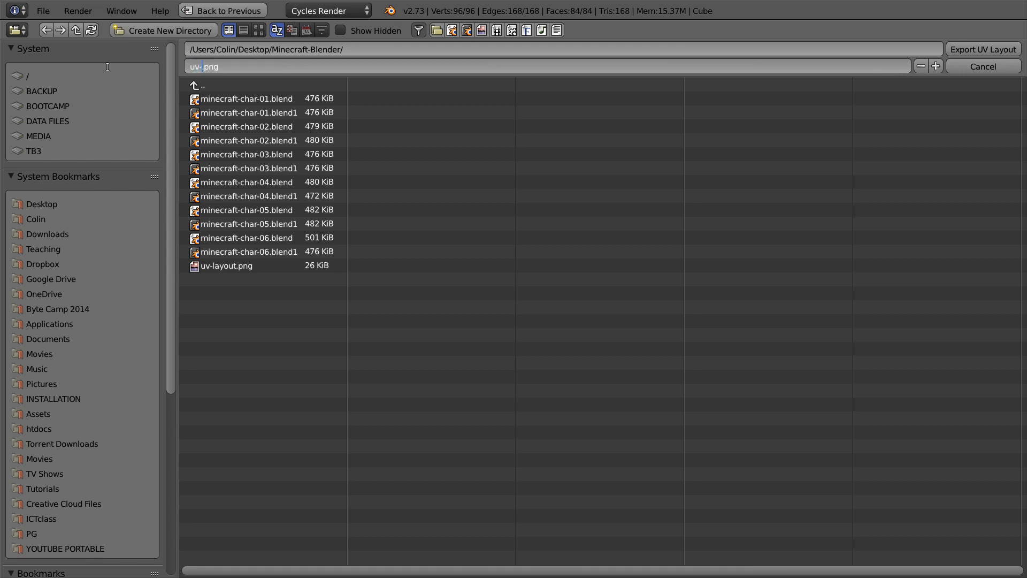
type("-minecraft-char")
left_click(173, 118)
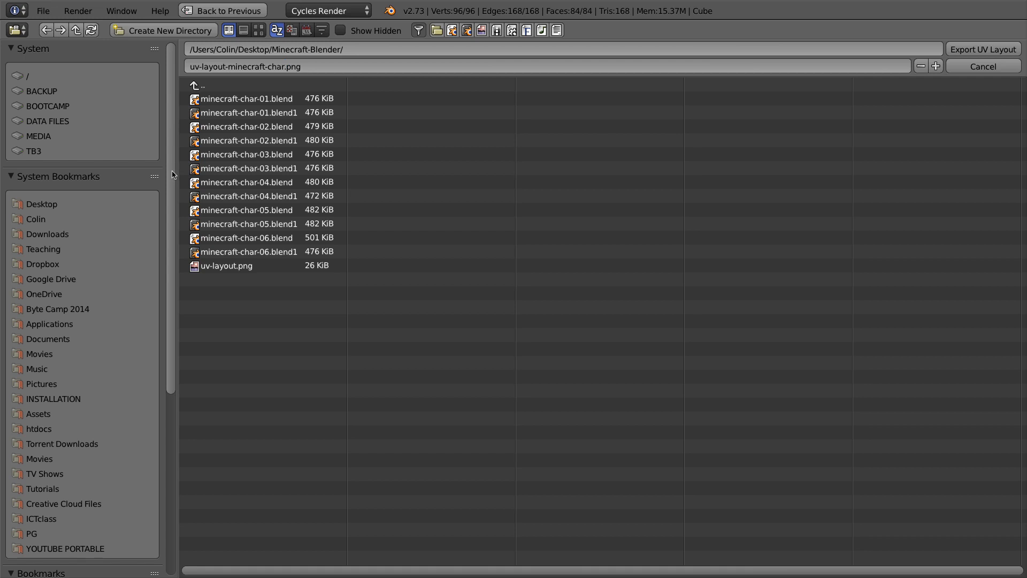
Step: Set the export's fill opacity to 0.00, export the UV layout, and save the project
scroll(175, 176, "down", 5)
scroll(178, 282, "down", 6)
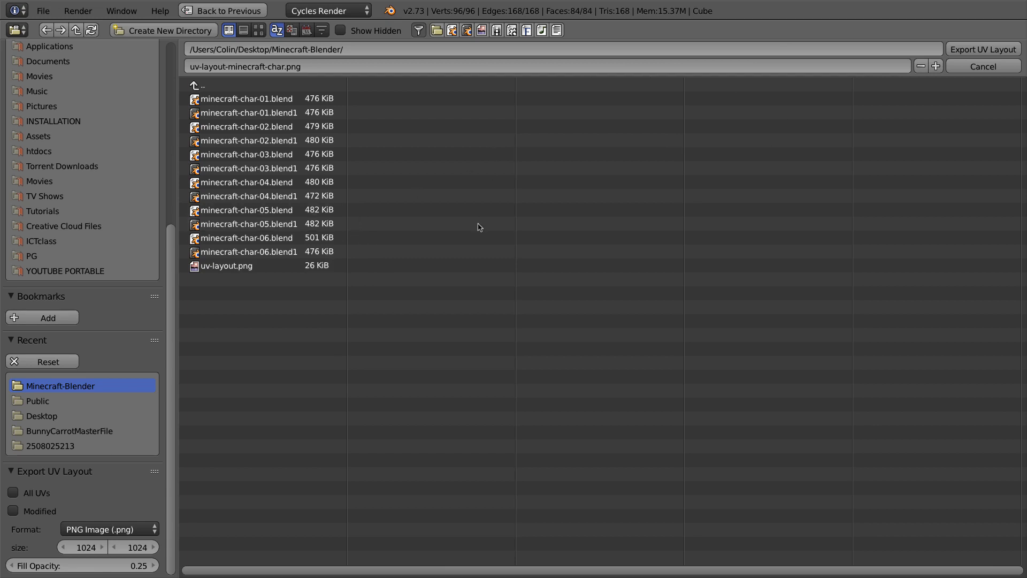
left_click_drag(148, 567, 91, 566)
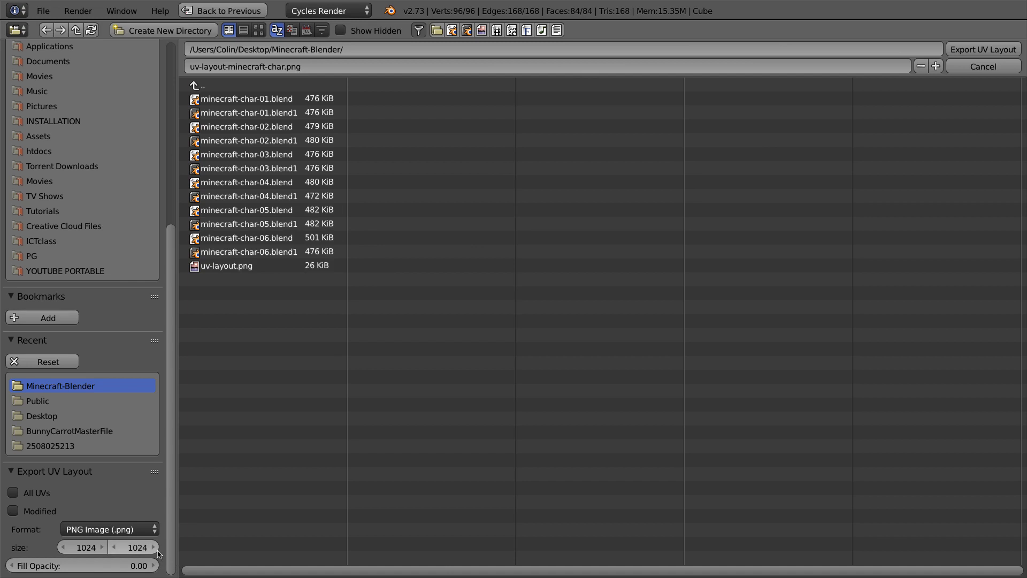
left_click(969, 50)
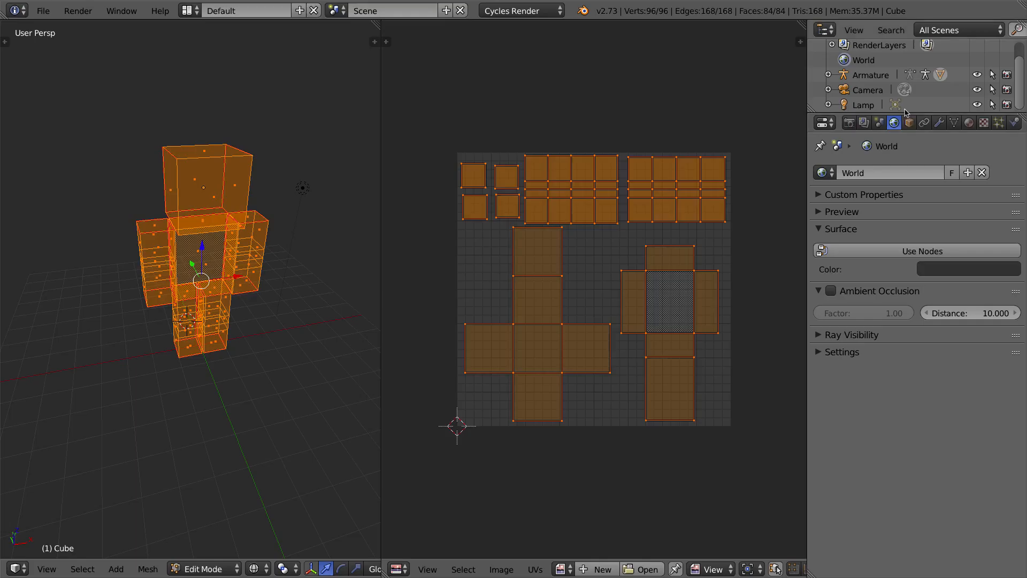
key("super+s")
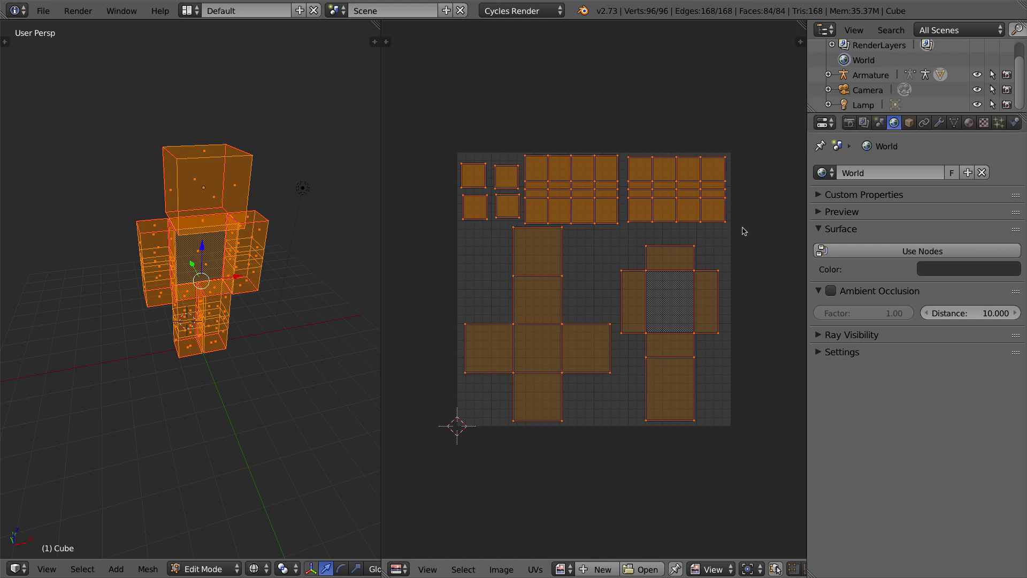
Step: Switch to Photoshop and open uv-layout.png from the Minecraft-Blender folder
key("ctrl+Right")
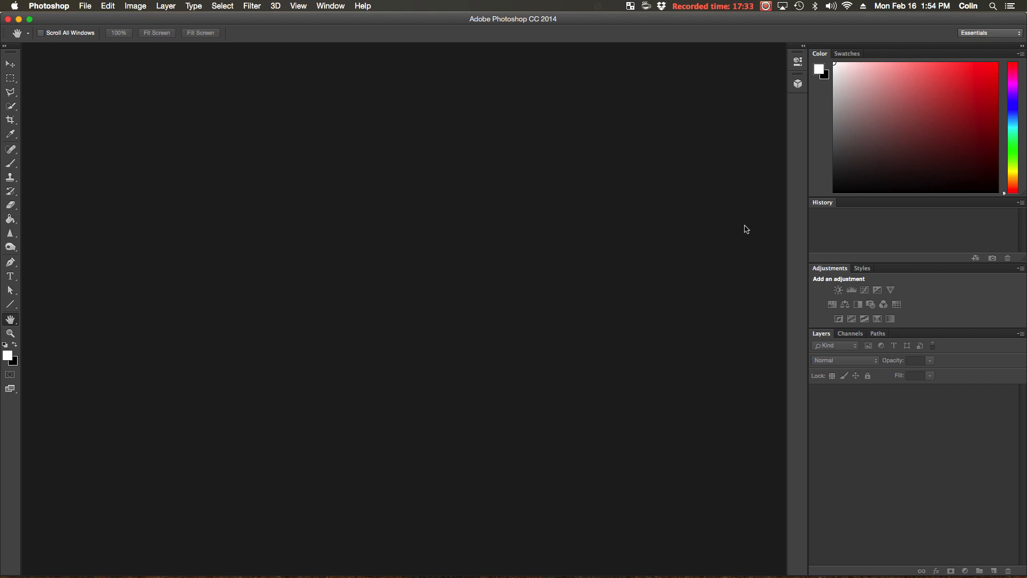
left_click(83, 6)
left_click(96, 33)
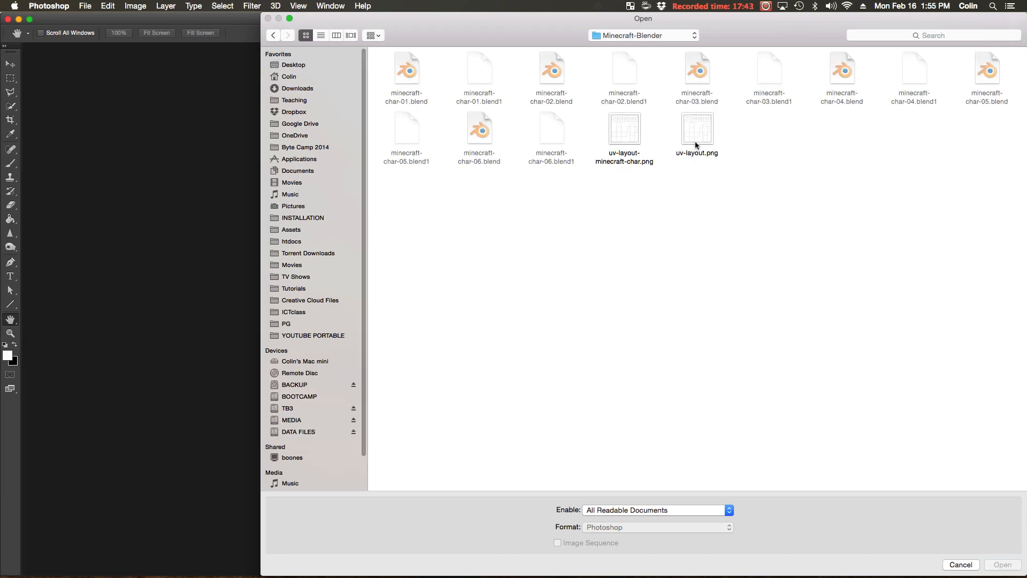
left_click(696, 140)
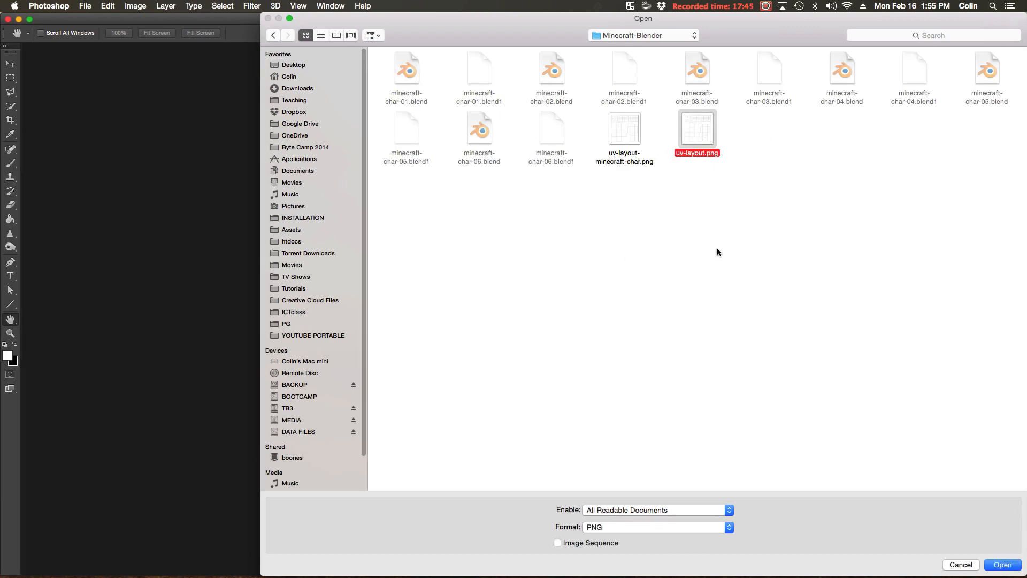
left_click(1002, 565)
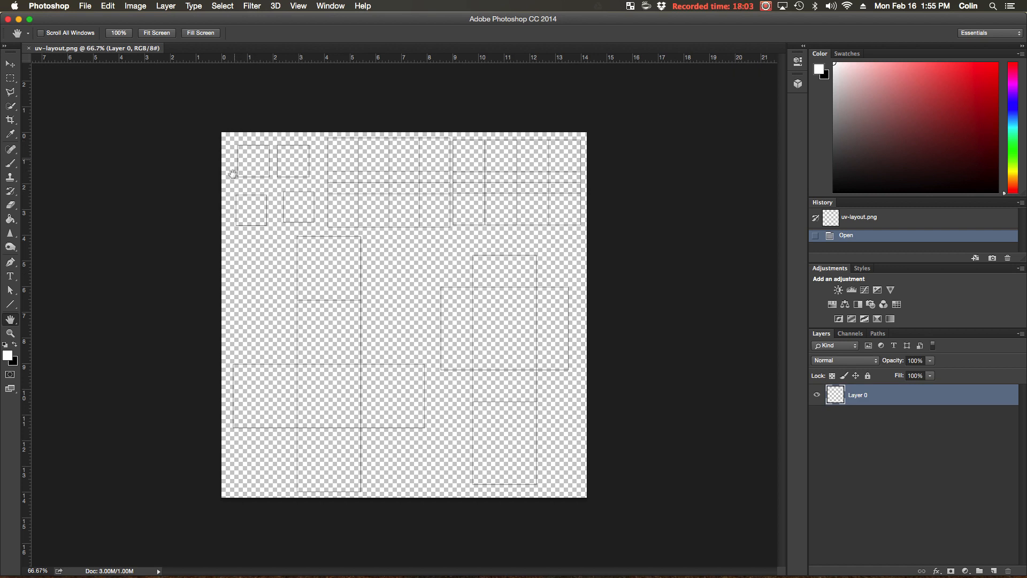
Step: Examine the outlines of the head island in the UV layout image up close at 300%
key("super+equal")
key("super+equal")
key("super+equal")
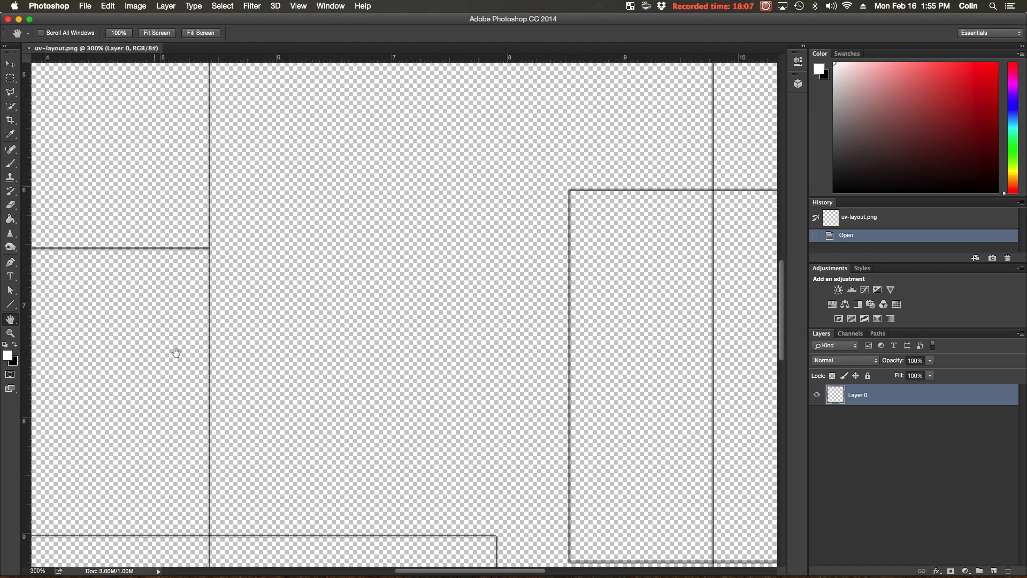
left_click_drag(146, 257, 376, 229)
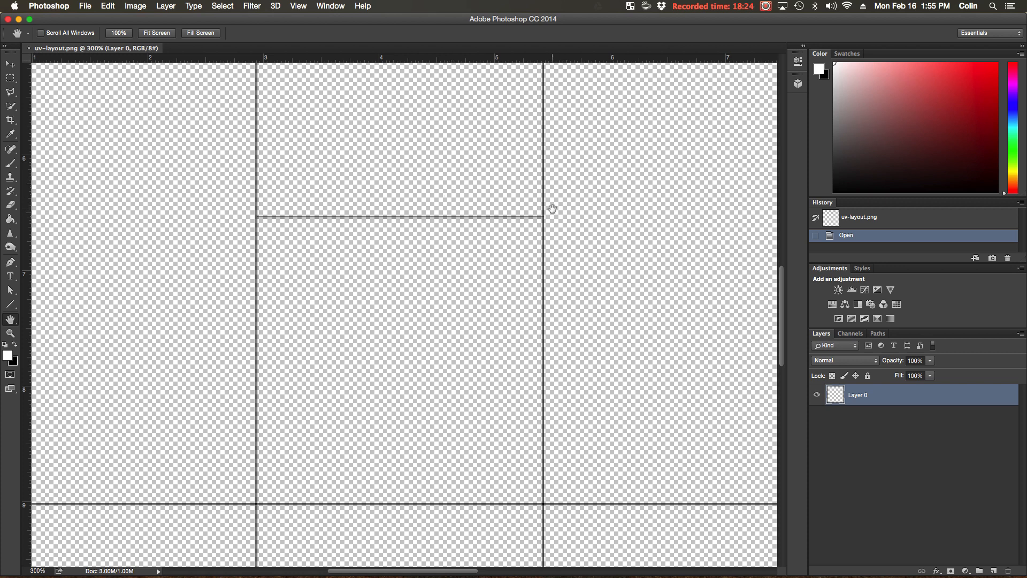
key("super+minus")
key("super+minus")
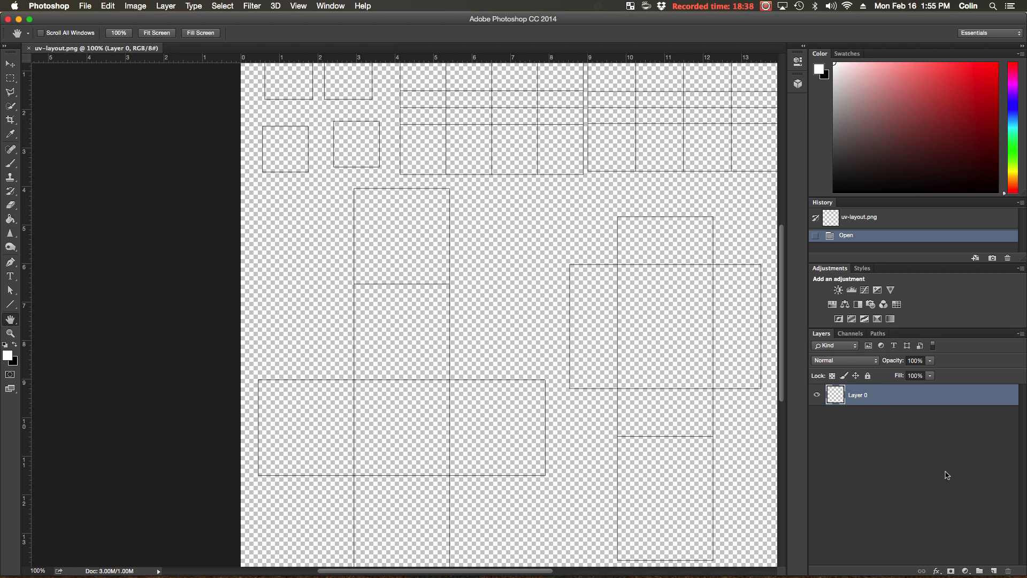
Step: Rename the layer holding the UV layout lines to "UV Map"
double_click(860, 395)
type("UV Map")
key("Return")
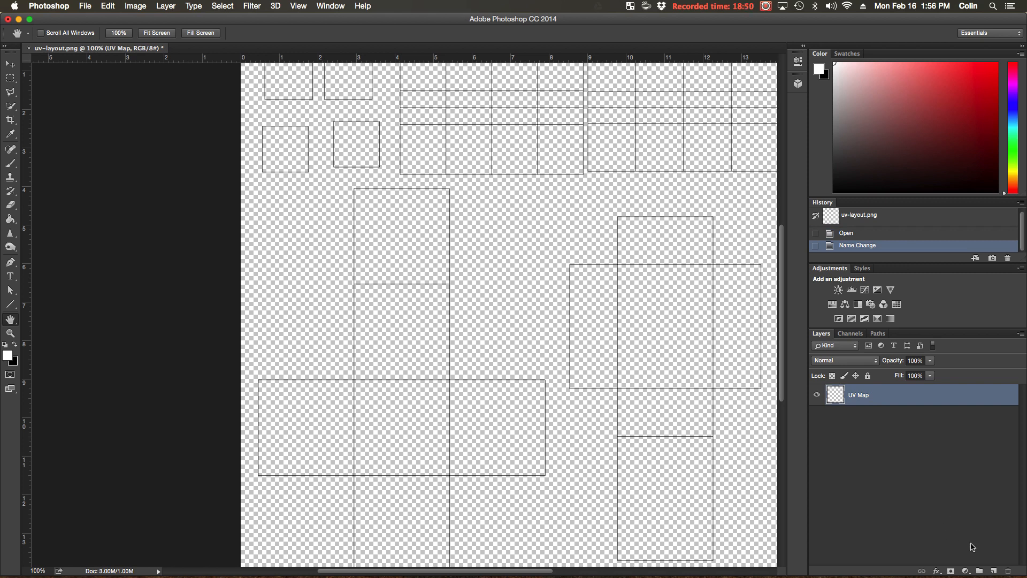
Step: Add a new layer, place it beneath the UV Map layer, and name it "skin"
left_click(993, 572)
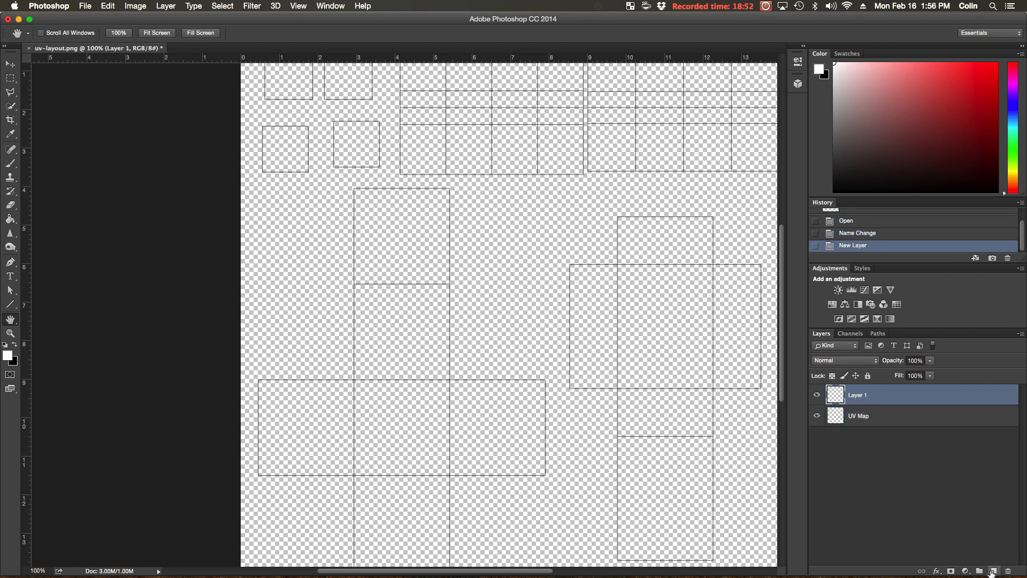
left_click_drag(835, 394, 868, 426)
double_click(860, 416)
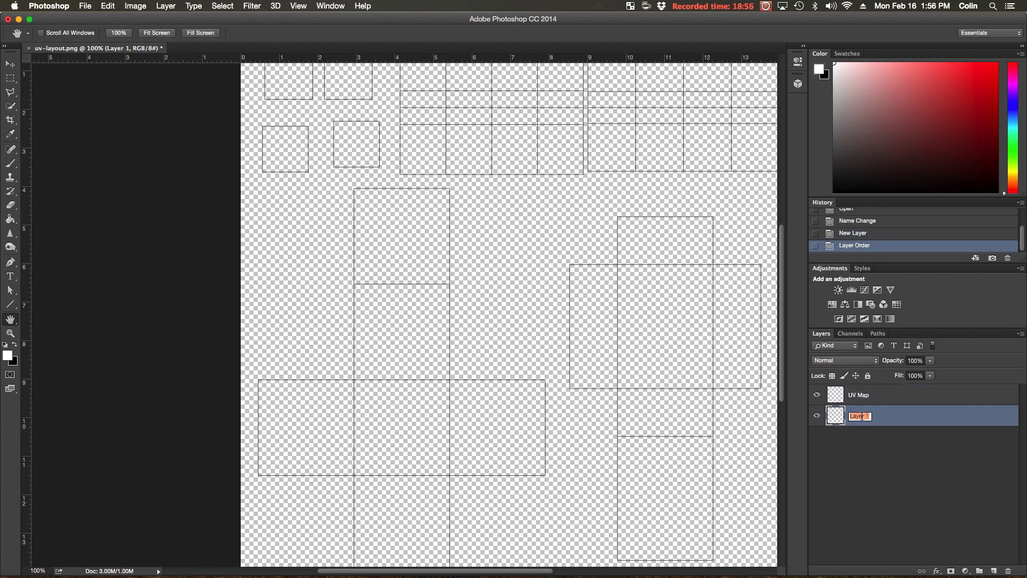
type("skin")
key("Return")
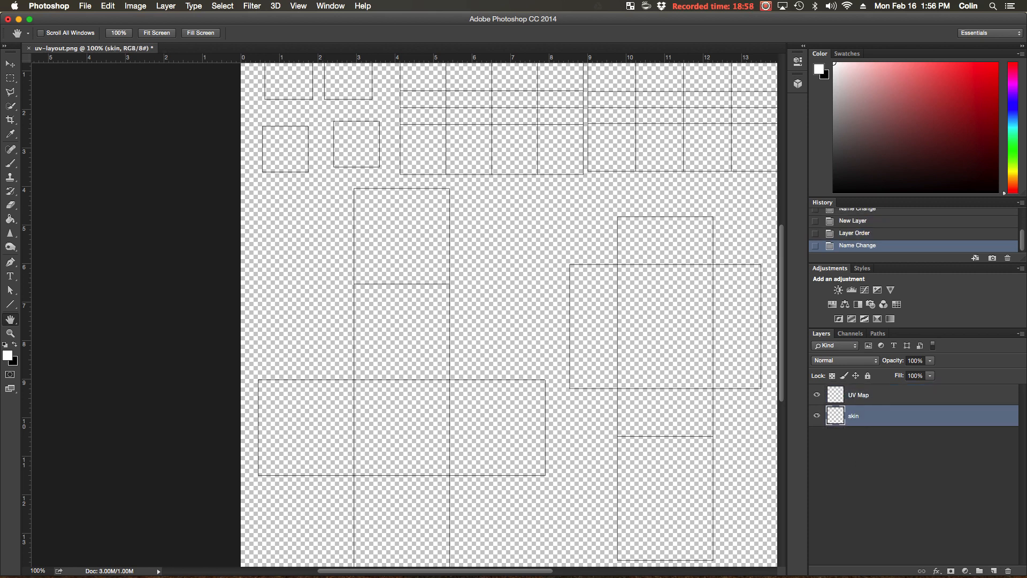
Step: Set the foreground colour to the tan skin tone #d8a14b
left_click(8, 356)
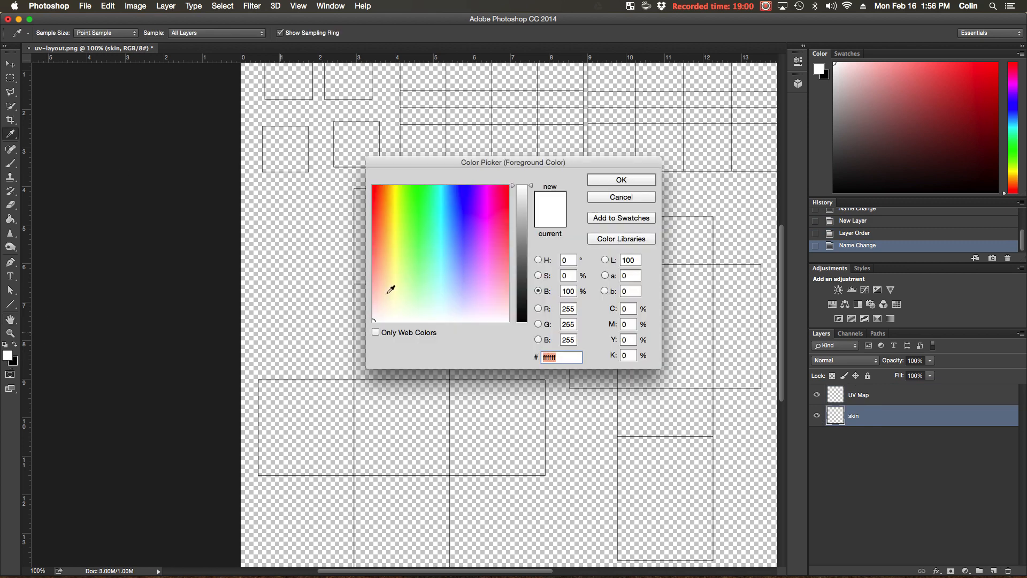
mouse_move(408, 200)
left_mouse_down()
mouse_move(383, 198)
mouse_move(390, 242)
mouse_move(389, 203)
left_mouse_up()
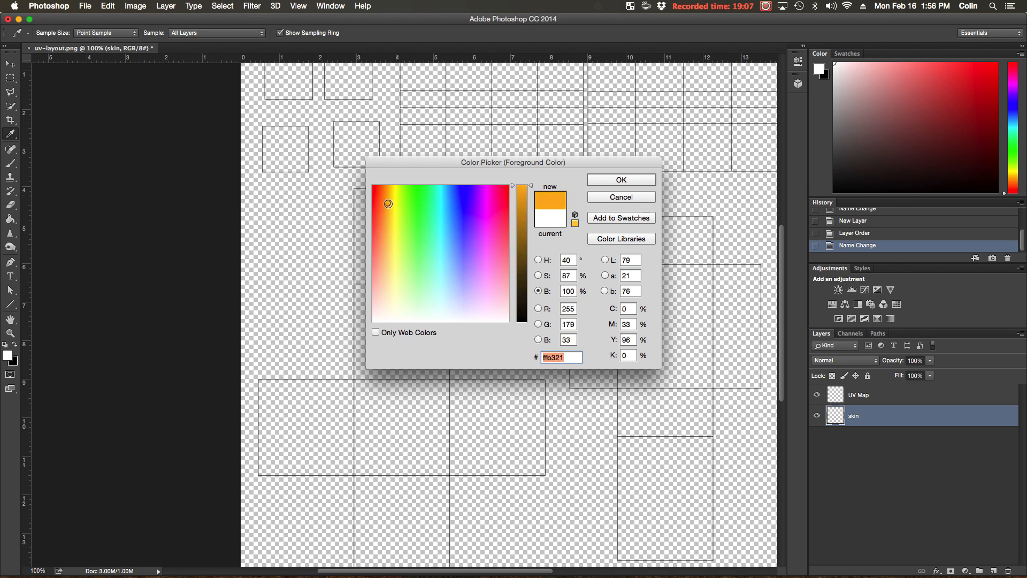
left_click(546, 276)
left_click_drag(531, 207, 531, 216)
left_click(386, 188)
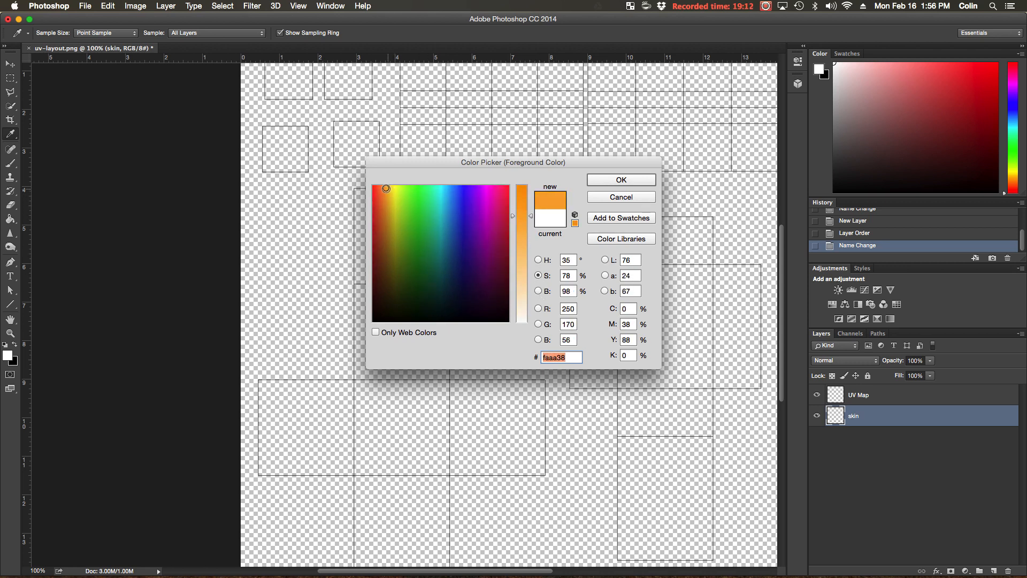
left_click_drag(531, 218, 530, 259)
left_click(538, 291)
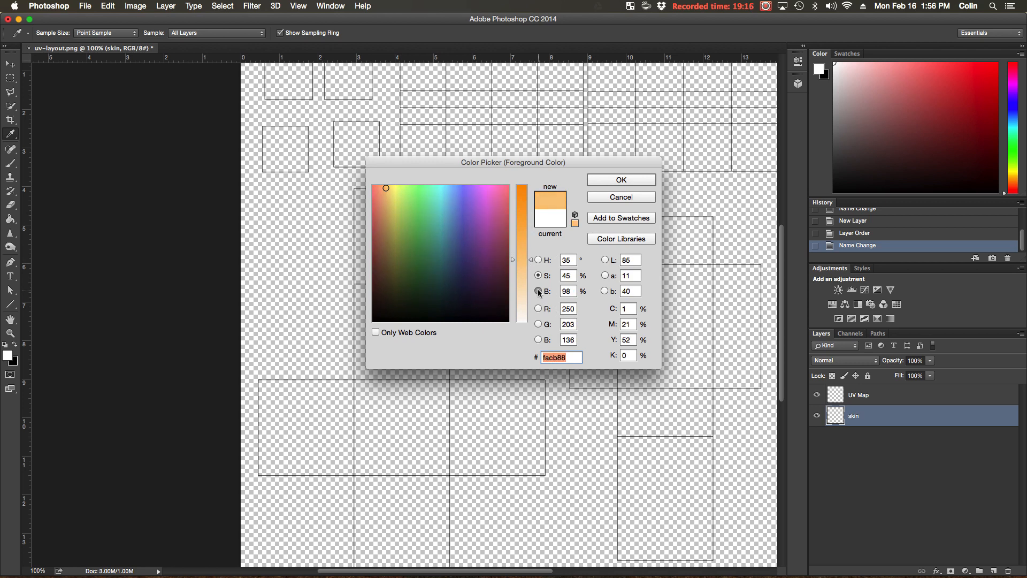
left_click_drag(531, 190, 530, 207)
left_click(387, 234)
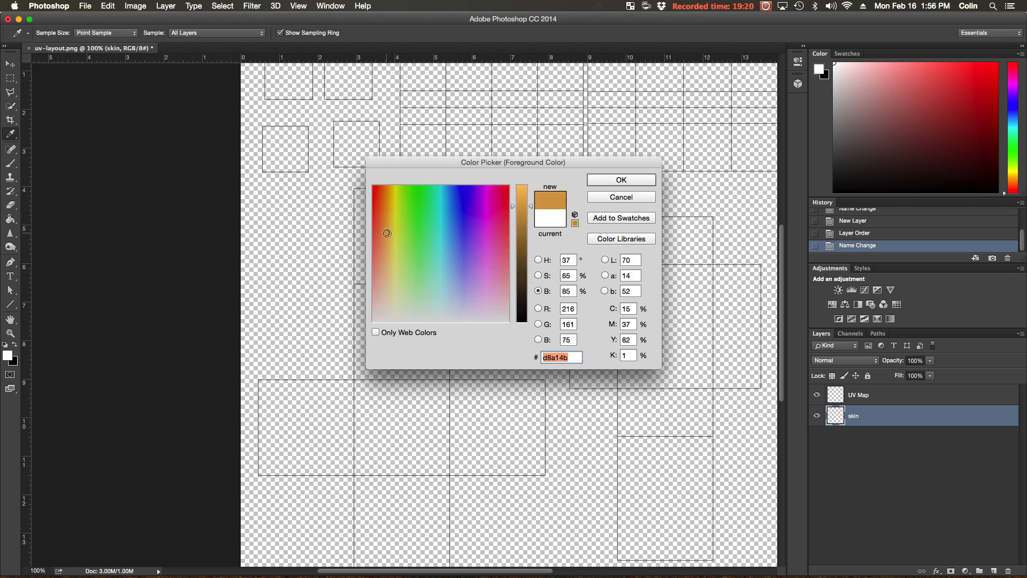
left_click(600, 180)
Step: Select the whole cross-shaped head island slightly beyond its outlines and fill it with the skin tone on the skin layer
key("h")
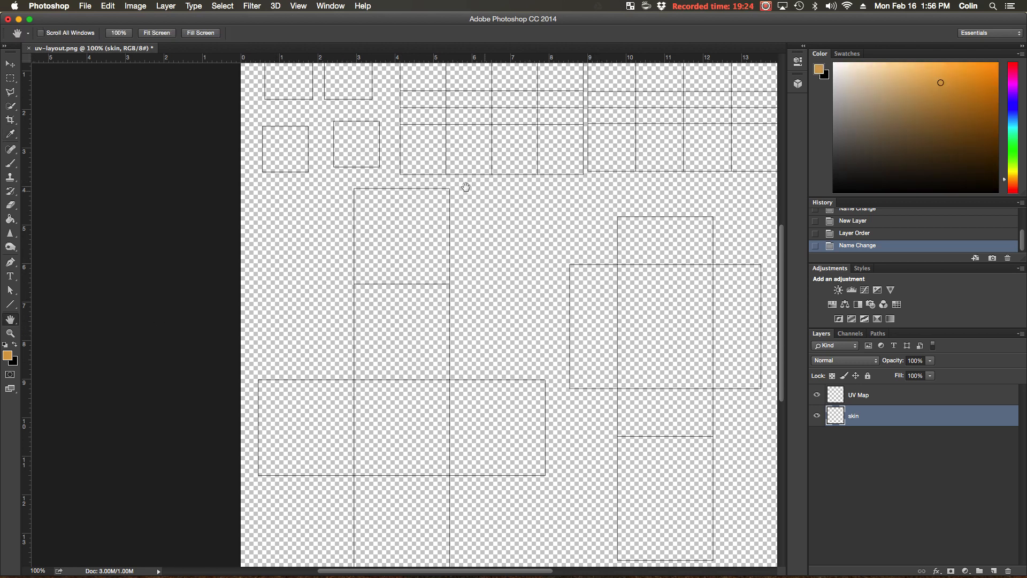
left_click_drag(468, 184, 430, 223)
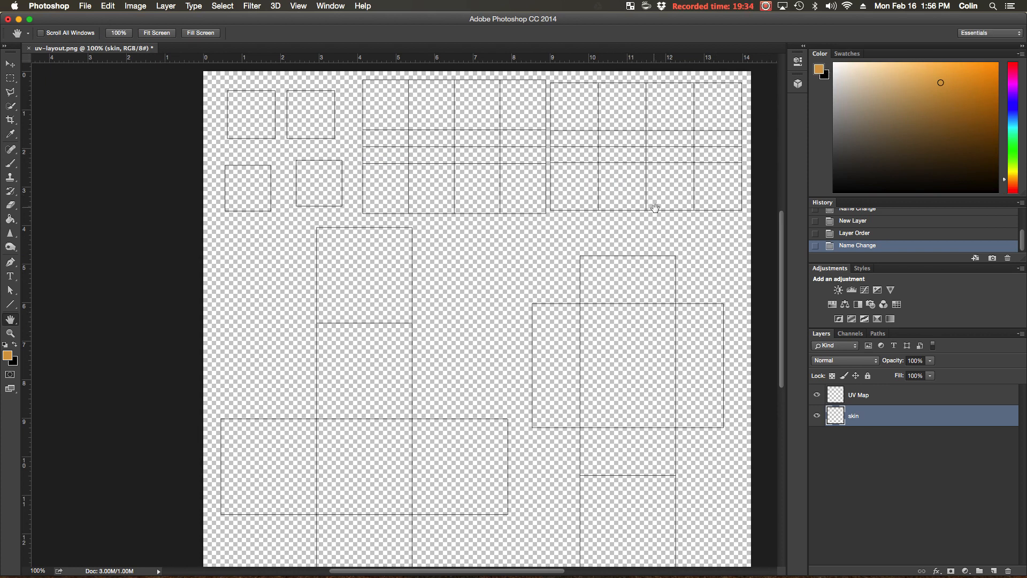
left_click_drag(452, 304, 457, 212)
left_click(10, 78)
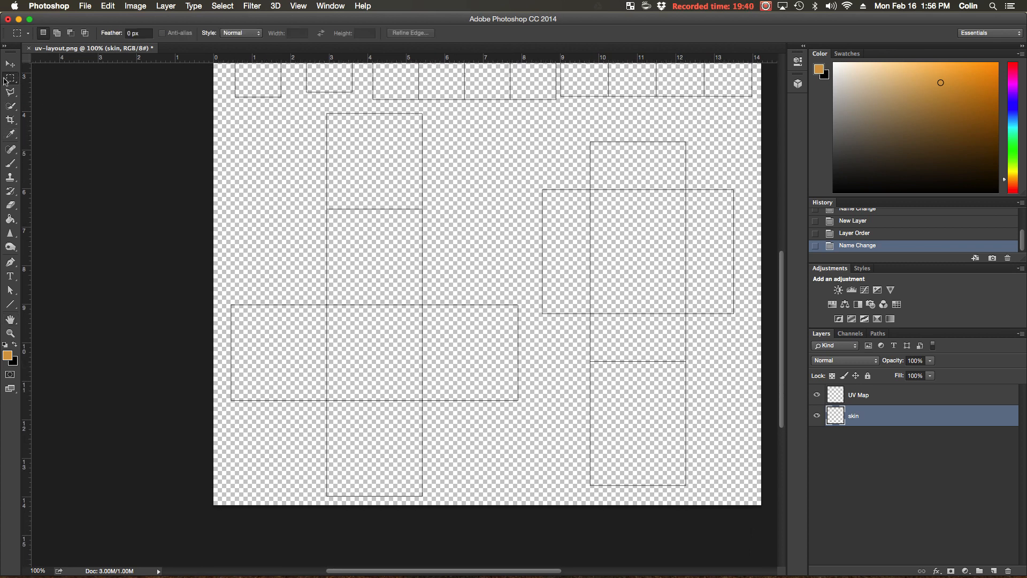
left_click_drag(324, 111, 424, 498)
left_click_drag(229, 303, 519, 401)
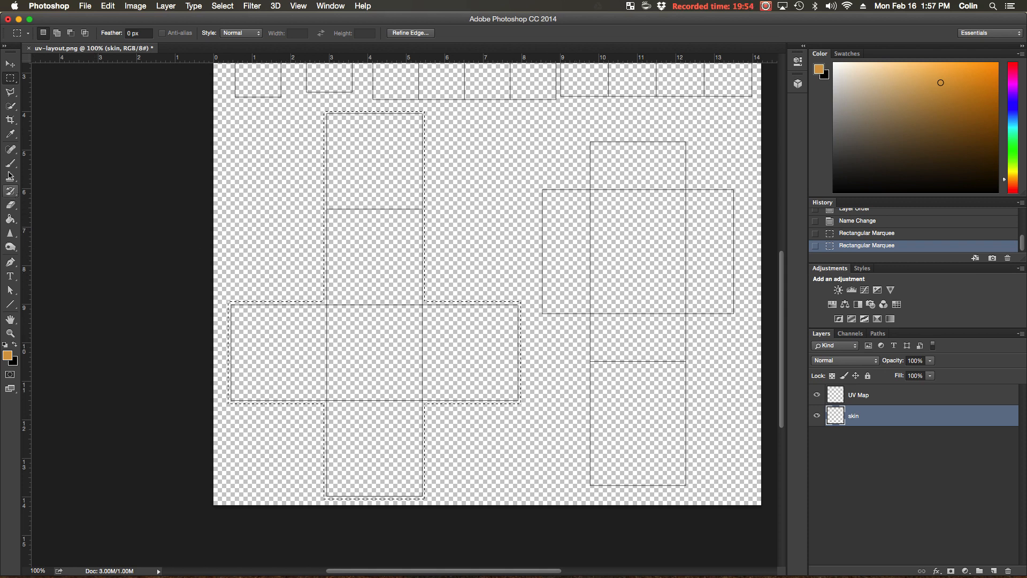
left_click_drag(10, 218, 32, 226)
left_click(382, 226)
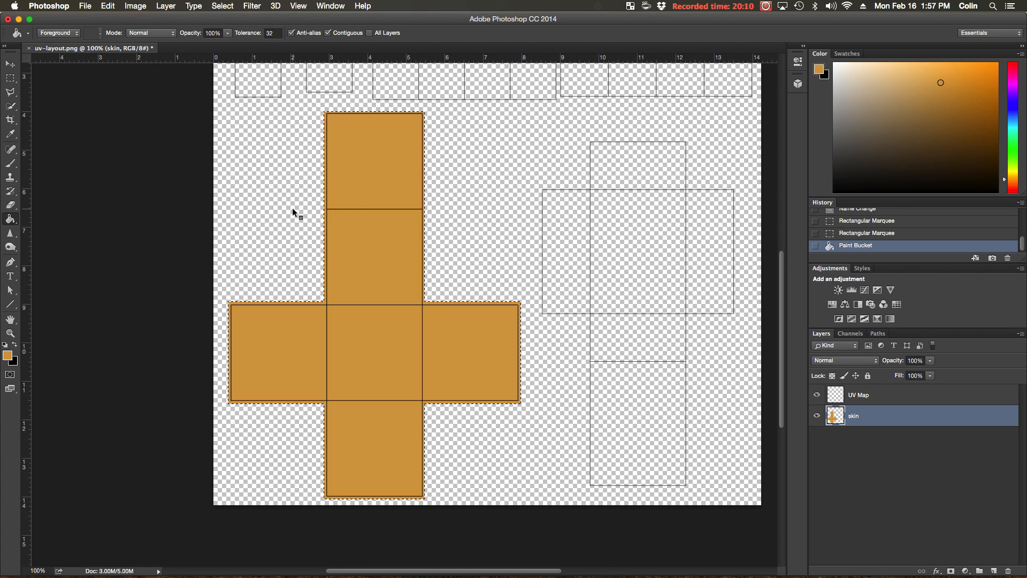
Step: Switch to Blender, turn on UV and mesh selection sync, and check which body parts the first limb island's bottom-row faces belong to
key("ctrl+Left")
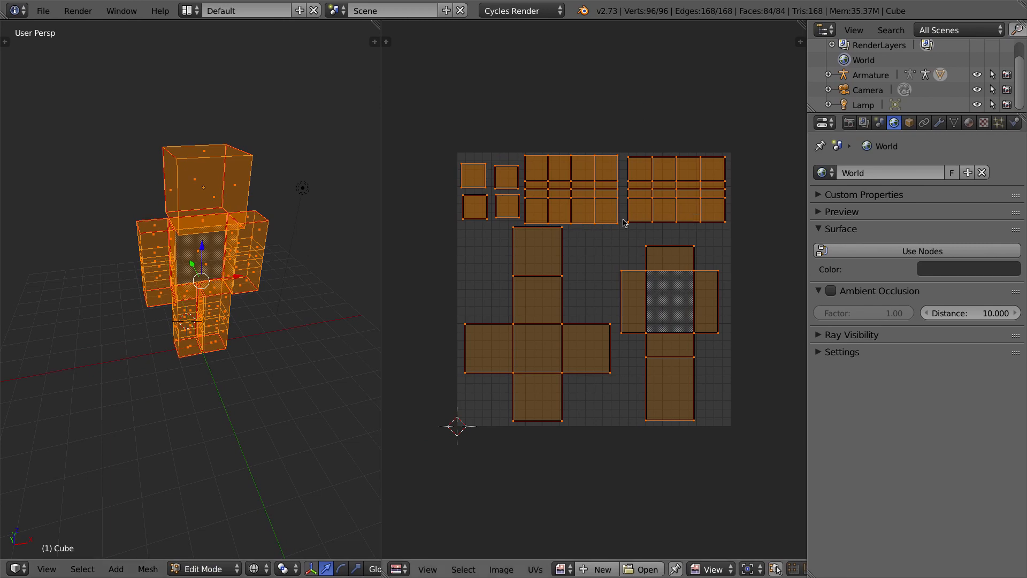
scroll(701, 570, "down", 5)
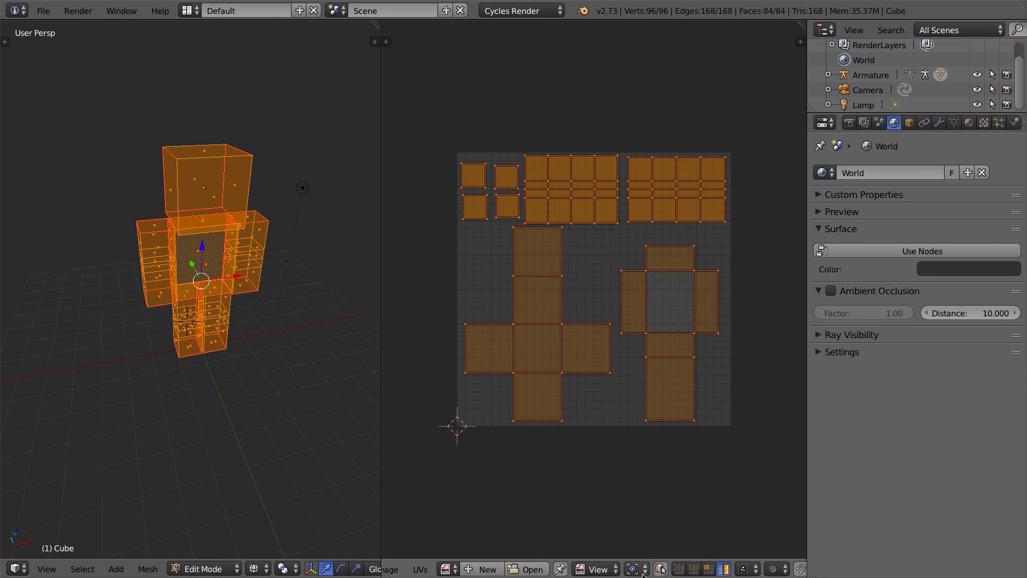
left_click(661, 570)
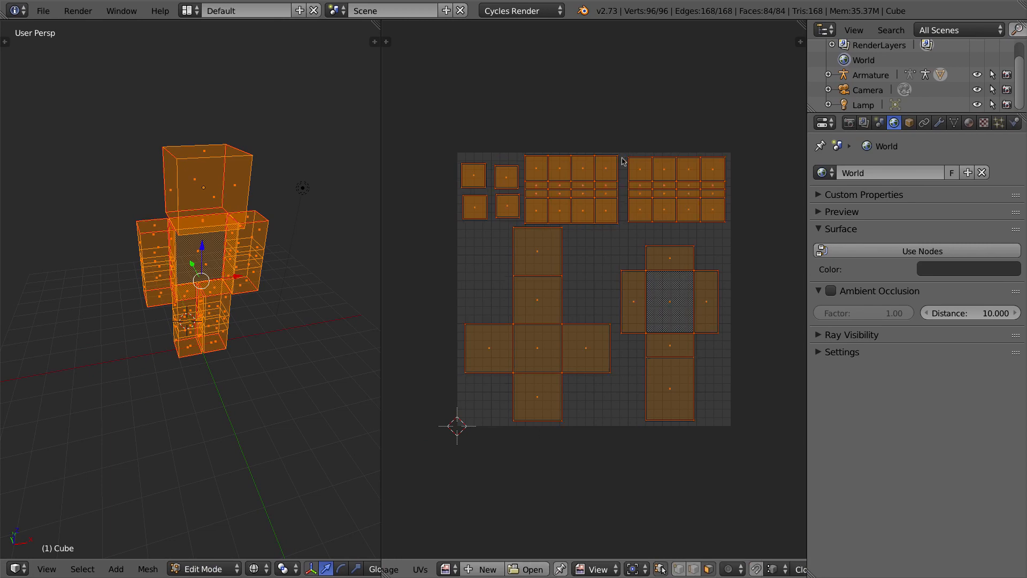
left_click(537, 217)
left_click(558, 212)
left_click(569, 210)
left_click(596, 211)
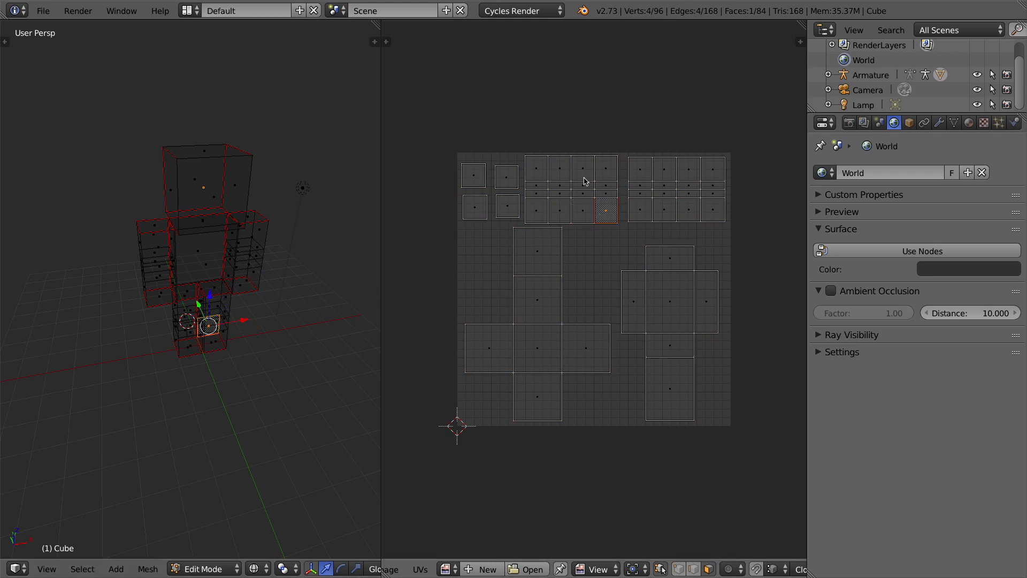
Step: Check on the model which body parts the bottom-row faces of the second limb island belong to
left_click(648, 209)
left_click(670, 212)
left_click(688, 210)
left_click(716, 213)
left_click(689, 213)
left_click(661, 212)
left_click(640, 211)
left_click(662, 212)
left_click(712, 212)
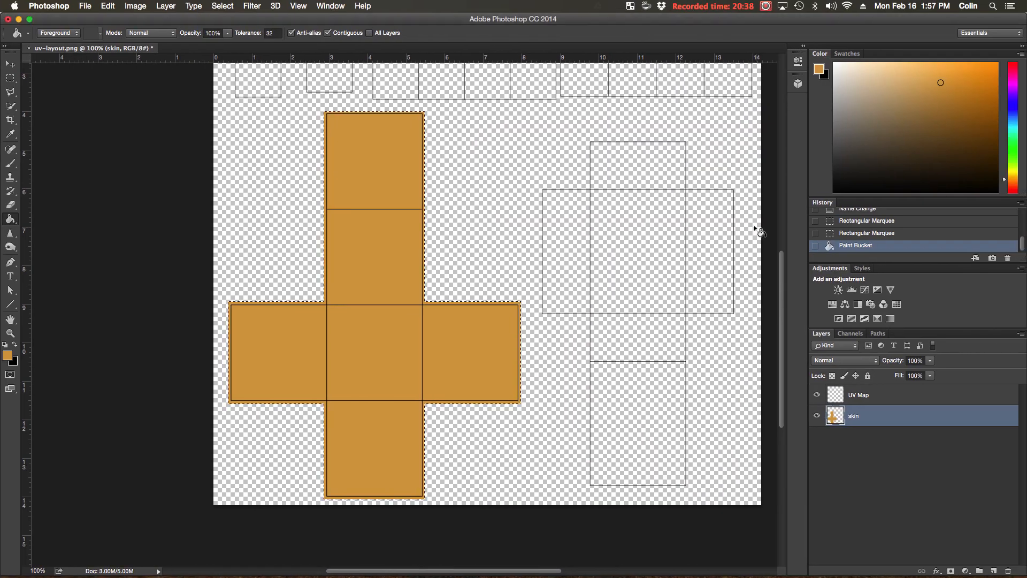
Step: Switch back to Photoshop and fill the lower half of the arm island's bottom row with the skin tone
left_click_drag(576, 125, 473, 263)
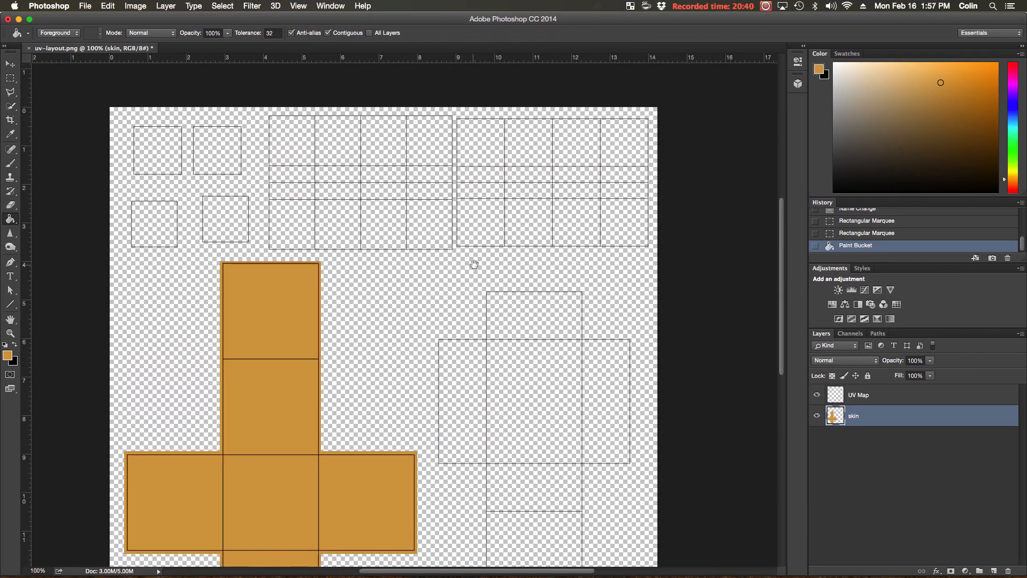
left_click(10, 79)
mouse_move(456, 219)
left_mouse_down()
mouse_move(562, 252)
mouse_move(650, 247)
left_mouse_up()
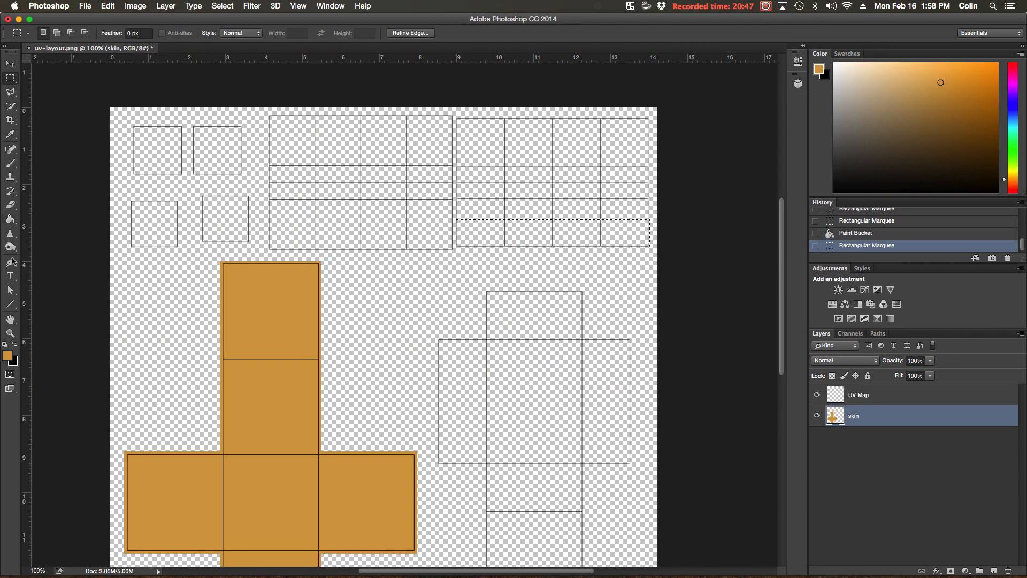
left_click(10, 219)
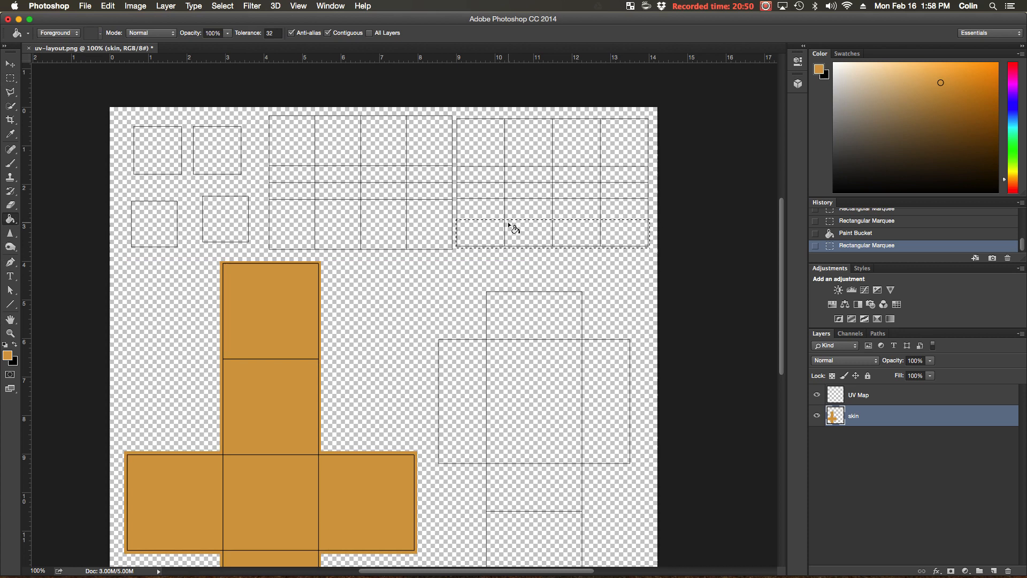
left_click(503, 240)
Step: Fill the torso and arm islands with turquoise and the leg island with blue on a layer named "cloth"
left_click(10, 78)
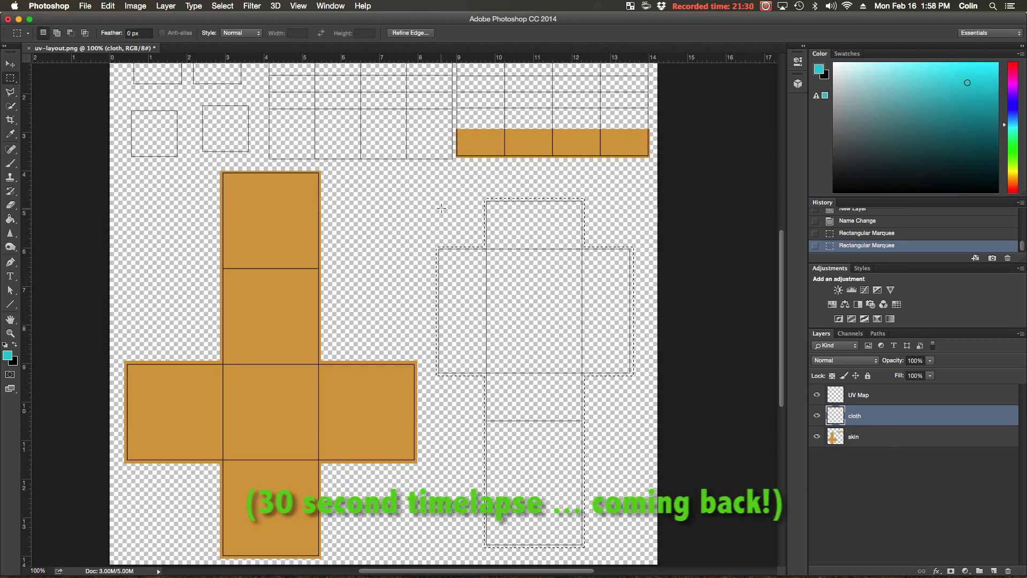
left_click(535, 310)
scroll(441, 267, "up", 5)
left_click(359, 208)
left_click(552, 201)
Step: Select the small square island for the end of the hand and fill it with the skin colour
left_click(854, 437)
left_click(855, 415)
left_click_drag(125, 151, 182, 204)
left_click(10, 219)
left_click(155, 178)
Step: Add a new layer named "hair" and choose dark brown as the painting colour
scroll(406, 342, "down", 5)
left_click(994, 571)
double_click(854, 436)
type("hair")
left_click(998, 141)
Step: Brush dark brown hair over the head island and clear the excess paint outside its outlines on both sides
left_click(54, 34)
mouse_move(261, 308)
left_mouse_down()
mouse_move(232, 381)
mouse_move(367, 339)
left_mouse_up()
left_click_drag(244, 126, 350, 289)
left_click_drag(128, 450, 247, 421)
key("Delete")
left_click_drag(465, 247, 347, 317)
key("Delete")
key("super+d")
left_click_drag(258, 321, 232, 347)
Step: Add a layer named "face" above the hair and paint white eyes on the face at 300% zoom
key("super+plus")
key("super+plus")
left_click(994, 571)
double_click(854, 437)
type("face")
left_click(7, 355)
left_click_drag(288, 228, 321, 239)
left_click_drag(393, 225, 446, 233)
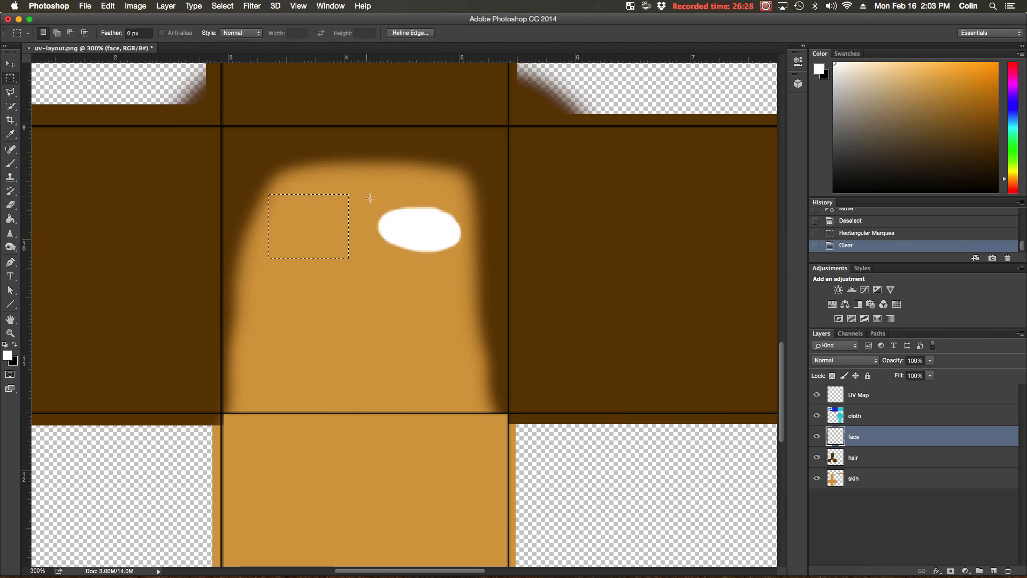
Step: Paste a copy of the white eye for the missing one, pick the iris colour, and rename the layer "eyes"
key("super+v")
key("super+d")
left_click(8, 355)
double_click(857, 436)
type("eyes")
Step: Paint a brown nose outline and a straight mouth line on the face layer
left_click(853, 457)
left_click_drag(346, 227, 376, 221)
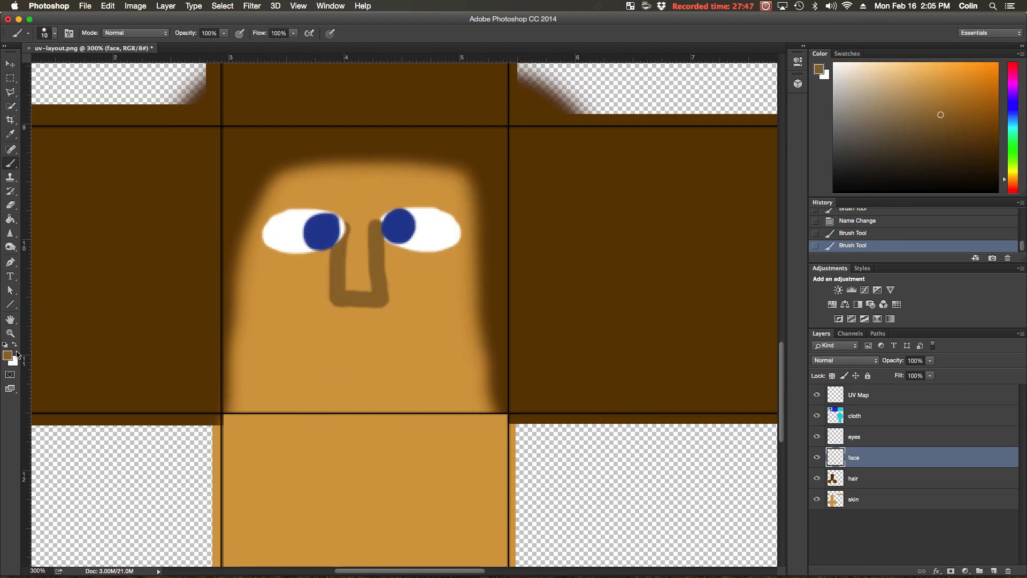
left_click_drag(320, 355, 404, 355)
Step: Choose a darker brown and paint a semi-transparent beard around the mouth and across the jaw
left_click(8, 355)
left_click(621, 179)
left_click_drag(235, 332, 492, 343)
key("super+z")
left_click_drag(214, 412, 497, 428)
left_click_drag(311, 396, 417, 401)
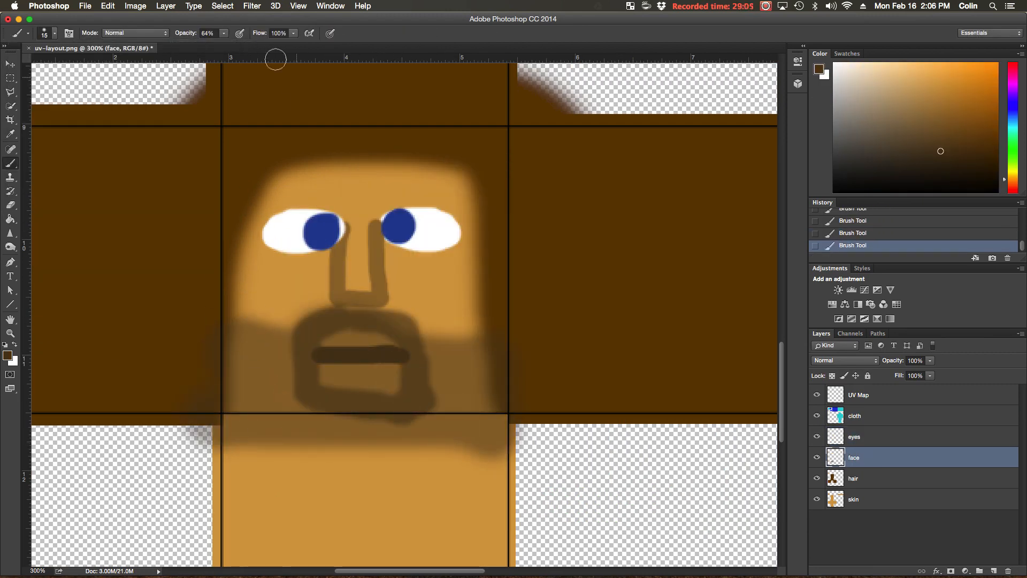
left_click_drag(246, 353, 305, 415)
Step: Paint short strokes beneath both eyes and dark eyebrows above them
left_click_drag(300, 265, 327, 268)
left_click_drag(401, 255, 421, 253)
left_click_drag(276, 201, 343, 200)
left_click_drag(380, 199, 448, 198)
Step: Darken streaks all over the hair layer with the Burn tool at 100% zoom
key("super+minus")
key("super+minus")
left_click(854, 478)
left_click(10, 234)
left_click(10, 246)
mouse_move(348, 259)
left_mouse_down()
mouse_move(348, 282)
mouse_move(396, 293)
left_mouse_up()
left_click_drag(391, 161, 391, 181)
left_click_drag(459, 337, 459, 369)
left_click_drag(268, 321, 268, 348)
Step: Burn shading into the area below the face and the small skin-coloured square on the skin layer
left_click(854, 499)
left_click_drag(335, 411, 334, 489)
scroll(374, 267, "up", 5)
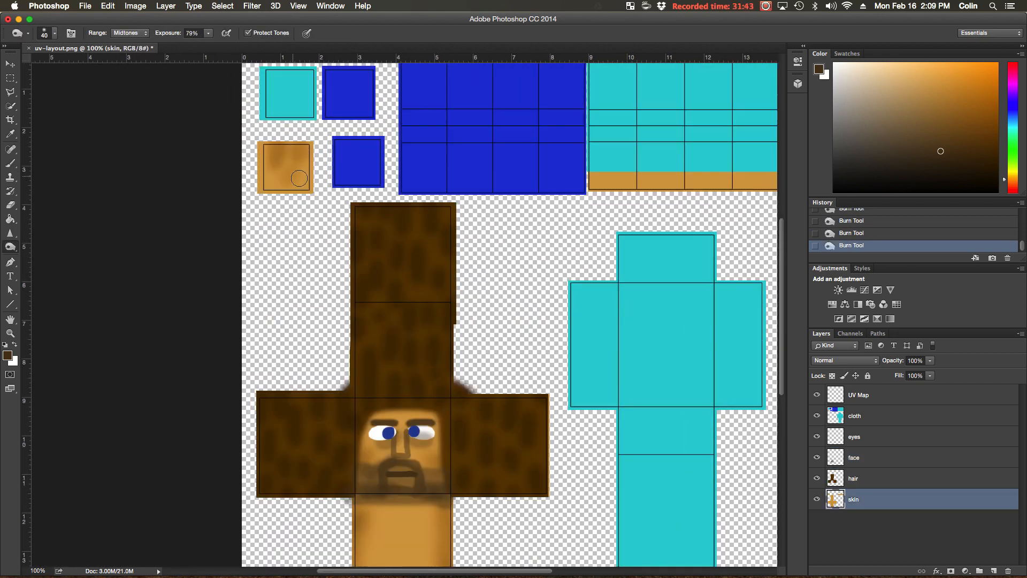
Step: Burn edge shading and fabric folds into the turquoise torso island on the cloth layer
scroll(428, 268, "right", 10)
left_click(855, 415)
left_click_drag(407, 331, 407, 452)
scroll(454, 342, "down", 8)
left_click_drag(495, 330, 495, 447)
left_click_drag(471, 174, 435, 239)
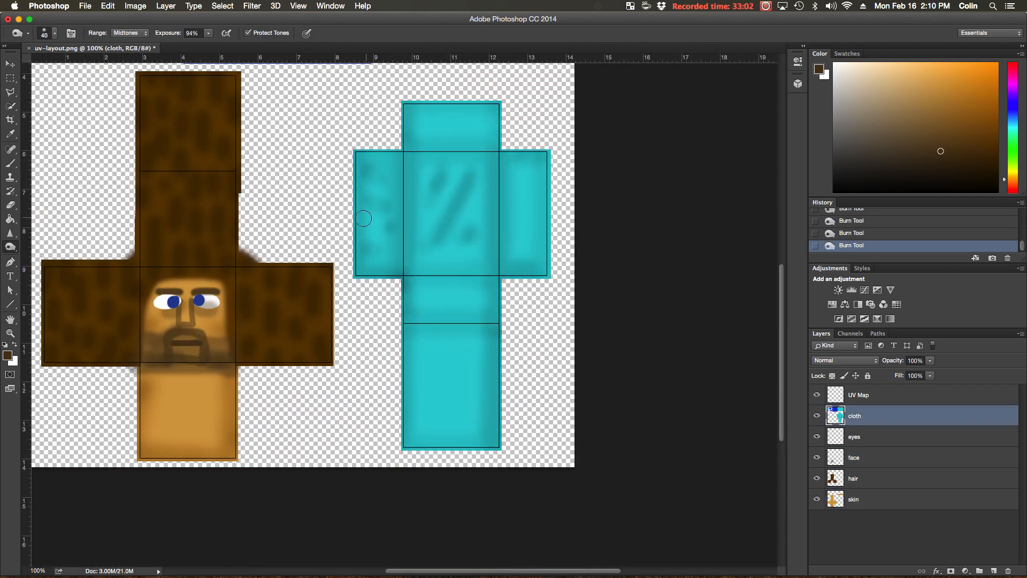
left_click_drag(429, 370, 457, 417)
Step: Paint a blue band across the torso island's waist on the cloth layer, using a rectangular selection and the trousers' sampled blue
scroll(454, 343, "up", 5)
left_click(10, 163)
left_click(10, 78)
left_click_drag(390, 375, 493, 422)
left_click(10, 163)
left_click(268, 133, "alt")
left_click_drag(399, 399, 484, 399)
left_click_drag(389, 356, 493, 374)
mouse_move(396, 374)
left_mouse_down()
mouse_move(454, 370)
mouse_move(438, 431)
mouse_move(484, 431)
left_mouse_up()
right_click(396, 432)
key("super+d")
left_click_drag(489, 384, 492, 420)
Step: Paint a round neck patch in a sampled skin colour on the upper face of the torso island
left_click(10, 246)
left_click(10, 163)
left_click_drag(436, 222, 452, 241)
left_click(69, 126, "alt")
left_click(440, 227)
Step: Set the Burn range to Highlights and darken the face edges of the blue leg island
scroll(268, 200, "up", 2)
scroll(268, 200, "up", 5)
left_click(130, 33)
left_click_drag(355, 149, 355, 274)
left_click_drag(220, 147, 219, 274)
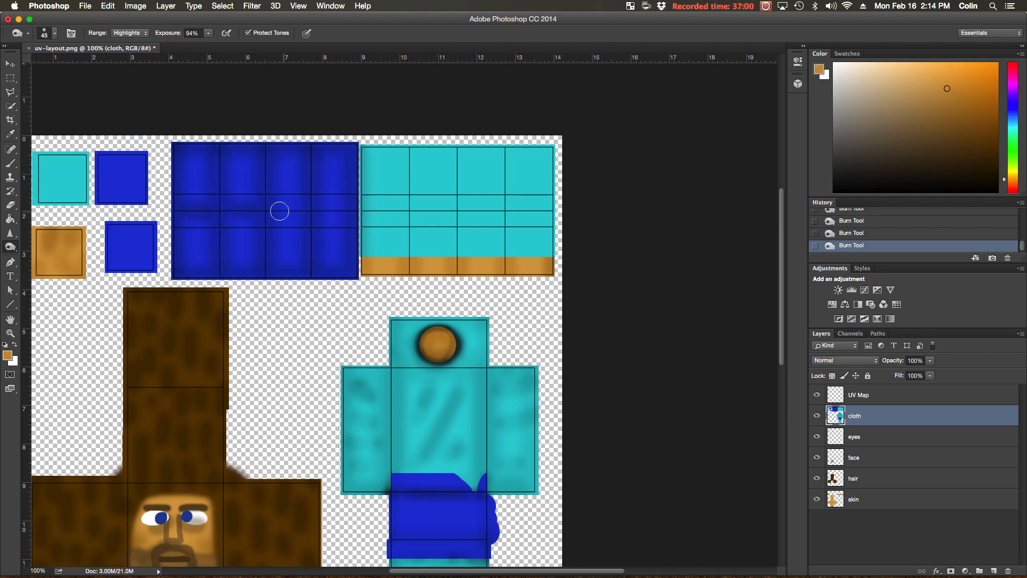
Step: Set the Burn range to Midtones and shade the turquoise arm island and the small turquoise and blue squares
left_click(130, 33)
left_click_drag(379, 181, 388, 161)
left_click_drag(471, 169, 520, 187)
key("super+z")
left_click_drag(40, 158, 83, 200)
left_click_drag(110, 268, 151, 265)
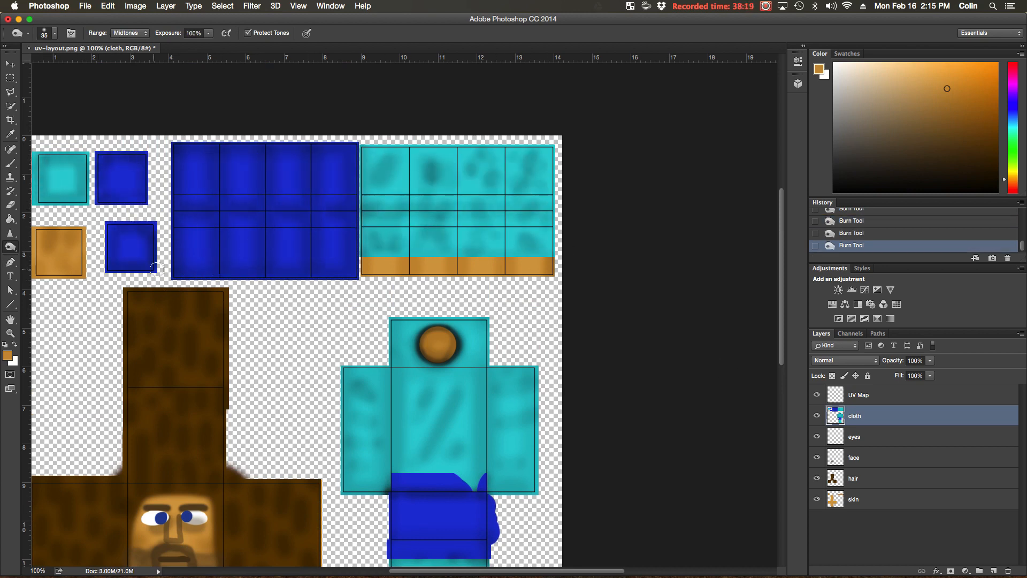
Step: Reduce the brush size and burn narrow finger streaks into the hand square on the skin layer
left_click(854, 499)
key("bracketleft")
key("bracketleft")
key("bracketleft")
key("bracketleft")
left_click_drag(50, 232, 50, 244)
Step: Set the Burn range to Highlights and step back through the last three edits
scroll(205, 320, "down", 3)
left_click(130, 34)
key("alt+super+z")
key("alt+super+z")
key("alt+super+z")
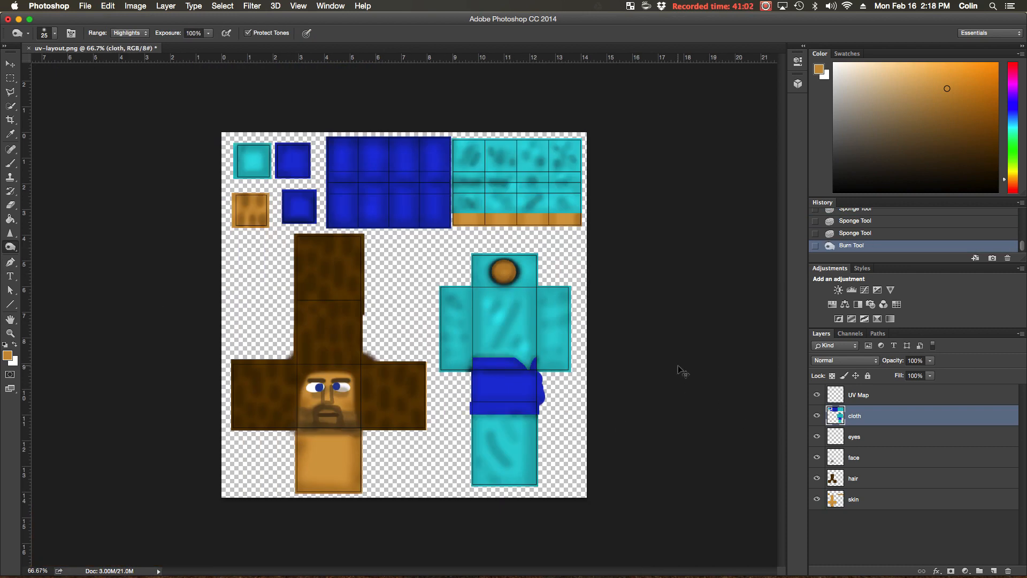
Step: Save the layered image as uv-layout.psd in the Minecraft-Blender folder in Photoshop format with Maximize Compatibility on
key("super+shift+s")
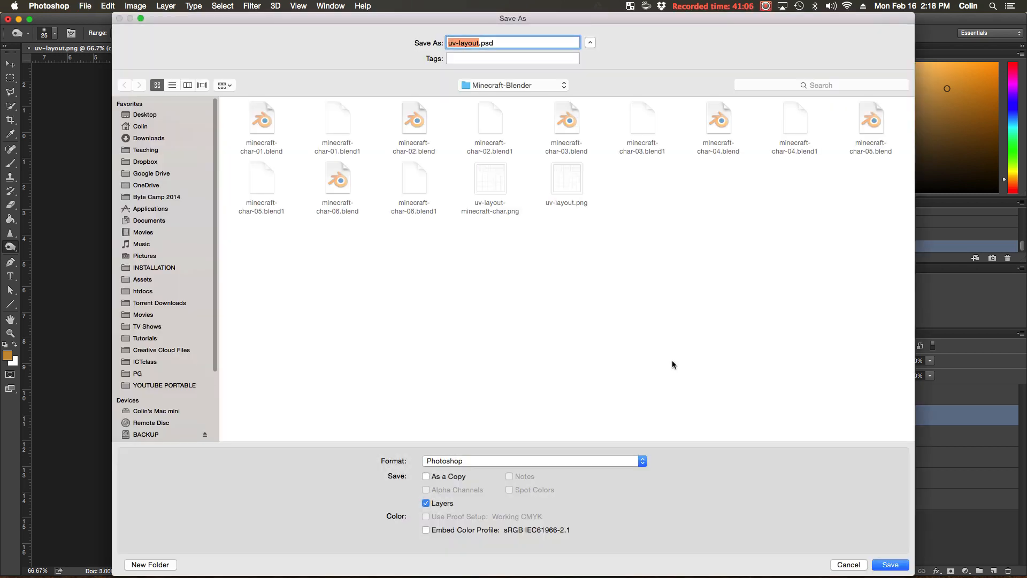
left_click_drag(915, 401, 803, 384)
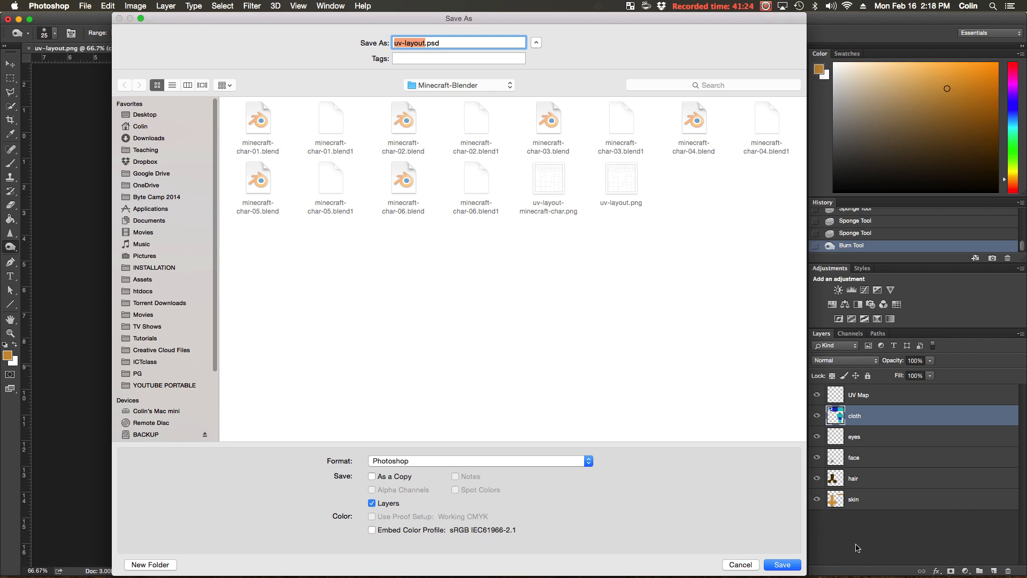
left_click(787, 566)
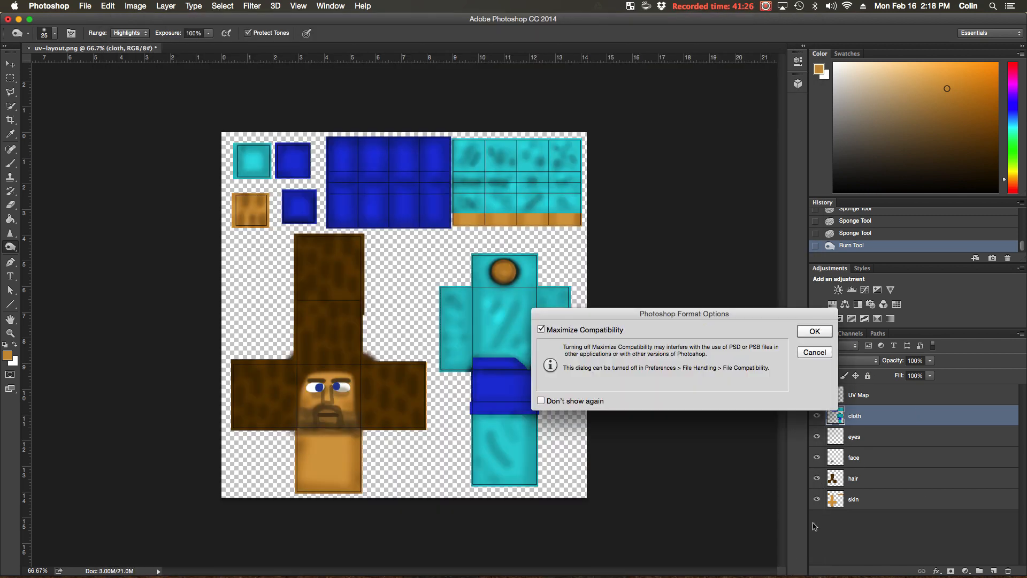
left_click(814, 331)
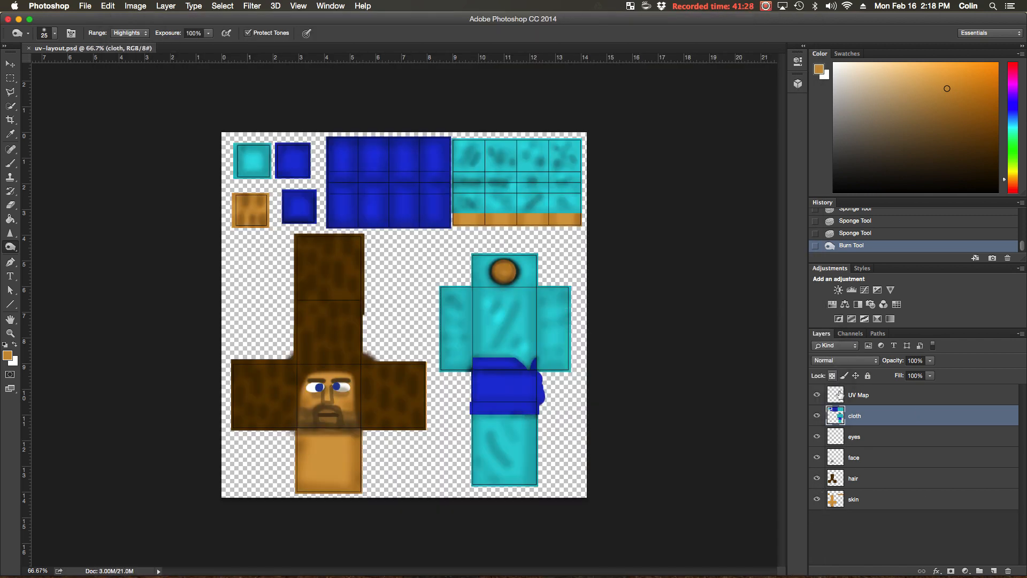
Step: Check the painted texture with the UV Map layer's lines hidden, then restore them
left_click(817, 396)
left_click(817, 395)
Step: Review the Dodge, Burn and Sponge tools and the Burn tool's range options
left_click(11, 248)
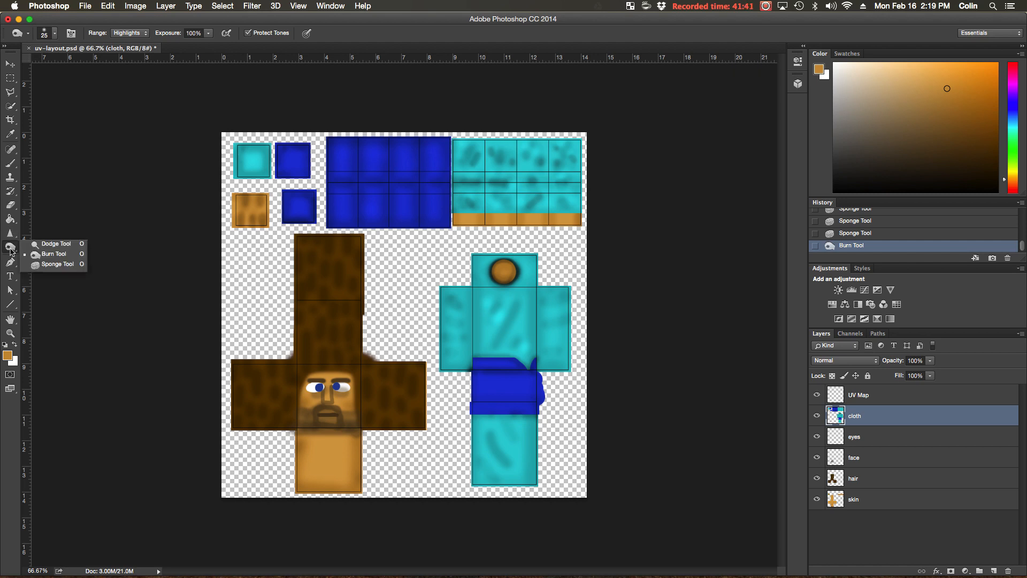
left_click(53, 254)
left_click(127, 33)
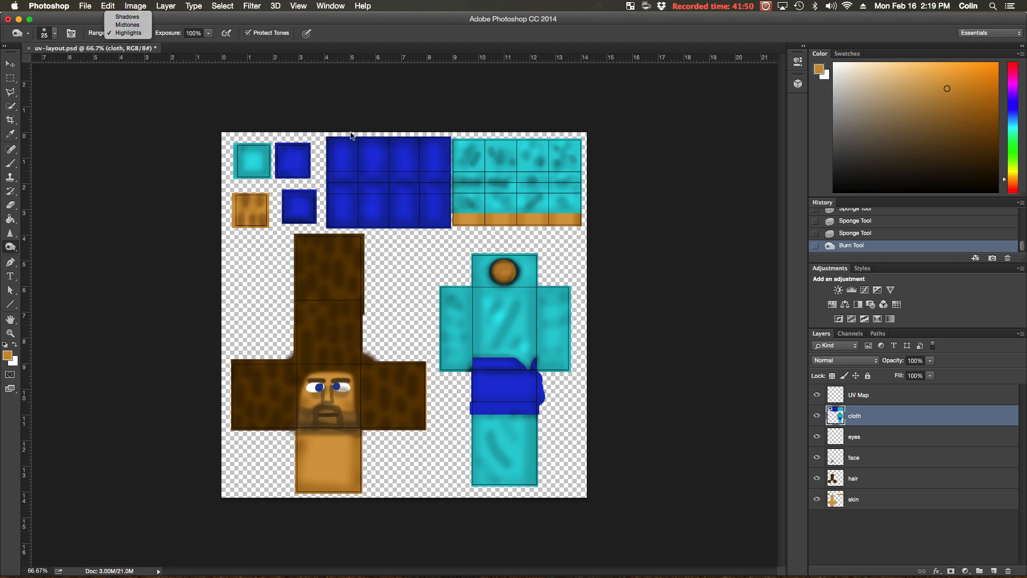
left_click(351, 115)
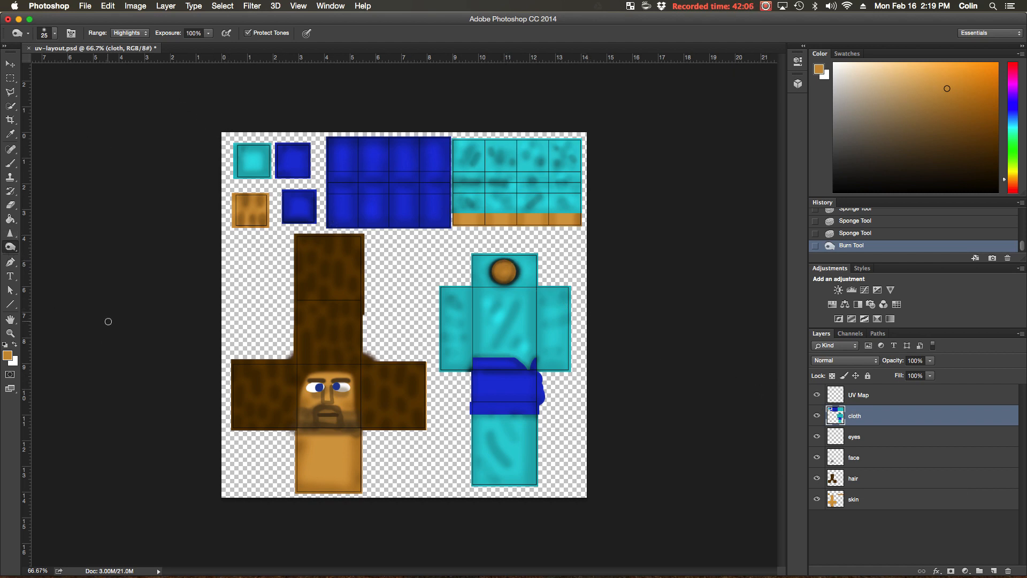
key("h")
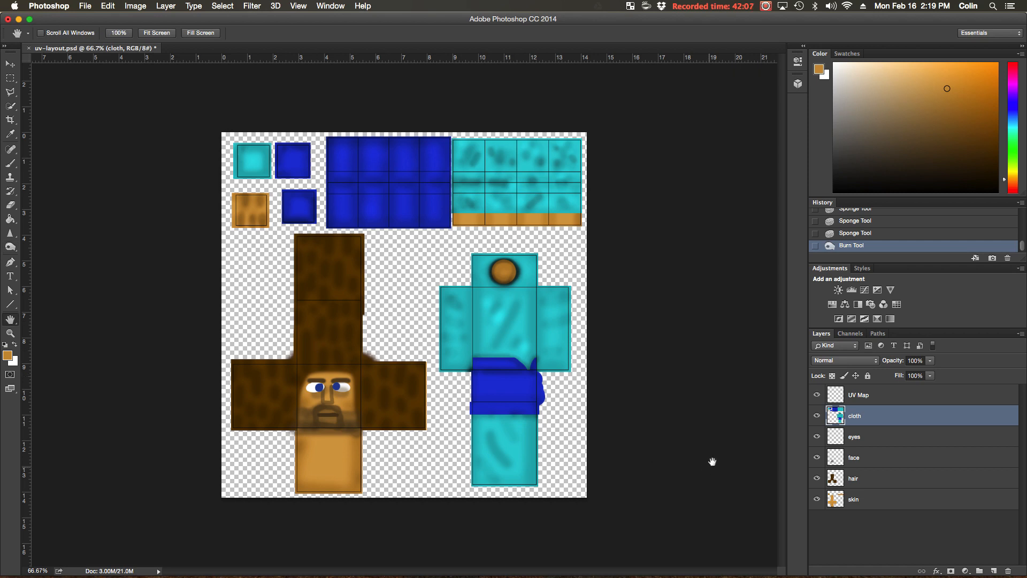
Step: Duplicate the cloth, eyes, face, hair and skin layers within uv-layout.psd
left_click(880, 501, "shift")
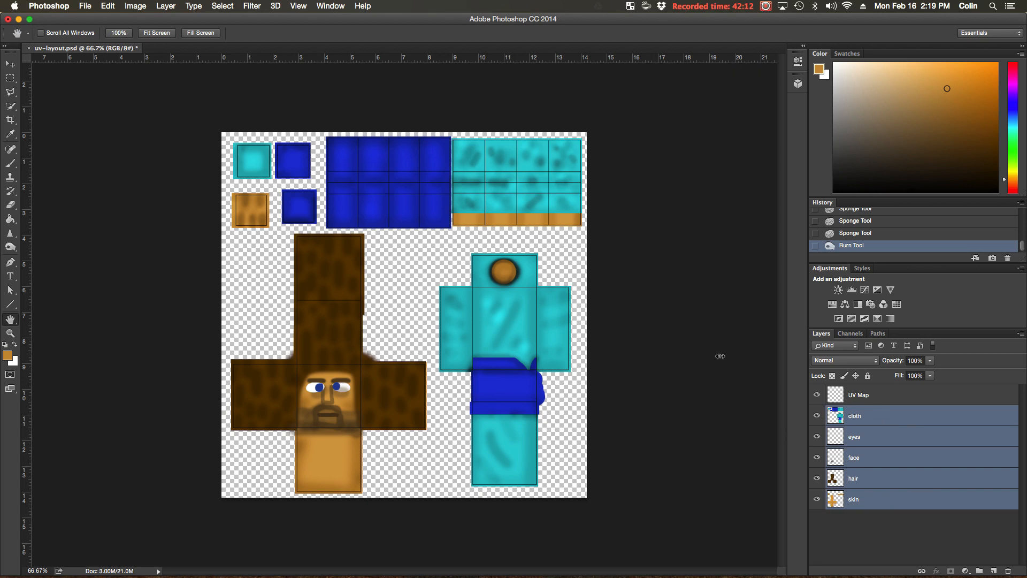
left_click(165, 6)
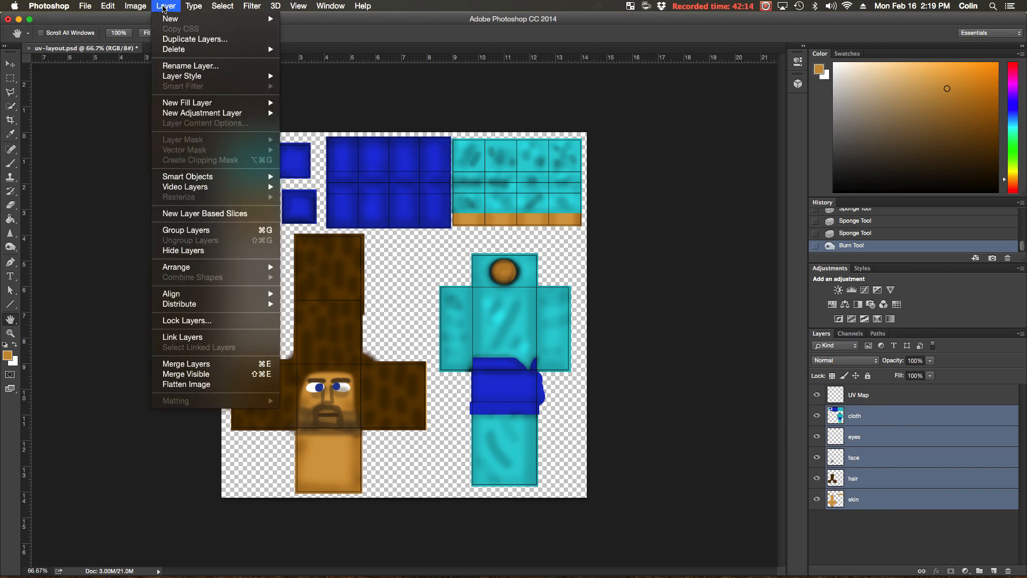
left_click(191, 39)
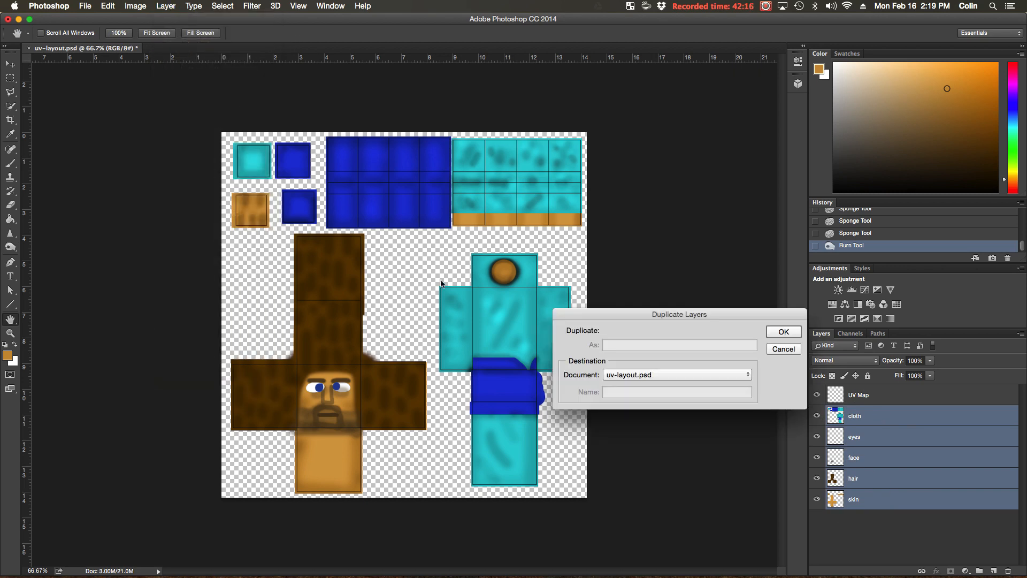
left_click(782, 333)
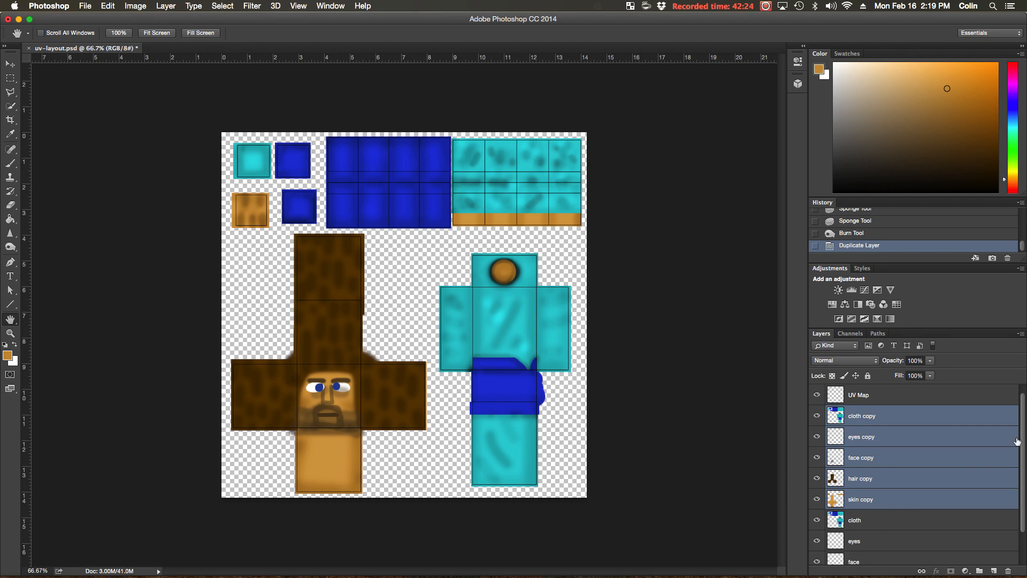
Step: Collect the five duplicated layers in a new layer group named New and collapse it
left_click(980, 571)
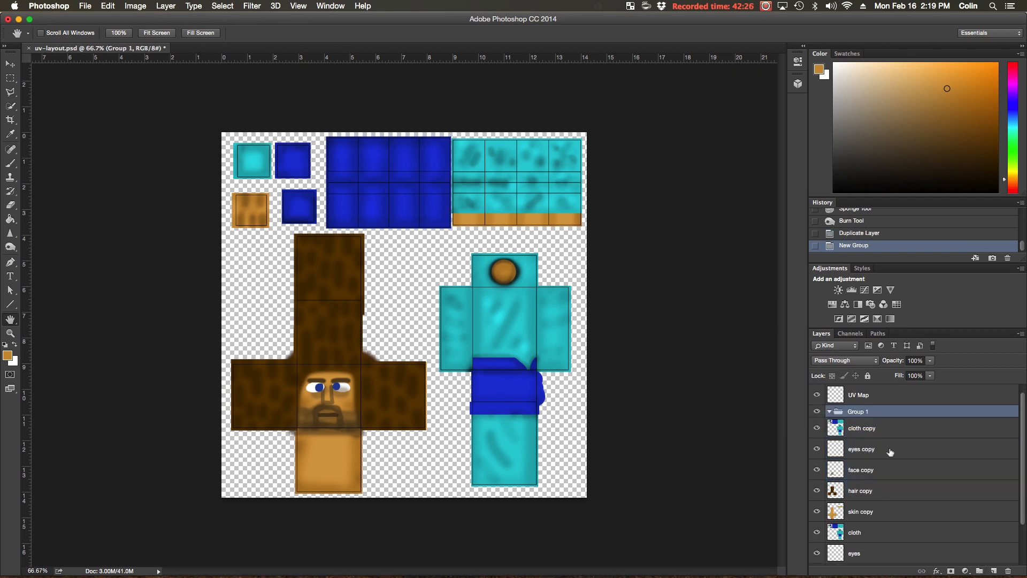
left_click(861, 428)
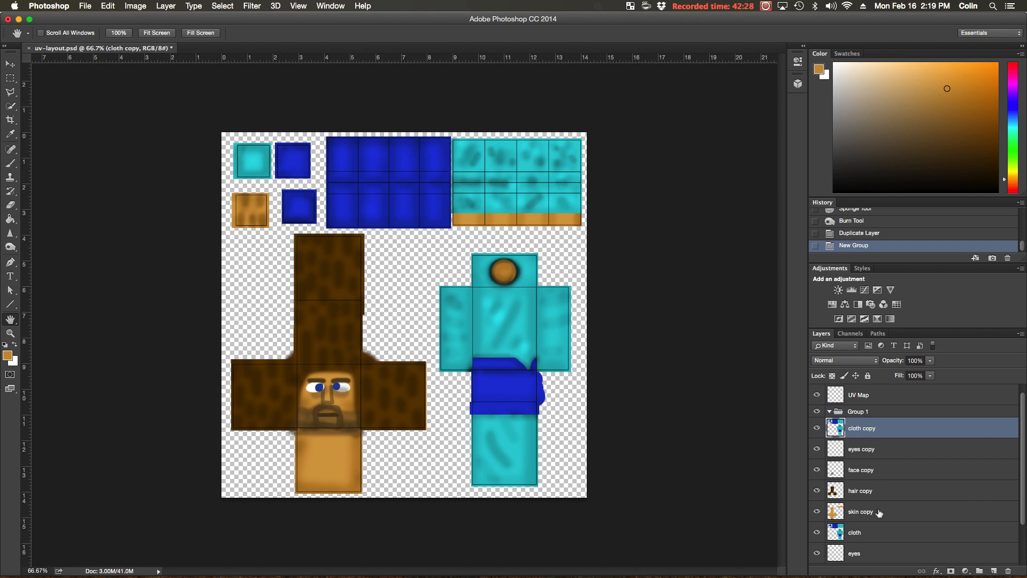
left_click(879, 512, "shift")
left_click_drag(859, 428, 854, 411)
double_click(856, 412)
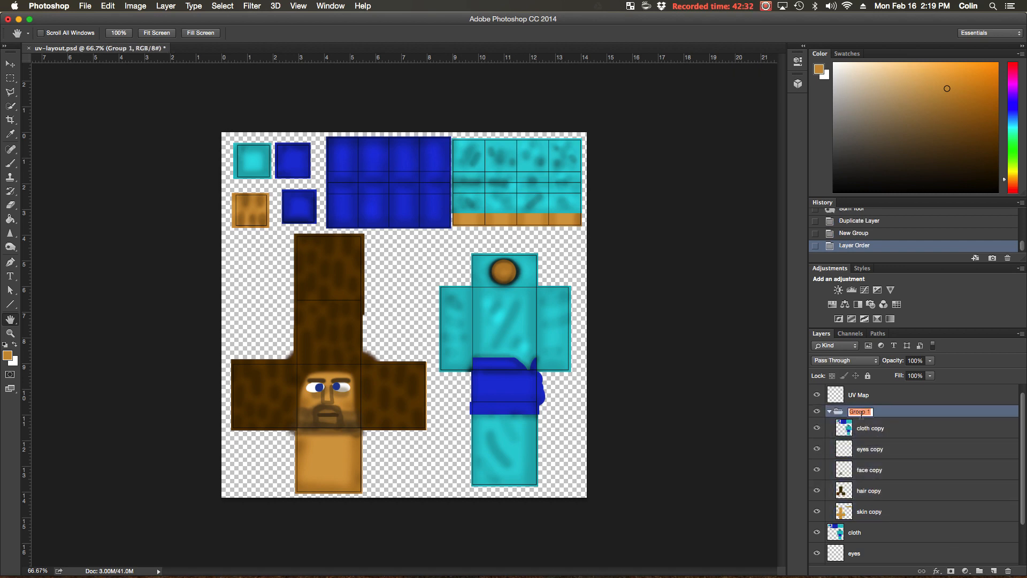
type("New")
key("Return")
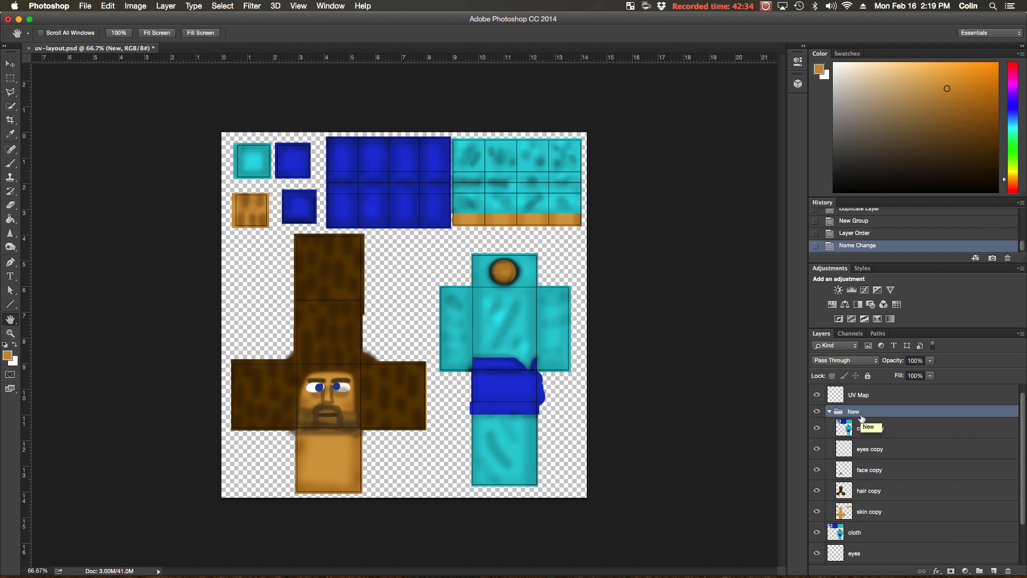
left_click(830, 411)
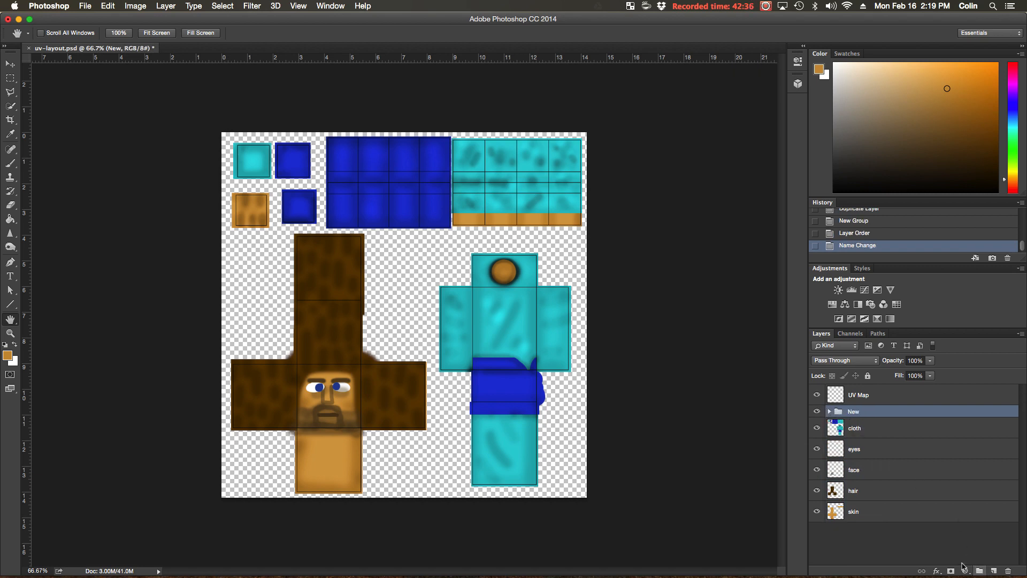
Step: Create a second layer group named Original directly below the New group
left_click(980, 571)
left_click_drag(816, 411, 858, 426)
double_click(858, 424)
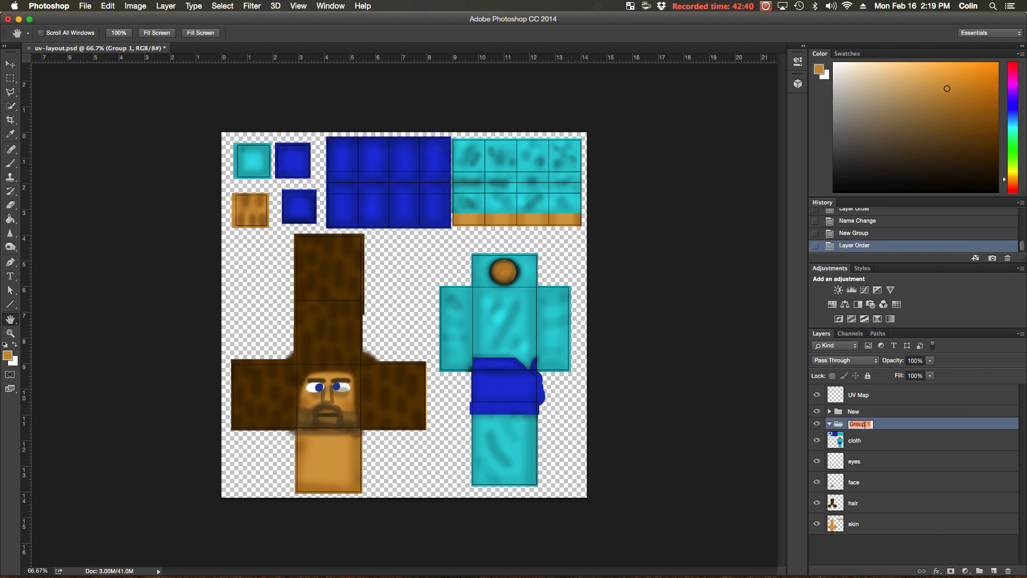
type("OP")
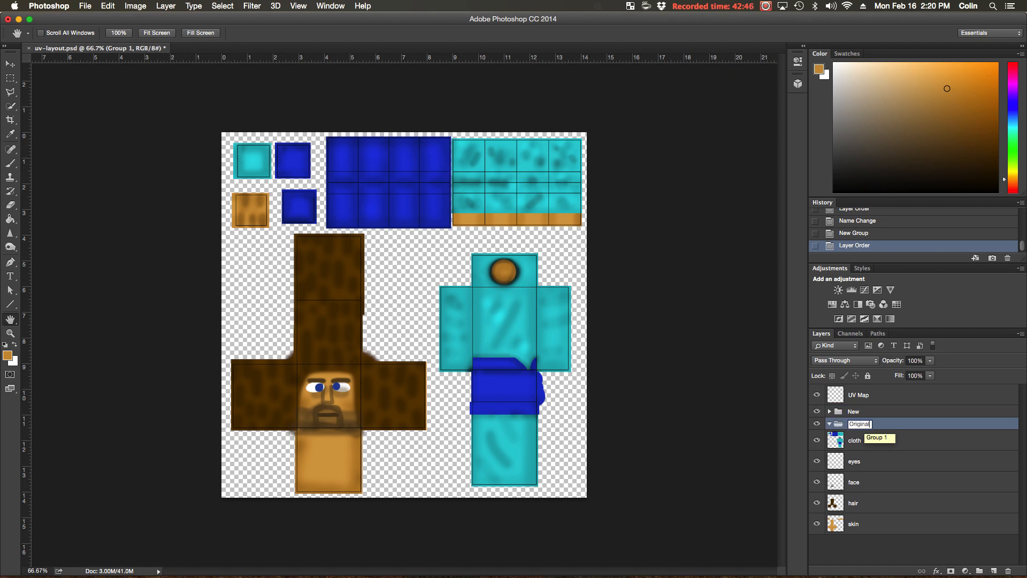
key("Return")
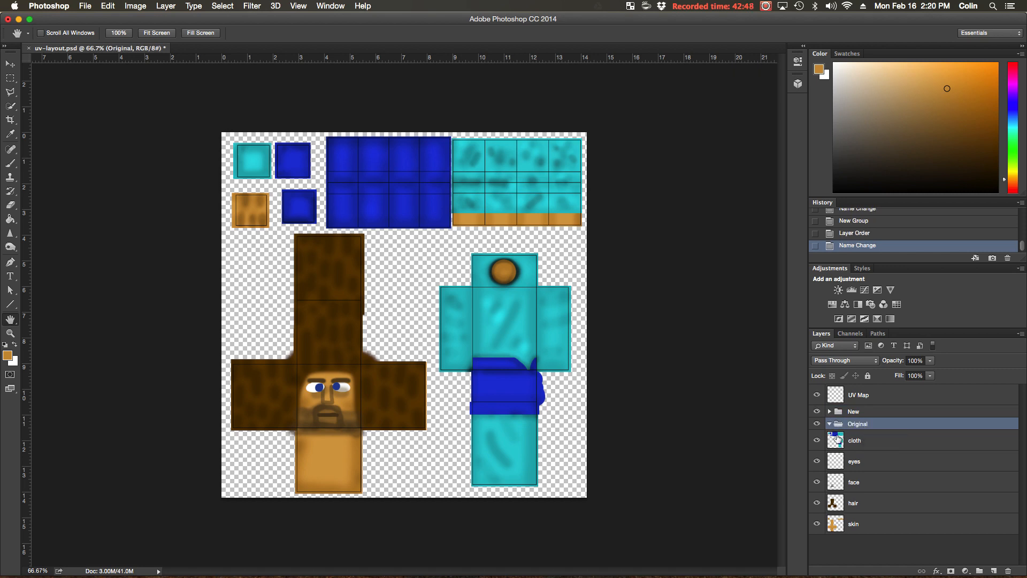
Step: Move the original cloth, eyes, face, hair and skin layers into the Original group and collapse it
left_click(838, 440, "shift")
left_click(842, 522, "shift")
left_click(832, 438)
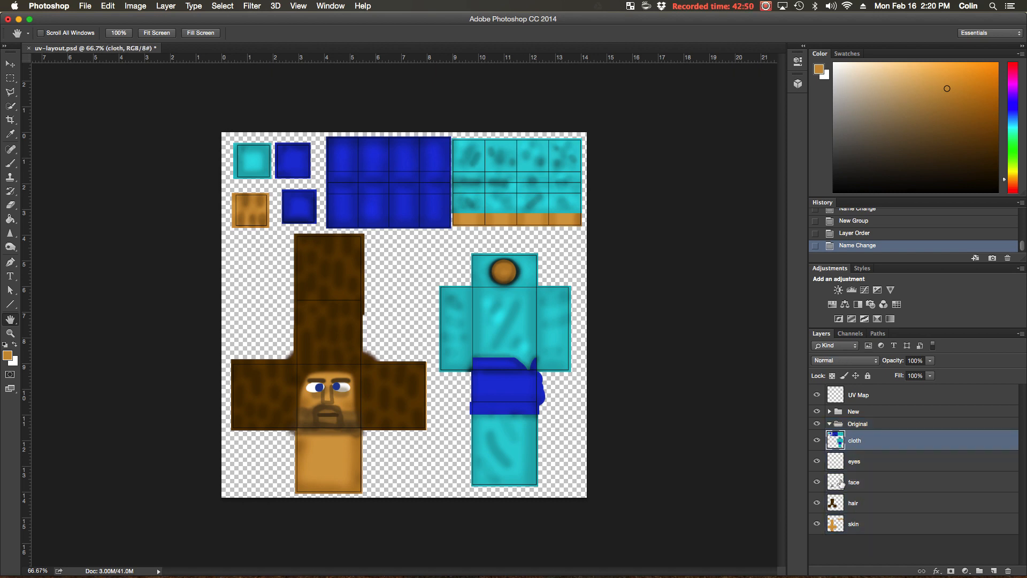
left_click(841, 528, "shift")
left_click_drag(835, 441, 856, 428)
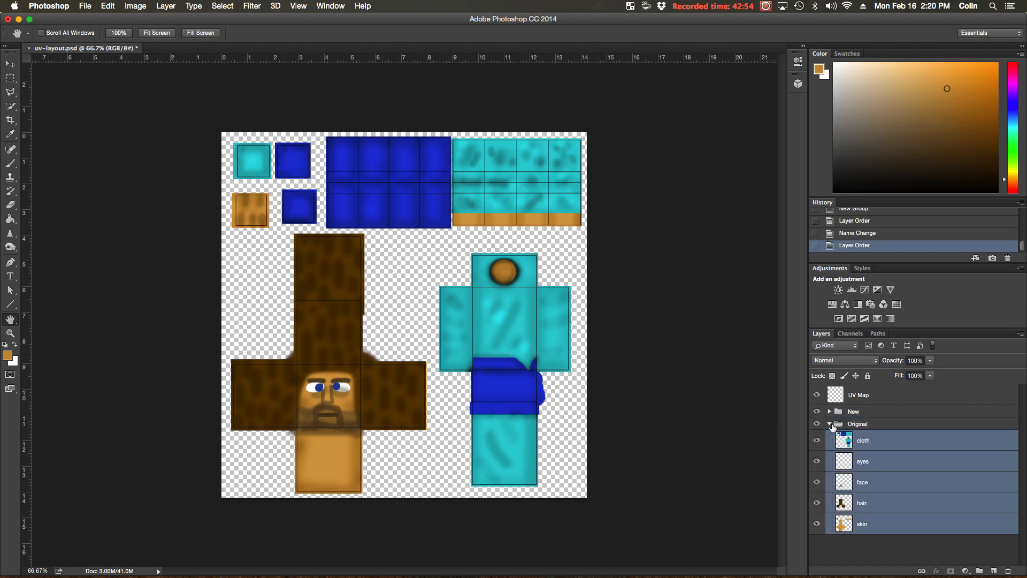
left_click(829, 424)
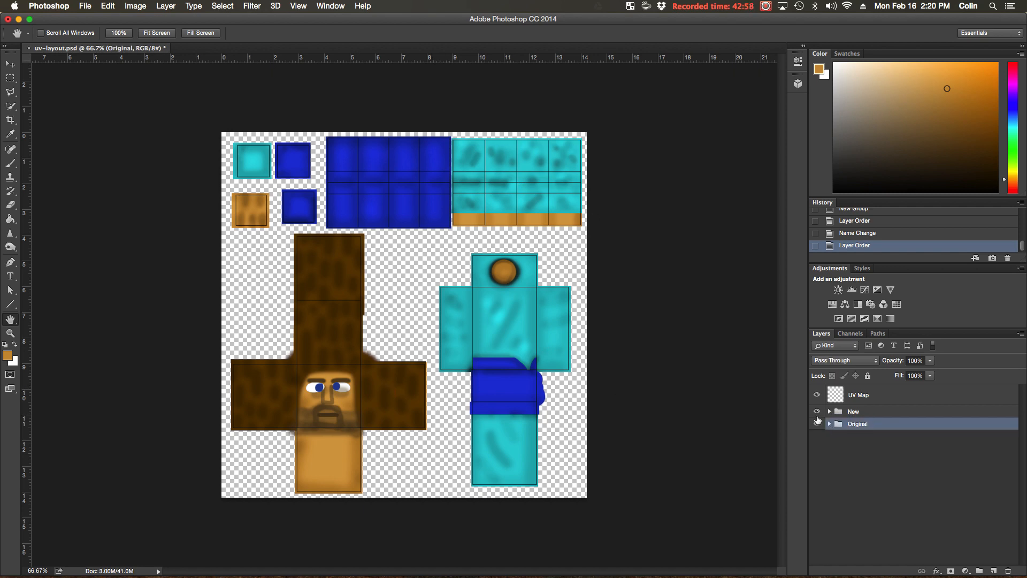
Step: Merge the five copied layers inside the New group into a single layer
left_click(829, 412)
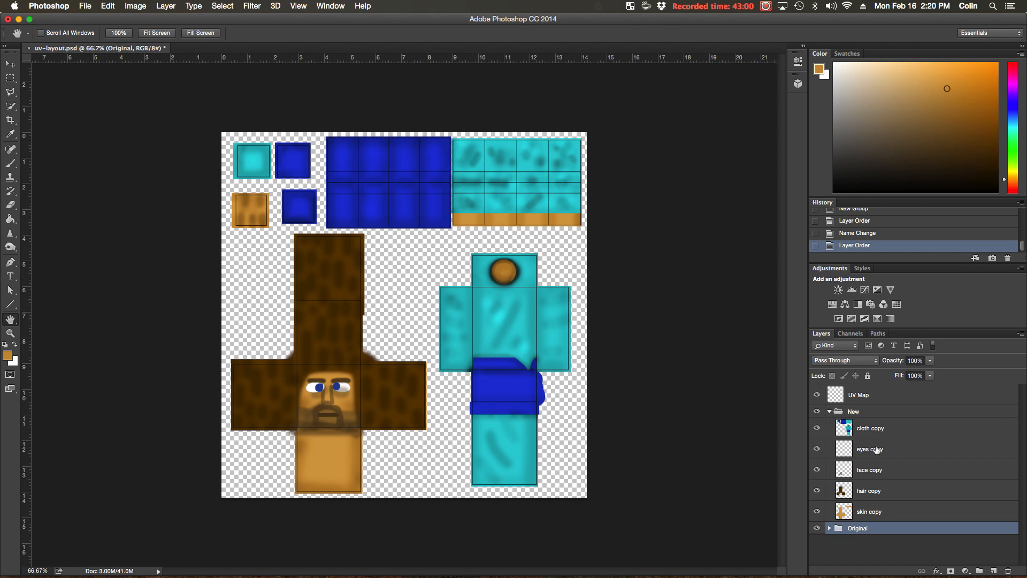
left_click(867, 428)
left_click(886, 511, "shift")
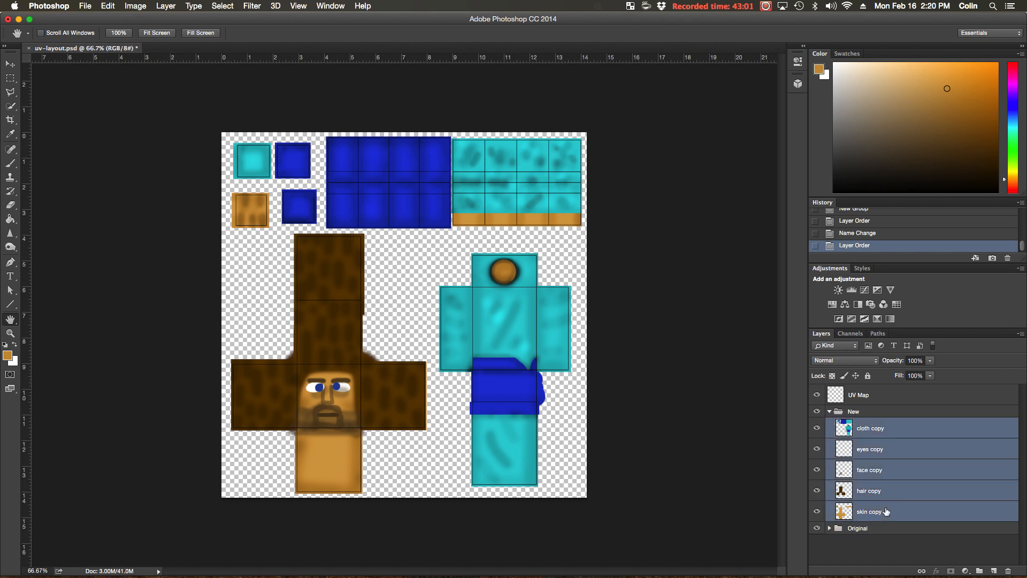
right_click(899, 429)
left_click(927, 431)
left_click(919, 423)
left_click(897, 522, "shift")
right_click(896, 428)
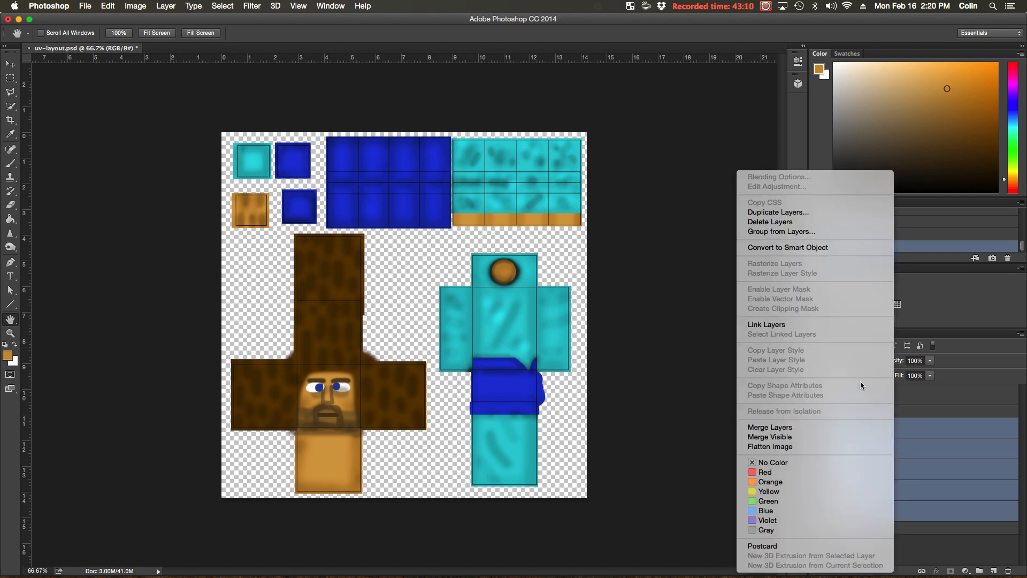
left_click(802, 428)
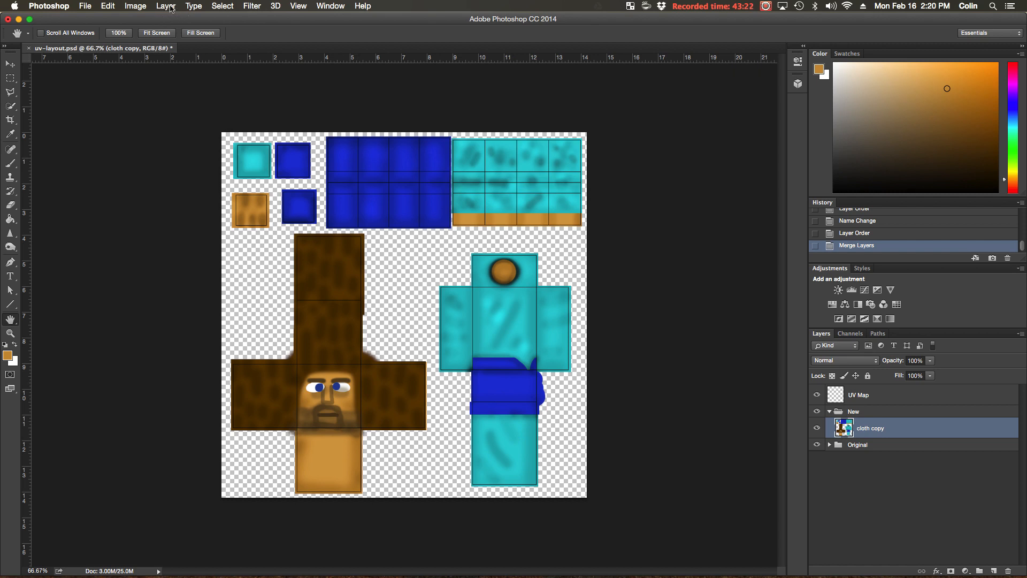
Step: Apply a Mosaic filter with a cell size of 26 square to the merged cloth copy layer and save the file
left_click(252, 6)
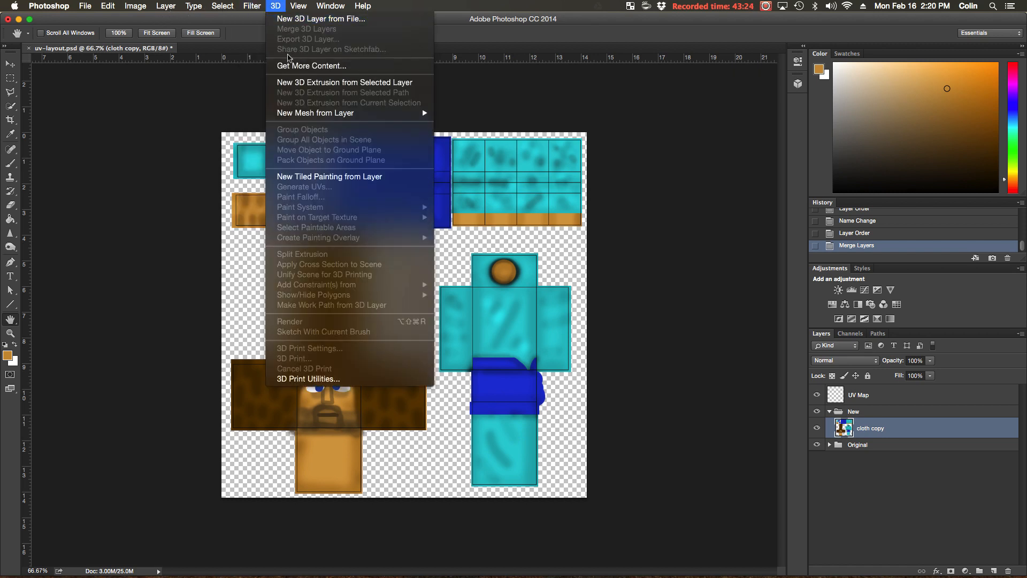
mouse_move(288, 175)
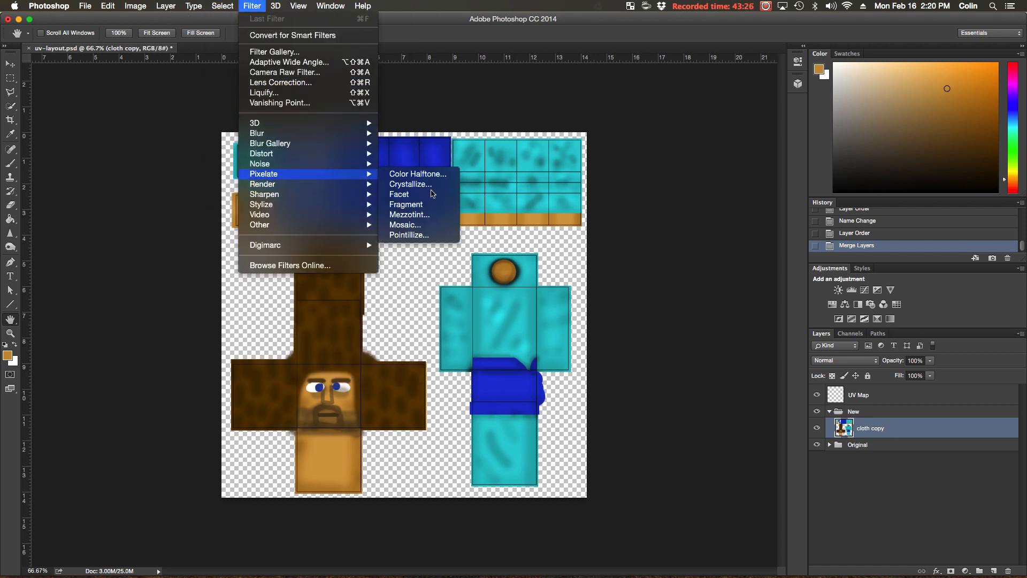
left_click(405, 225)
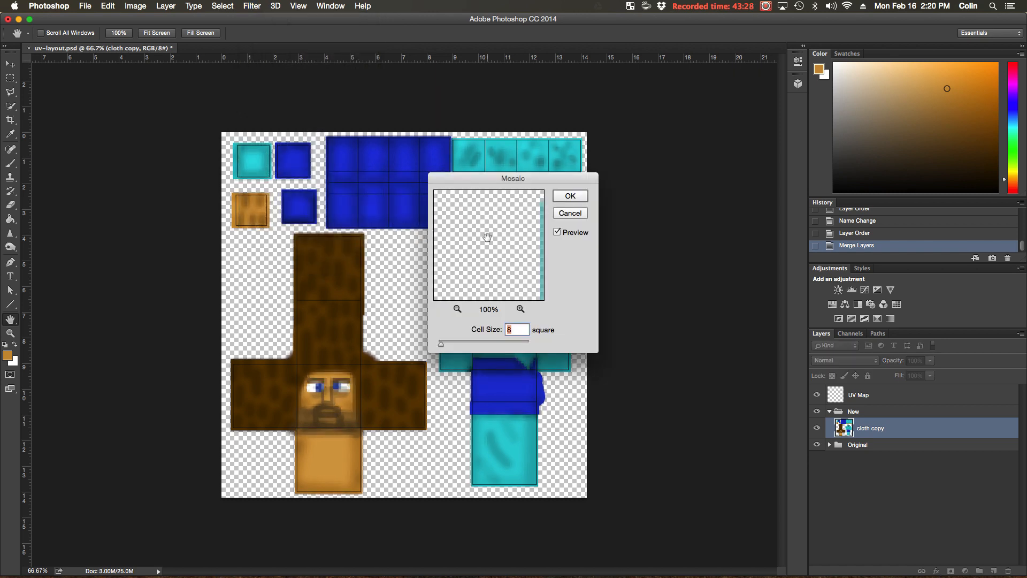
left_click_drag(484, 237, 511, 251)
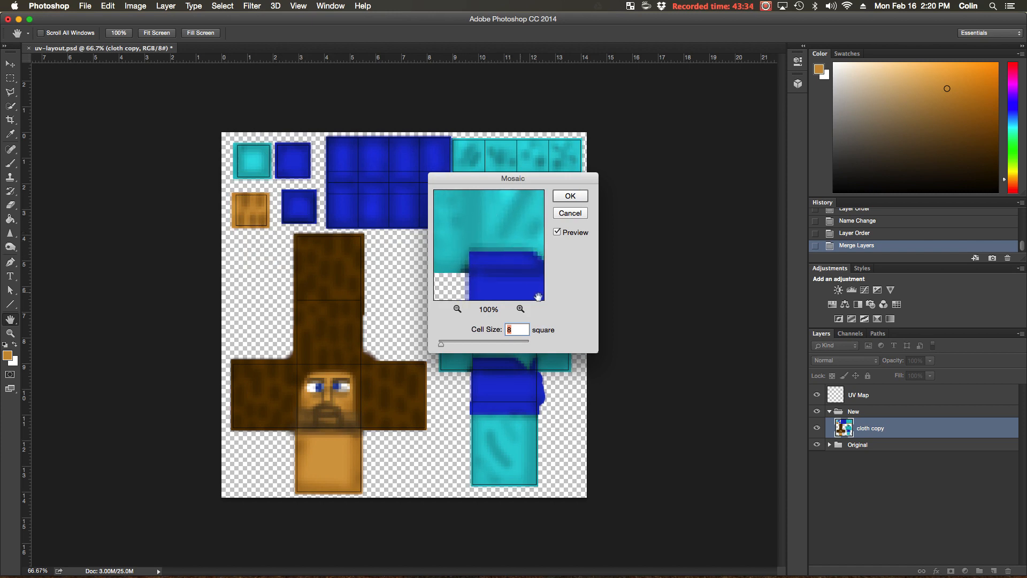
left_click_drag(442, 345, 449, 350)
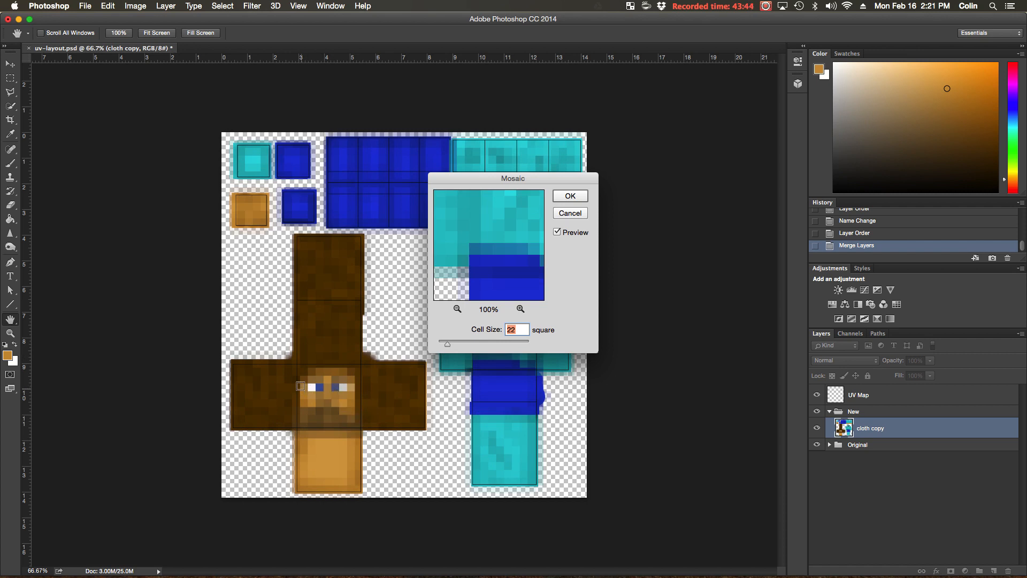
left_click_drag(449, 346, 447, 346)
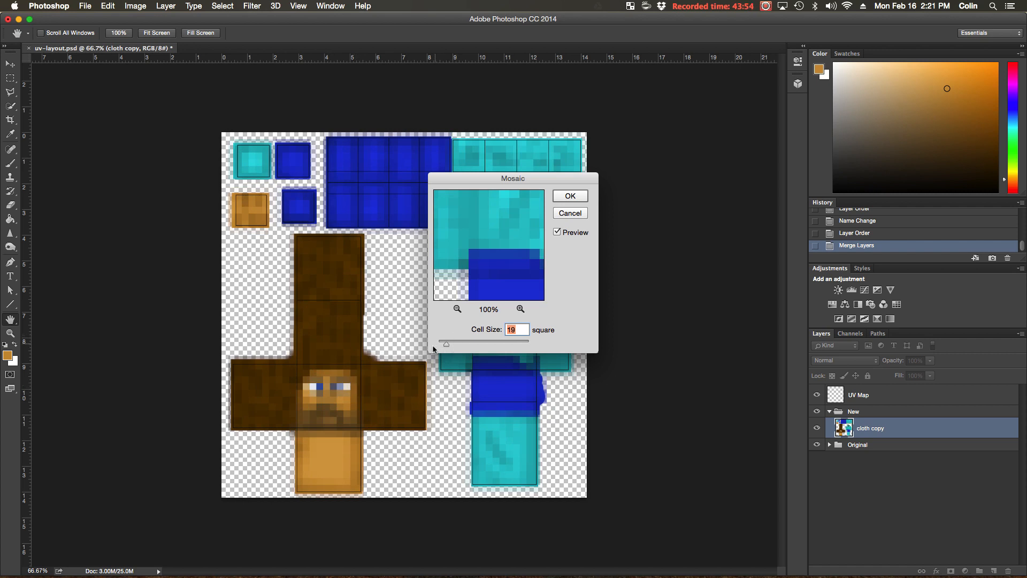
left_click(511, 330)
key("Up")
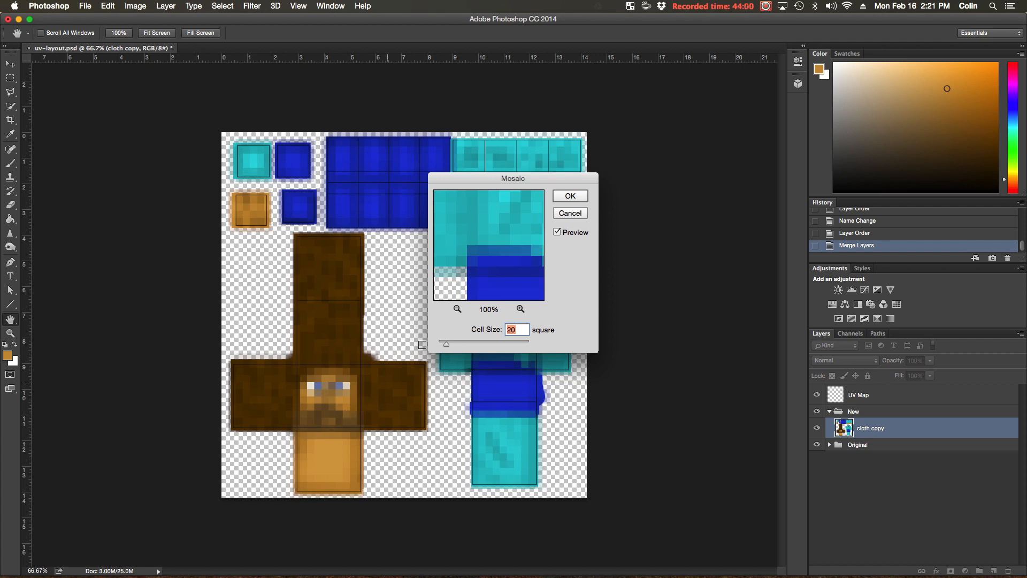
left_click_drag(446, 346, 450, 347)
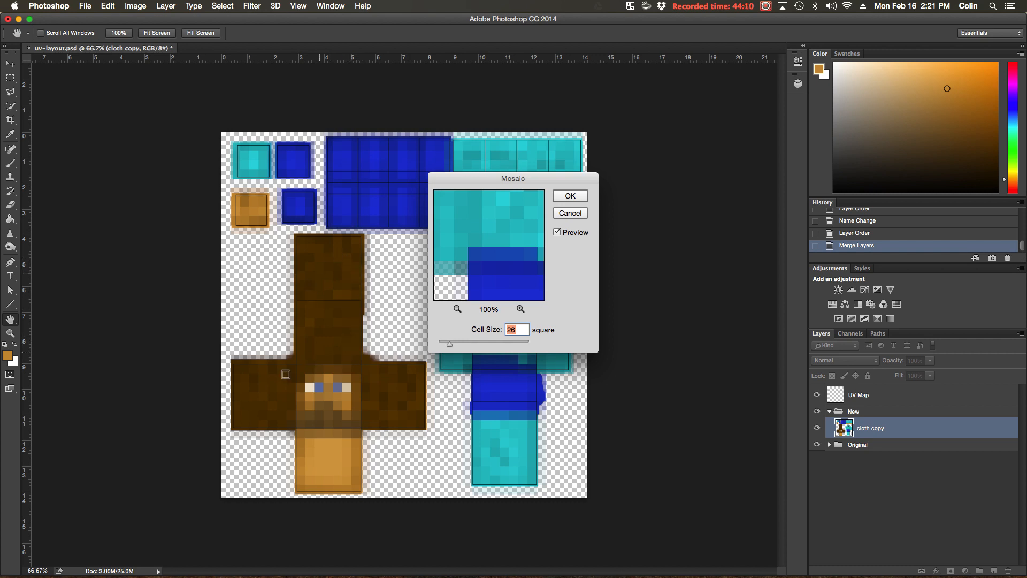
left_click_drag(460, 178, 654, 131)
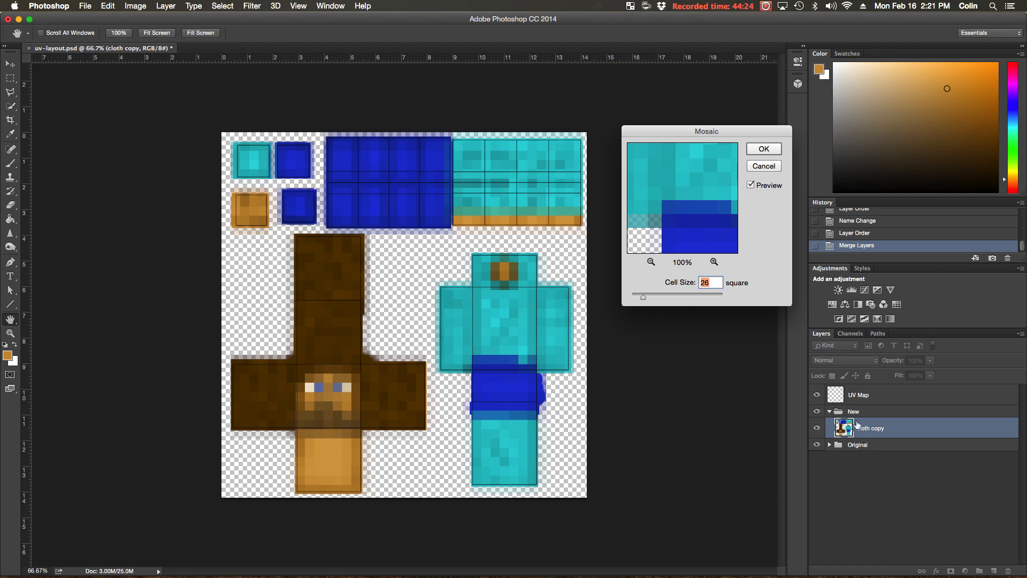
left_click(762, 152)
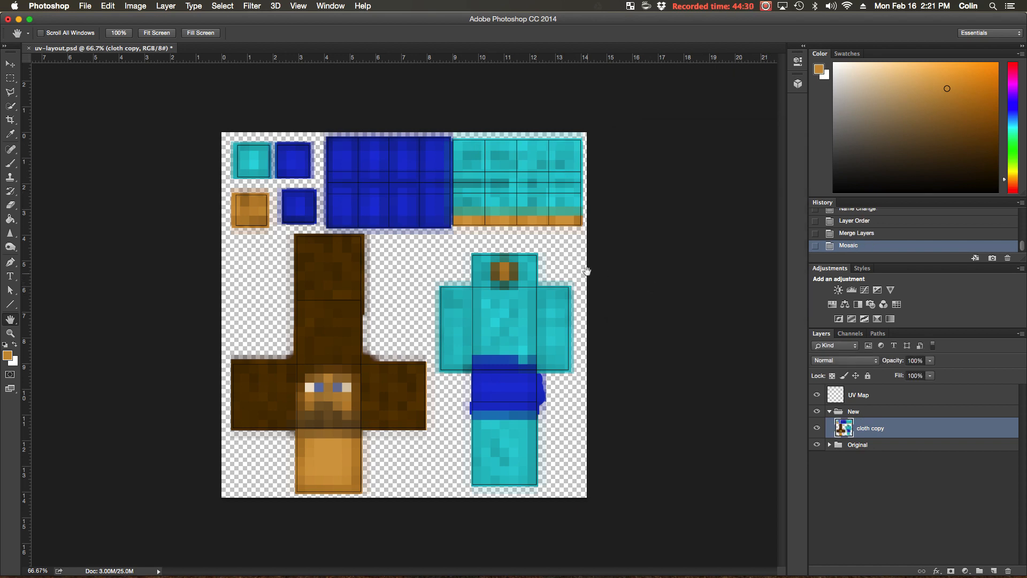
key("super+s")
Step: Hide the UV Map layer and set up a web export of the texture in PNG-24 format with transparency
left_click(816, 394)
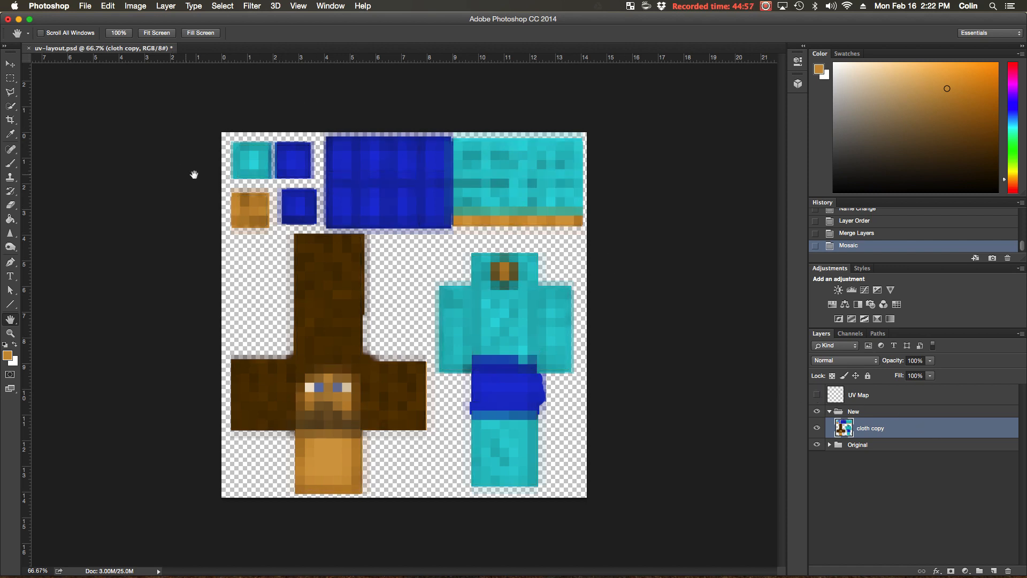
left_click(86, 6)
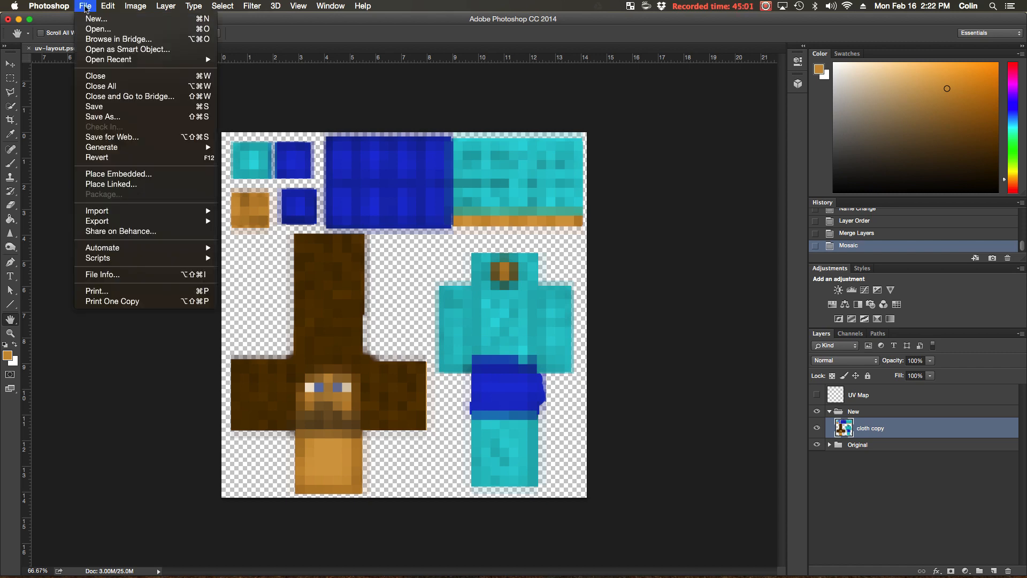
left_click(111, 138)
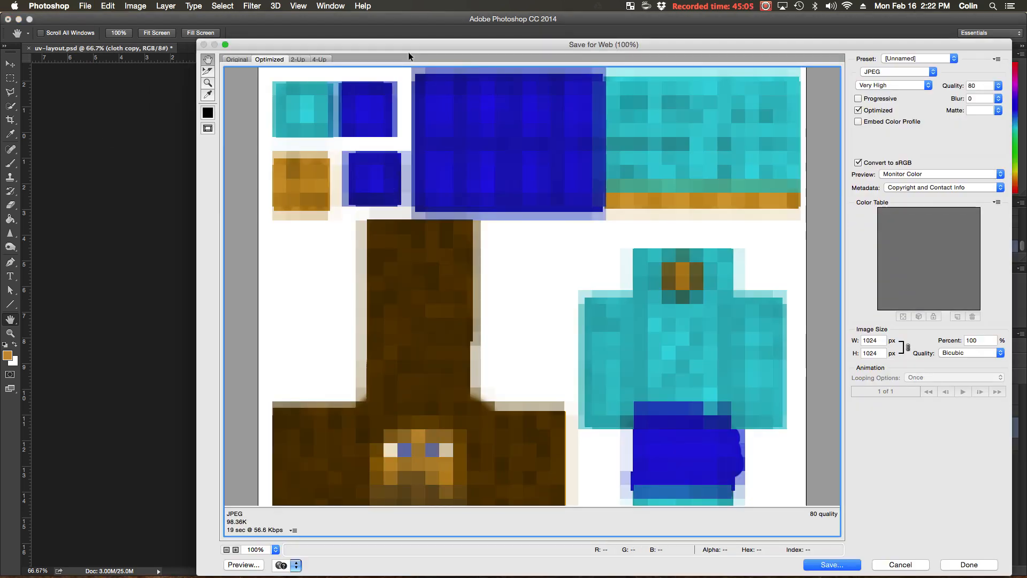
left_click_drag(404, 47, 342, 44)
left_click(818, 66)
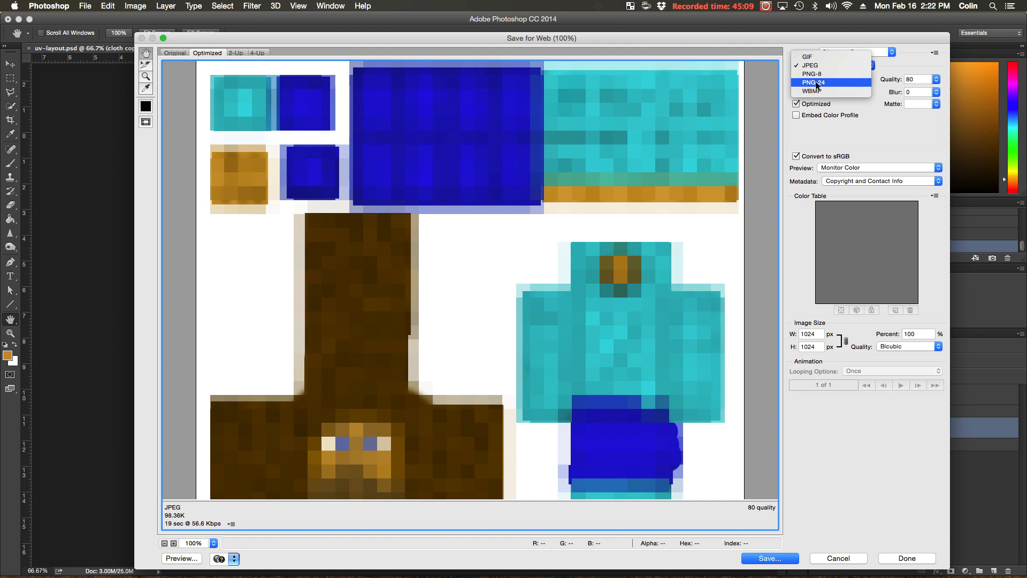
left_click(817, 83)
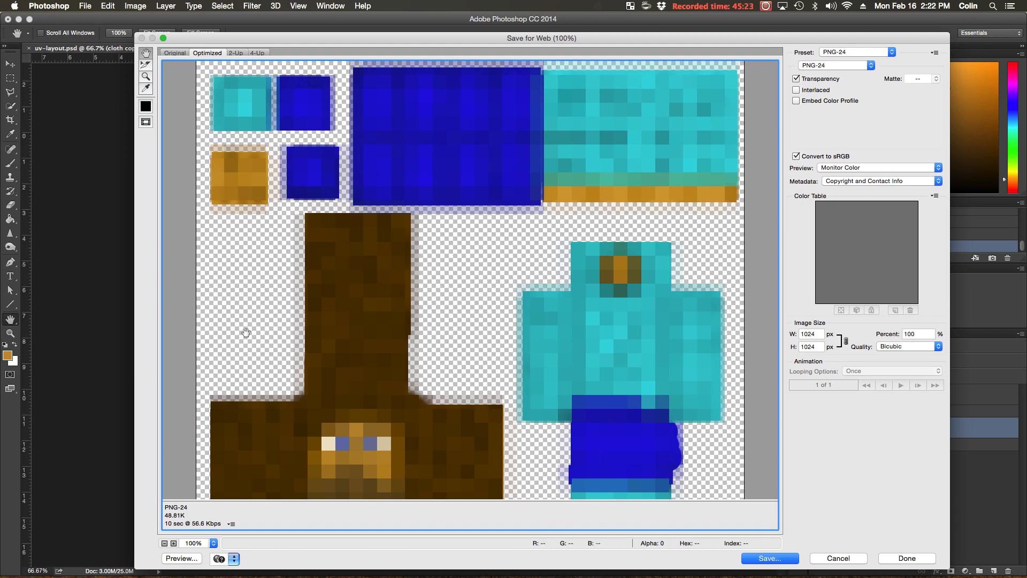
Step: Save the exported texture as uv-map-01.png in the Minecraft-Blender folder on the Desktop
left_click(769, 560)
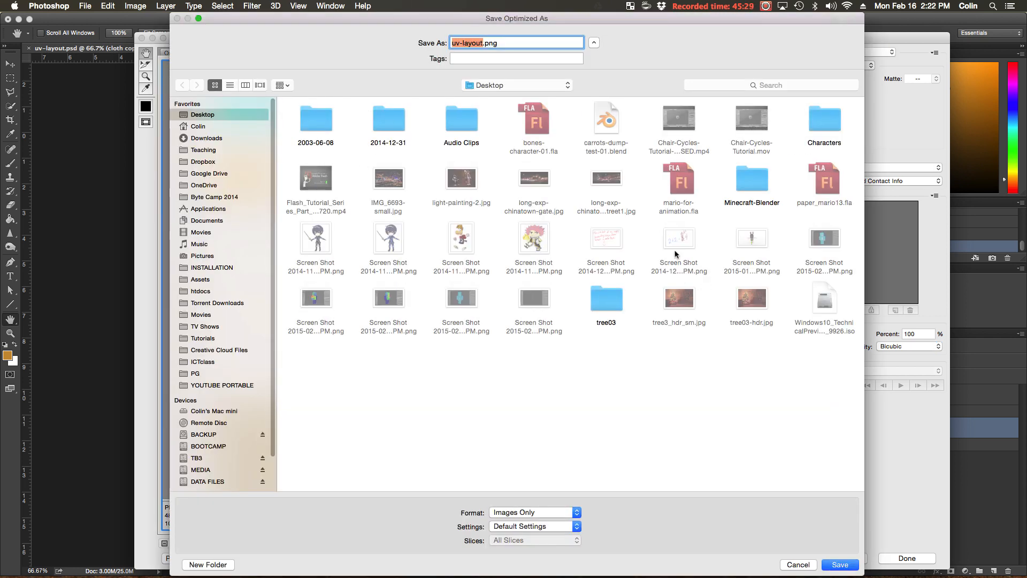
double_click(742, 182)
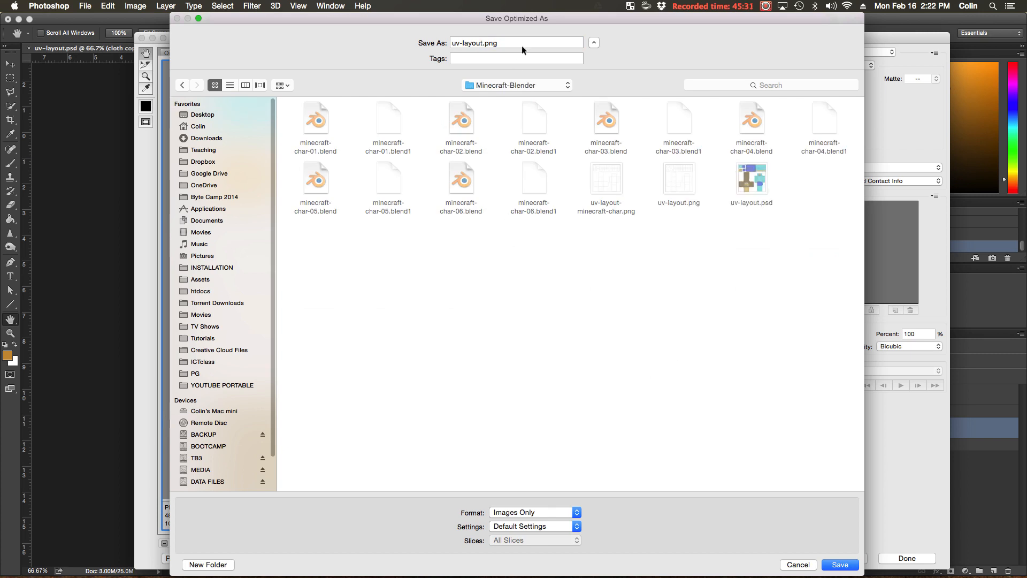
left_click_drag(483, 44, 432, 45)
type("uv-map")
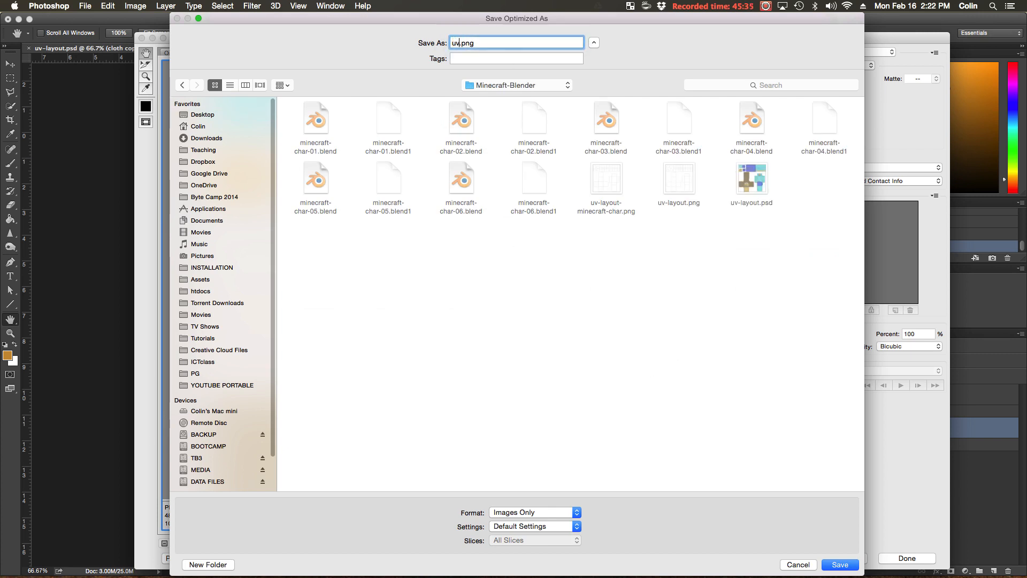
type("-01")
left_click(842, 565)
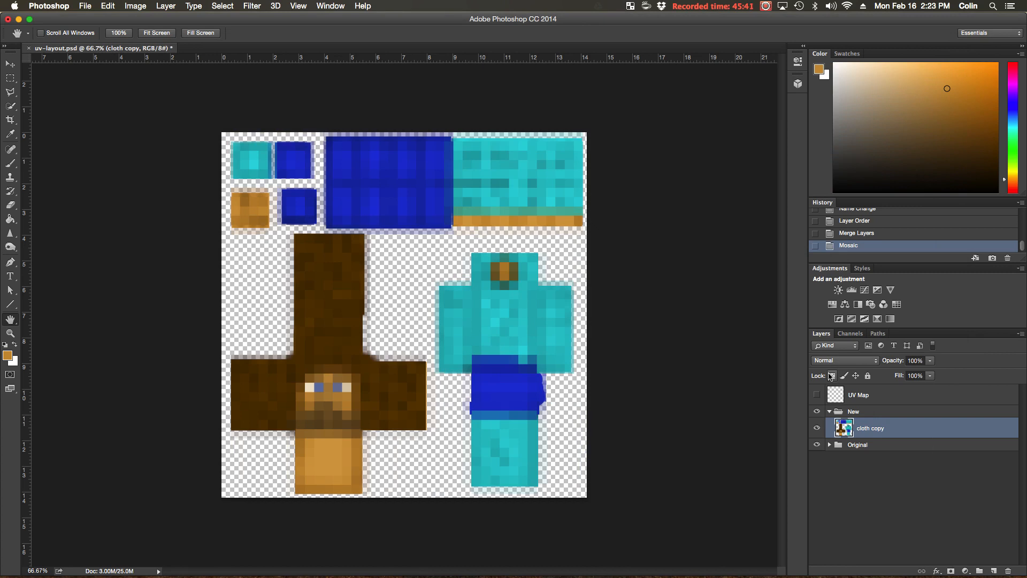
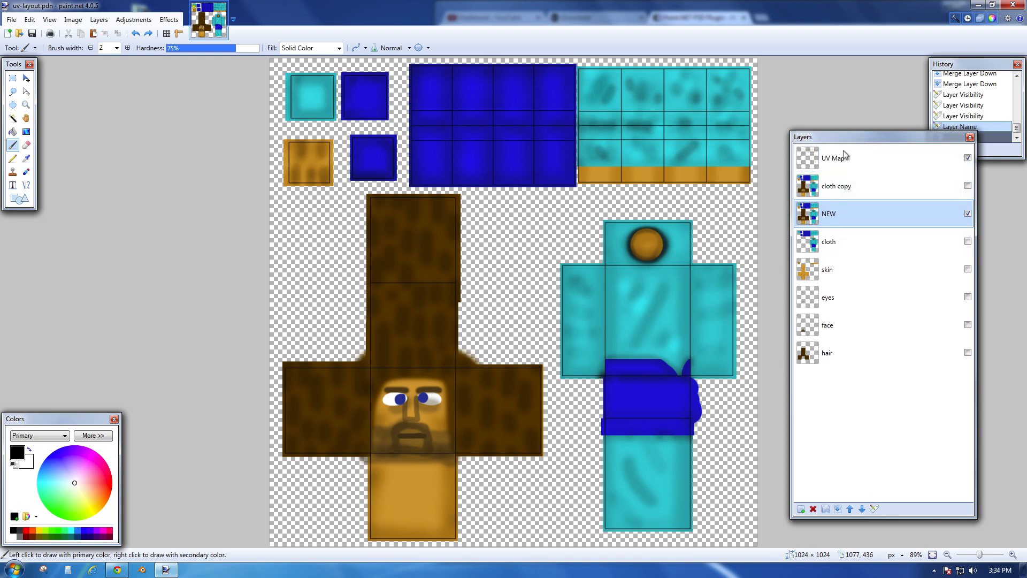
Step: In paint.net, apply the Pixelate distortion to the NEW layer with a cell size of 23
mouse_move(856, 141)
left_mouse_down()
mouse_move(806, 120)
mouse_move(871, 155)
mouse_move(841, 140)
left_mouse_up()
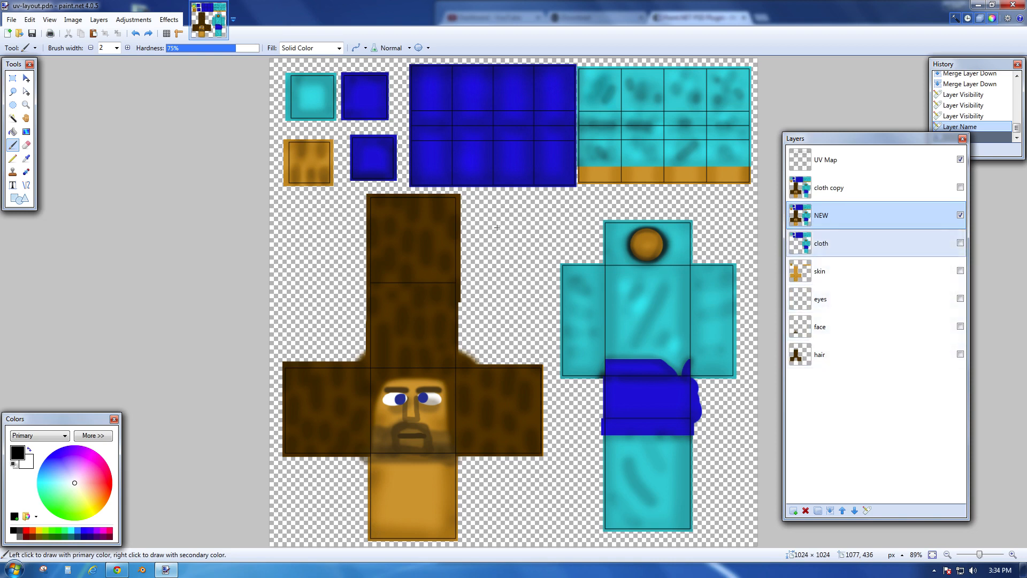
left_click(170, 20)
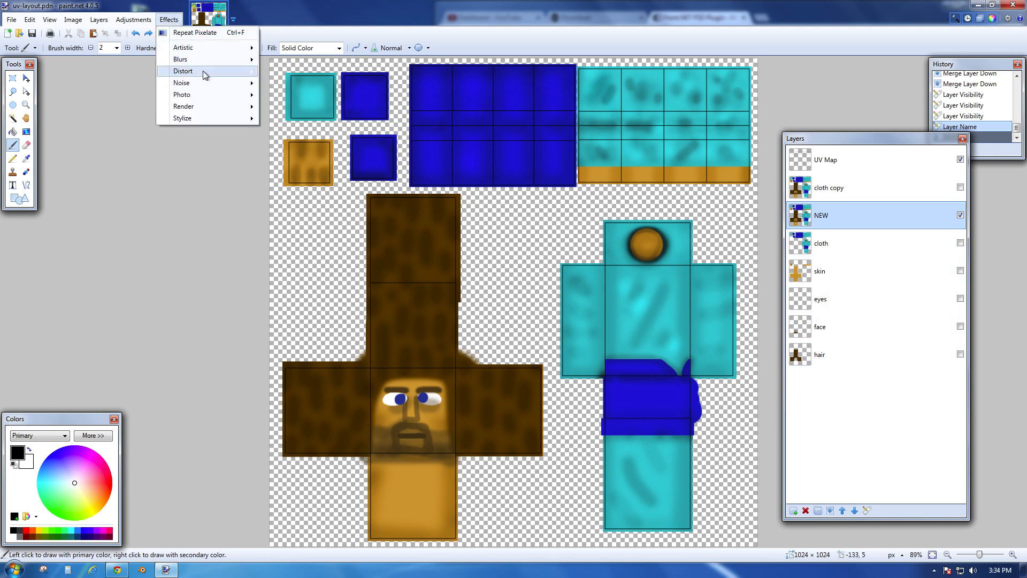
mouse_move(203, 71)
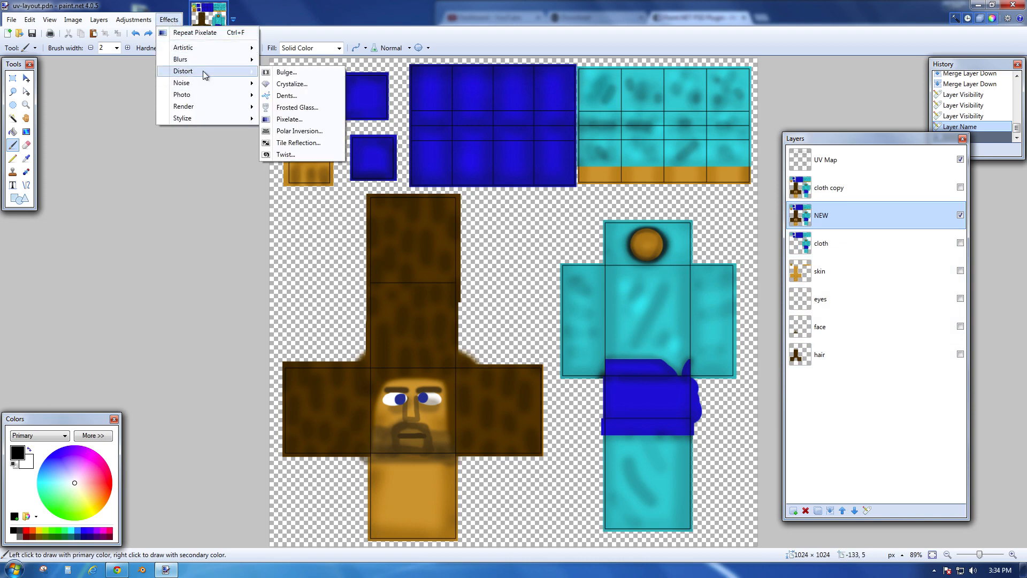
left_click(291, 120)
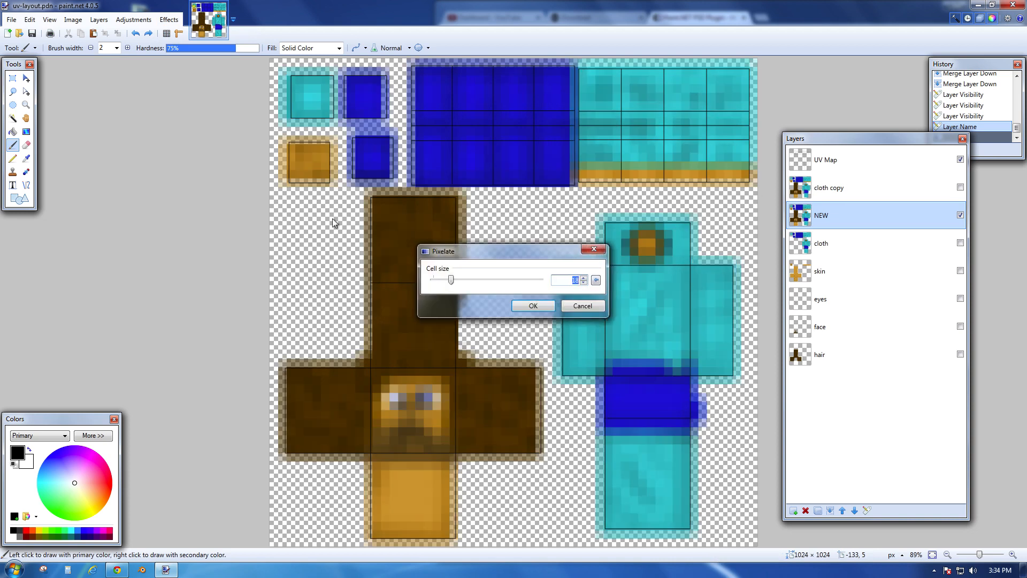
left_click_drag(452, 284, 455, 284)
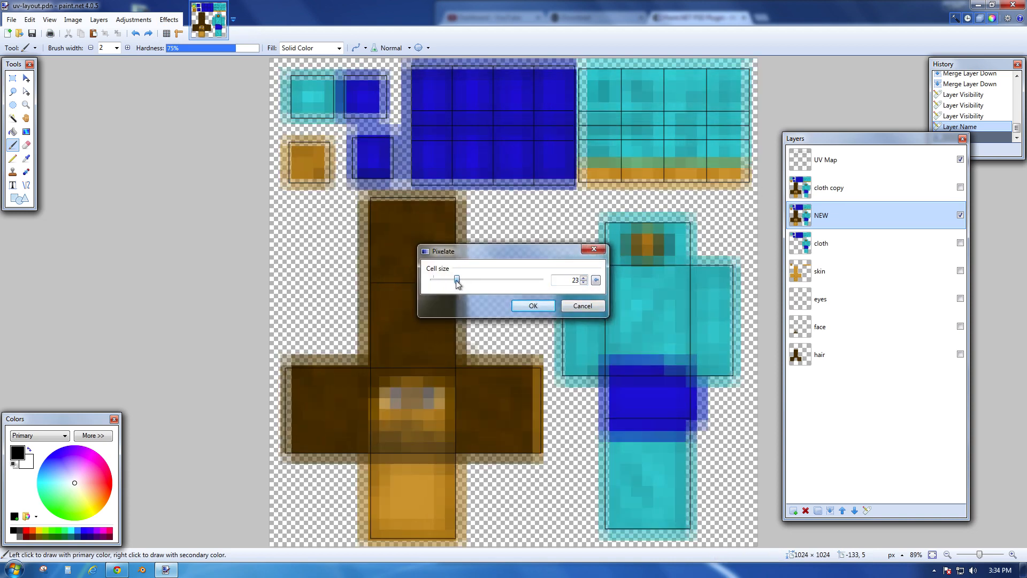
left_click(534, 308)
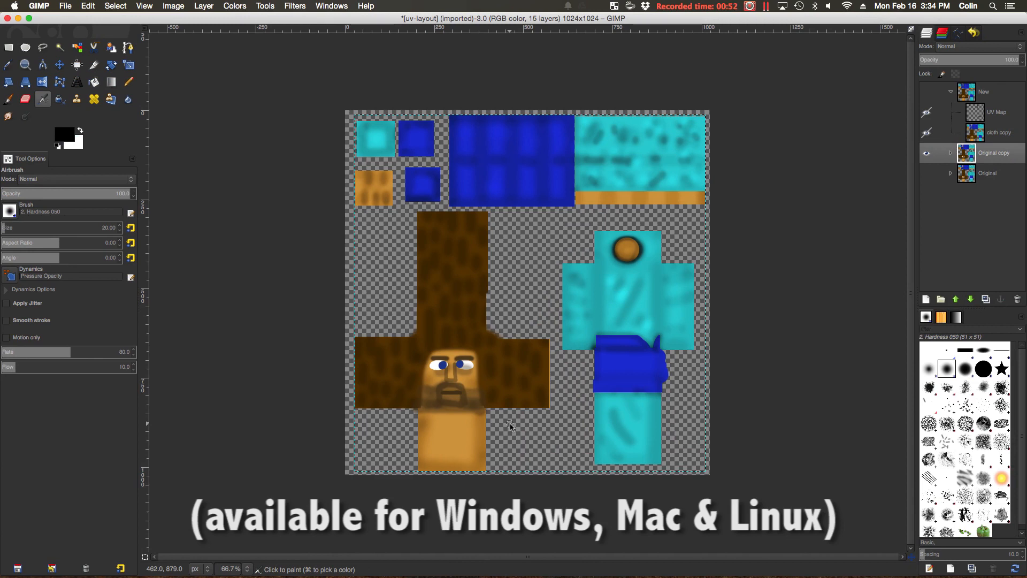
Step: In GIMP, try to apply the Pixelize filter to the Original copy layer group with an increased pixel width and height
left_click(951, 154)
left_click(951, 153)
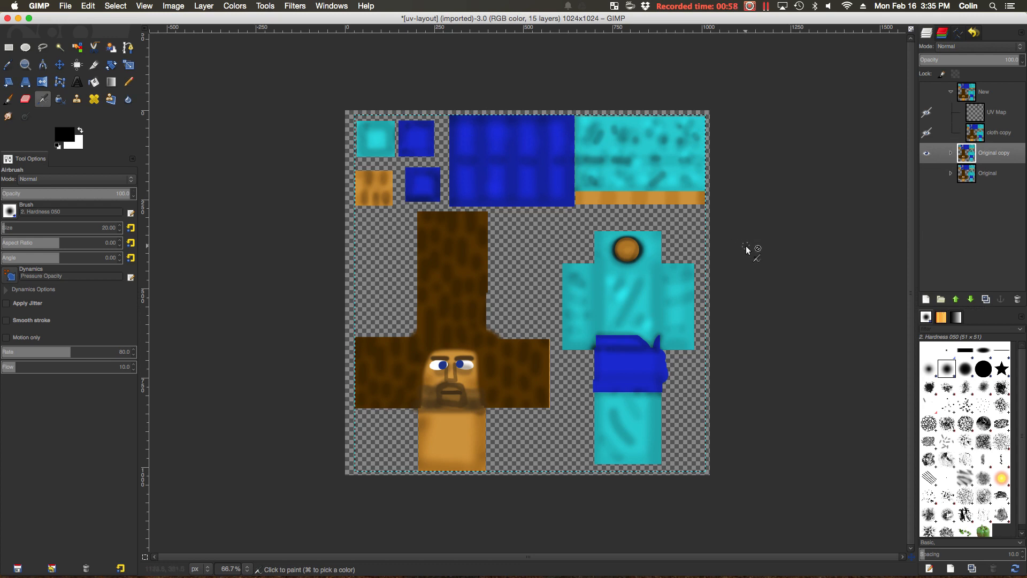
left_click(298, 6)
mouse_move(328, 66)
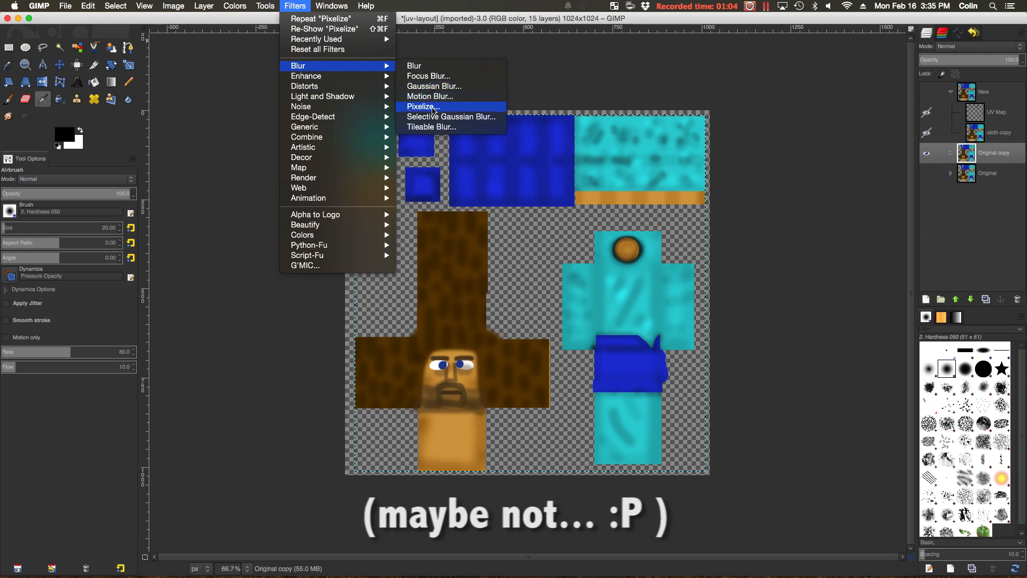
left_click(423, 106)
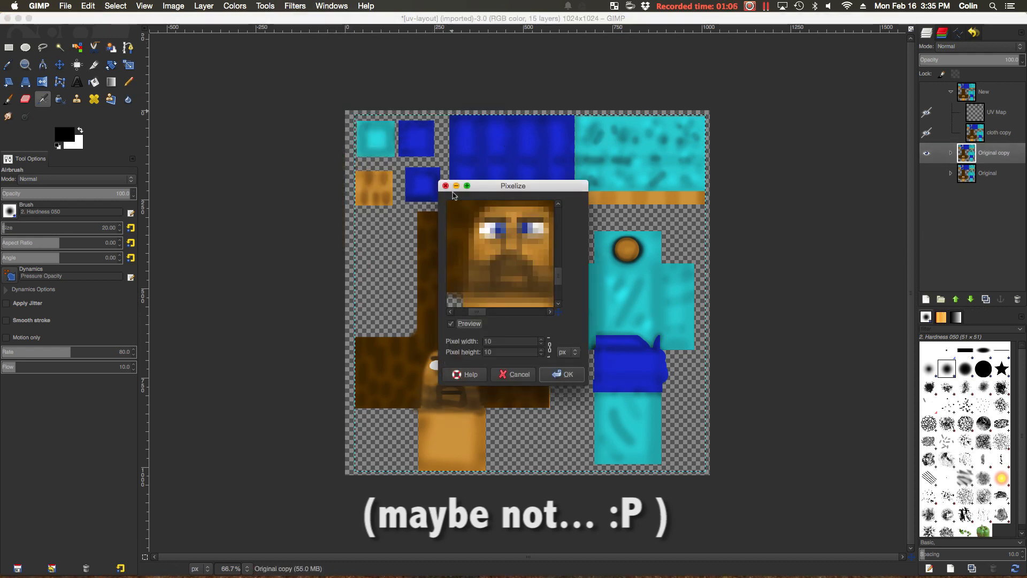
left_click(541, 339)
left_click(541, 339)
left_click(541, 339)
left_click(541, 339)
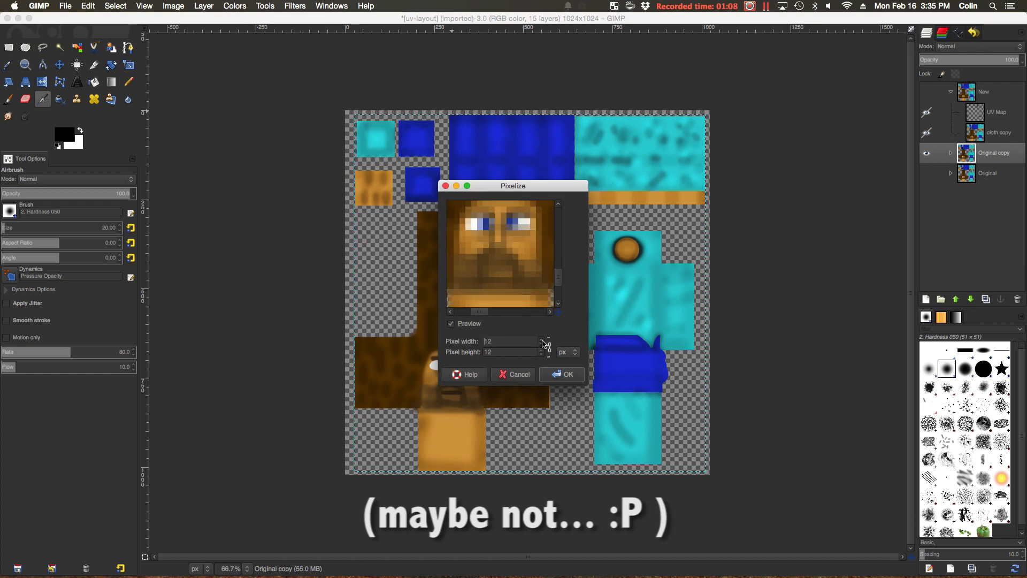
left_click(542, 339)
left_click(542, 339)
left_click(542, 339)
left_click(542, 340)
left_click(542, 339)
left_click(562, 374)
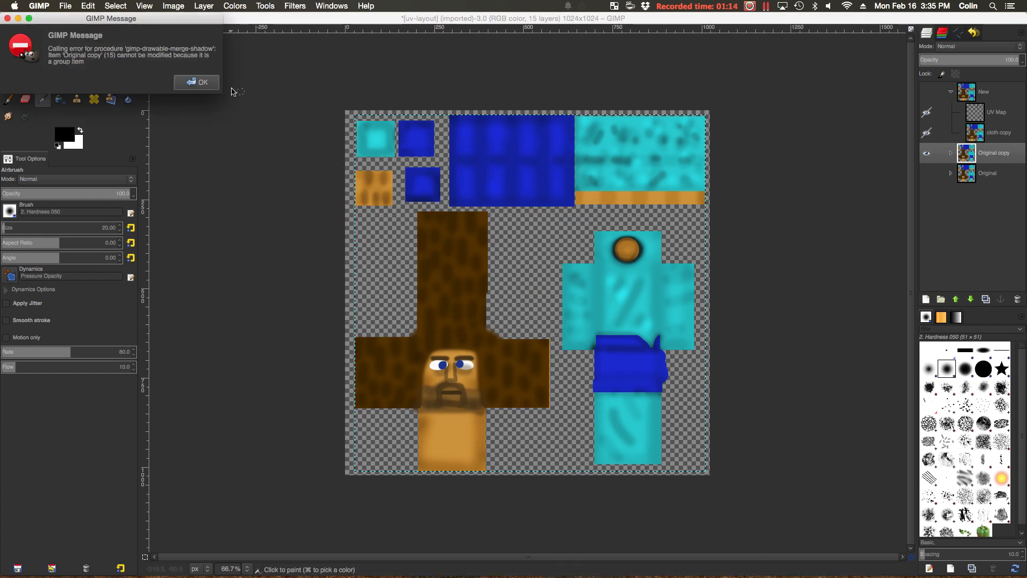
left_click(196, 83)
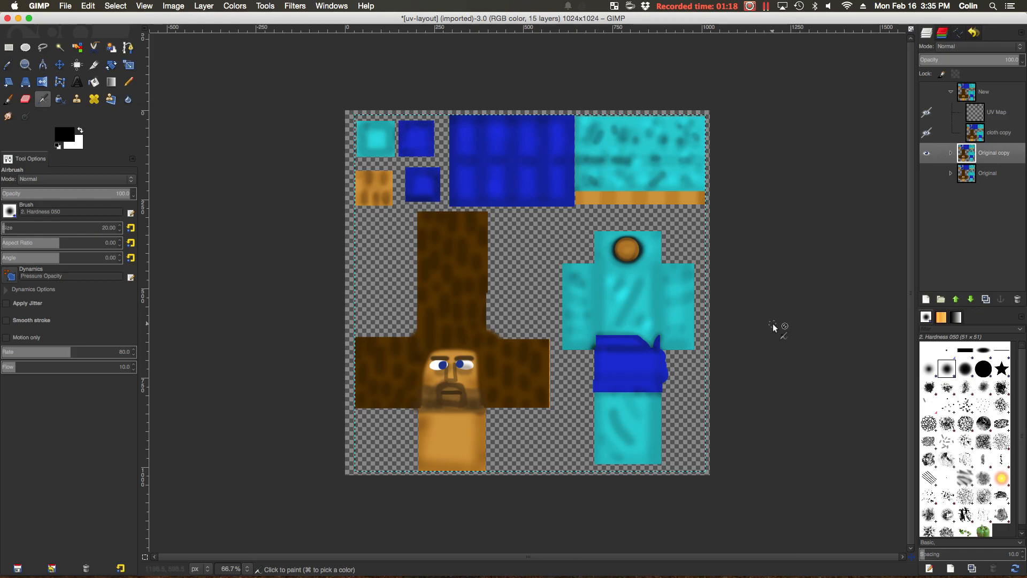
Step: Switch to Pixelmator and hide the UV Map layer of uv-layout.pxm
key("ctrl+Right")
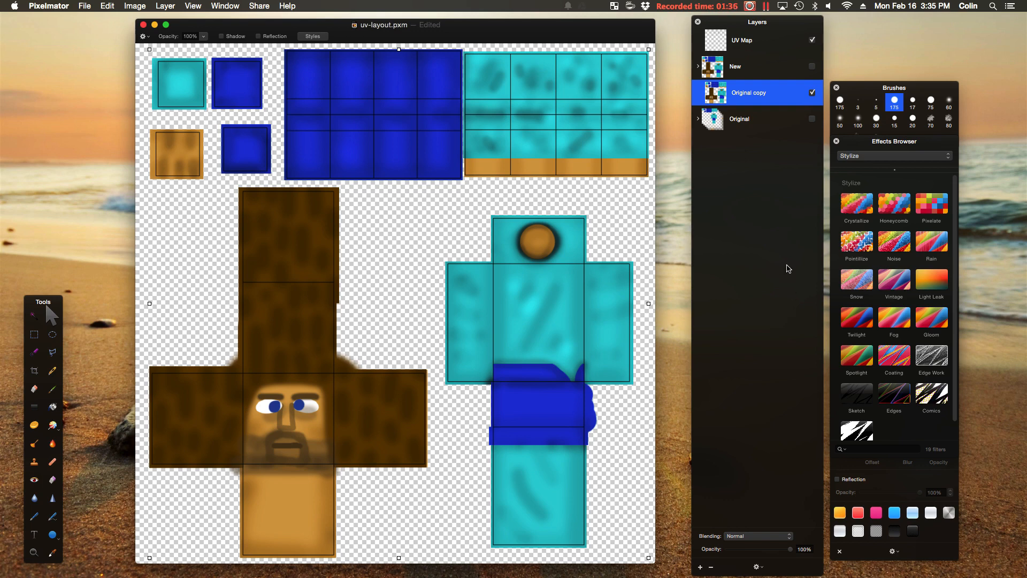
left_click_drag(779, 26, 777, 31)
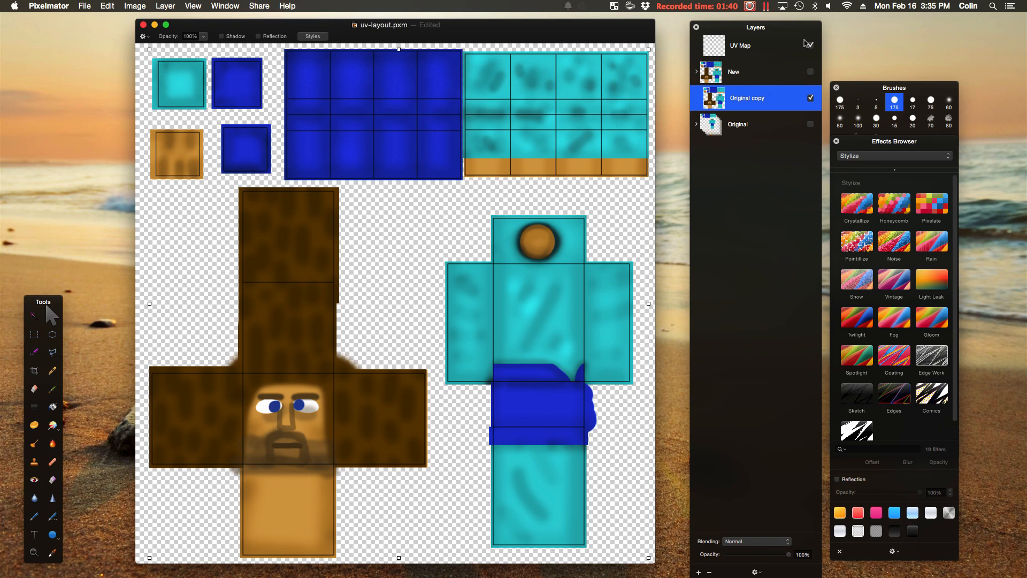
left_click(811, 46)
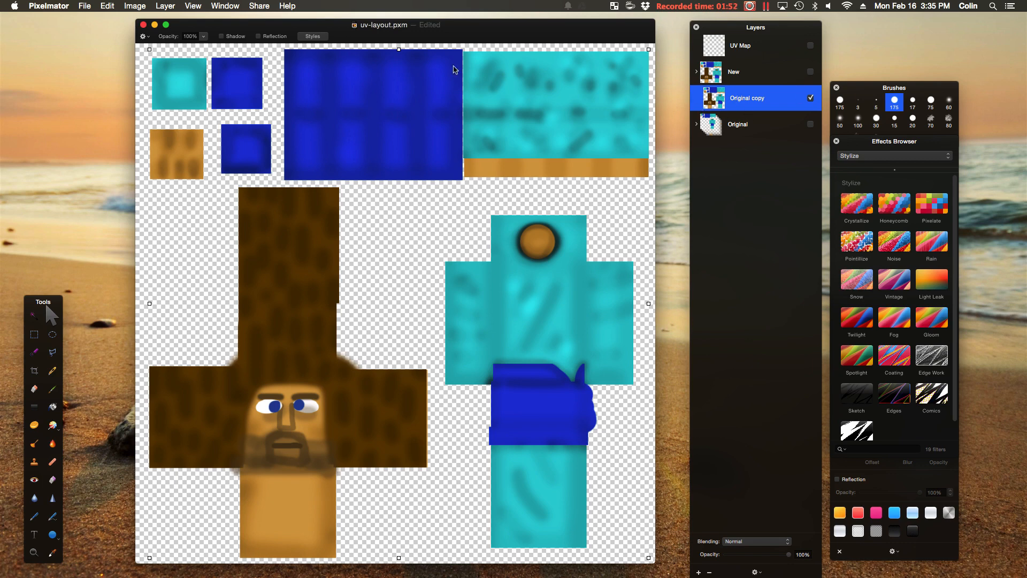
Step: Apply the Stylize effect Pixelate to the Original copy layer with a scale of 21.1 px
mouse_move(864, 142)
left_mouse_down()
mouse_move(891, 121)
mouse_move(870, 113)
left_mouse_up()
left_click(917, 135)
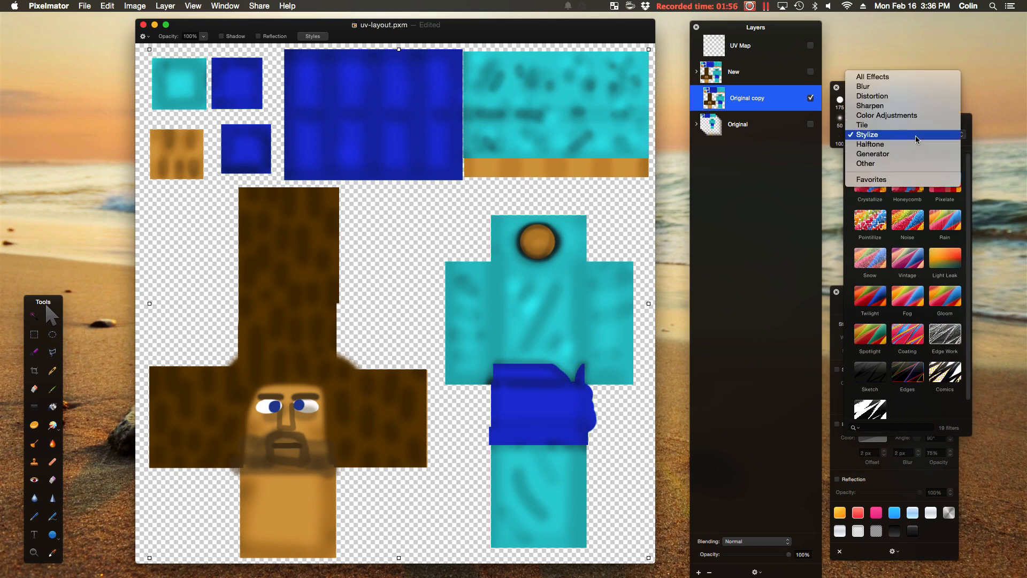
left_click(894, 77)
left_click(893, 135)
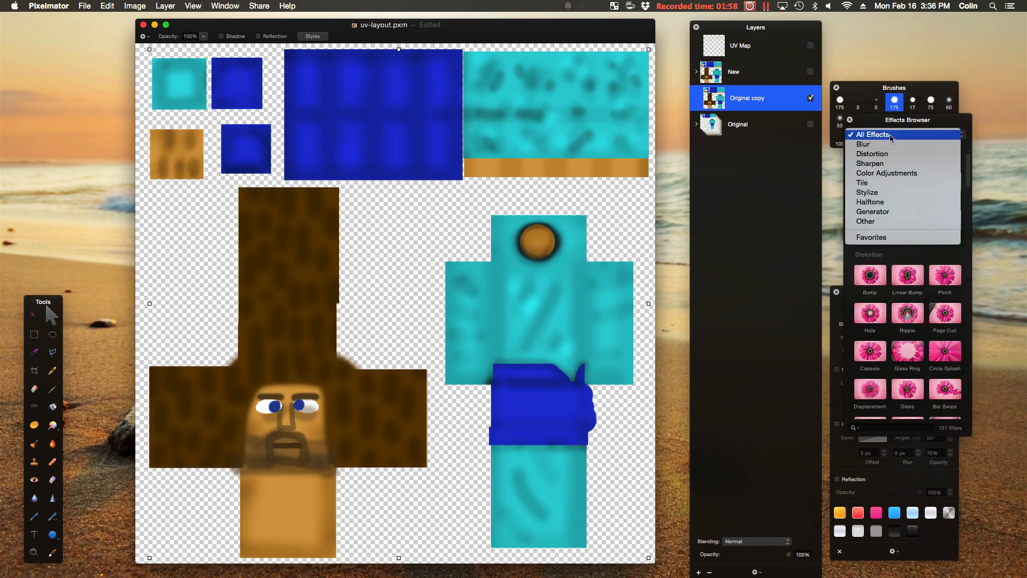
left_click(884, 193)
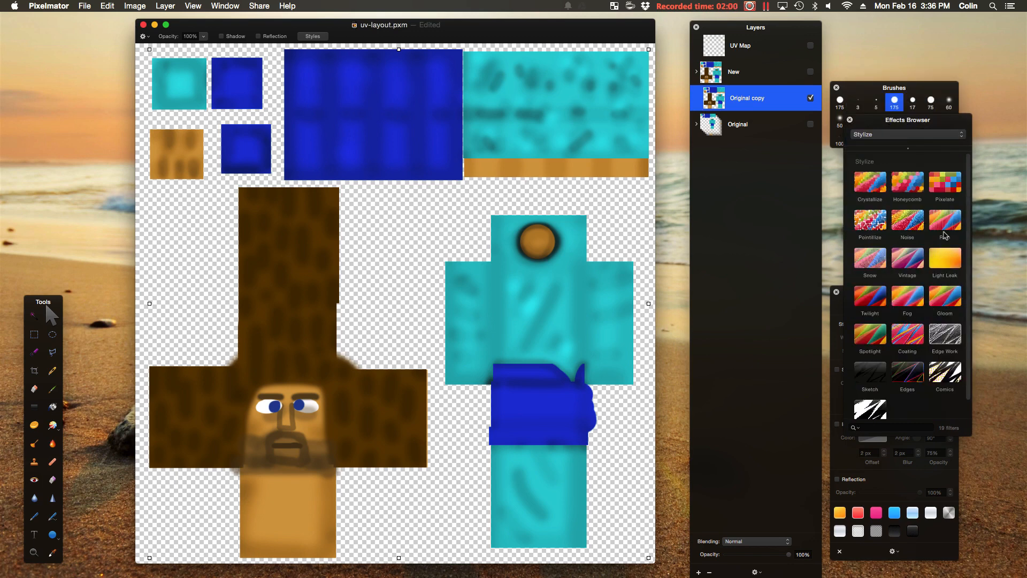
double_click(938, 187)
left_click_drag(460, 159, 479, 163)
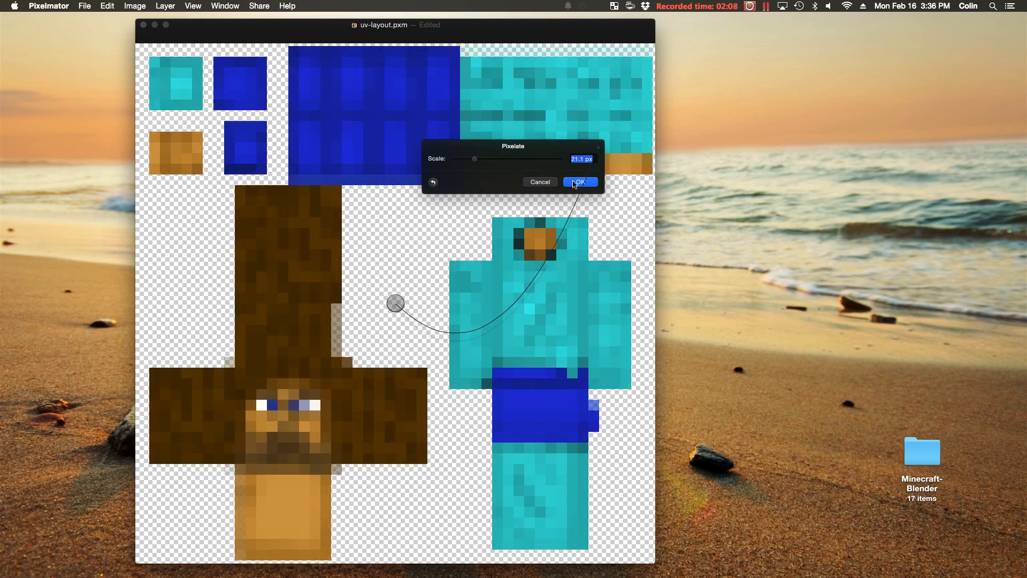
left_click(581, 182)
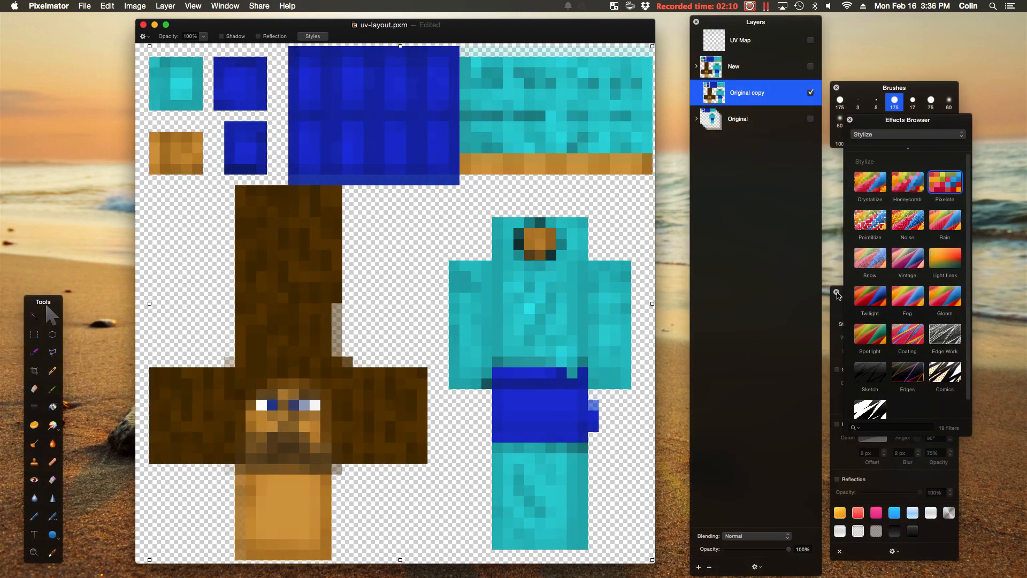
Step: Switch to the Pixlr editor in the browser and apply the Pixelate filter to the cloth copy layer with an increased cell size
key("ctrl+Right")
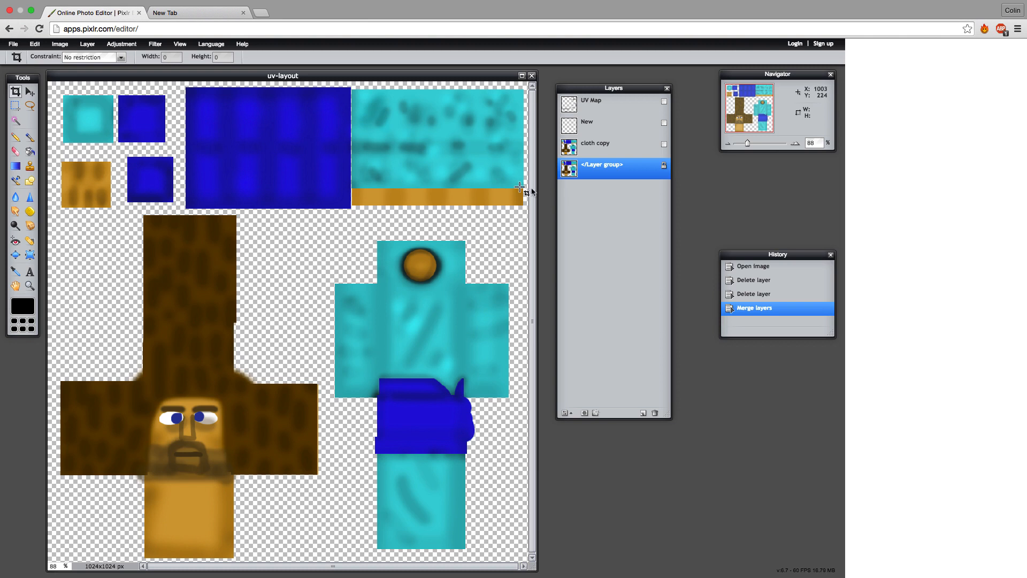
left_click(636, 146)
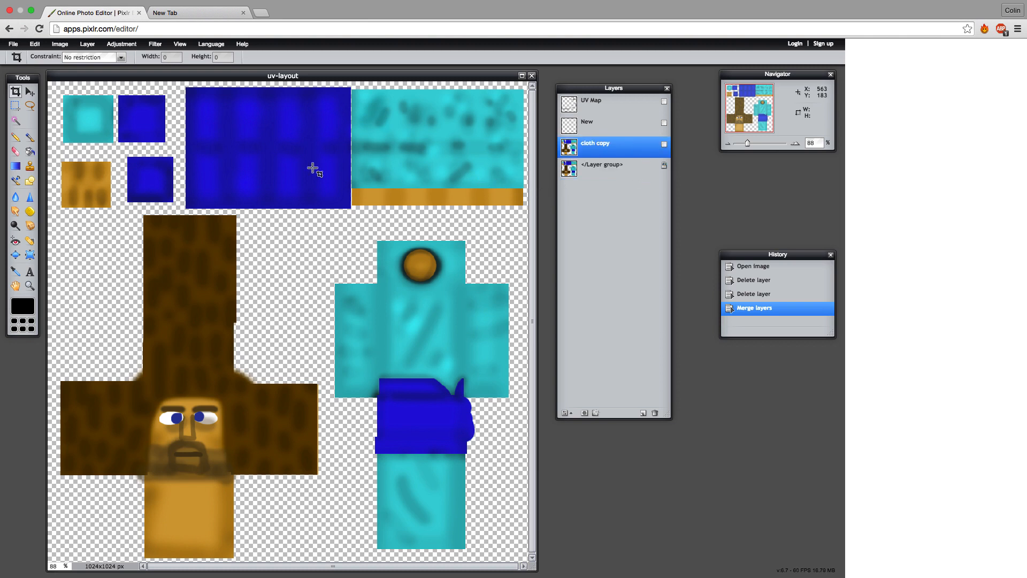
left_click(162, 45)
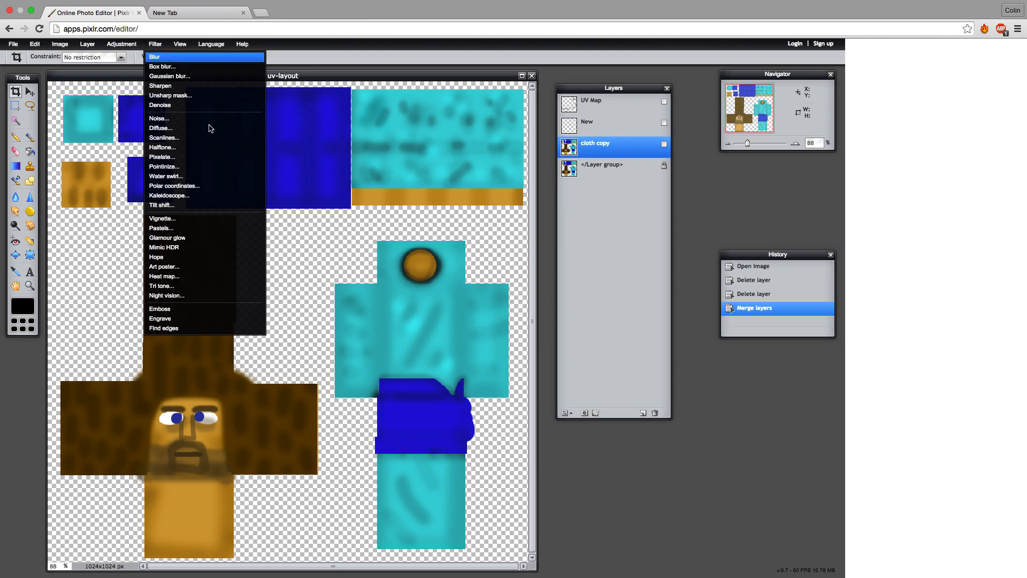
left_click(196, 156)
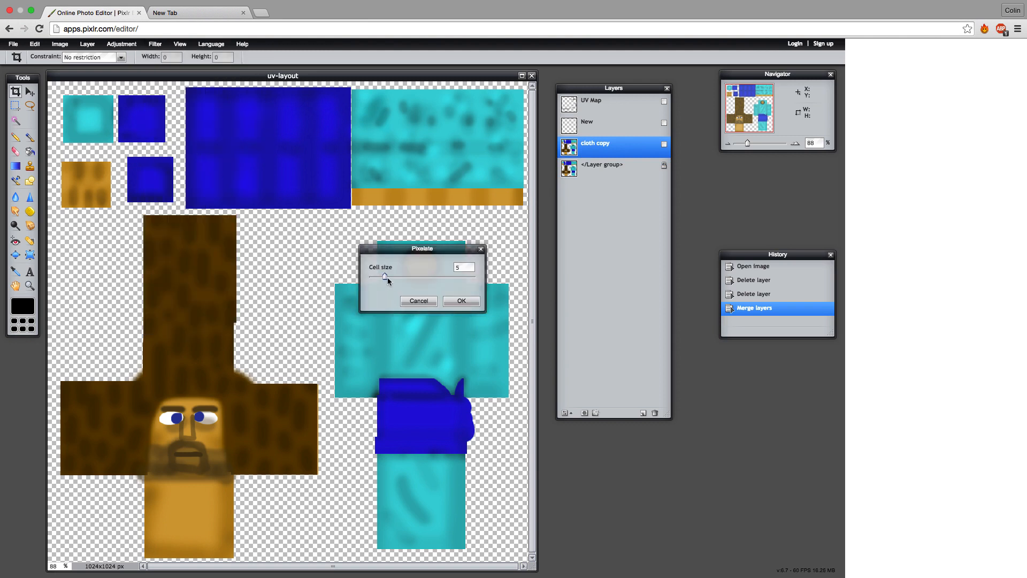
left_click_drag(402, 279, 411, 277)
left_click(459, 304)
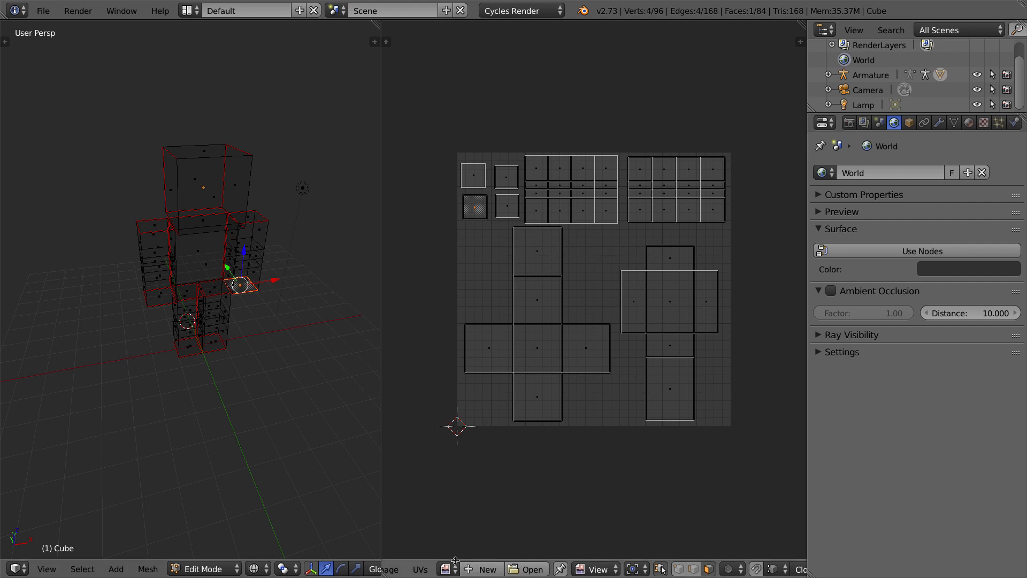
Step: Switch to Blender and open uv-map-01.png from the Minecraft-Blender folder behind the character's UV layout
scroll(425, 573, "up", 5)
scroll(482, 569, "up", 1)
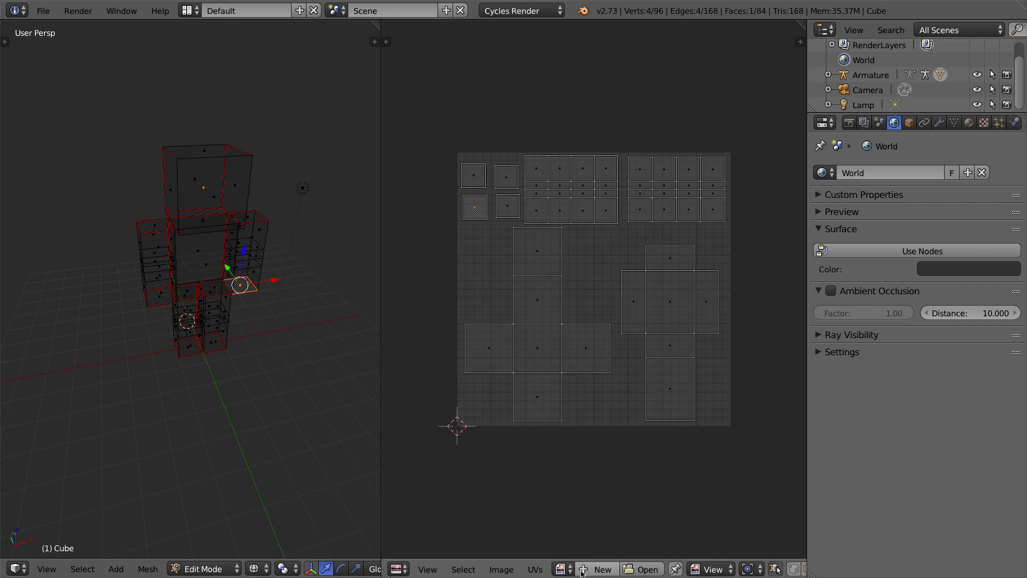
left_click(643, 570)
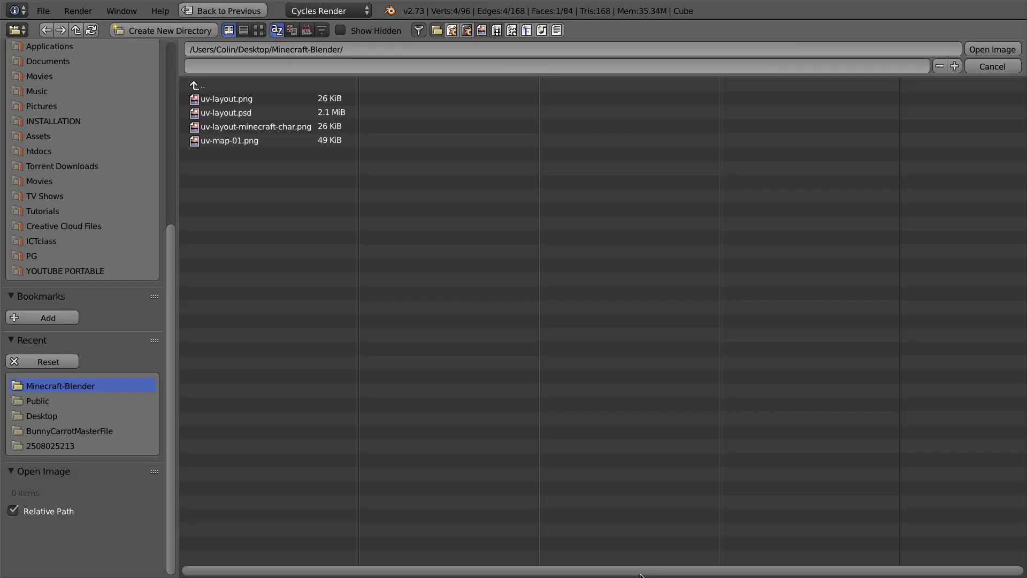
left_click(260, 30)
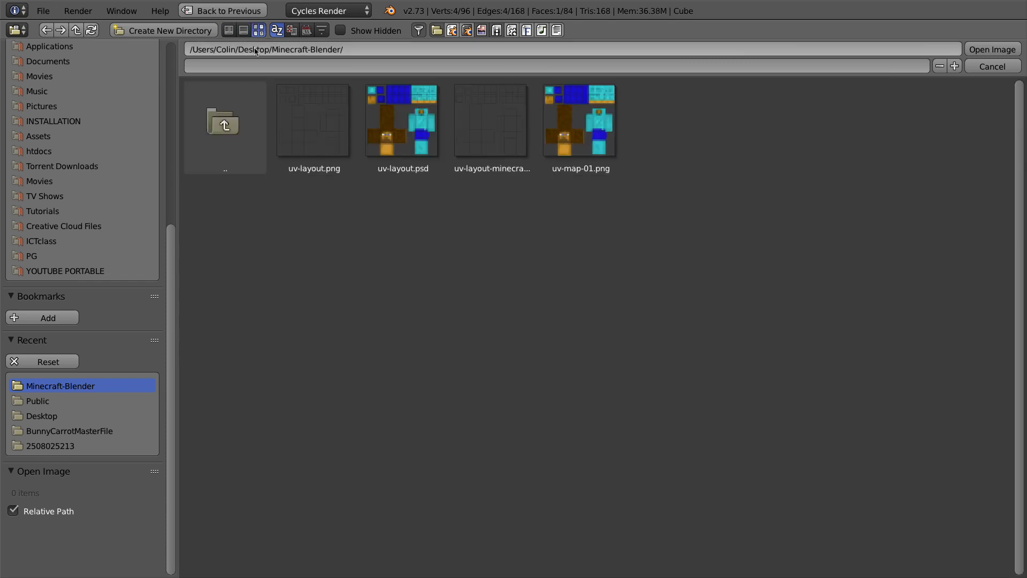
left_click(579, 124)
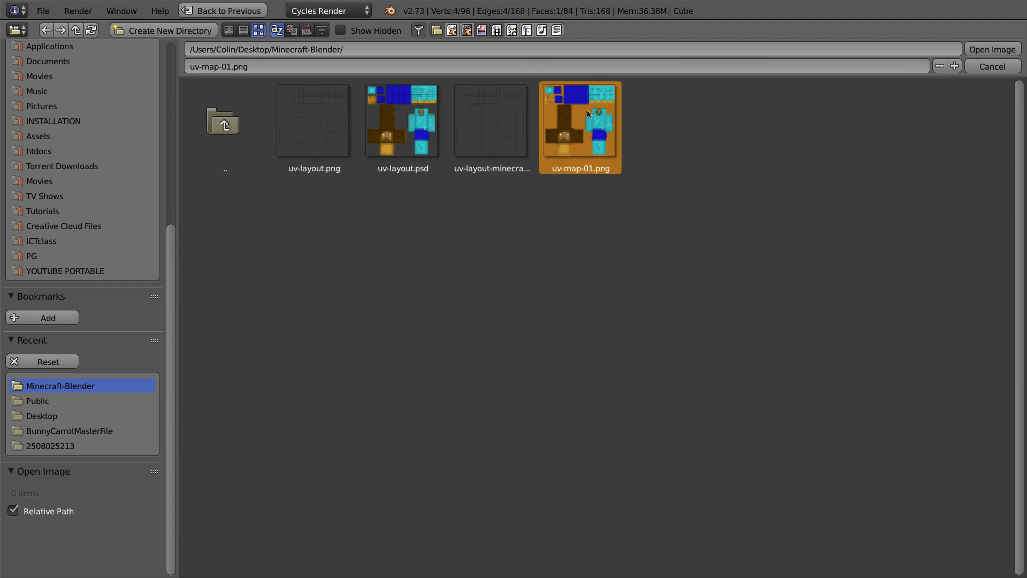
left_click(992, 50)
scroll(659, 282, "down", 5)
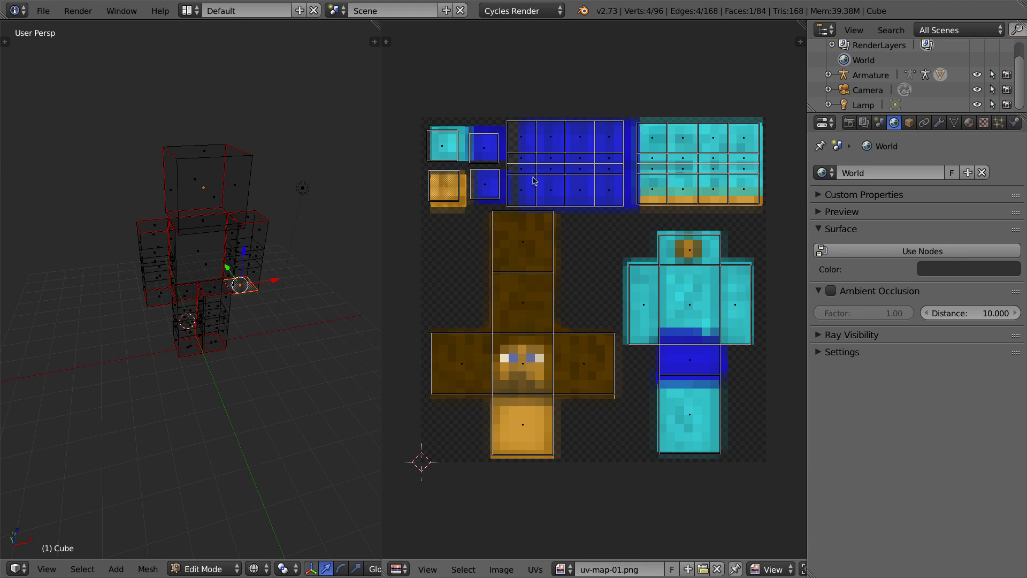
Step: Shift all the arm, leg and small square UV islands in the upper part of the texture slightly right
key("a")
key("b")
left_click_drag(420, 98, 772, 210)
key("g")
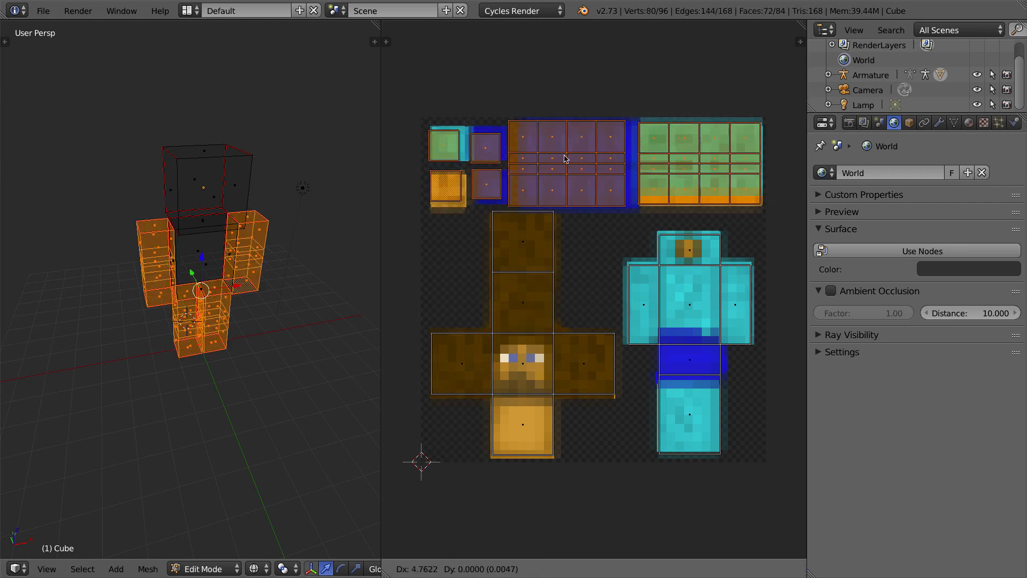
left_click(567, 159)
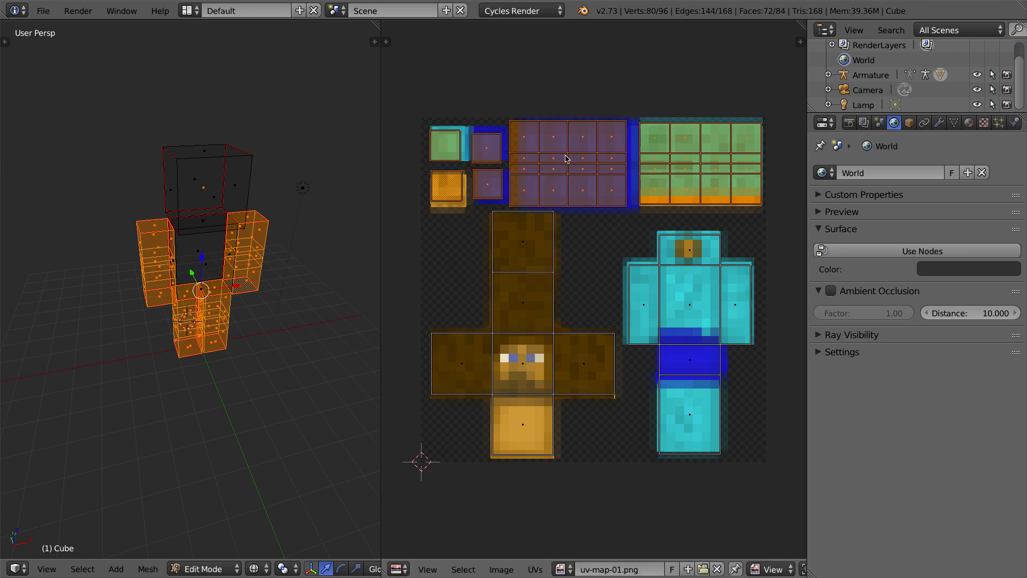
Step: Move the block of leg UV islands right and slightly down so it fits inside the dark blue area
key("a")
key("b")
left_click_drag(502, 99, 614, 211)
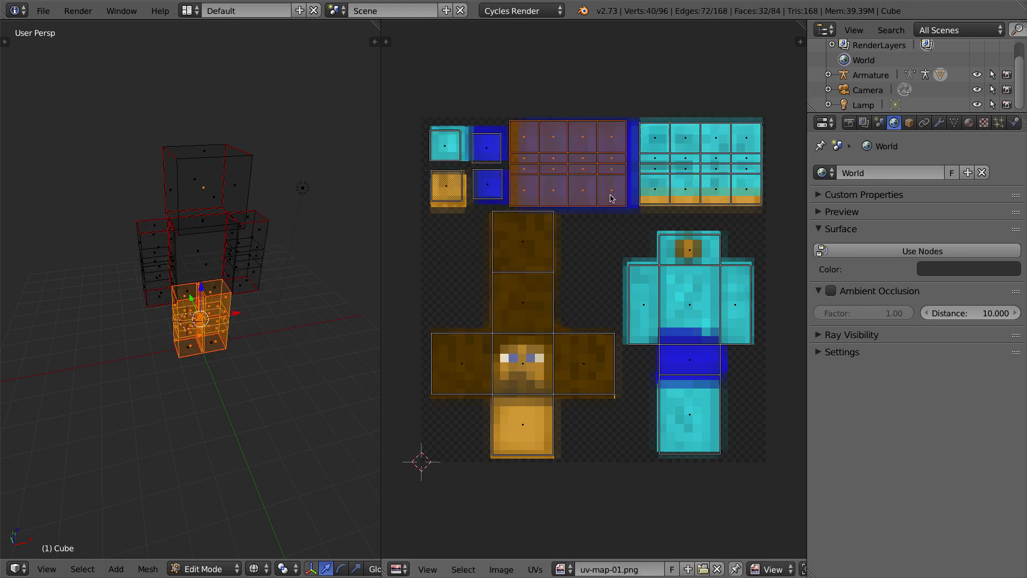
key("g")
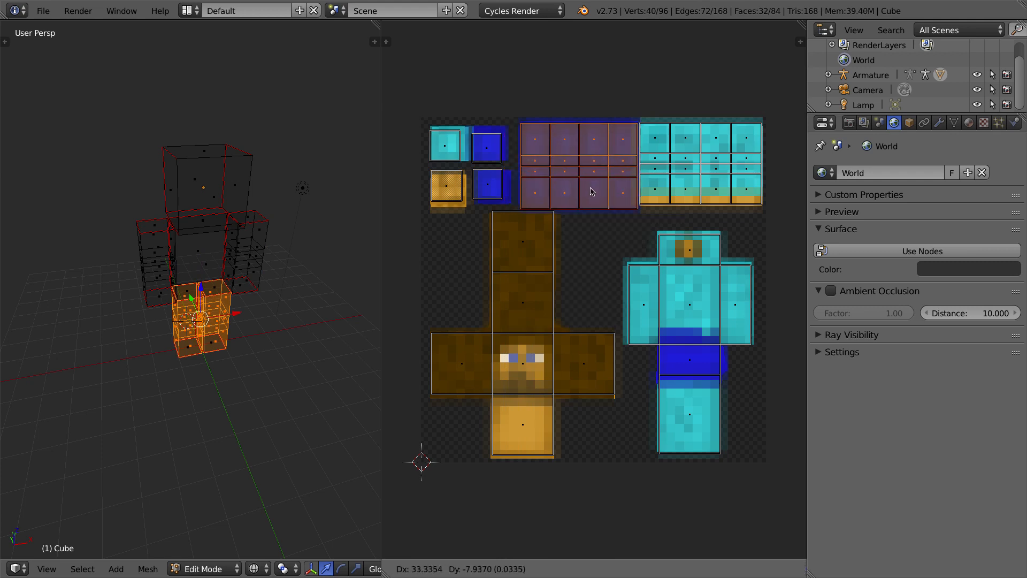
left_click(592, 191)
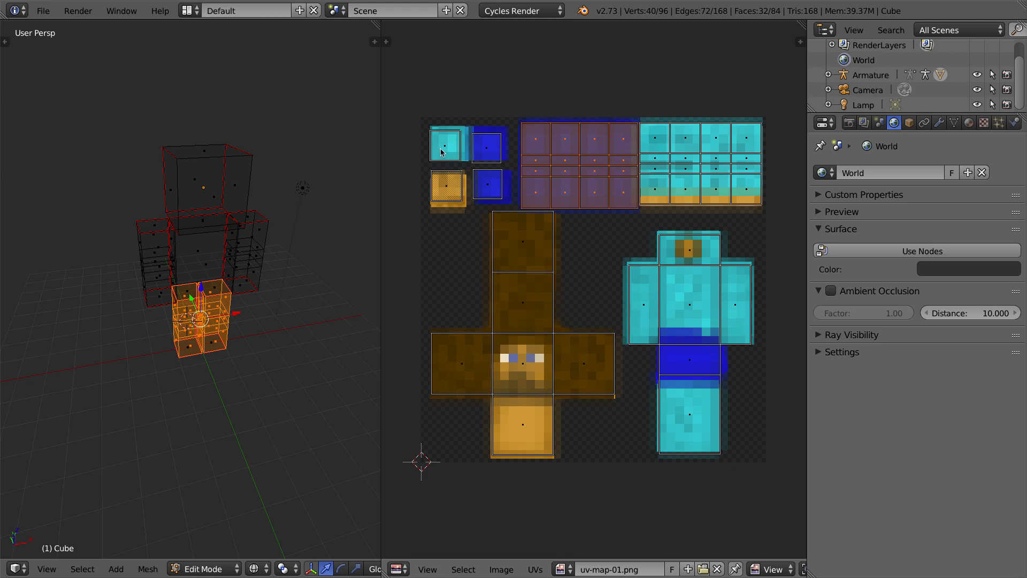
Step: Move the four small square end-cap UV islands together to sit better over their coloured patches
key("a")
key("b")
left_click_drag(418, 109, 510, 206)
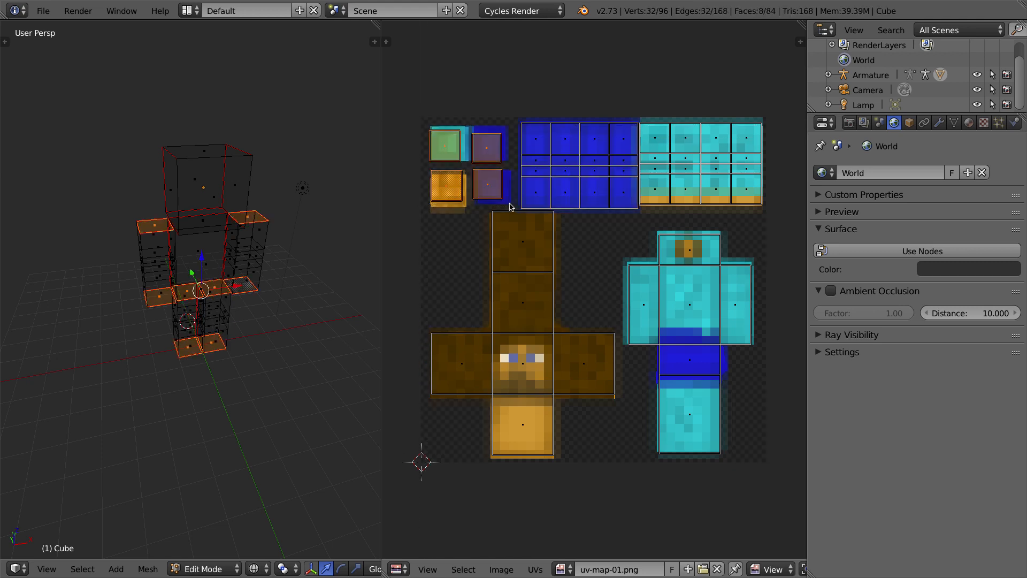
key("g")
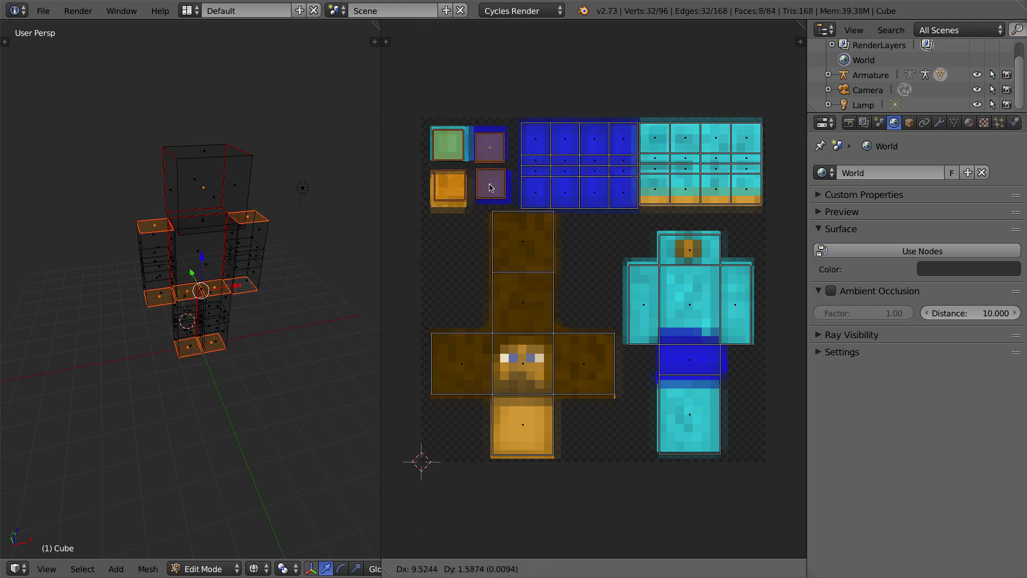
left_click(491, 189)
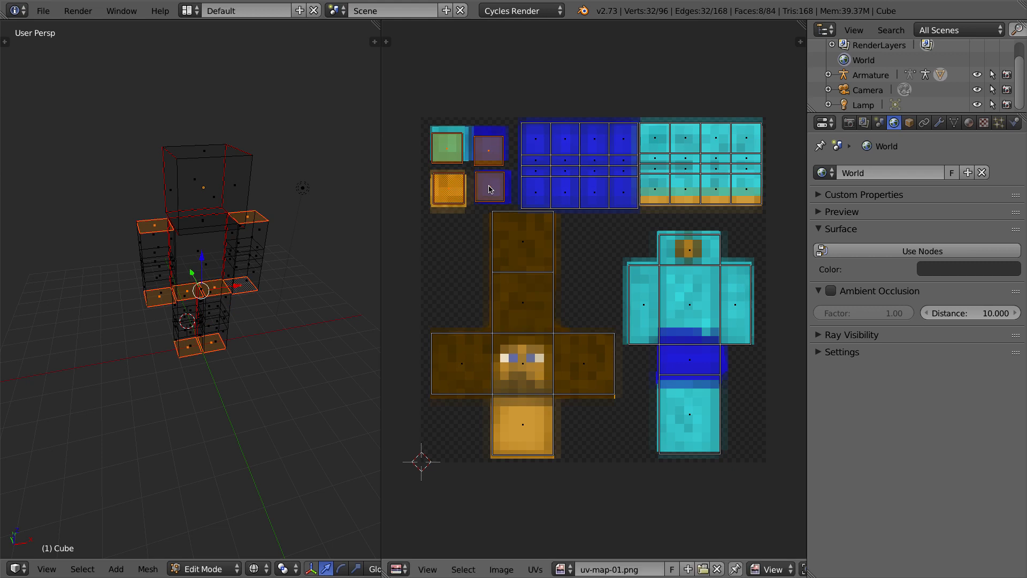
Step: Move the UV square of the leg bottoms slightly right within the lower dark blue patch
key("a")
key("b")
left_click_drag(473, 170, 506, 207)
key("g")
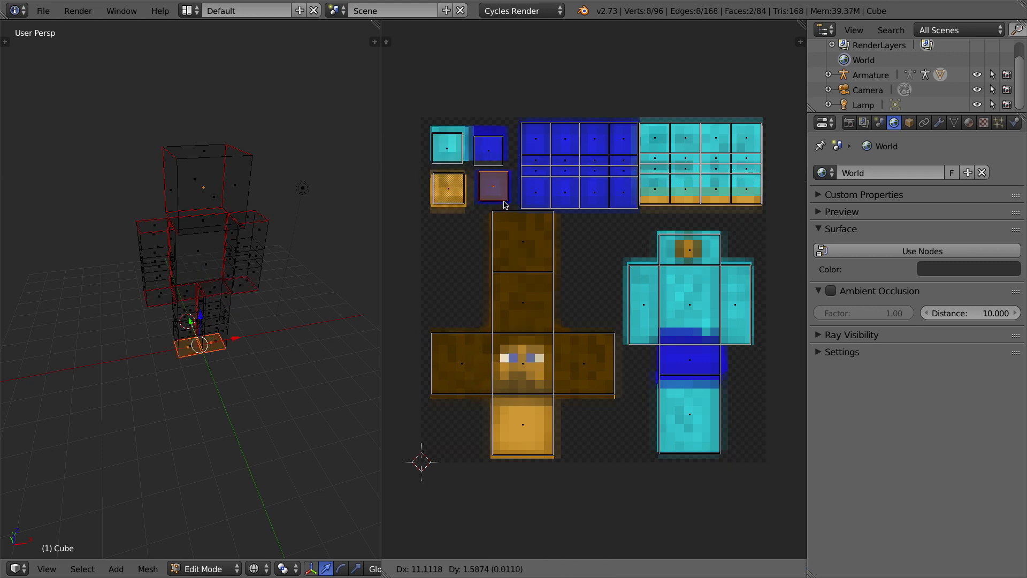
left_click(487, 176)
Step: Move the UV squares of the arm tops and leg tops up and slightly right onto their cyan and blue patches
key("a")
key("b")
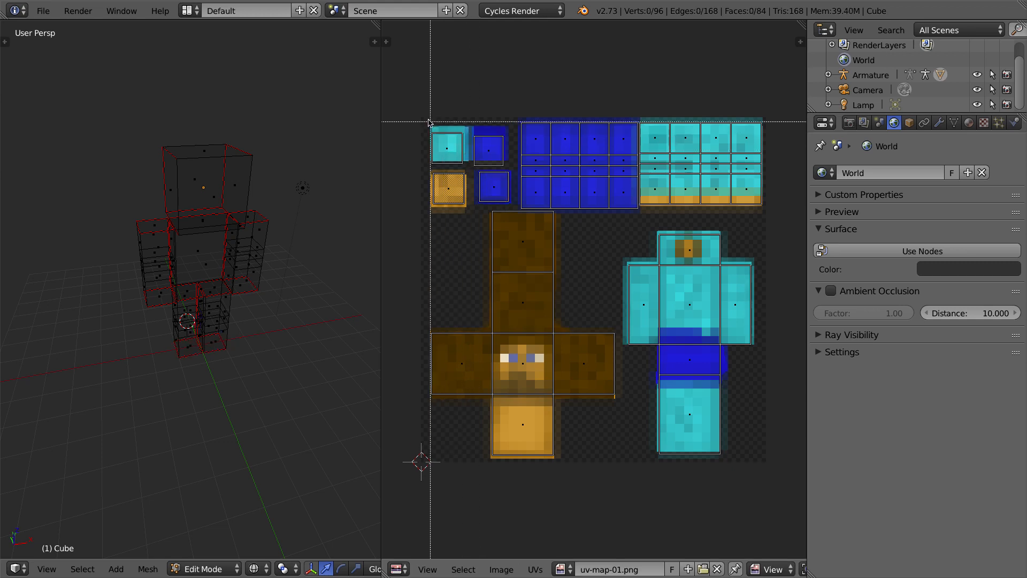
left_click_drag(428, 119, 507, 171)
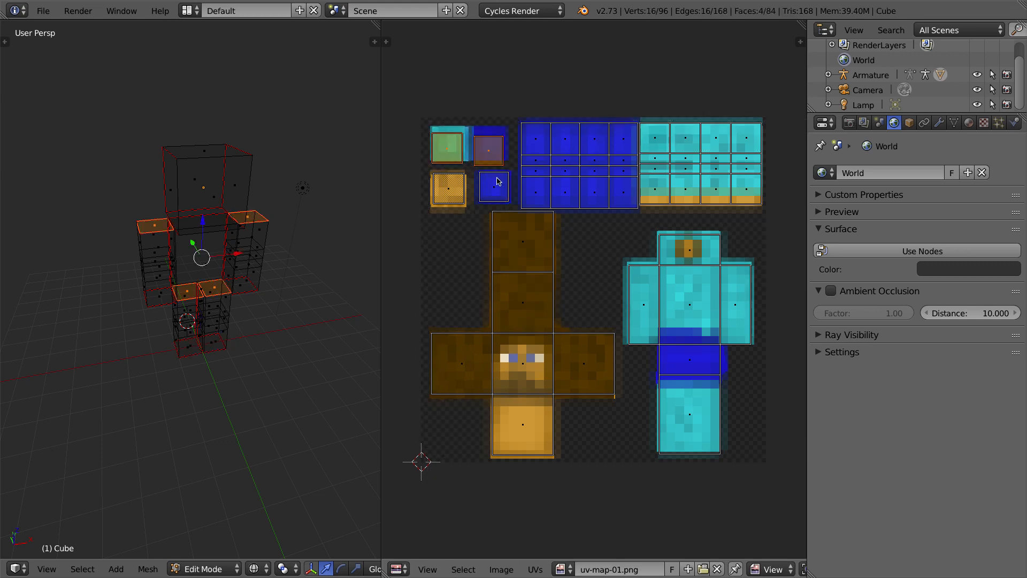
key("g")
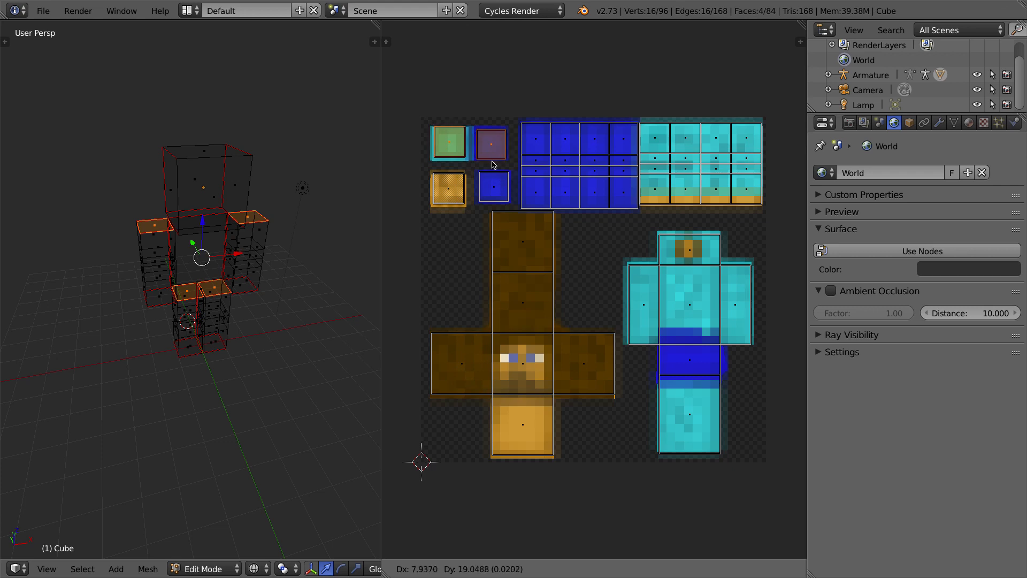
left_click(493, 166)
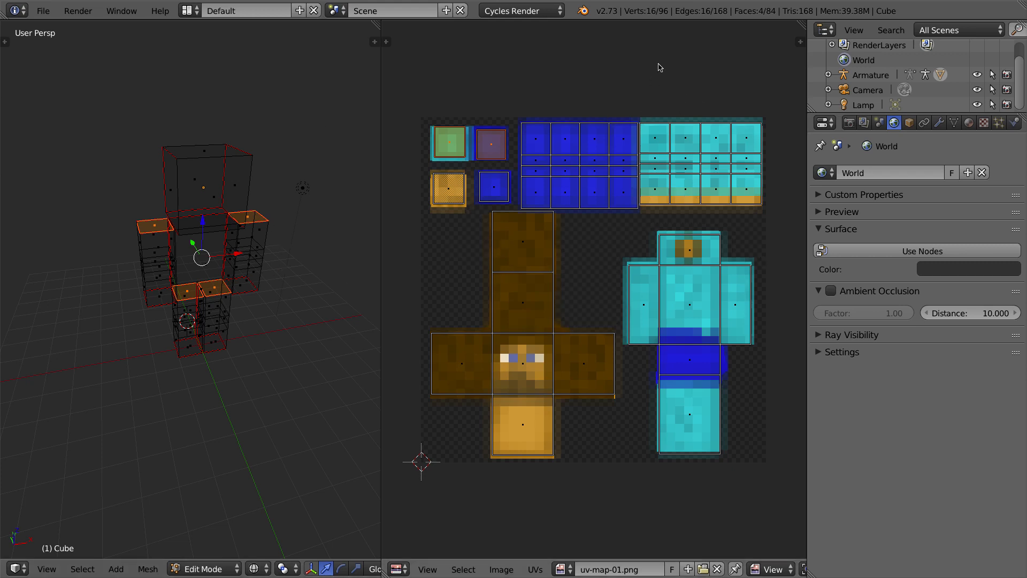
Step: Enlarge the 3D view, put the character in Object Mode and set the viewport shading to Material
left_click_drag(381, 176, 588, 183)
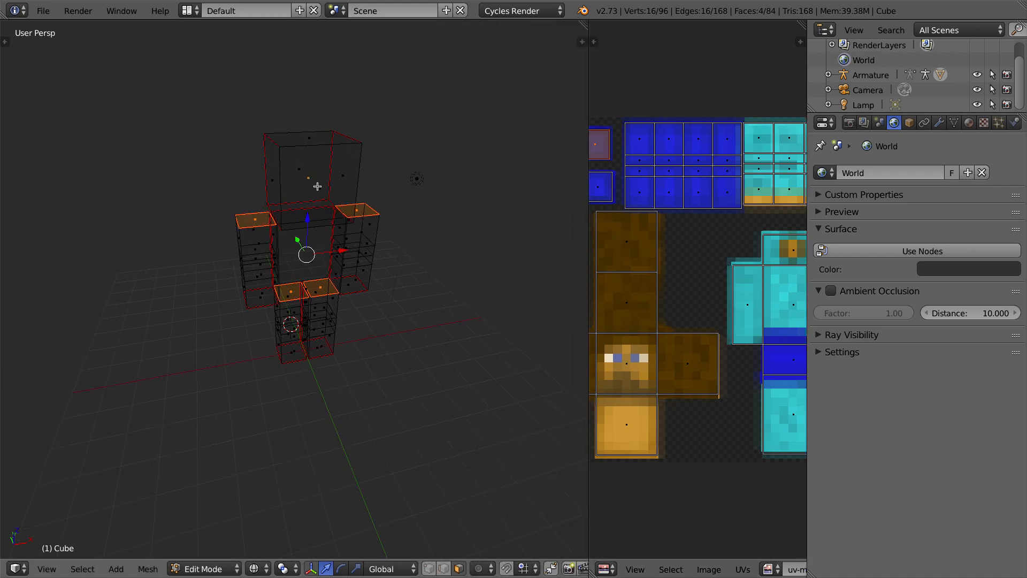
key("Tab")
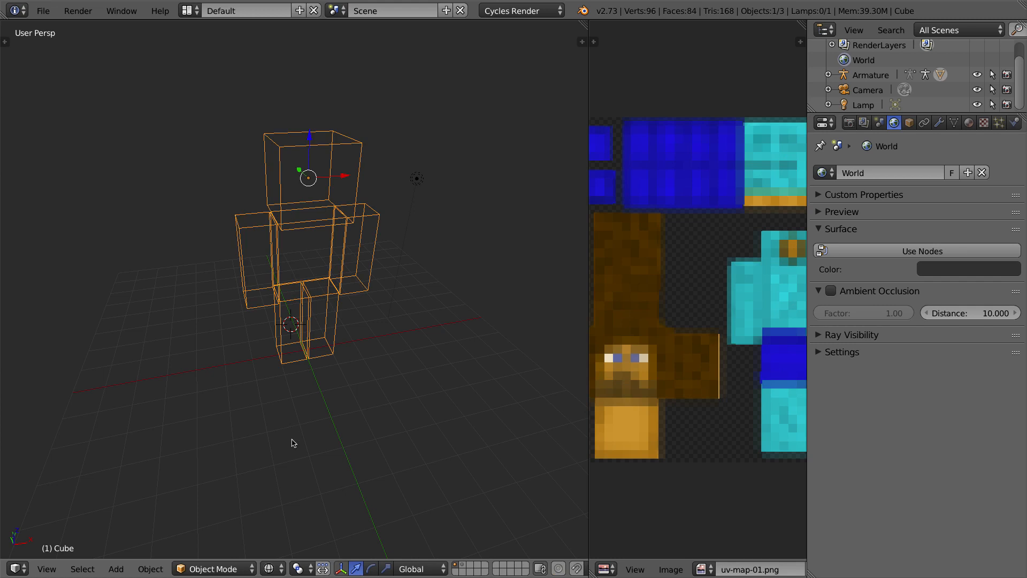
left_click(273, 568)
left_click(273, 569)
left_click(302, 488)
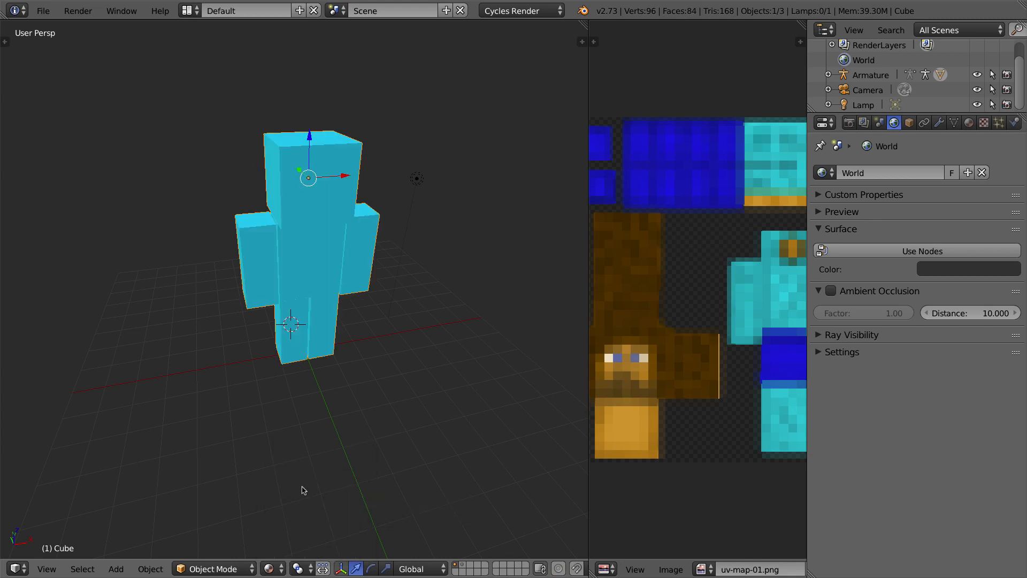
mouse_move(383, 197)
middle_mouse_down()
mouse_move(320, 229)
mouse_move(428, 233)
mouse_move(401, 232)
middle_mouse_up()
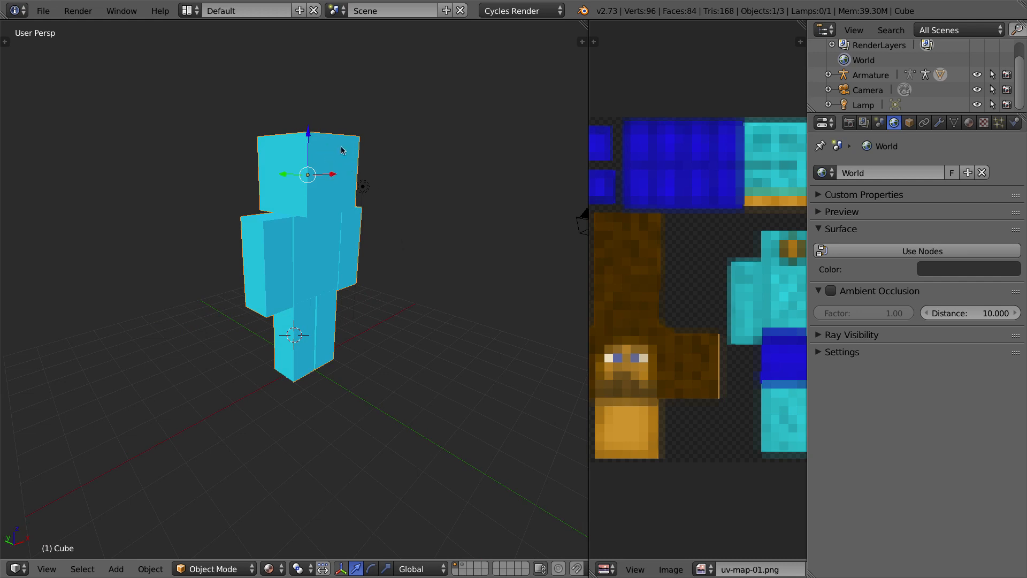
Step: Replace the character's cyan material with a new one named minecraft-steve
left_click(970, 123)
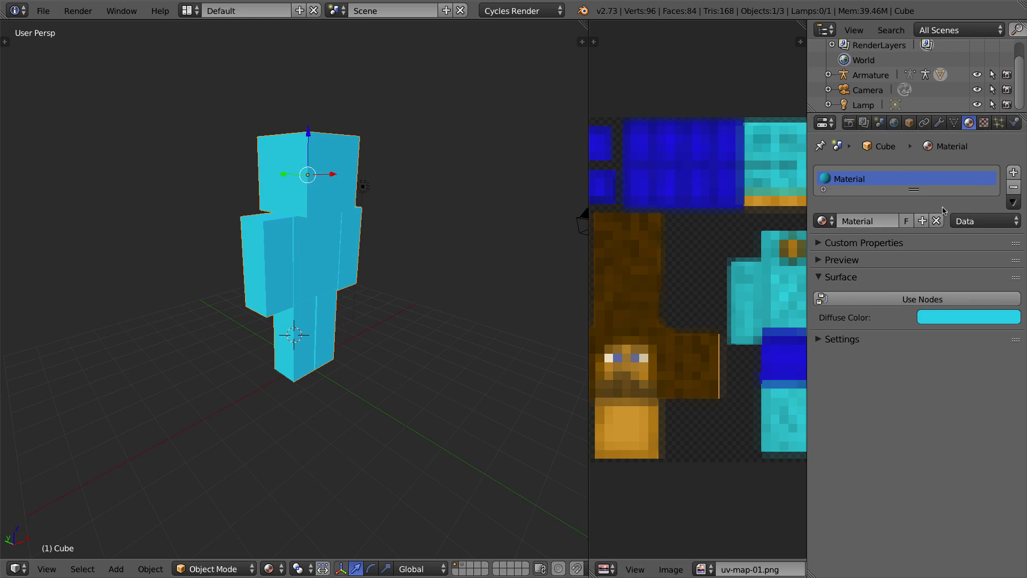
left_click(1014, 188)
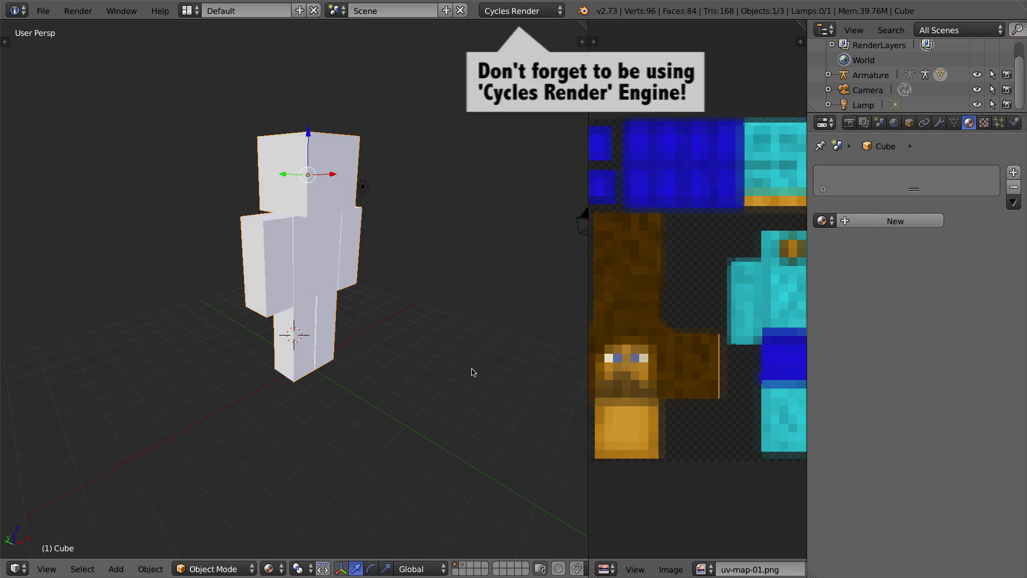
left_click(906, 221)
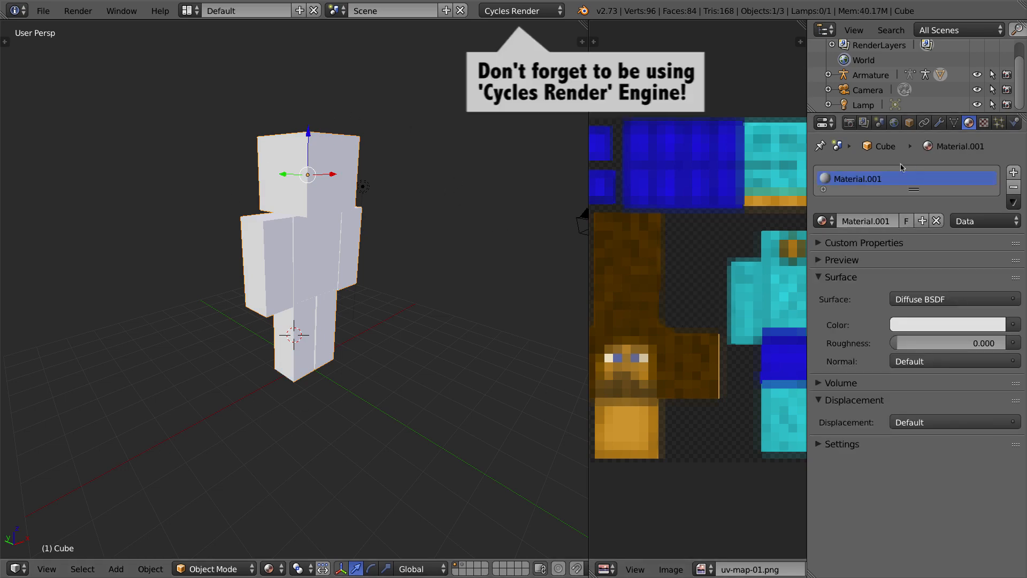
left_click(876, 224)
type("m")
type("inecraft-steve")
key("Return")
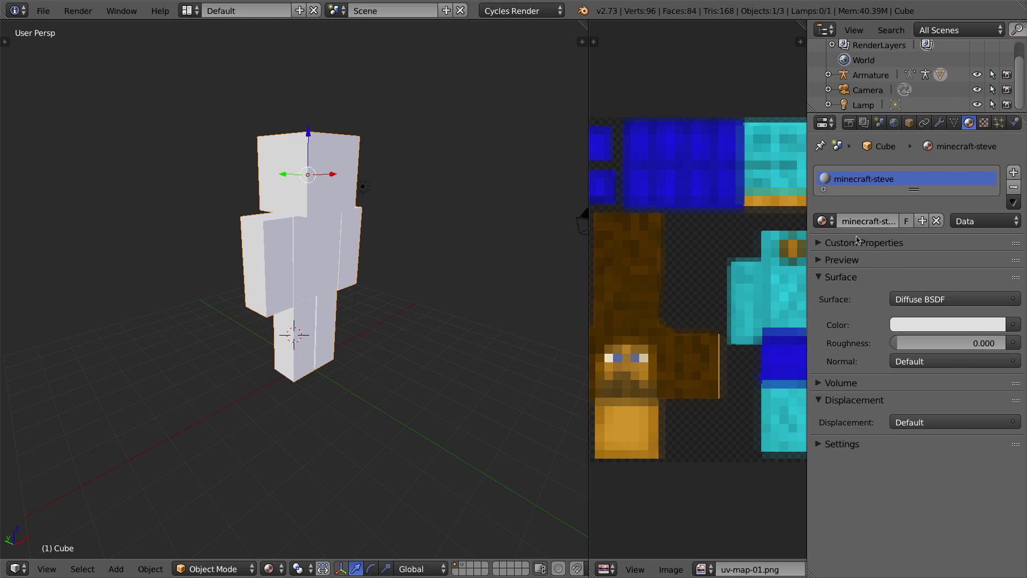
Step: Split the enlarged UV editor area, turn its upper half into a Node Editor and collapse the node properties region
left_click_drag(589, 103, 404, 102)
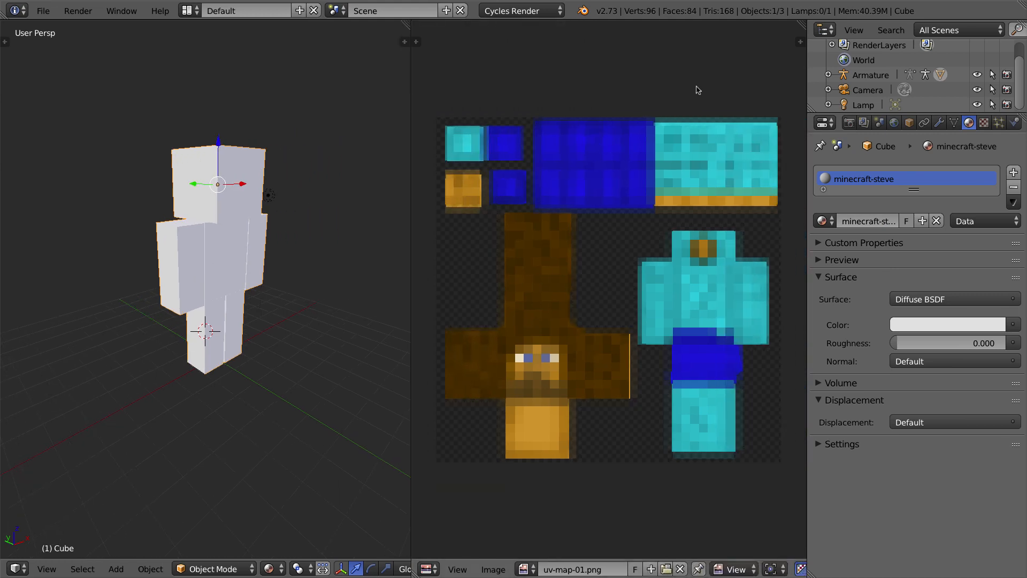
left_click_drag(801, 26, 781, 360)
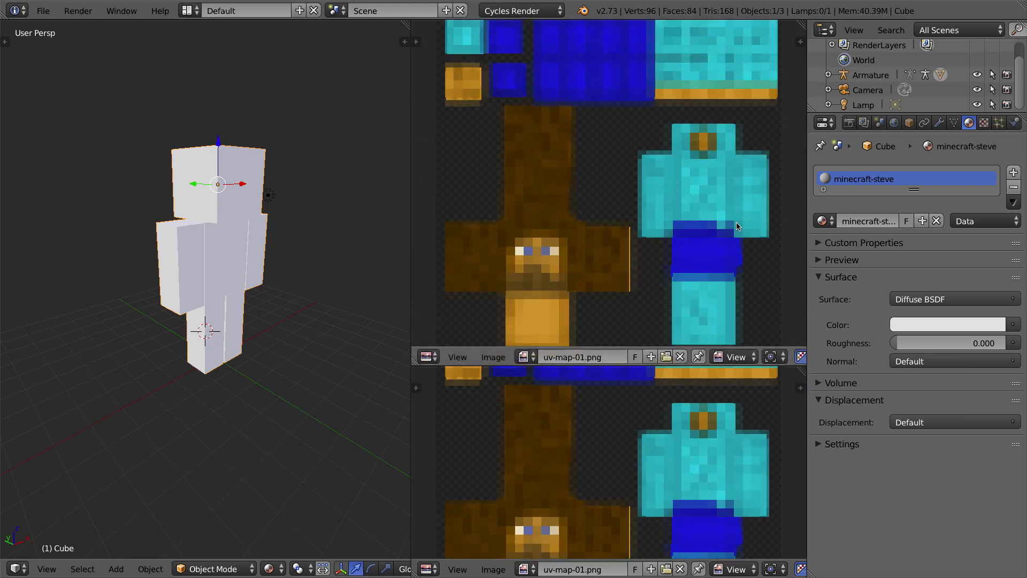
left_click(427, 357)
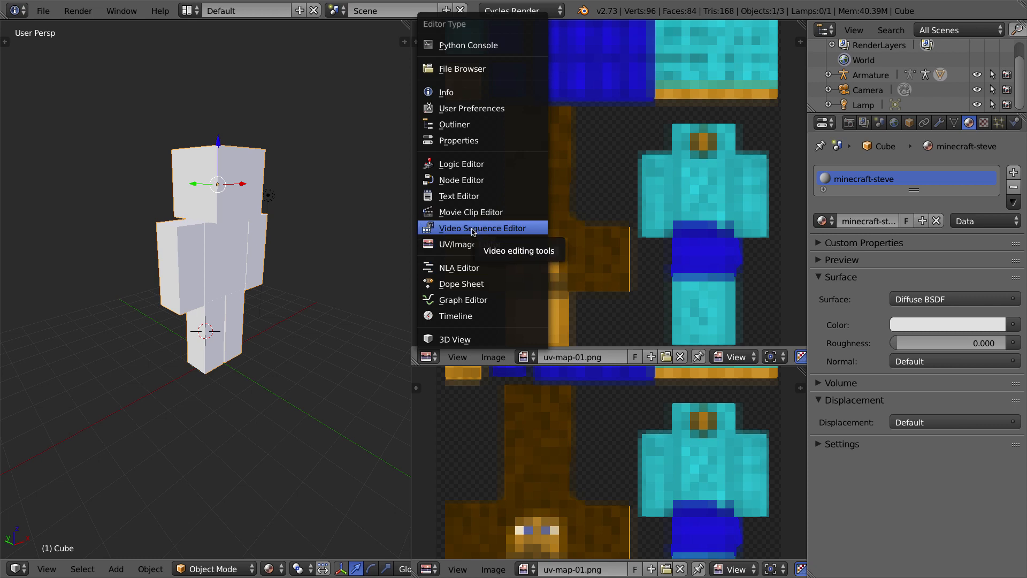
left_click(463, 182)
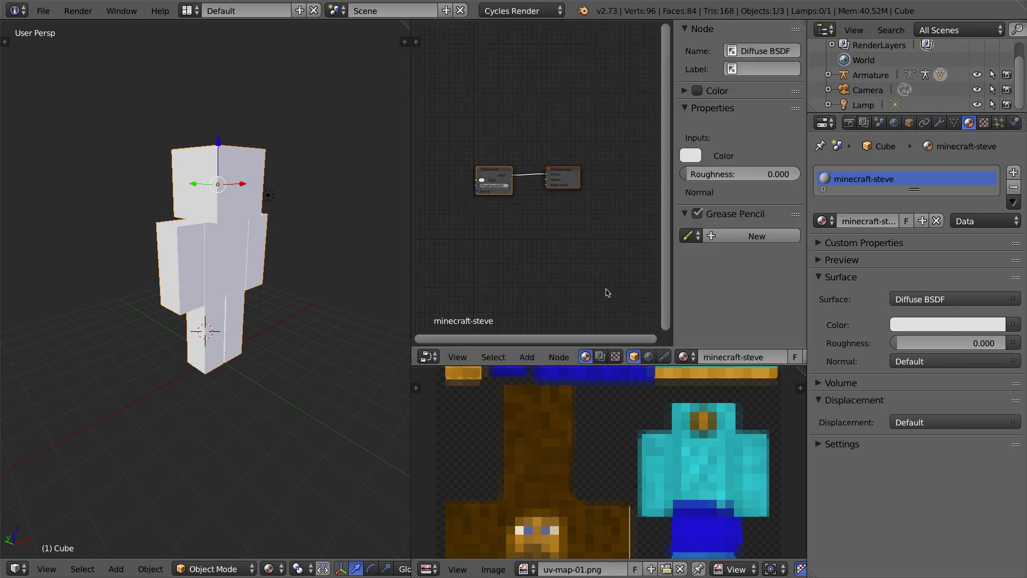
scroll(591, 268, "down", 1)
scroll(592, 264, "up", 5)
middle_click_drag(462, 215, 510, 217)
left_click_drag(673, 250, 842, 246)
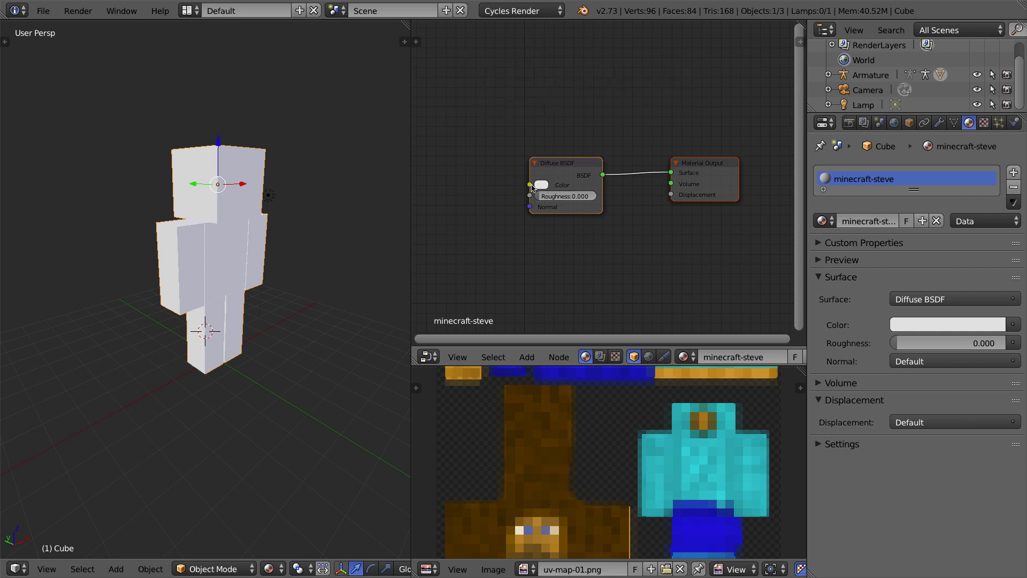
Step: Add an Image Texture node and connect its Color output to the Color input of the Diffuse BSDF node
key("shift+a")
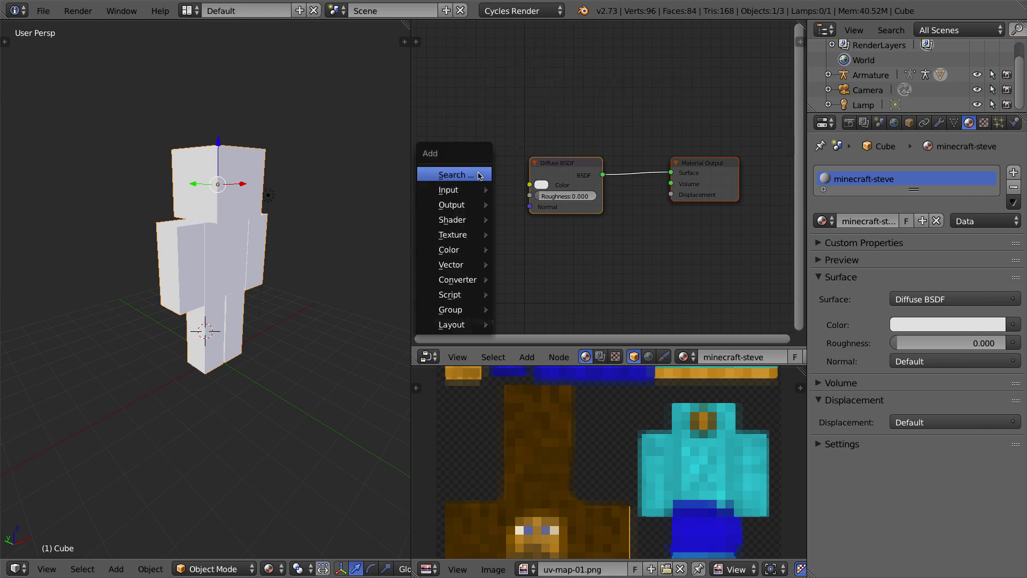
mouse_move(469, 237)
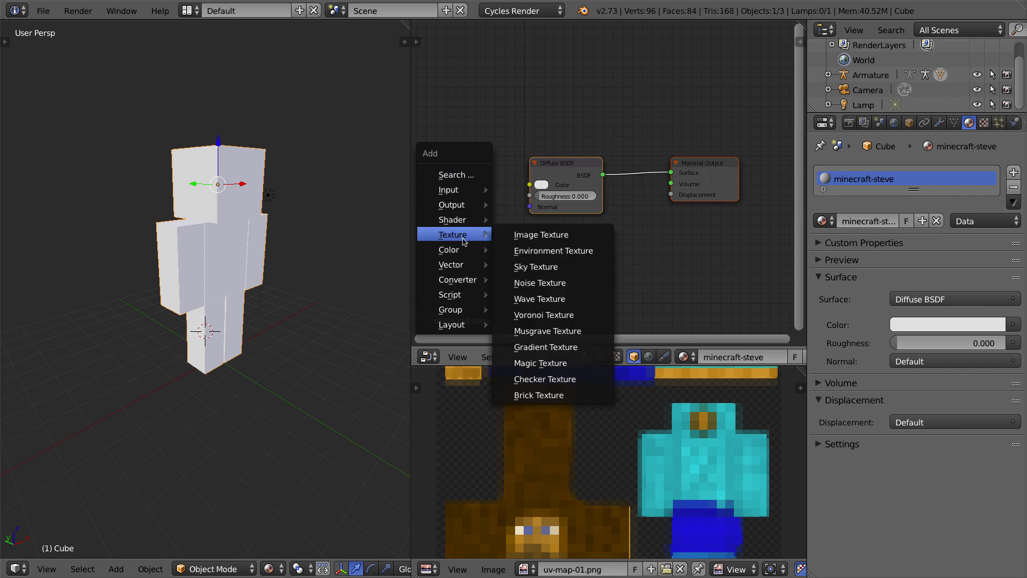
left_click(538, 238)
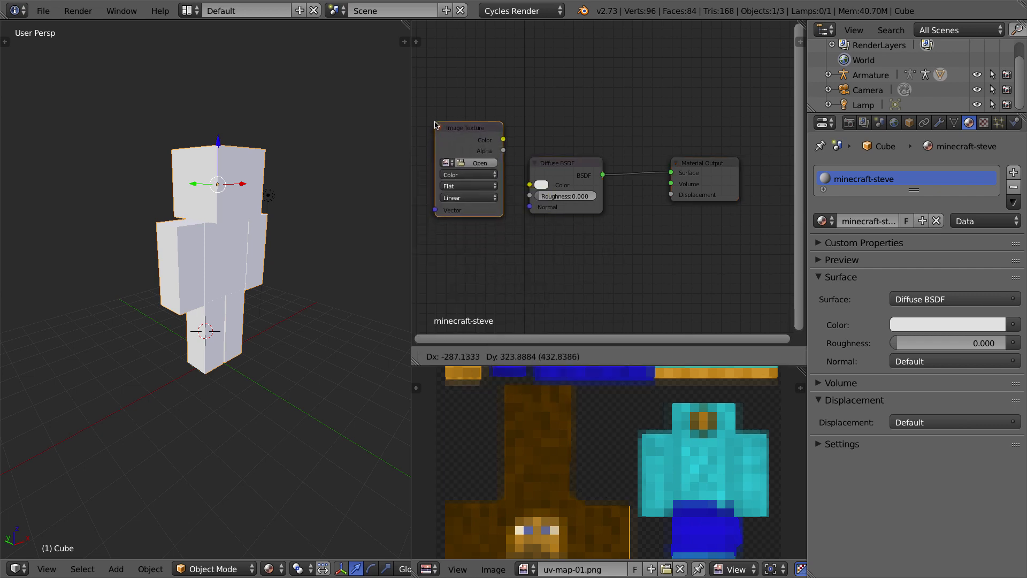
left_click(507, 150)
left_click_drag(504, 140, 530, 185)
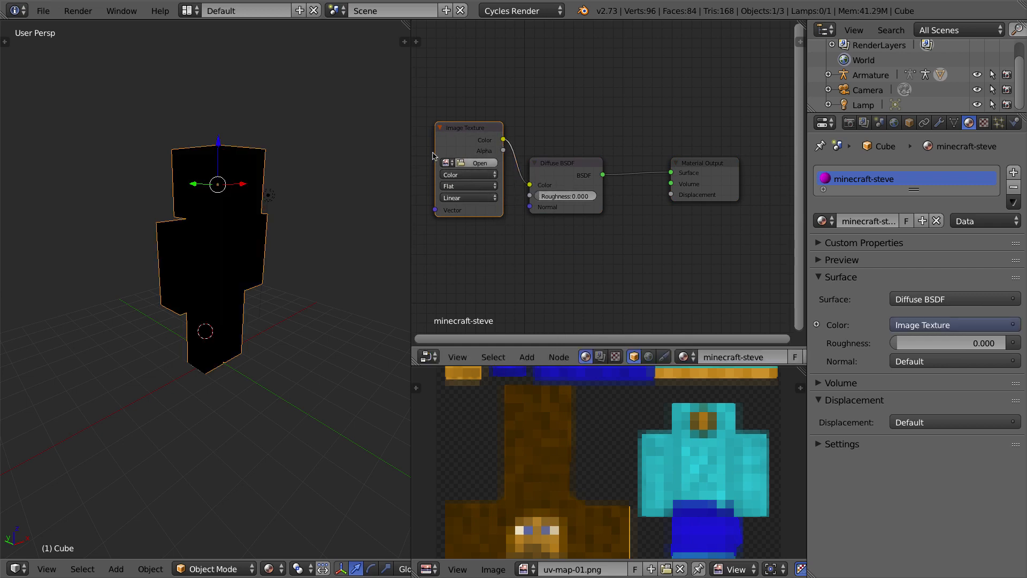
Step: Assign the already loaded image uv-map-01.png to the Image Texture node and view the character in Material shading
left_click(448, 163)
left_click(449, 163)
left_click(450, 163)
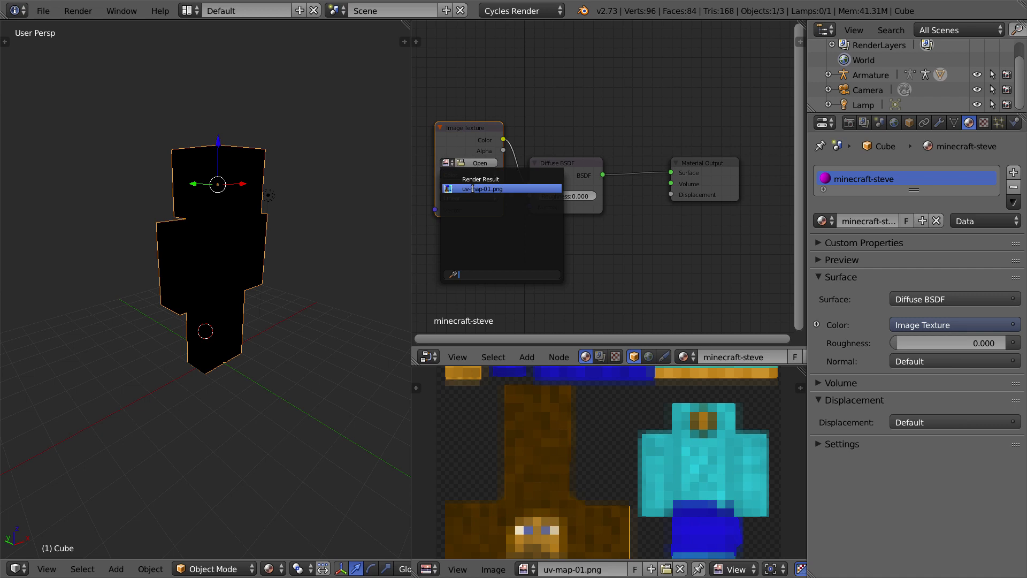
left_click(473, 188)
middle_click_drag(332, 255, 265, 253)
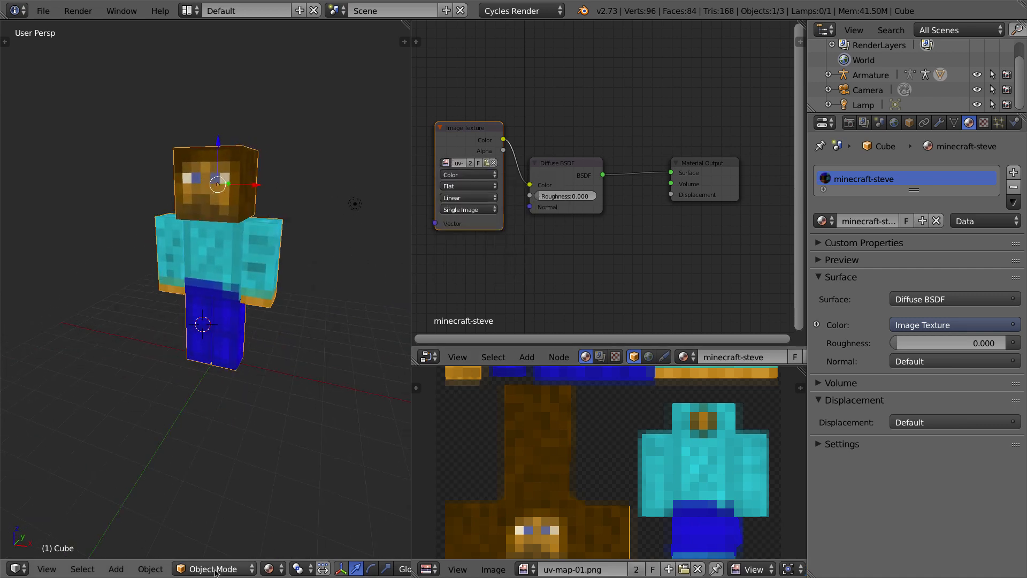
left_click(270, 568)
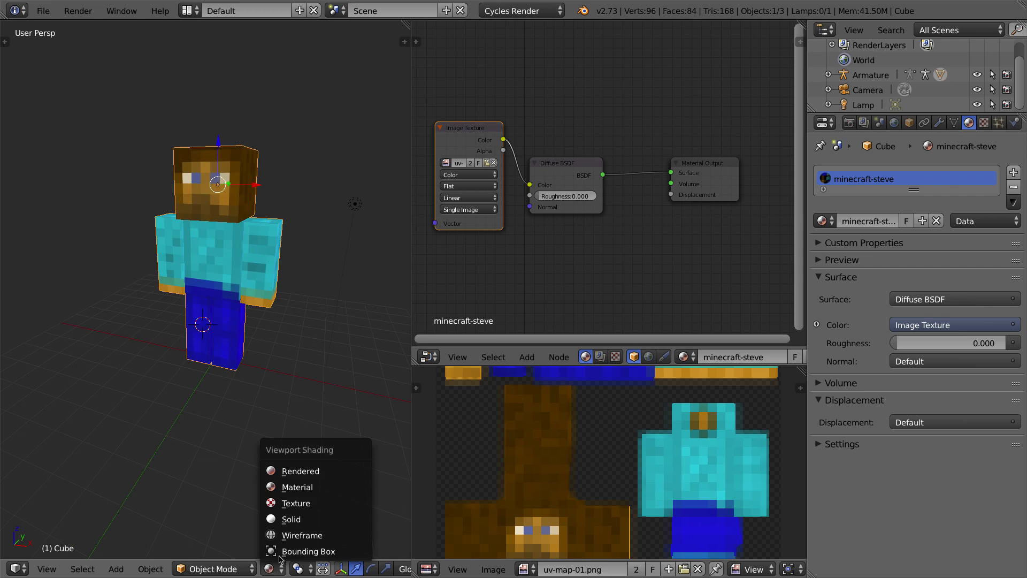
left_click(296, 488)
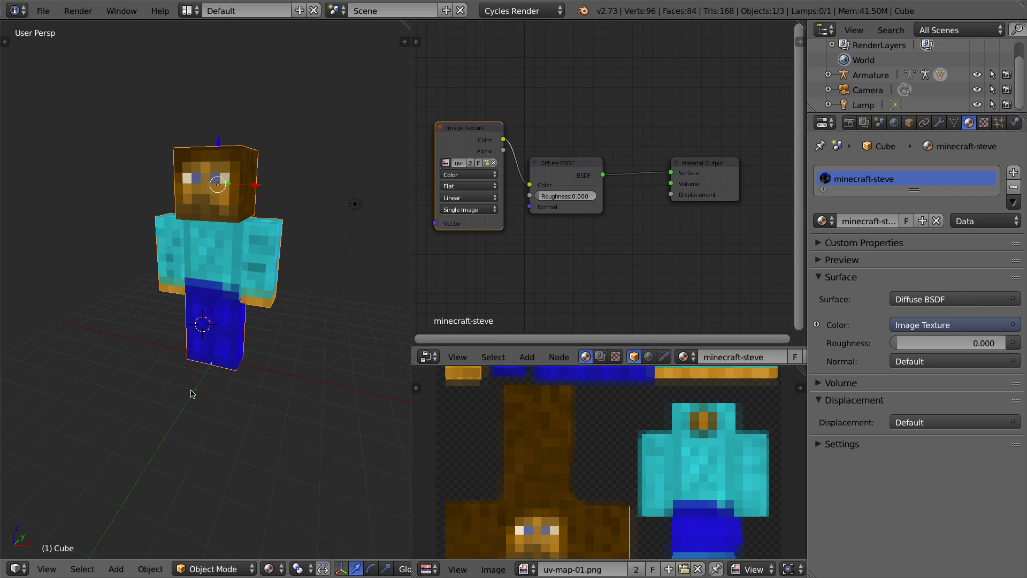
mouse_move(192, 378)
middle_mouse_down()
mouse_move(394, 366)
mouse_move(241, 379)
middle_mouse_up()
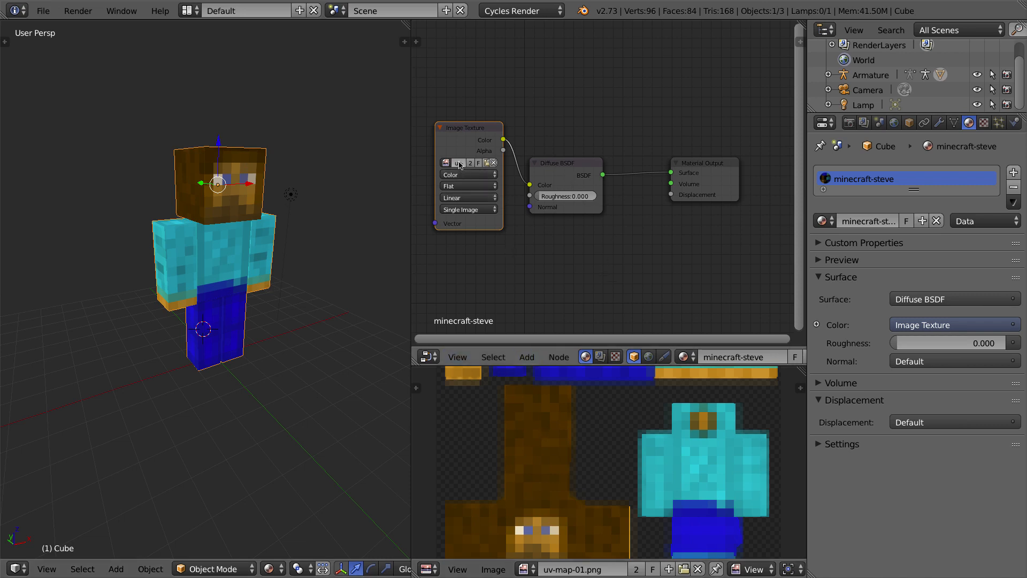
Step: Open the file browser for the Image Texture node's image and leave it without choosing a file
left_click(486, 162)
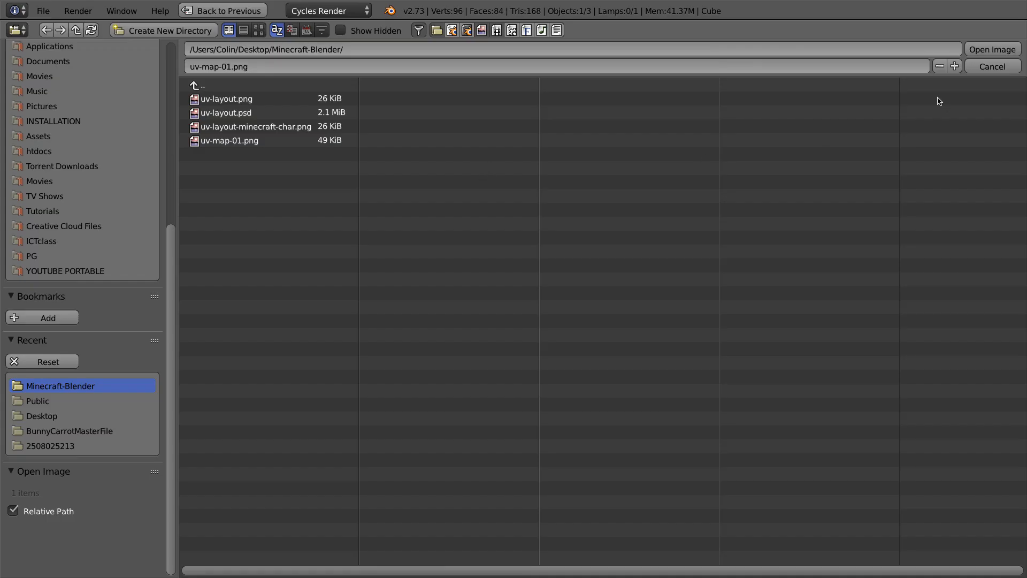
left_click(992, 66)
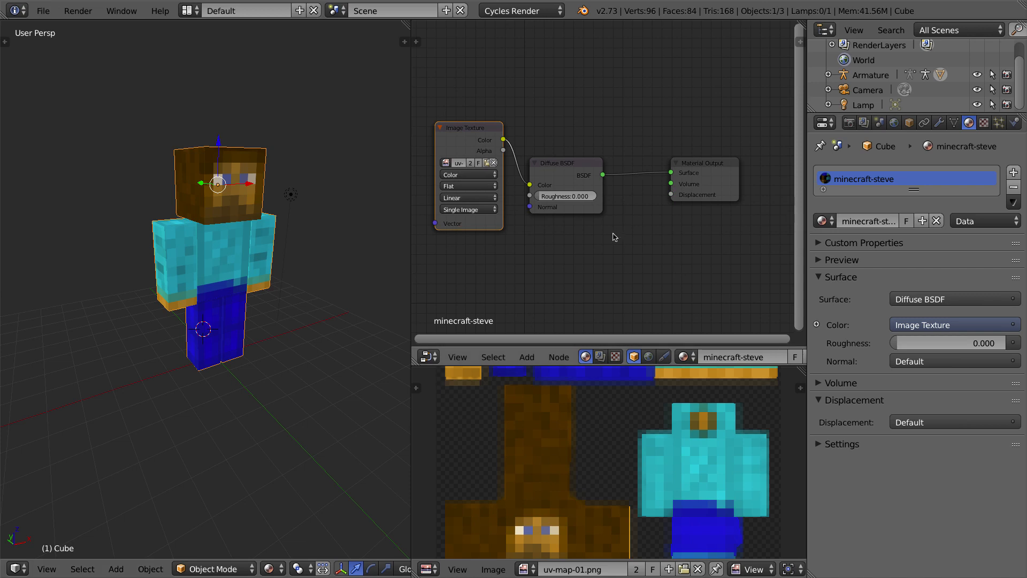
Step: Pack all external data into the .blend file
left_click(42, 11)
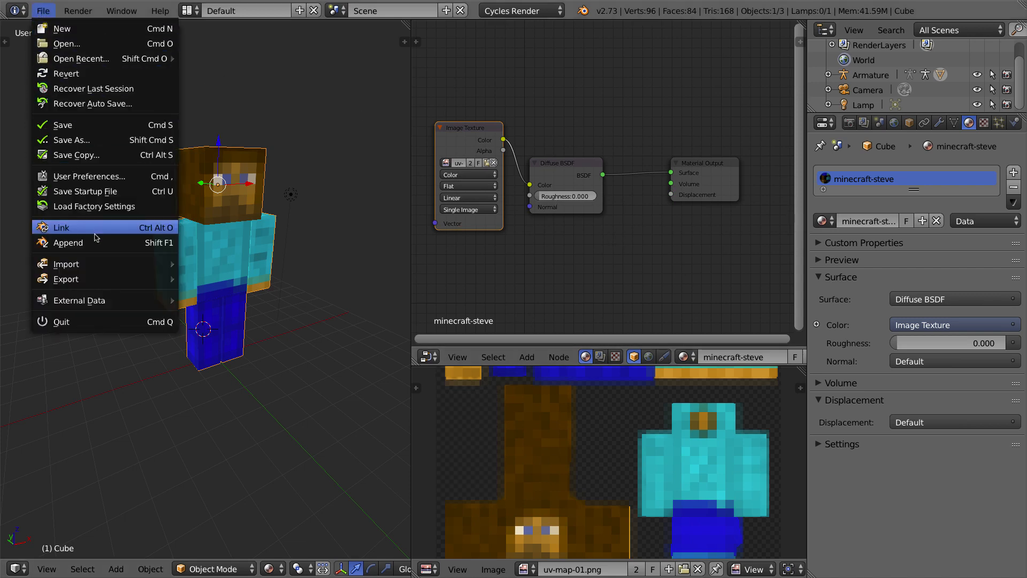
mouse_move(109, 300)
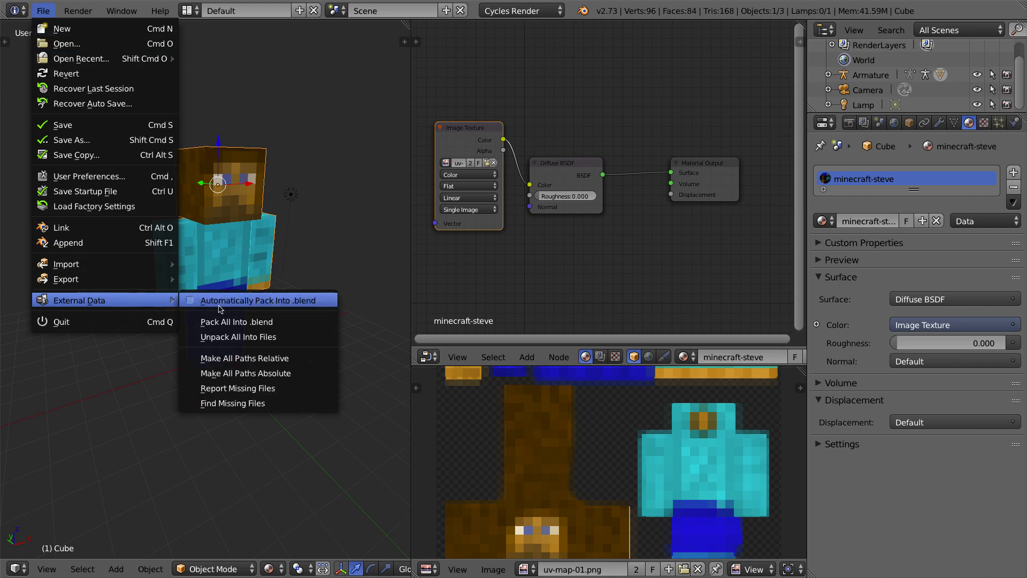
left_click(272, 323)
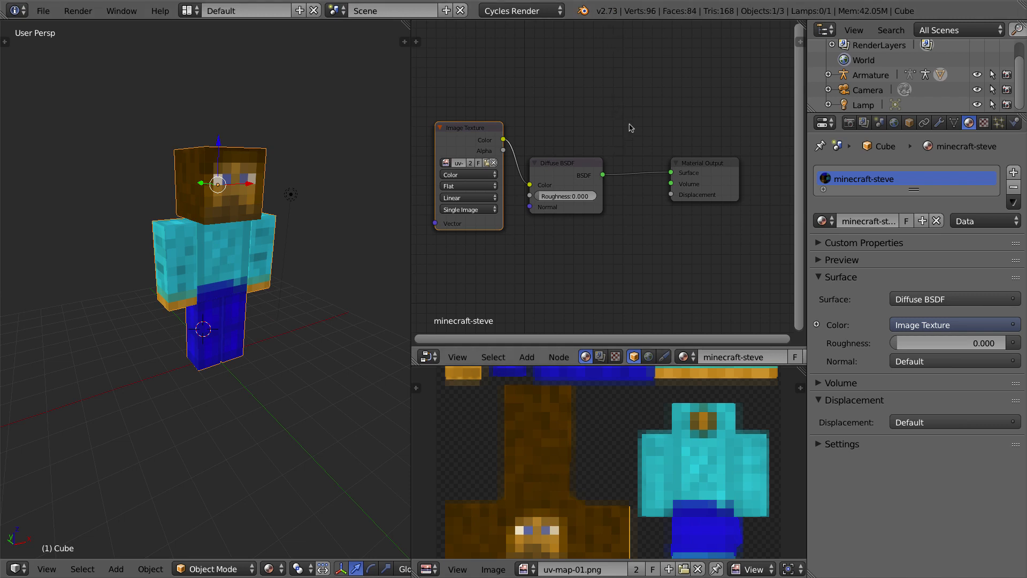
middle_click_drag(263, 287, 222, 279)
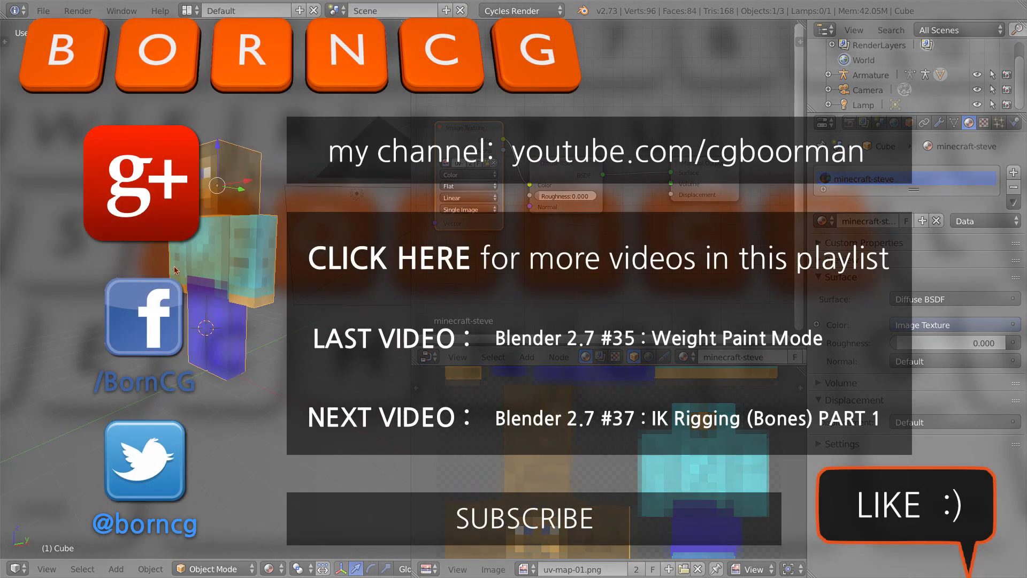